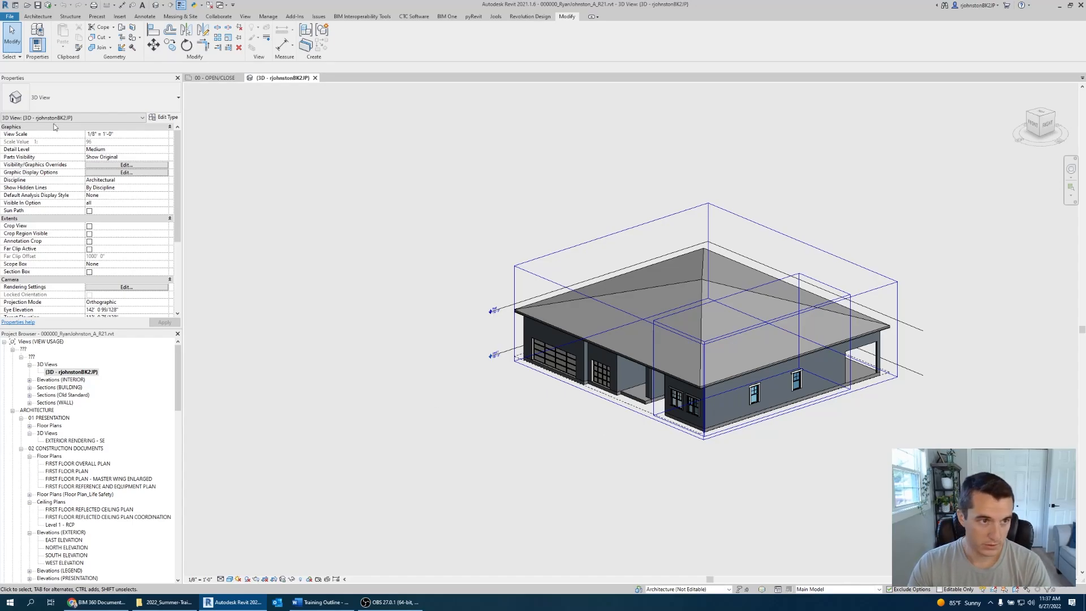
- Draw a freestanding 7 5/8" CMU (to deck) wall about 66'-6" long beside the building, from Level 1 up to Roof
click(38, 16)
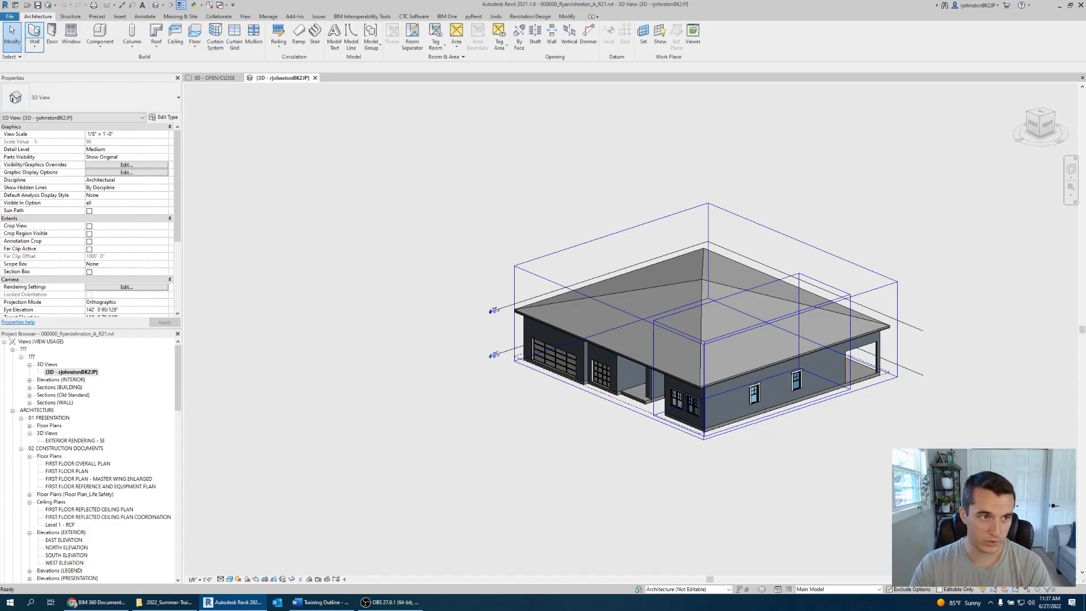
key(w)
key(a)
middle_drag(372, 415, 439, 413)
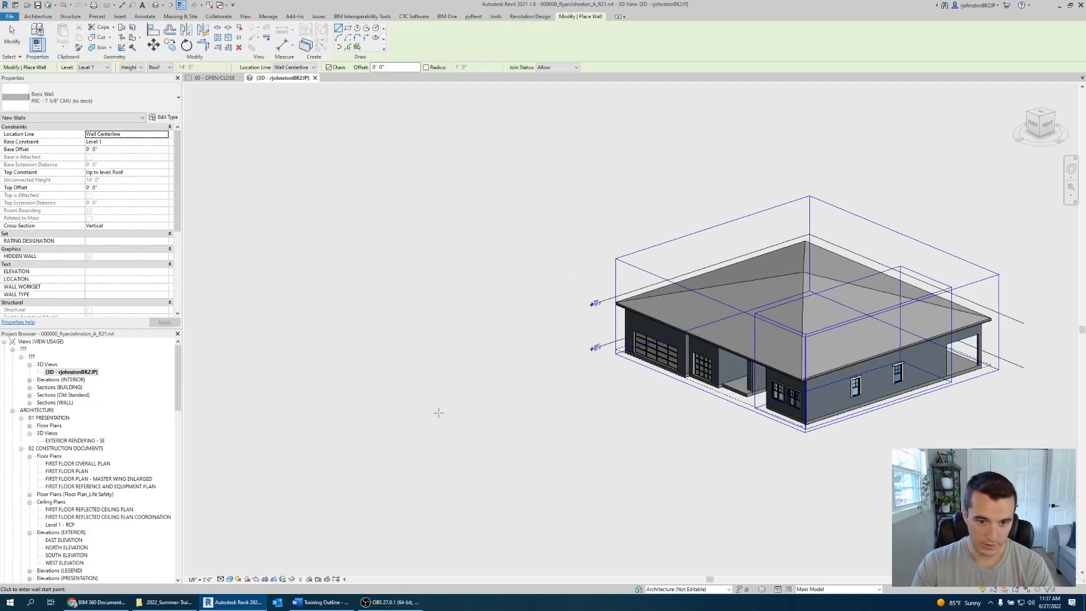
click(448, 431)
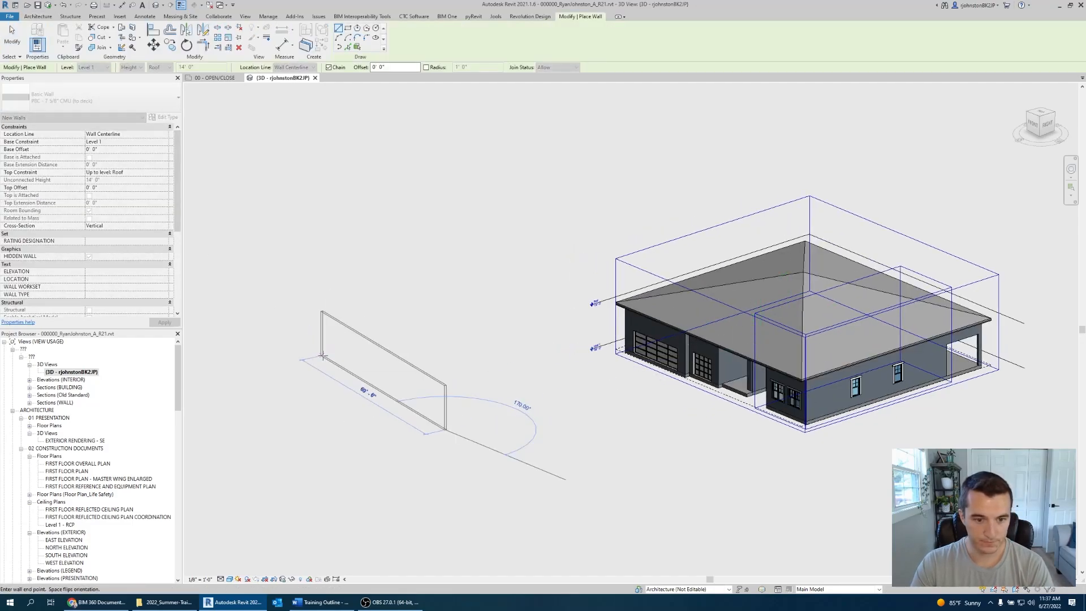
click(320, 360)
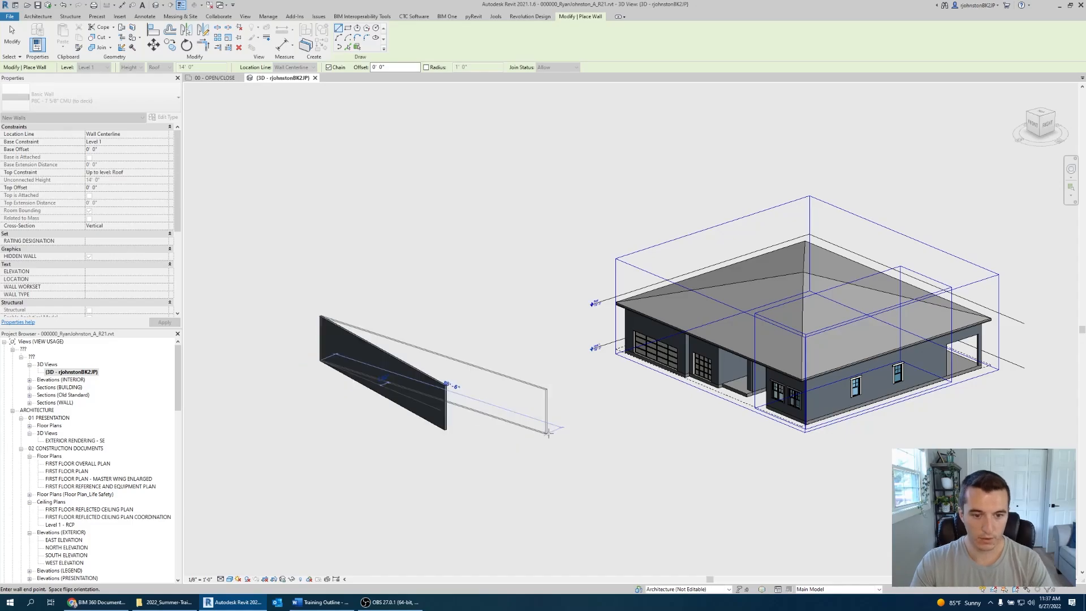
key(Escape)
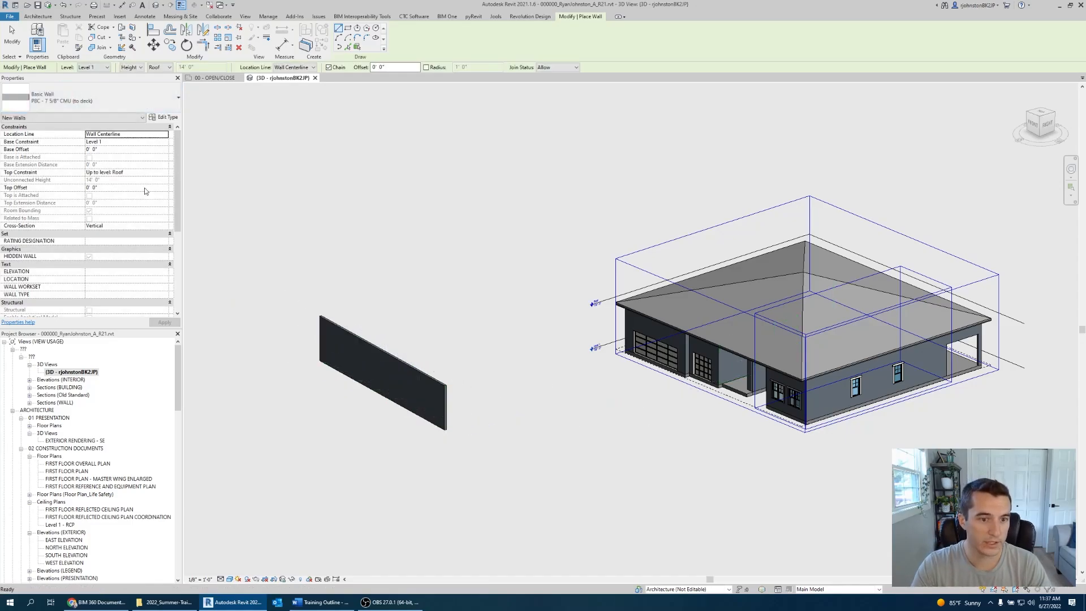
key(Escape)
- Restart the Wall tool and look through the available basic wall types without changing the 7 5/8" CMU type
click(34, 33)
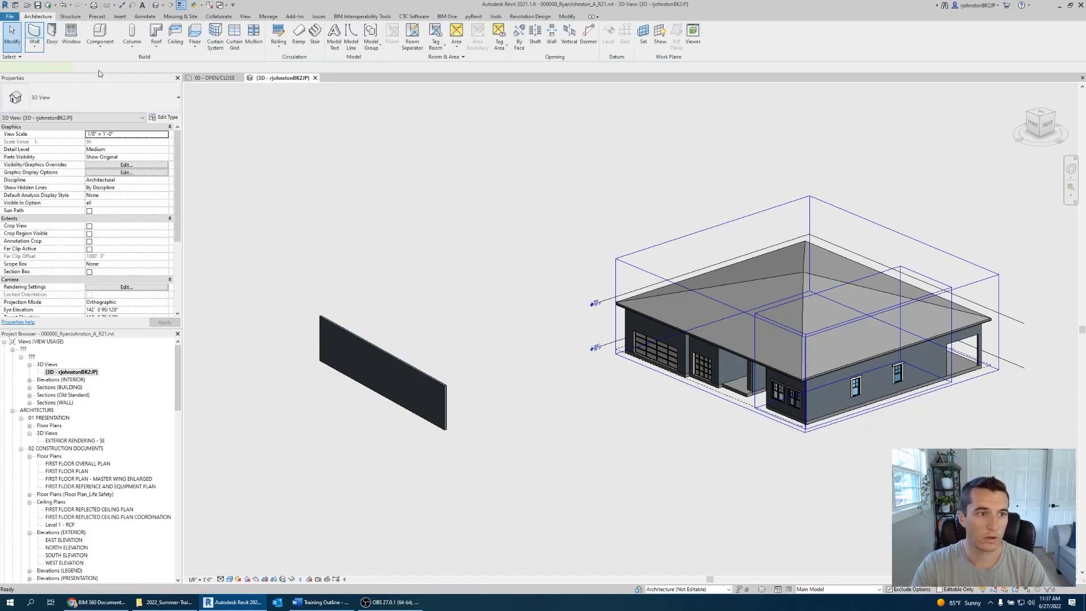
click(124, 95)
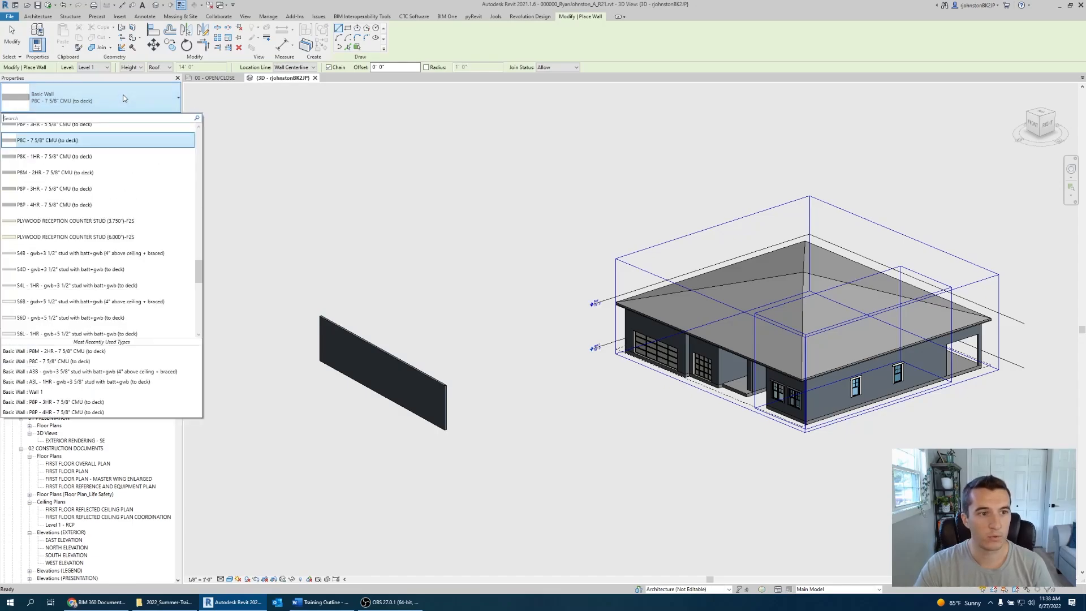
scroll(150, 238, down, 2)
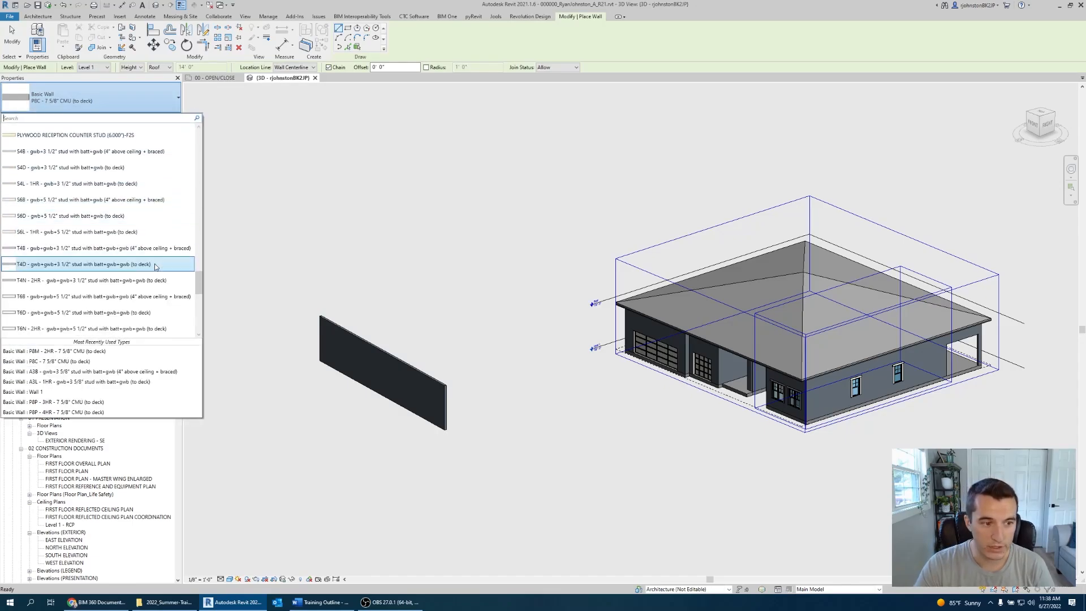
scroll(155, 263, up, 3)
scroll(155, 265, up, 1)
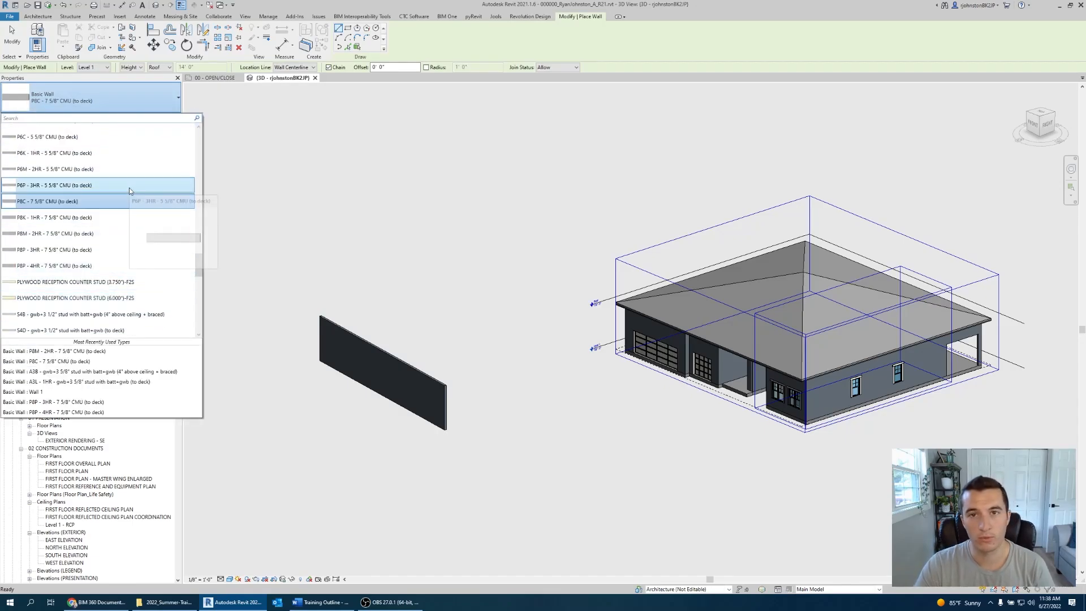
click(134, 106)
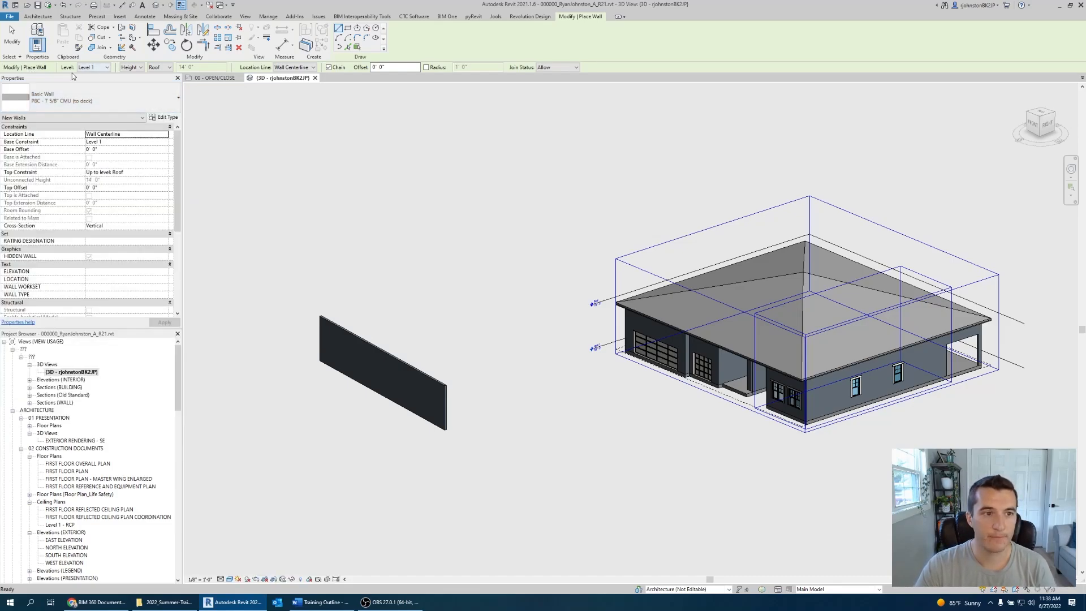
- Review the wall placement choices for base level, height, top constraint and location line, leaving them as they are, and exit the tool
click(96, 68)
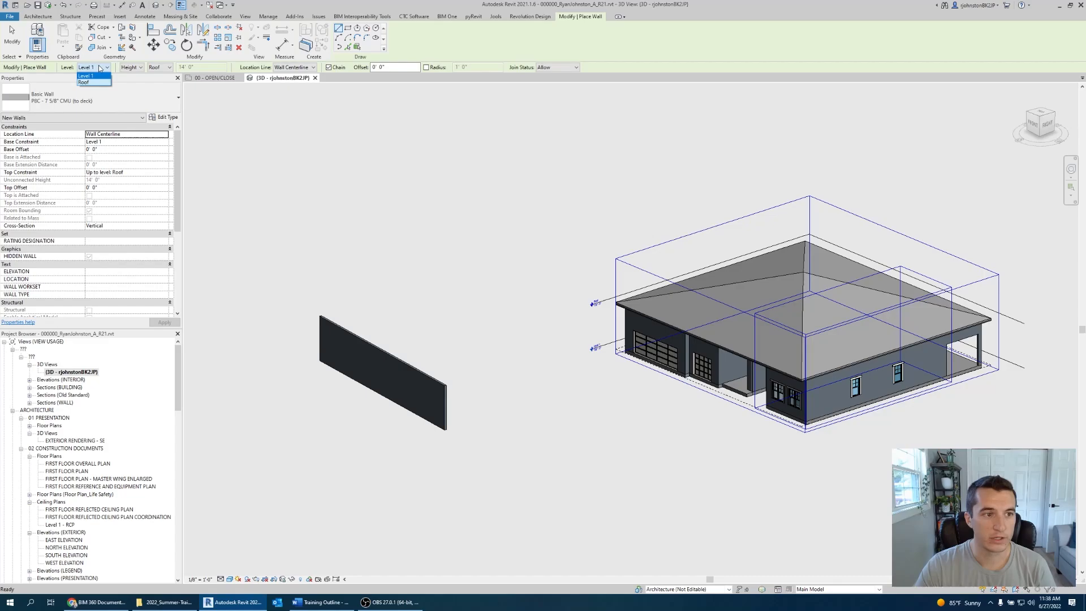
click(100, 68)
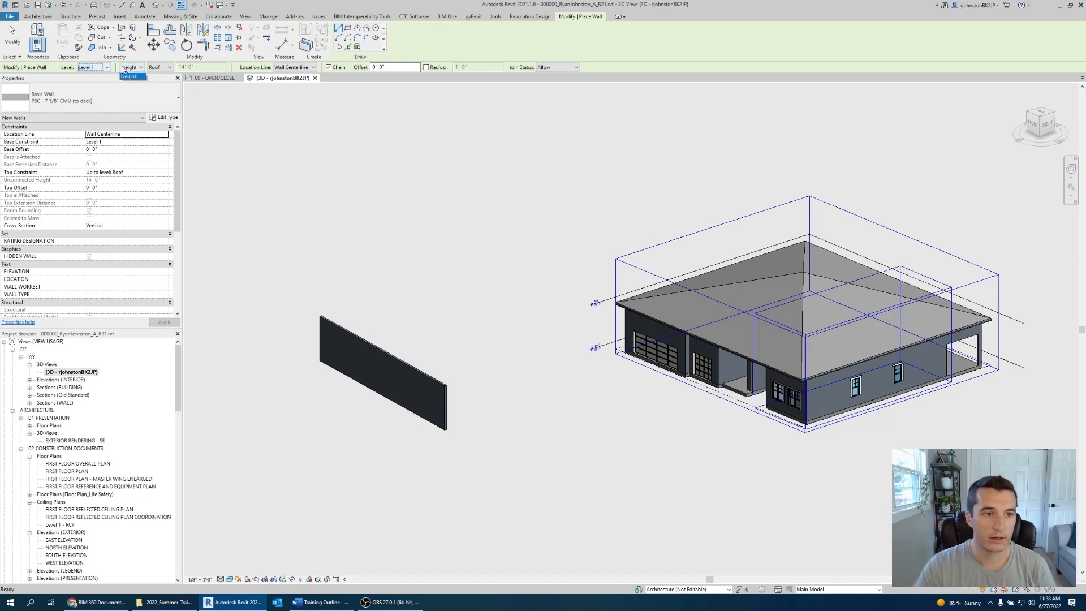
click(126, 68)
click(158, 67)
click(166, 68)
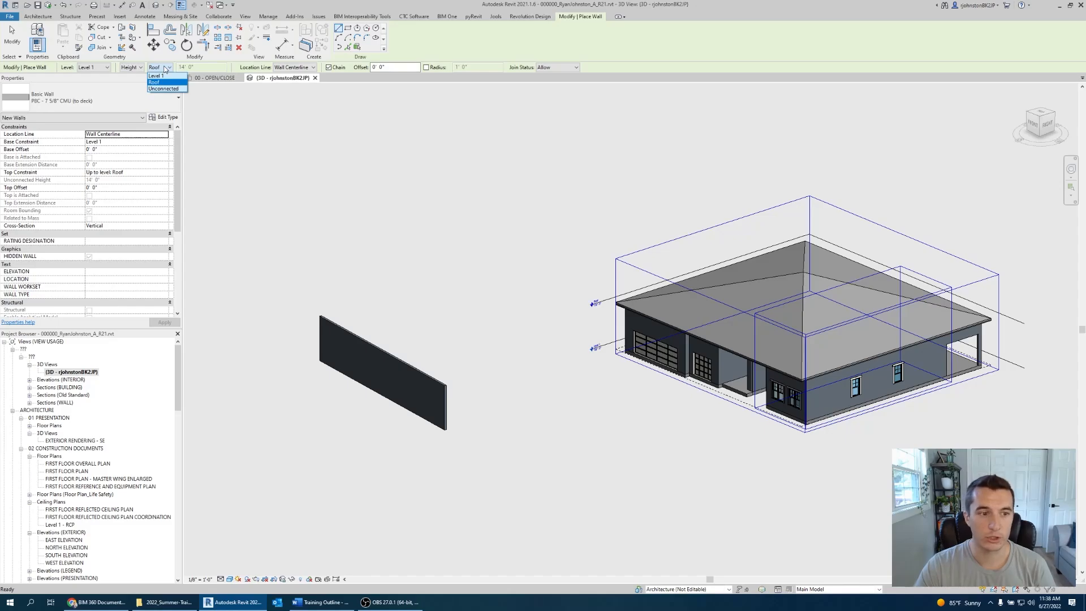
click(165, 68)
click(305, 68)
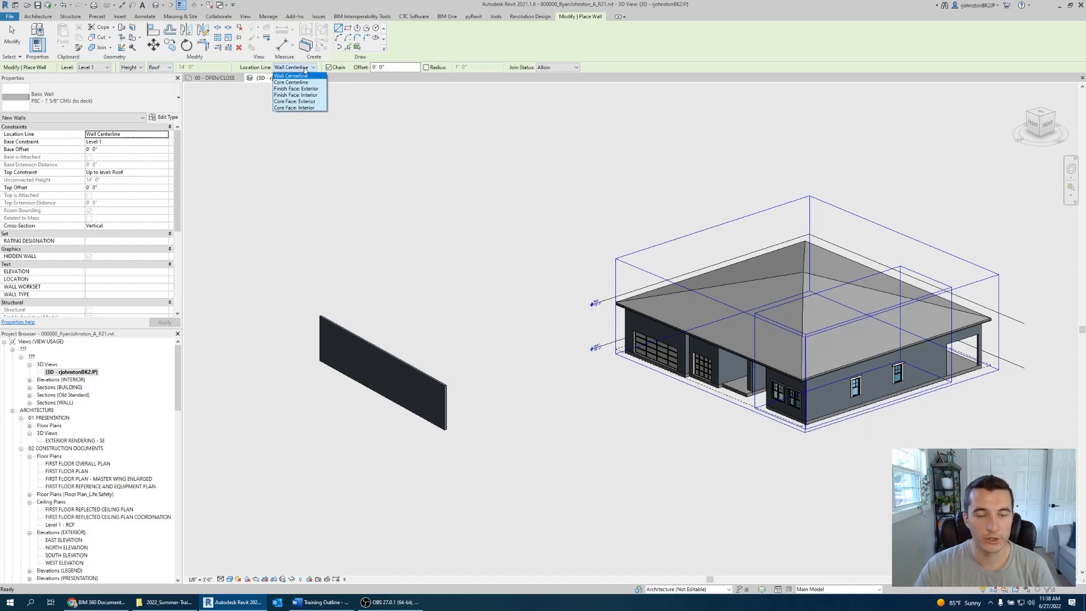
click(305, 69)
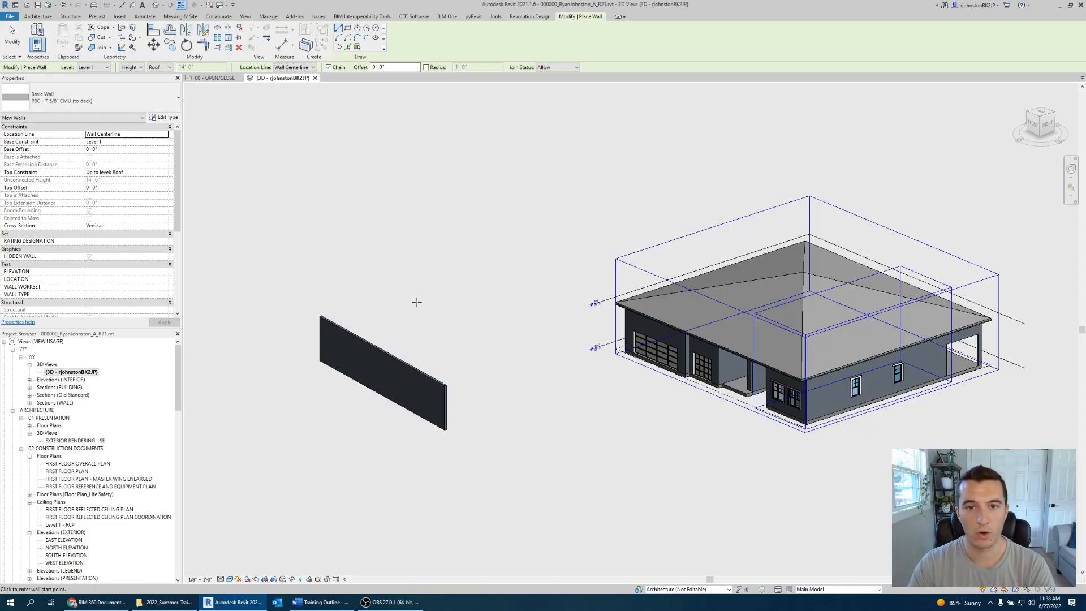
middle_drag(431, 295, 441, 279)
key(Escape)
key(Escape)
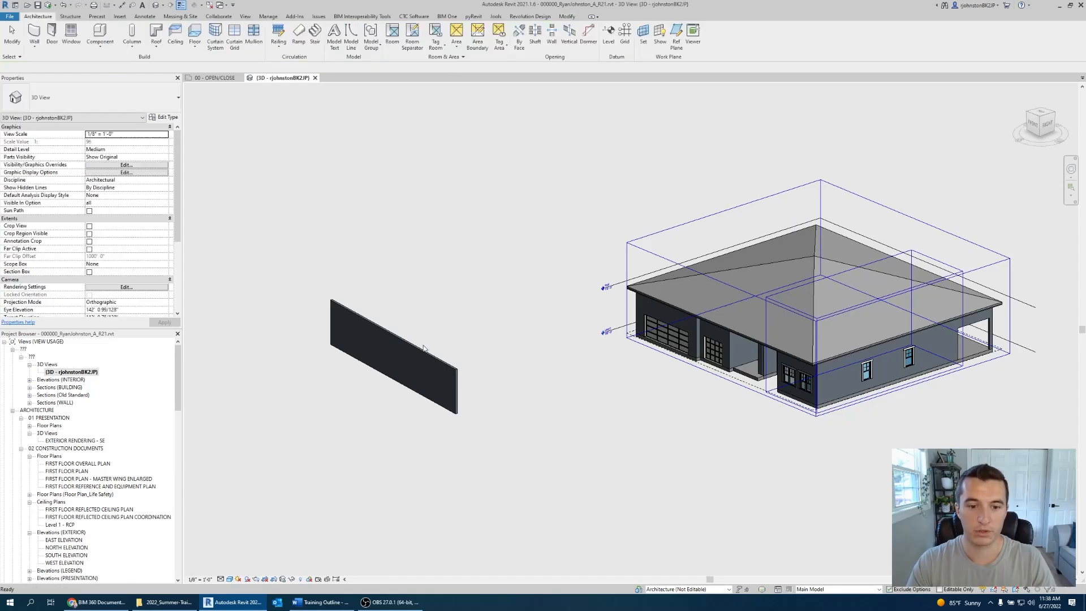
- Select and deselect the freestanding wall repeatedly to examine its highlighting, temporary dimensions and shape handles
click(420, 352)
click(458, 310)
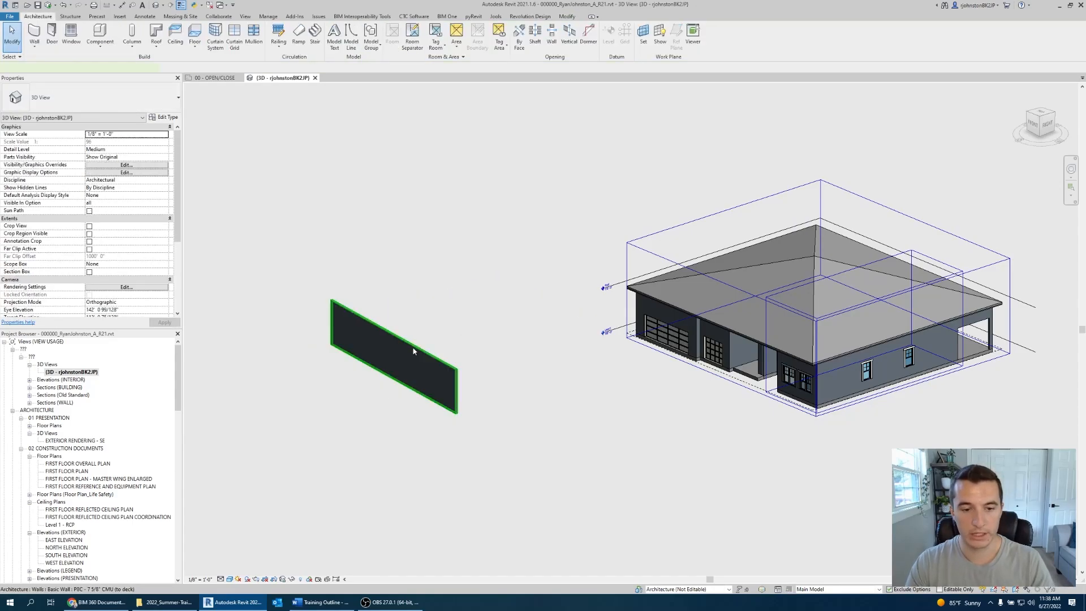
click(413, 346)
click(465, 332)
click(432, 352)
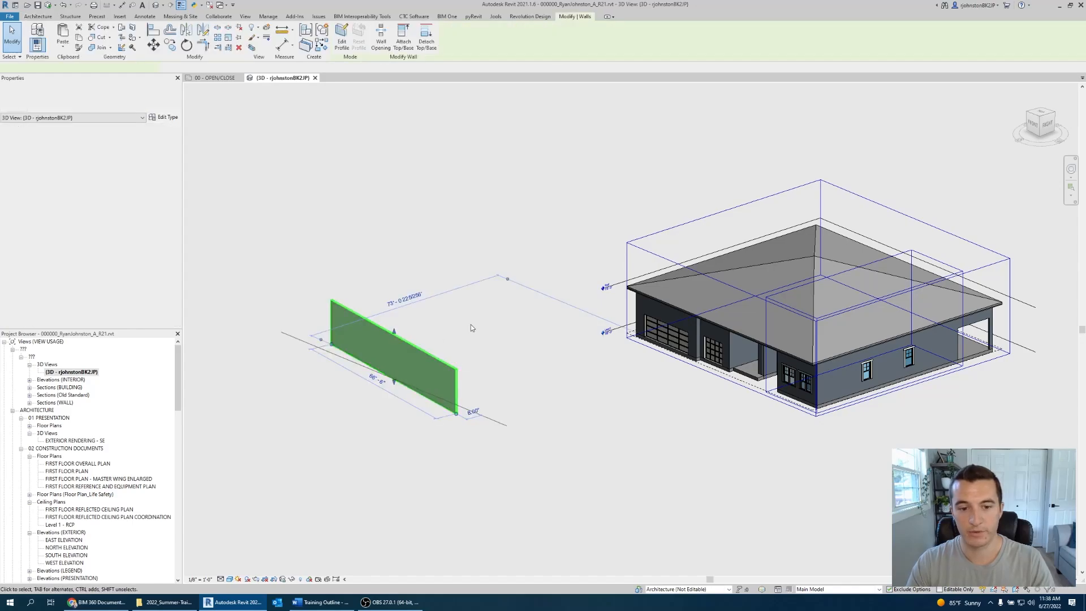
click(494, 324)
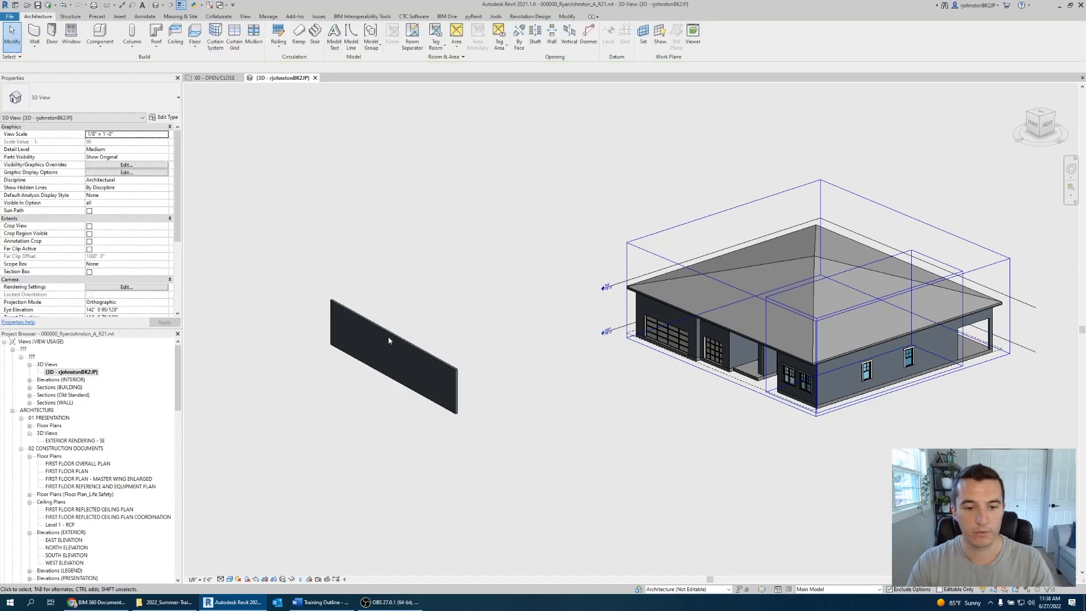
click(396, 340)
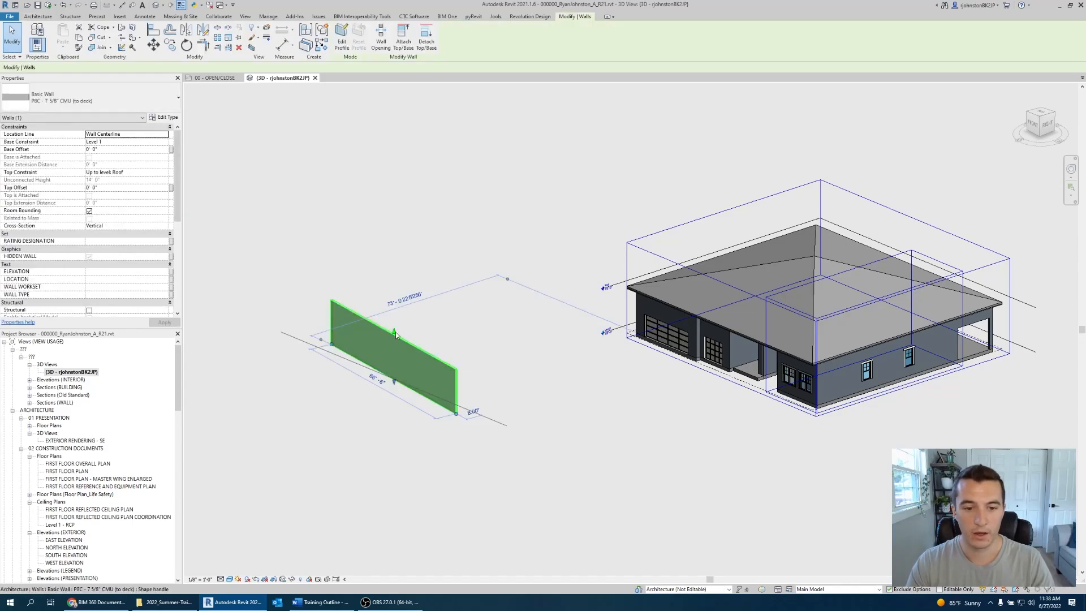
click(453, 338)
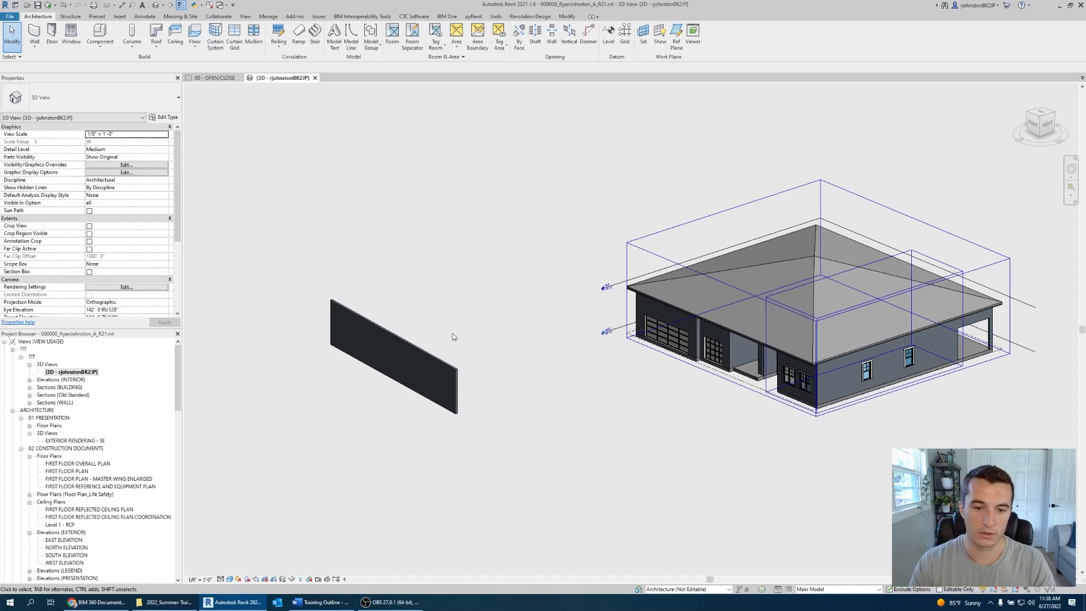
- Select the freestanding wall and look through its instance properties, from constraints to dimensions and identity data
click(454, 376)
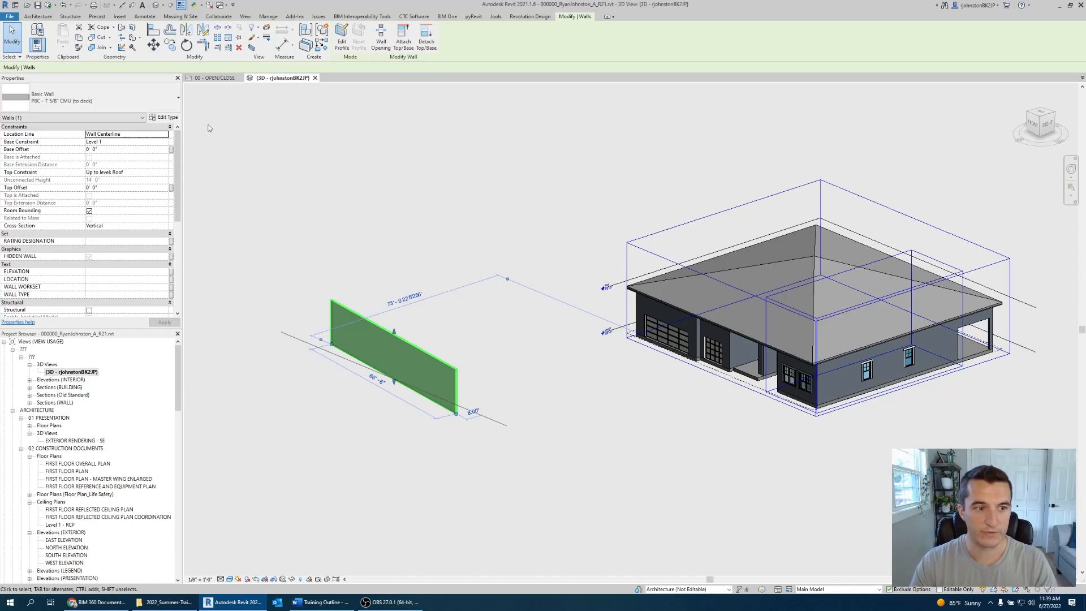
click(178, 138)
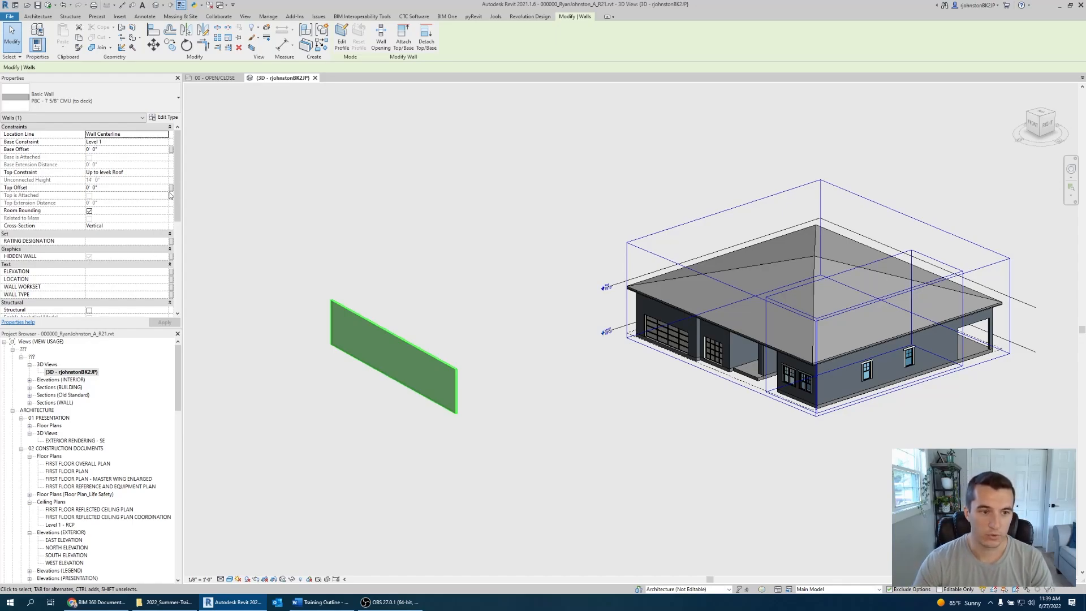
scroll(176, 207, down, 5)
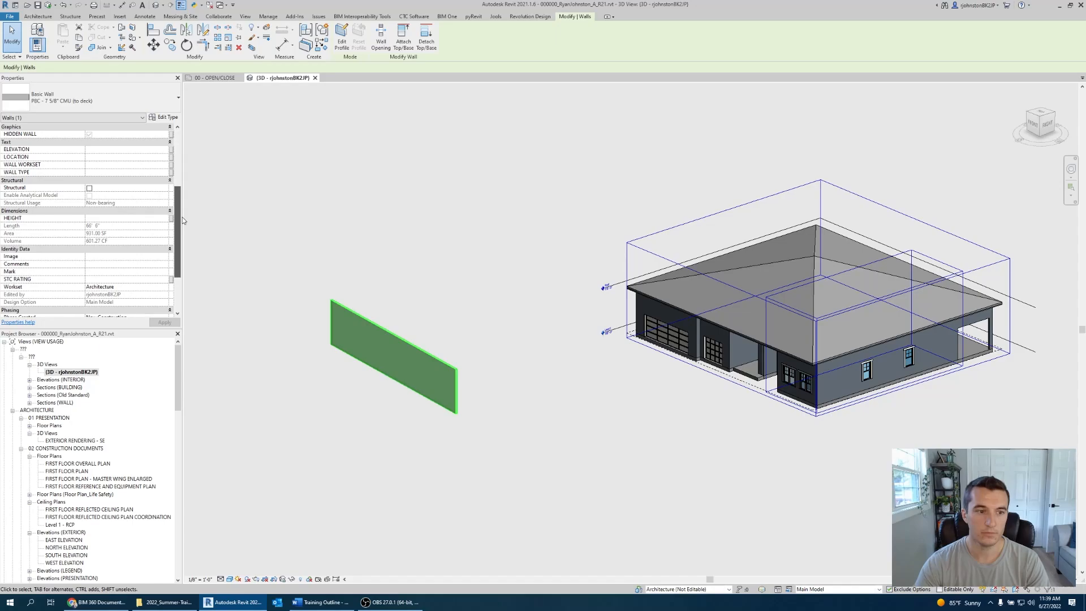
scroll(181, 217, up, 4)
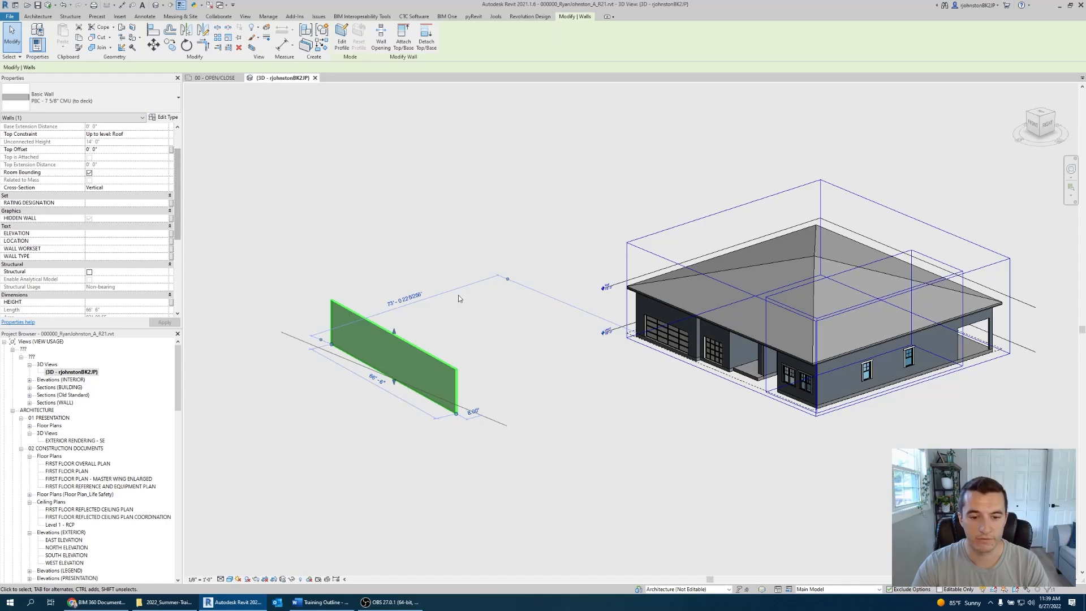
click(470, 342)
- Stretch the near end of the freestanding wall outward so the wall is about 68 ft long
click(457, 393)
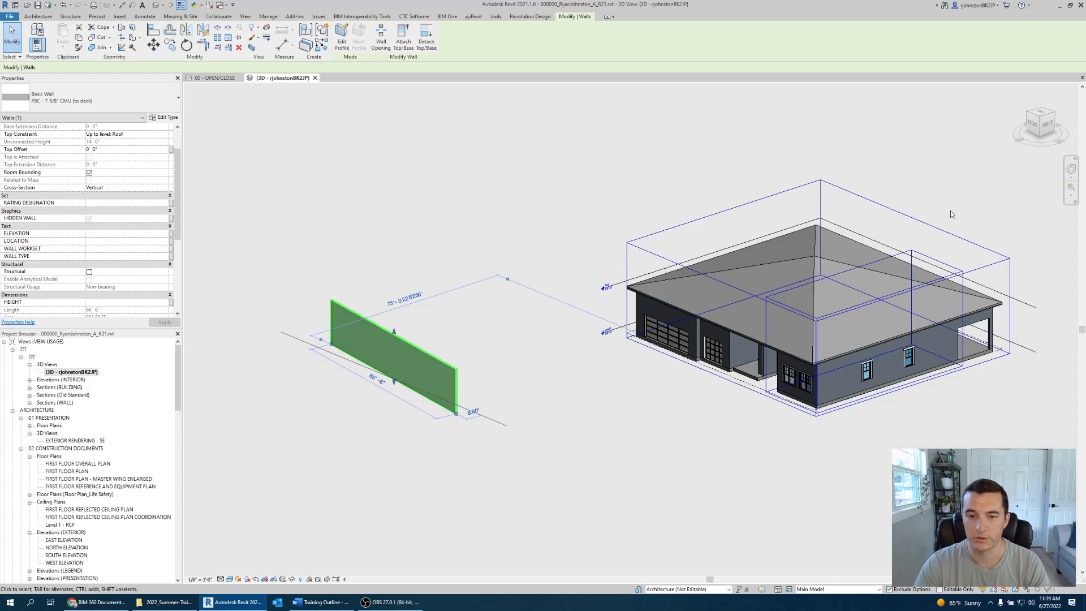
click(494, 372)
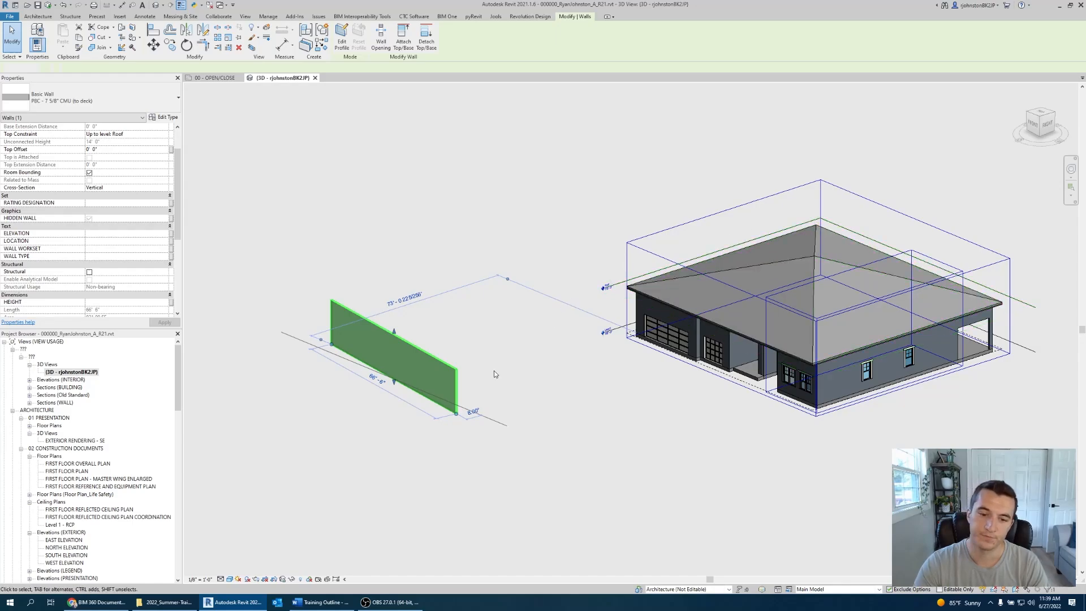
click(447, 405)
drag(456, 413, 480, 410)
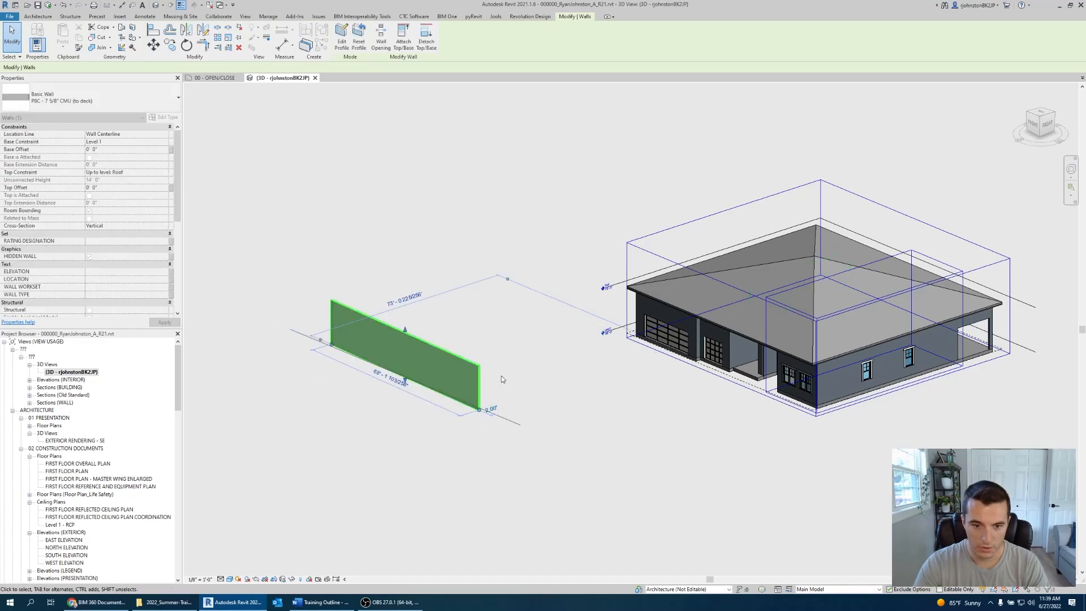
key(Escape)
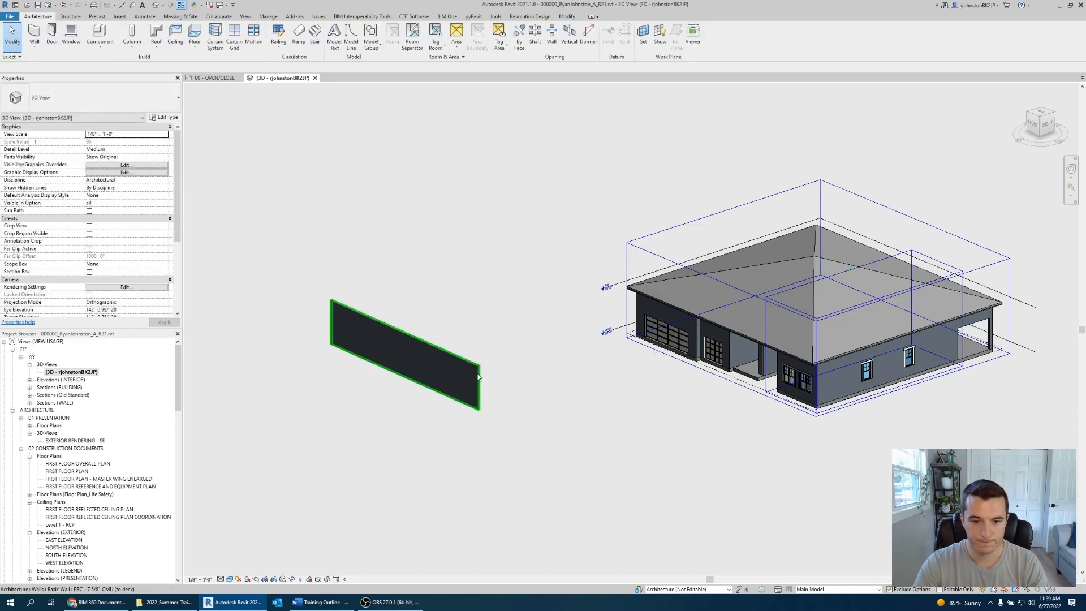
- Move the freestanding wall by its far lower corner, away from the building to a distance of about 94'-6"
click(477, 374)
shift+middle_drag(481, 351, 508, 329)
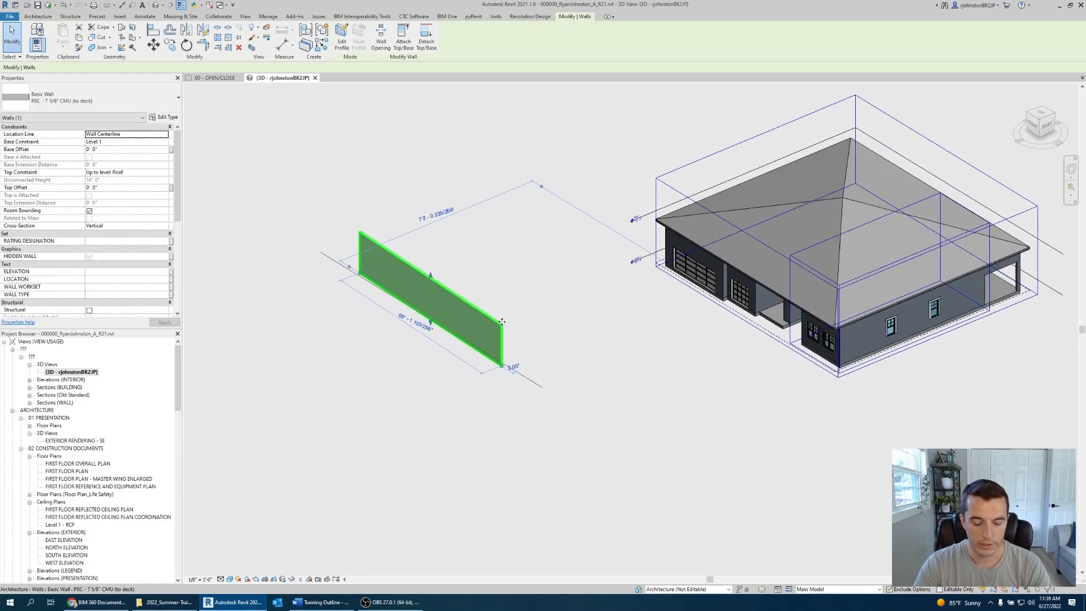
click(153, 45)
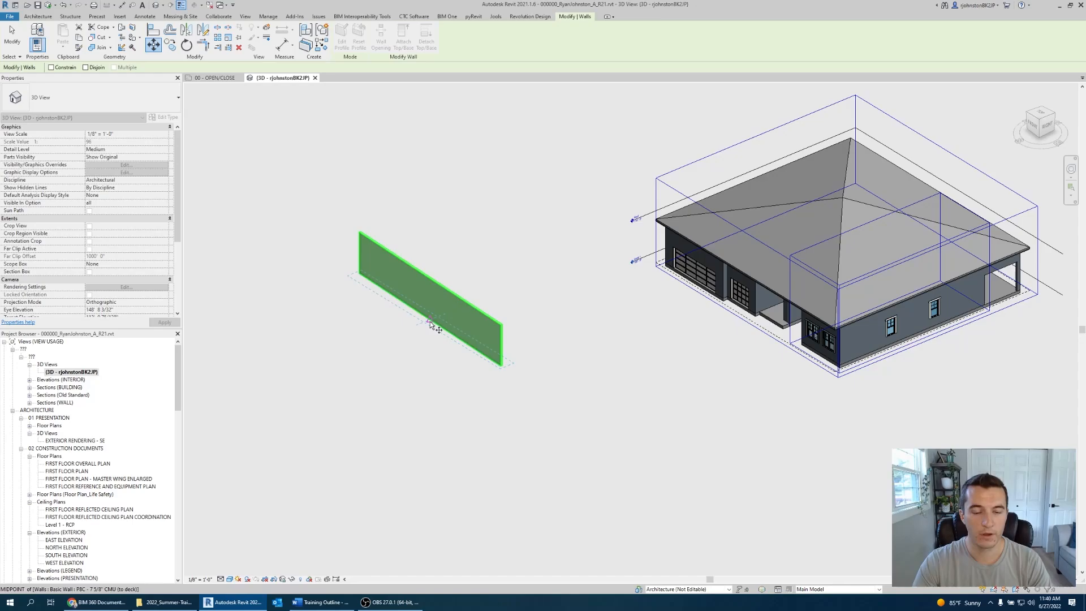
click(430, 322)
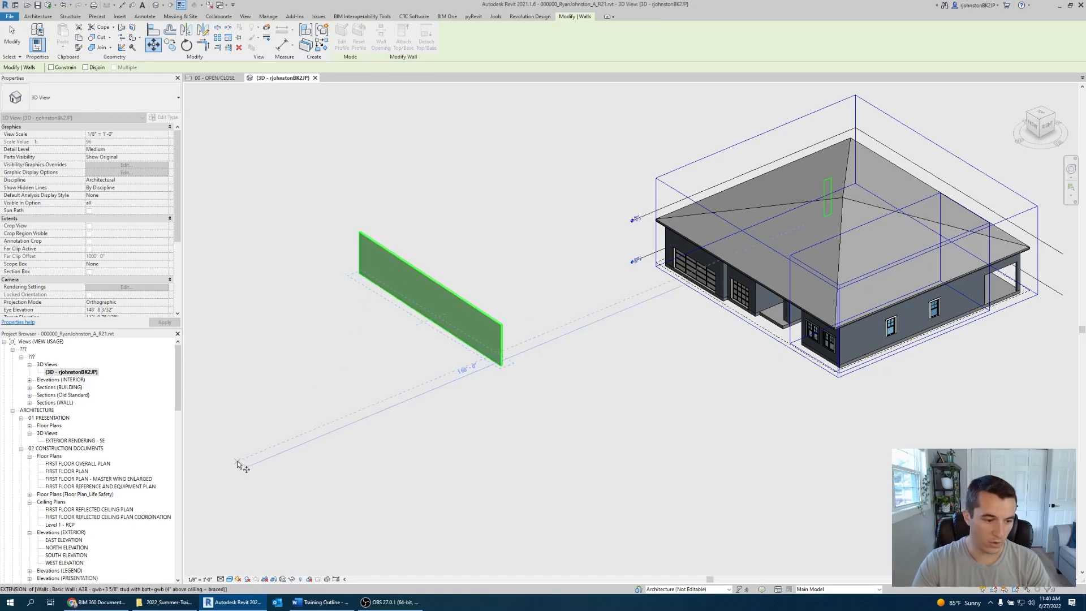
key(Escape)
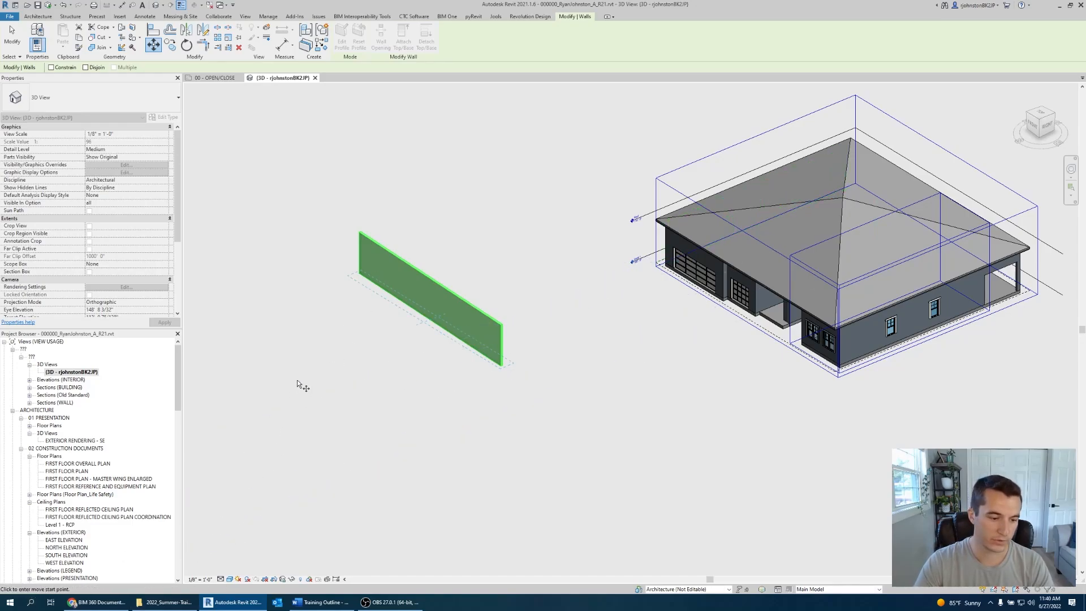
click(357, 275)
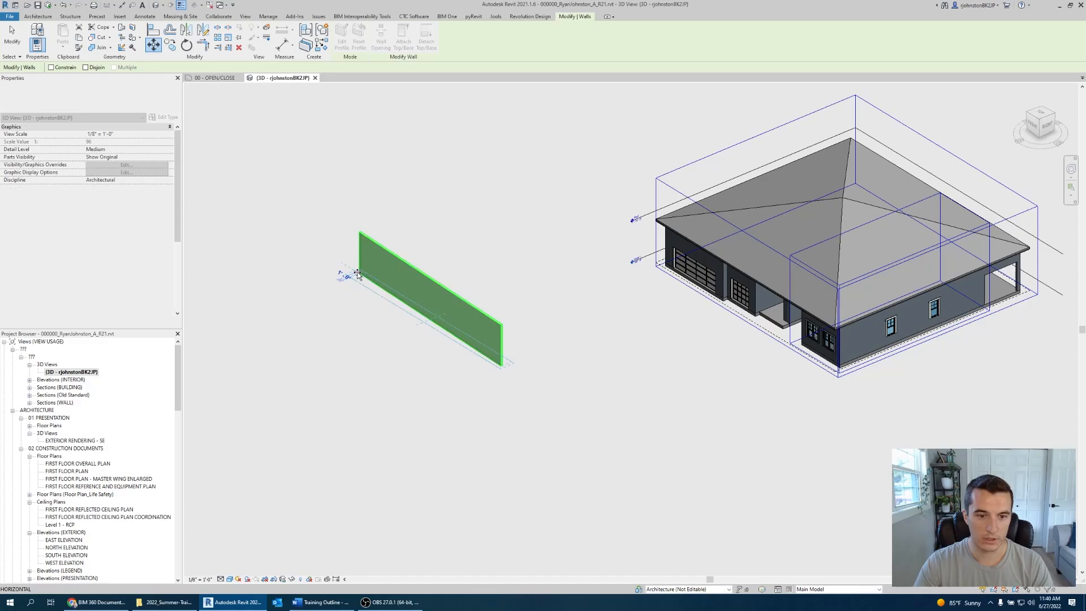
click(302, 299)
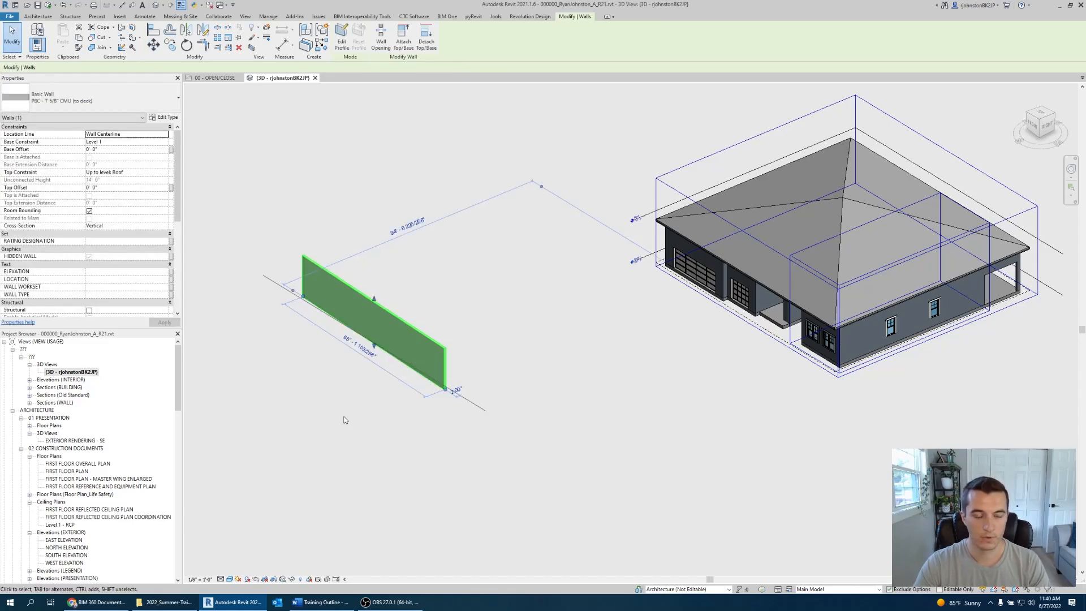
key(Escape)
click(376, 309)
key(m)
key(v)
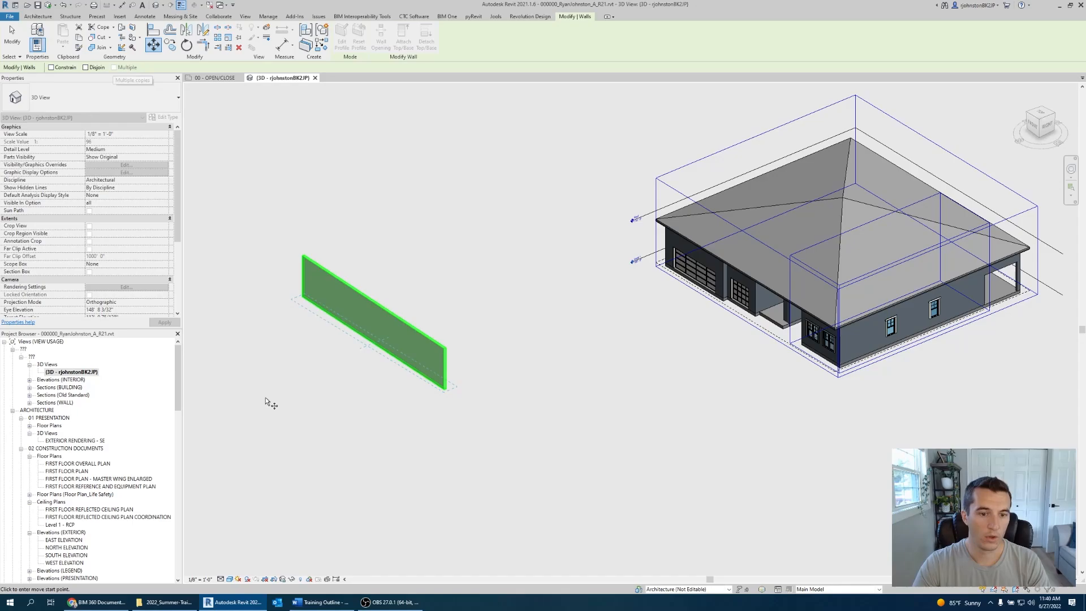
key(Escape)
key(Escape)
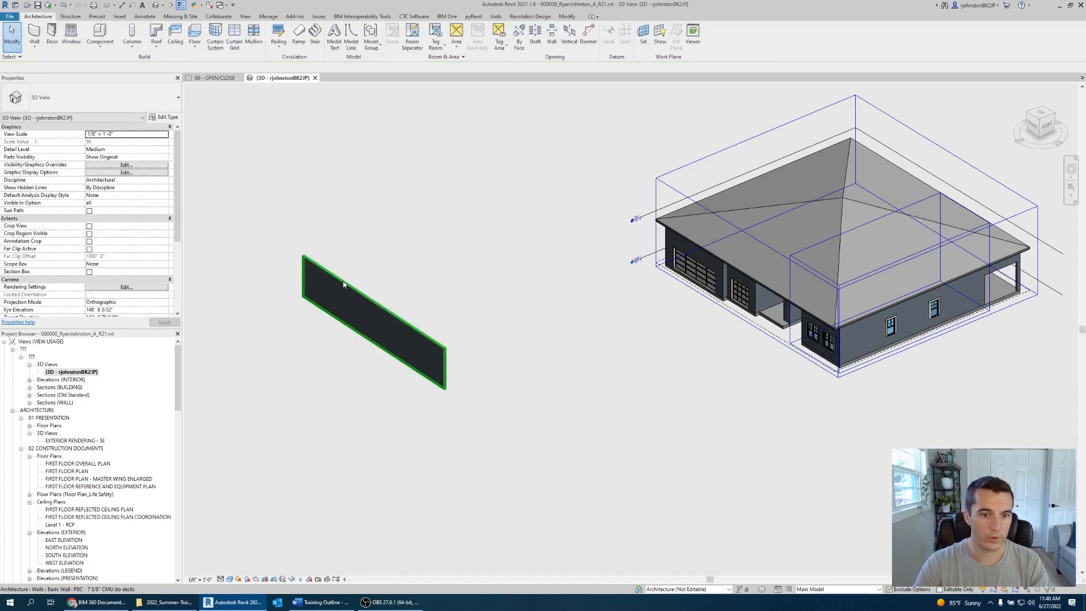
- Align the end of the freestanding wall with the building's exterior side wall at the garage corner
click(342, 283)
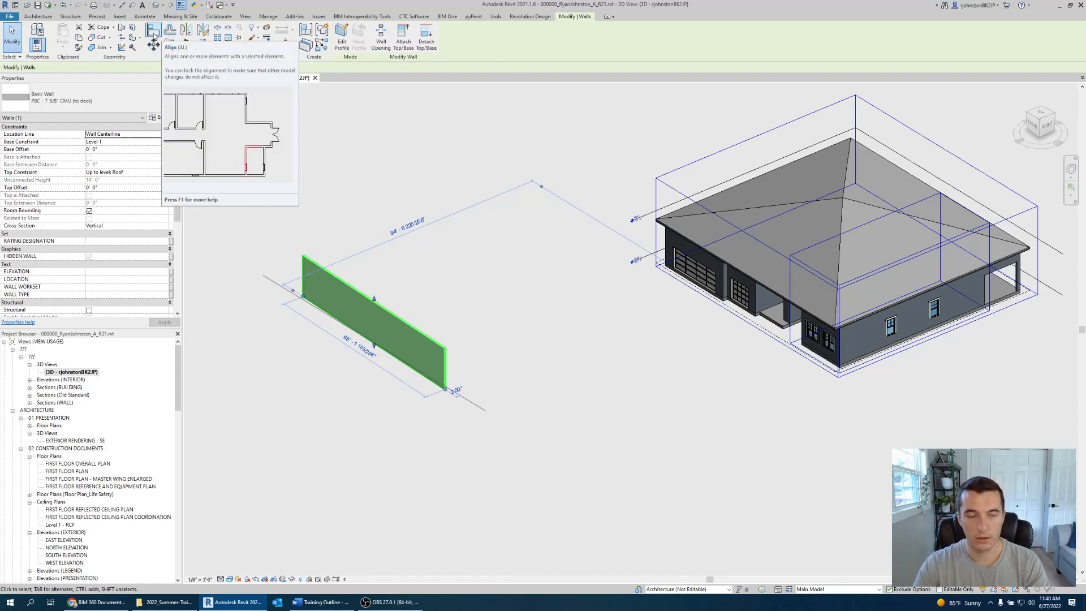
click(154, 35)
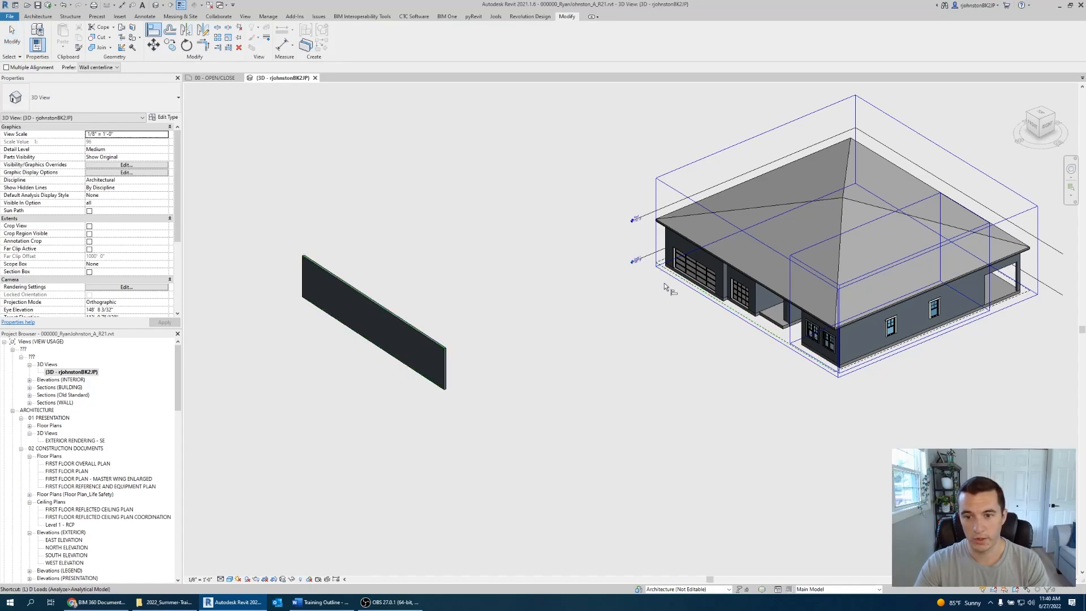
key(l)
shift+middle_drag(524, 337, 676, 262)
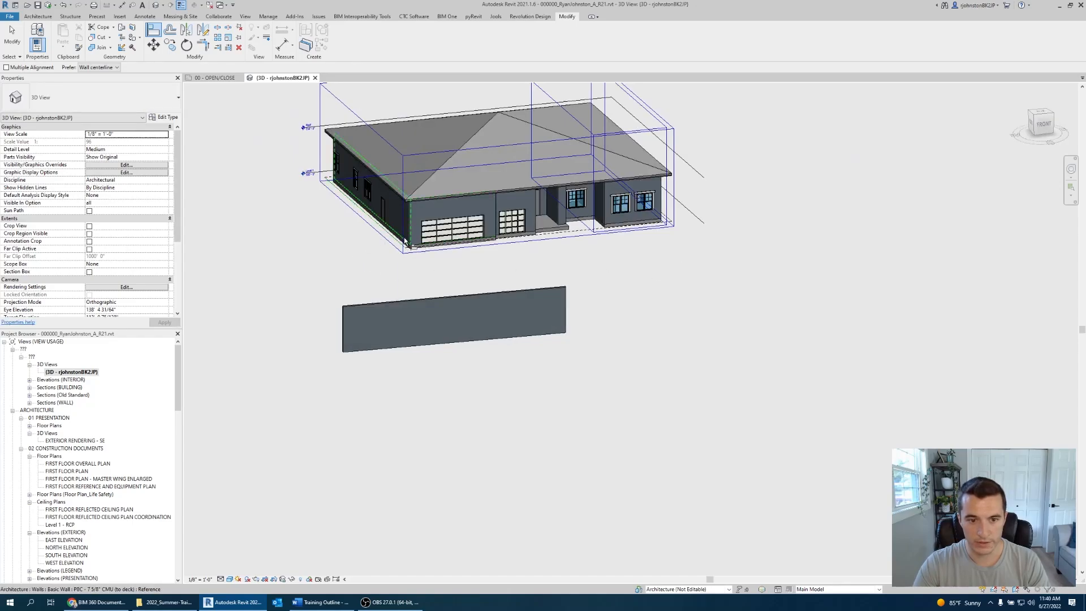
scroll(405, 242, up, 5)
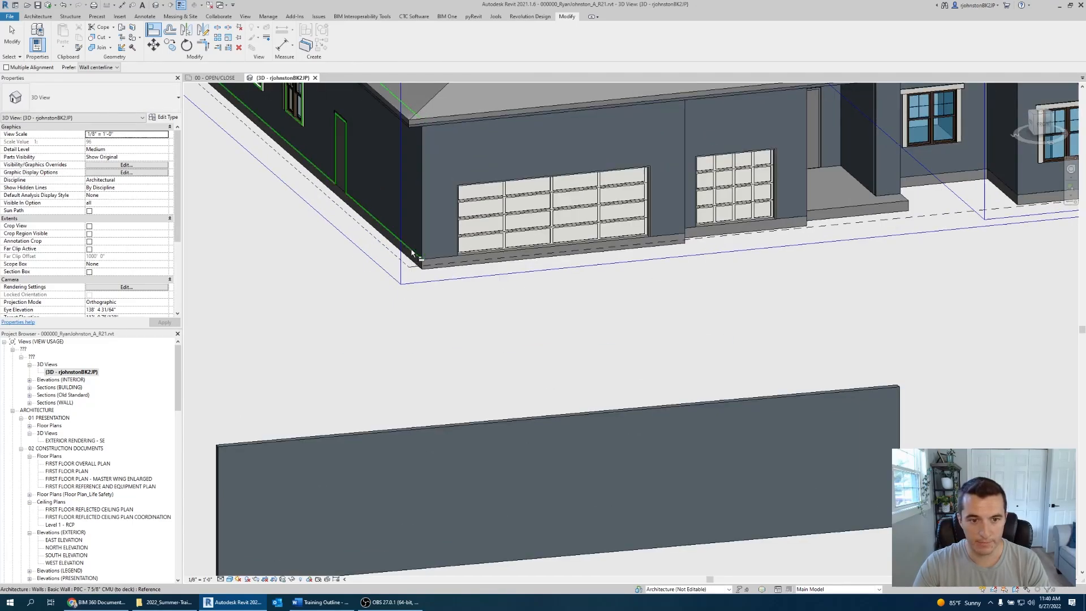
click(411, 253)
scroll(411, 253, down, 3)
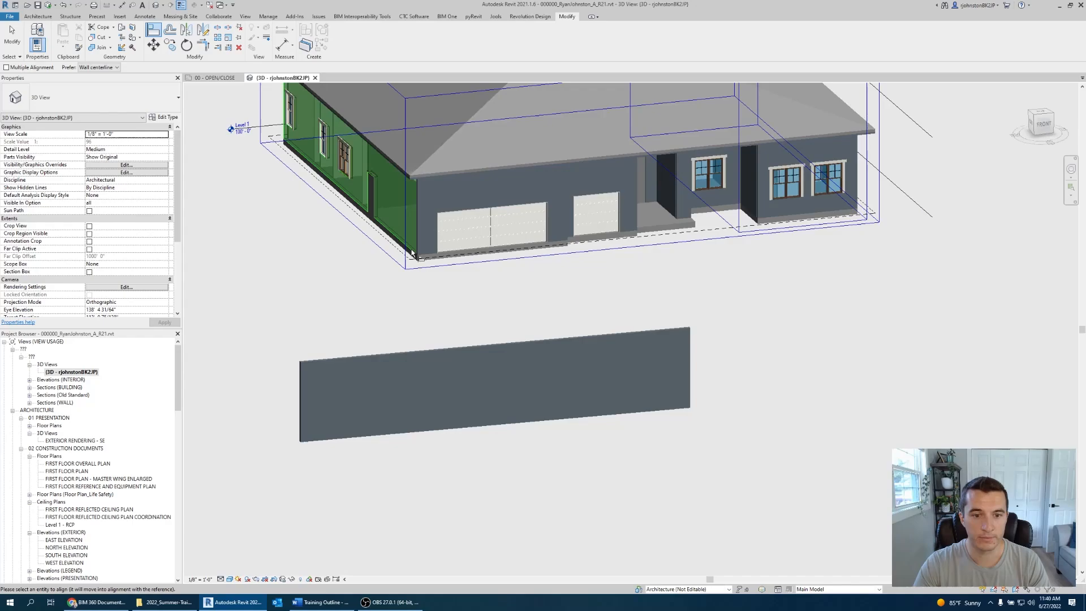
click(301, 382)
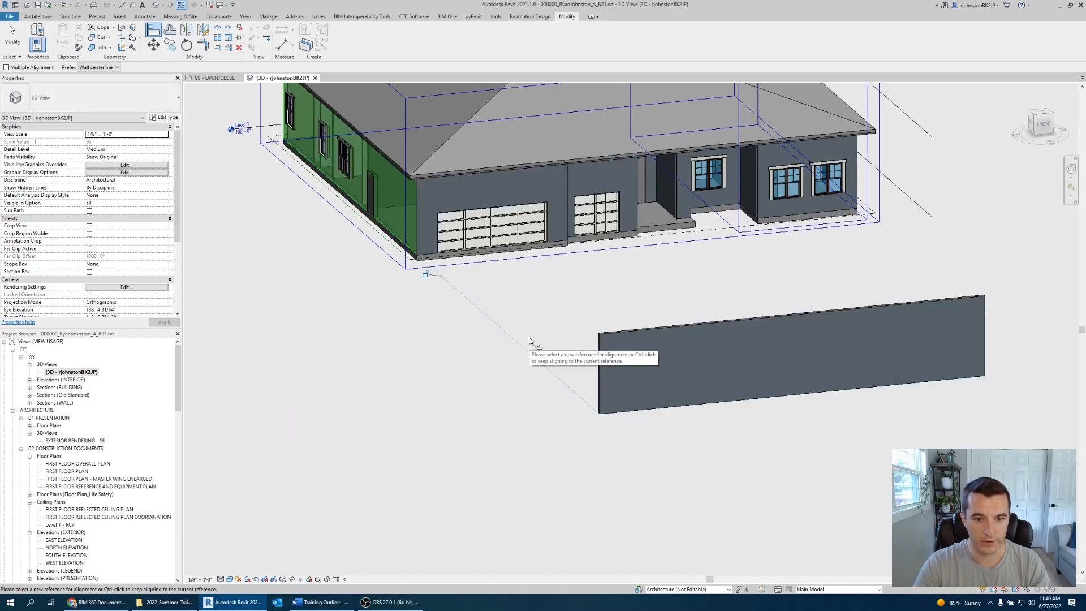
- Check the aligned wall end from the front and lock its alignment to the building's side wall
mouse_move(529, 347)
shift+middle_down()
mouse_move(575, 390)
mouse_move(536, 310)
mouse_move(529, 328)
mouse_move(541, 332)
shift+middle_up()
shift+middle_drag(543, 333, 532, 328)
click(1047, 124)
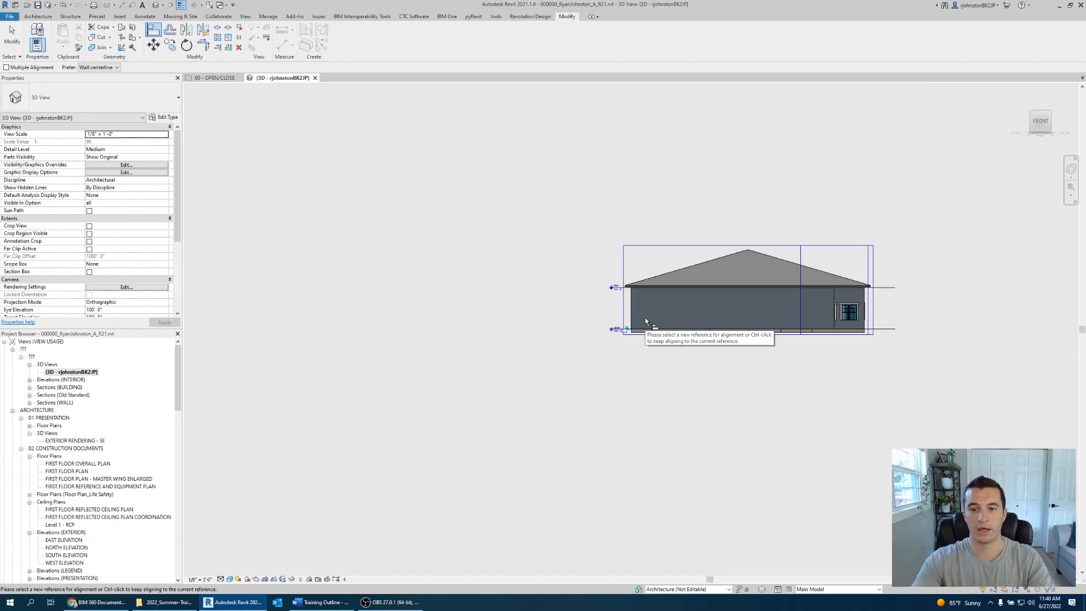
scroll(637, 318, up, 3)
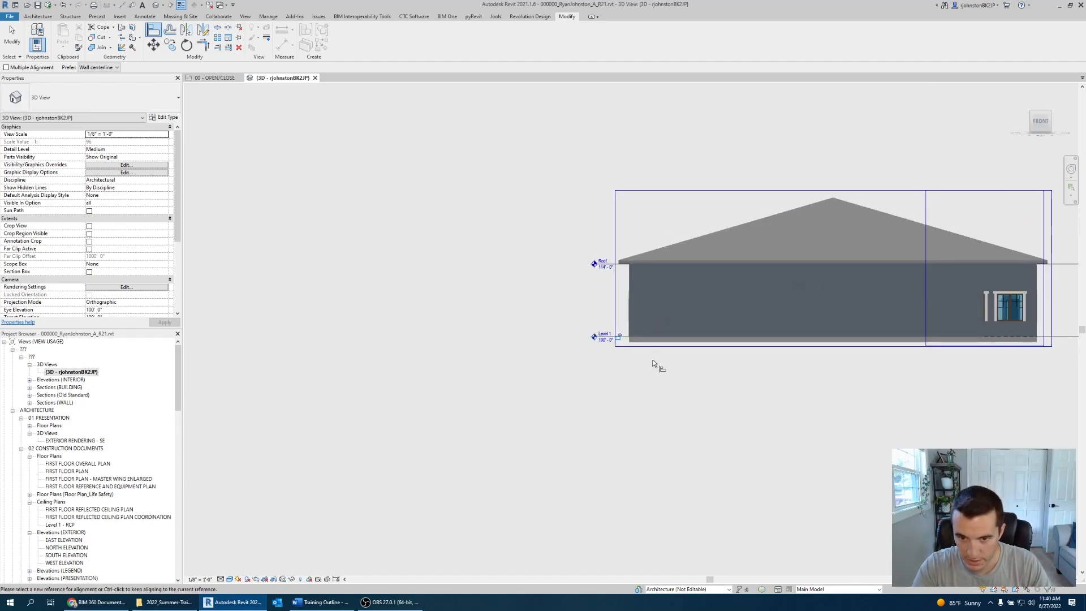
shift+middle_drag(652, 364, 590, 326)
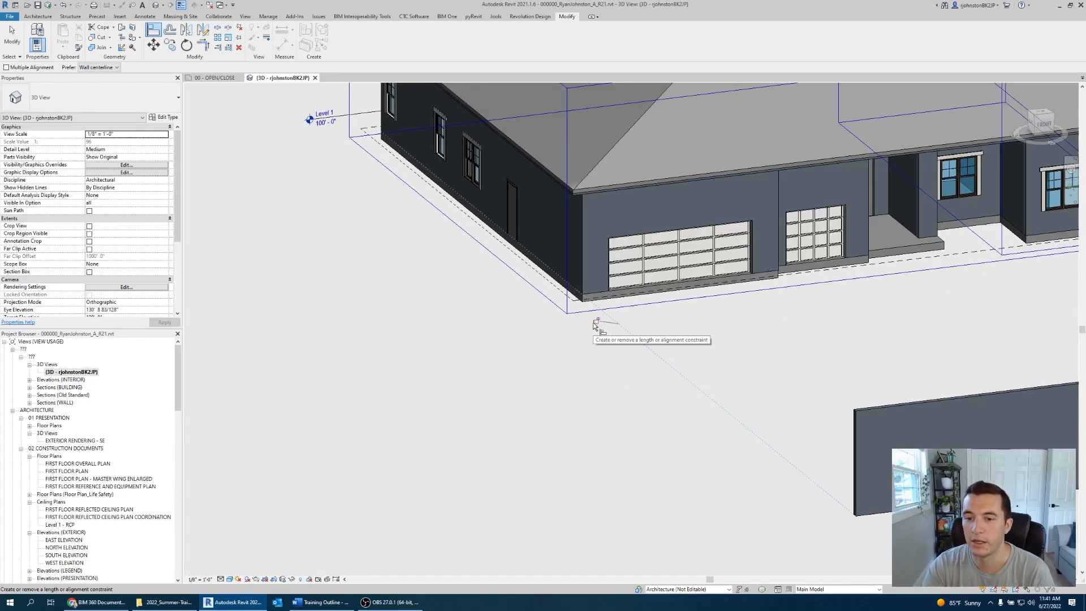
scroll(622, 398, down, 3)
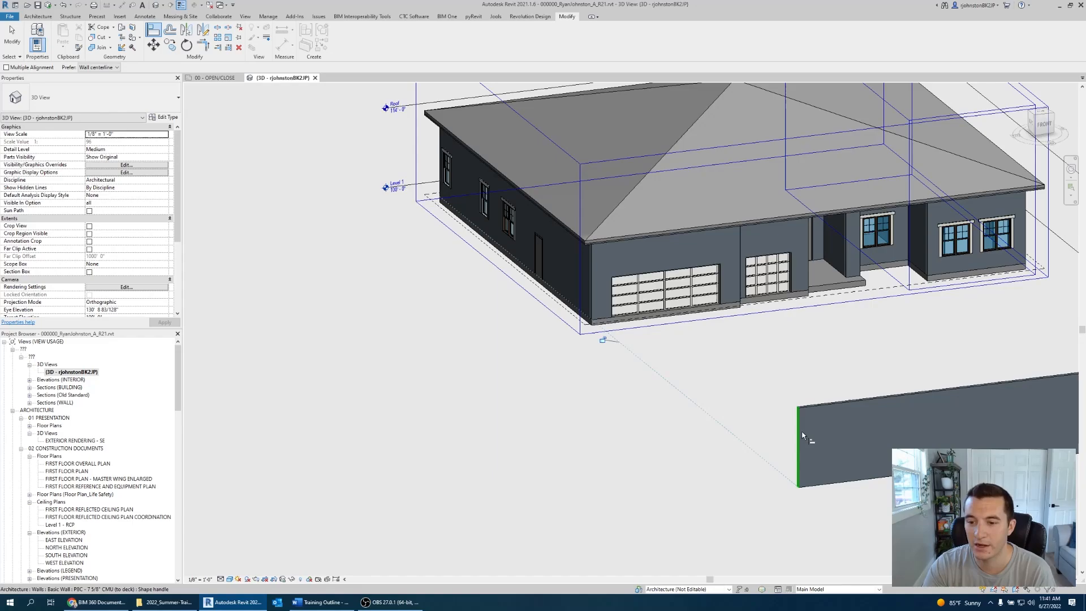
click(601, 341)
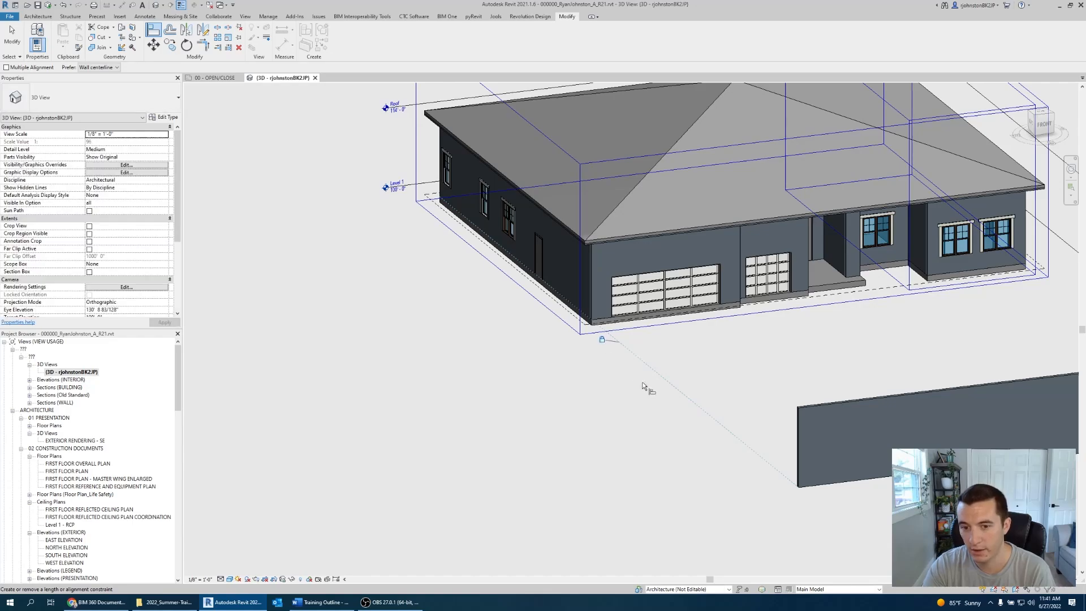
- Try moving the locked freestanding wall to test the alignment constraint, and undo the move
scroll(644, 386, down, 3)
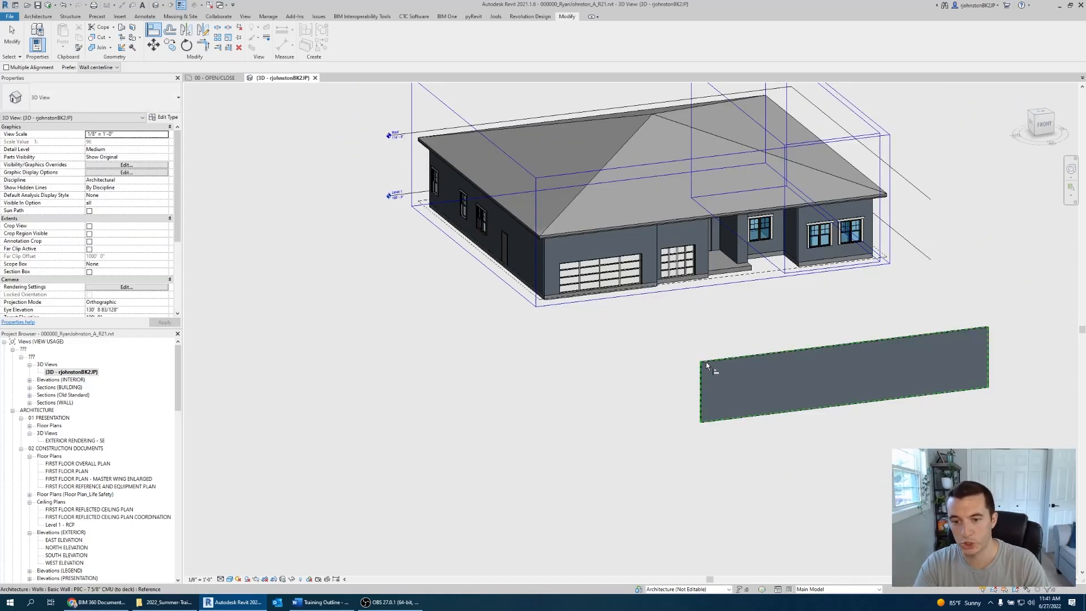
click(710, 362)
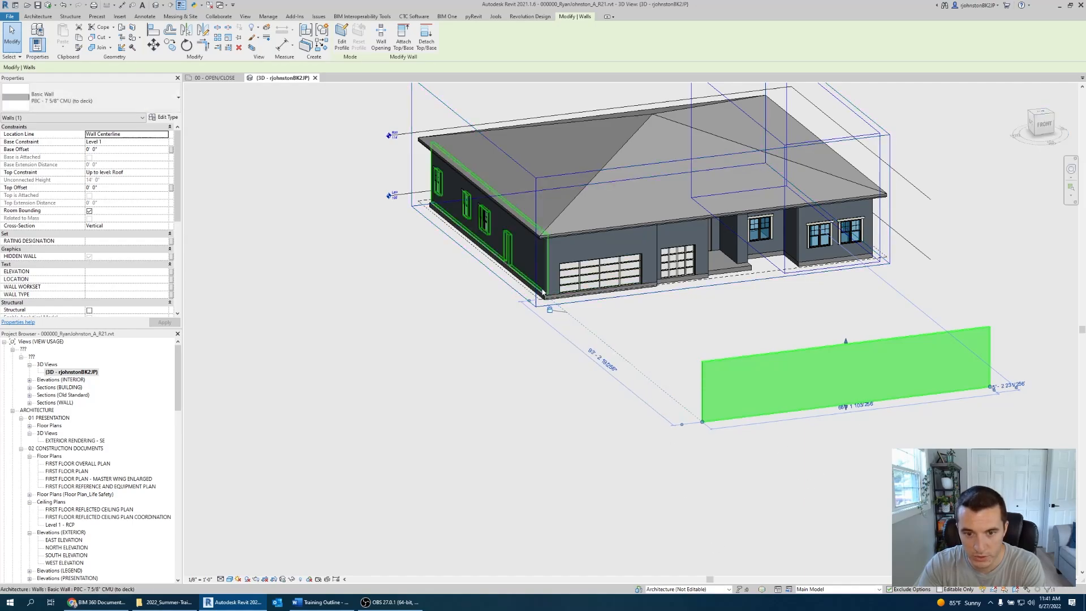
scroll(540, 286, up, 5)
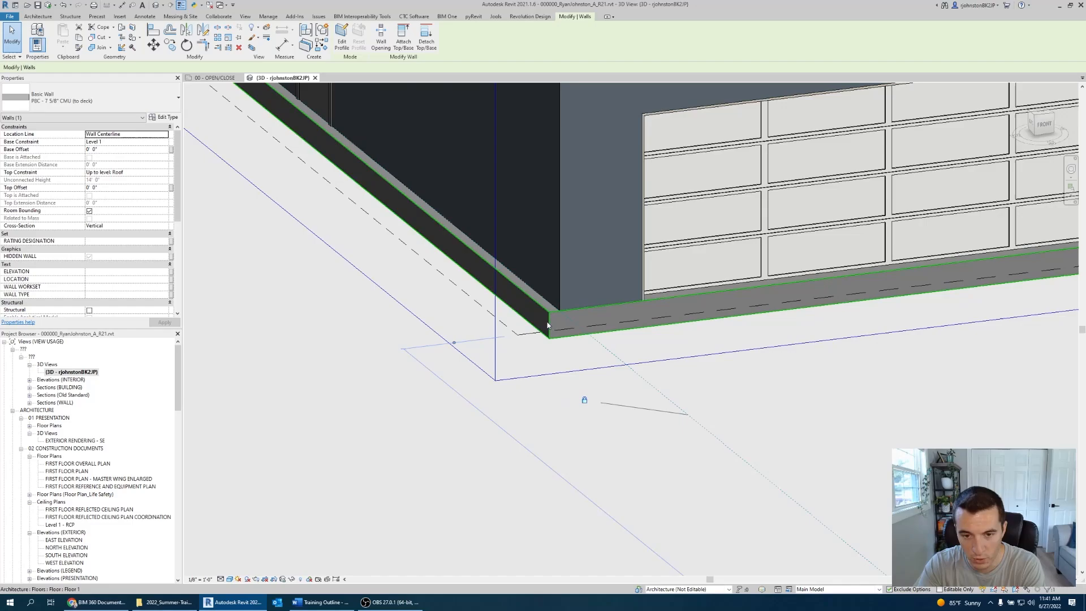
click(63, 5)
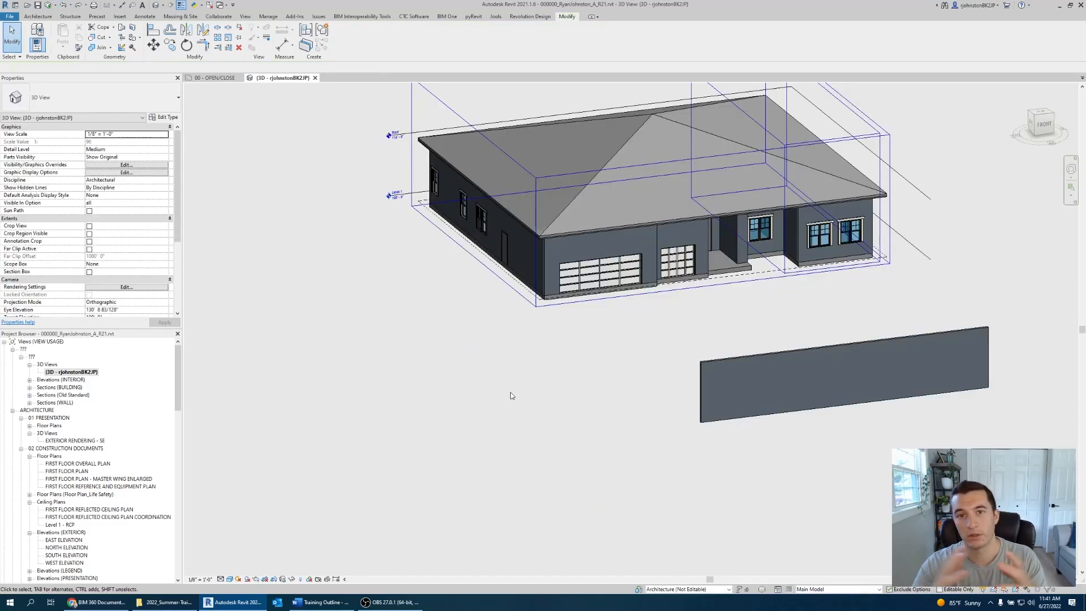
- Remove the alignment lock between the freestanding wall and the building, and deselect the wall
click(705, 372)
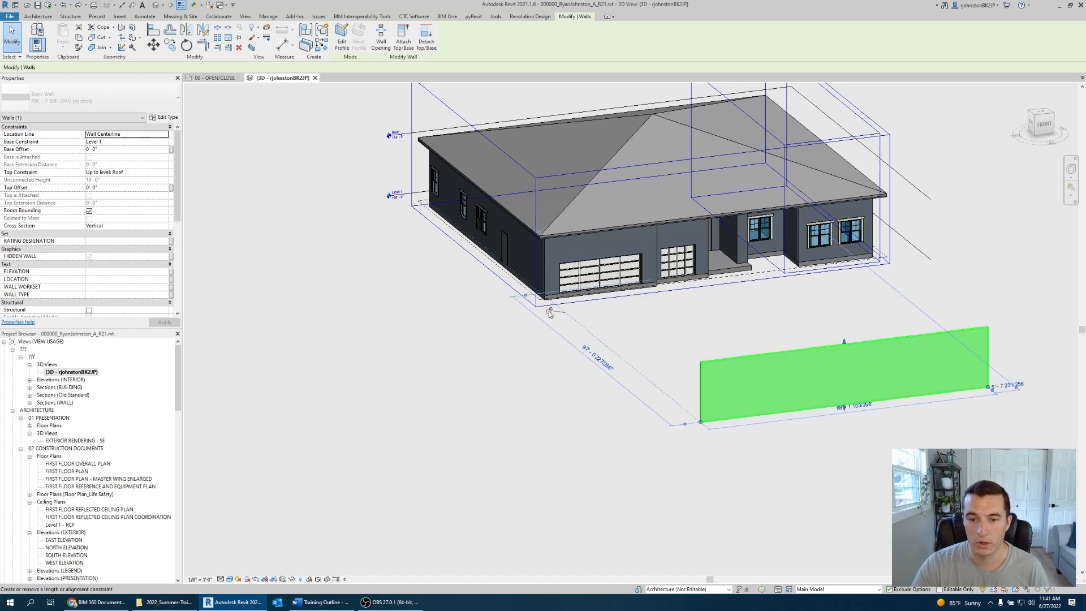
click(681, 318)
click(718, 362)
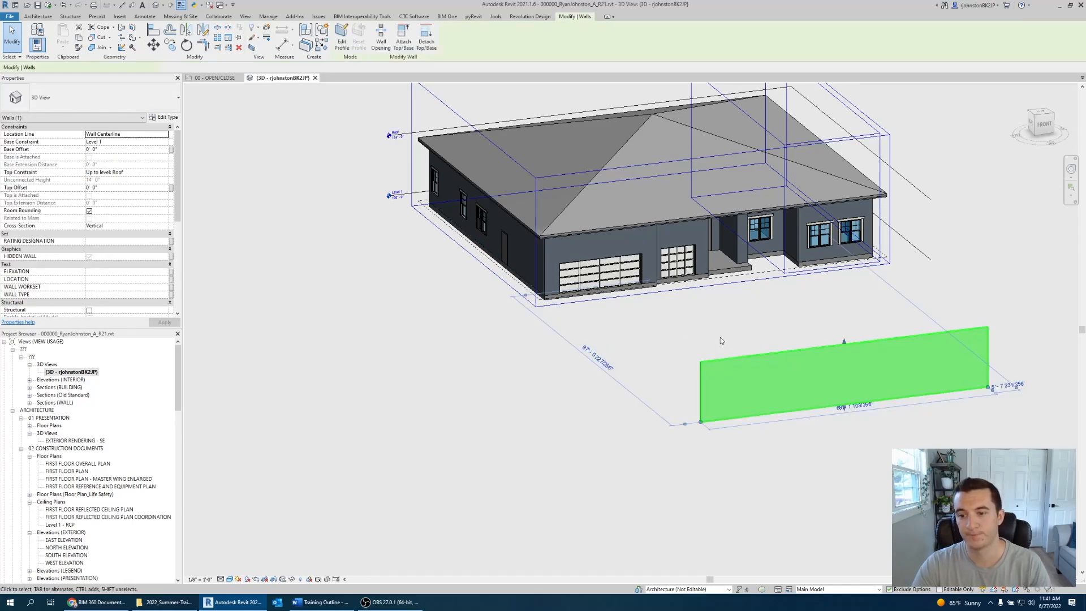
click(730, 336)
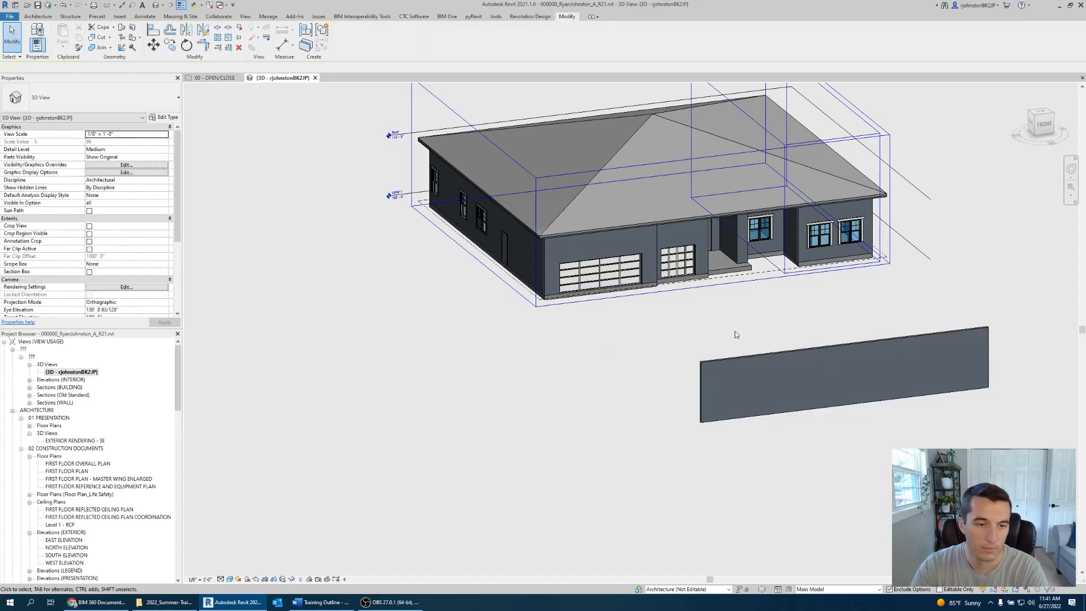
click(817, 348)
click(688, 360)
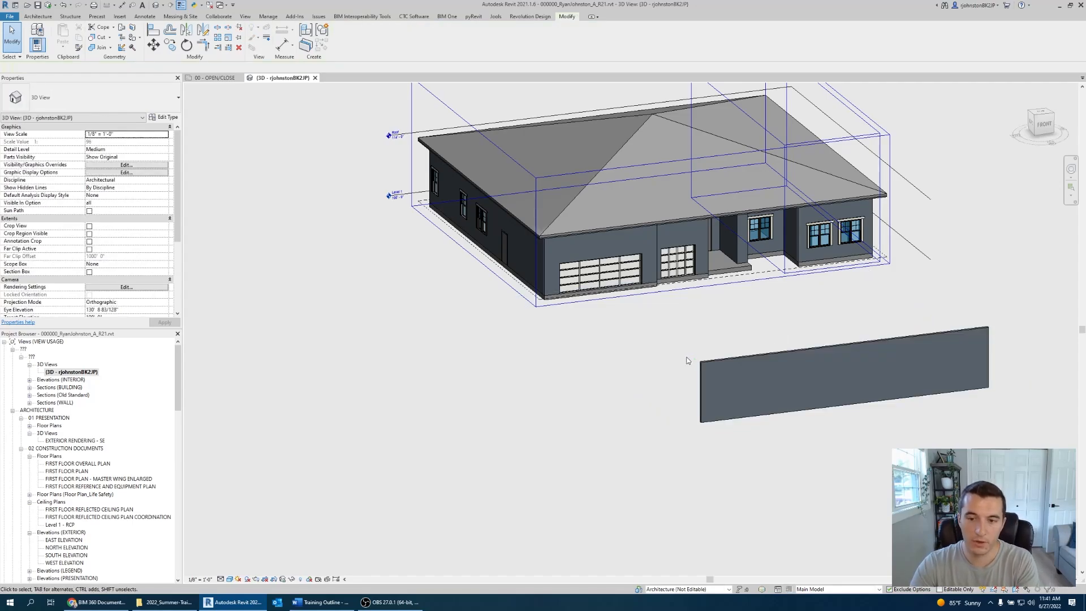
key(a)
key(l)
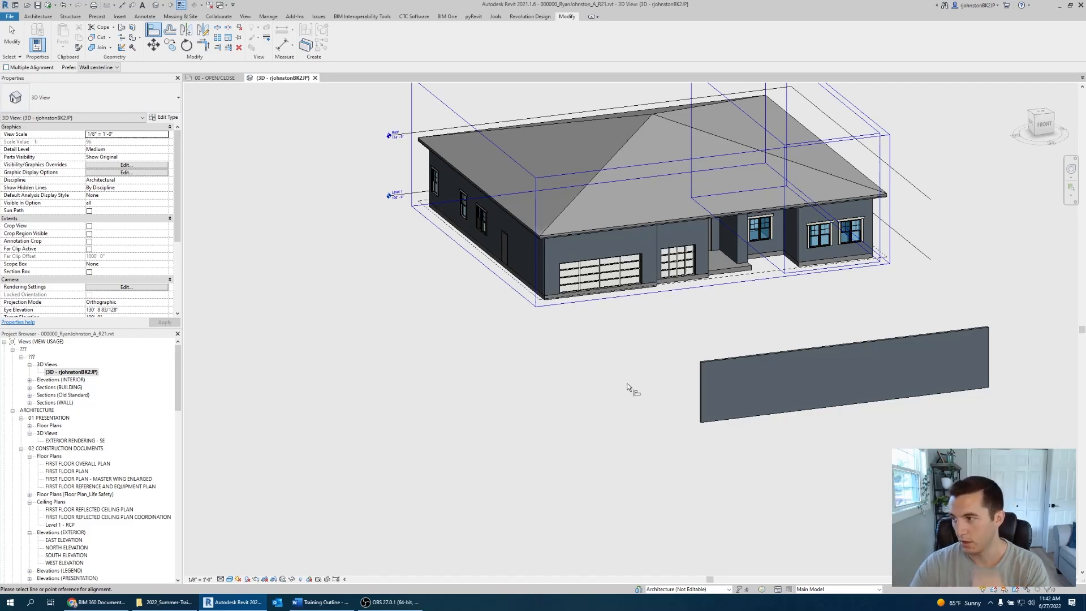
key(Escape)
- Offset a copy of the freestanding wall by 10' on the side facing away from the building
click(717, 361)
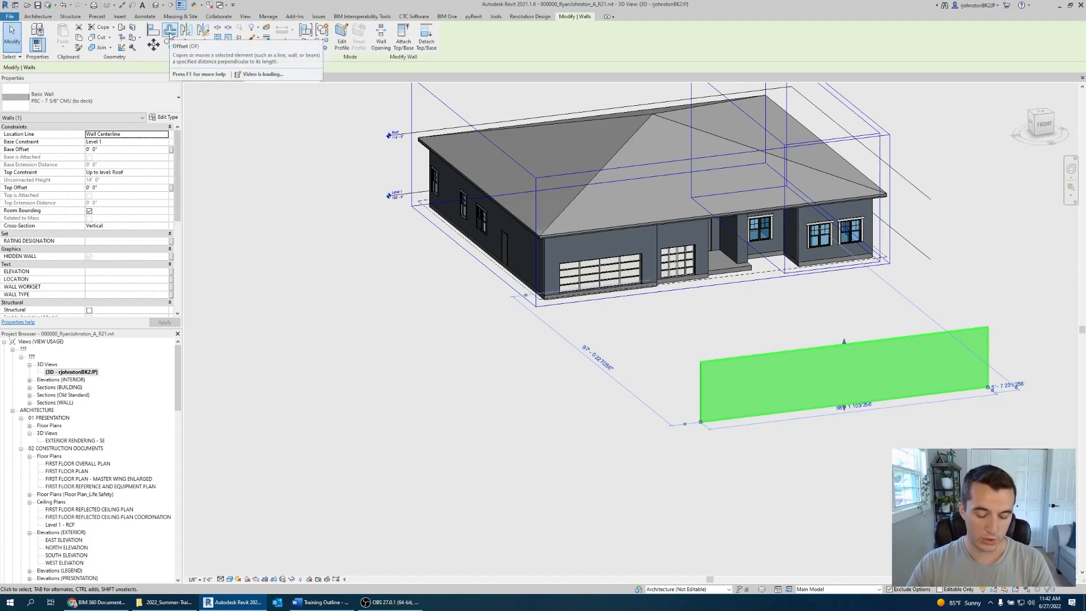
click(169, 33)
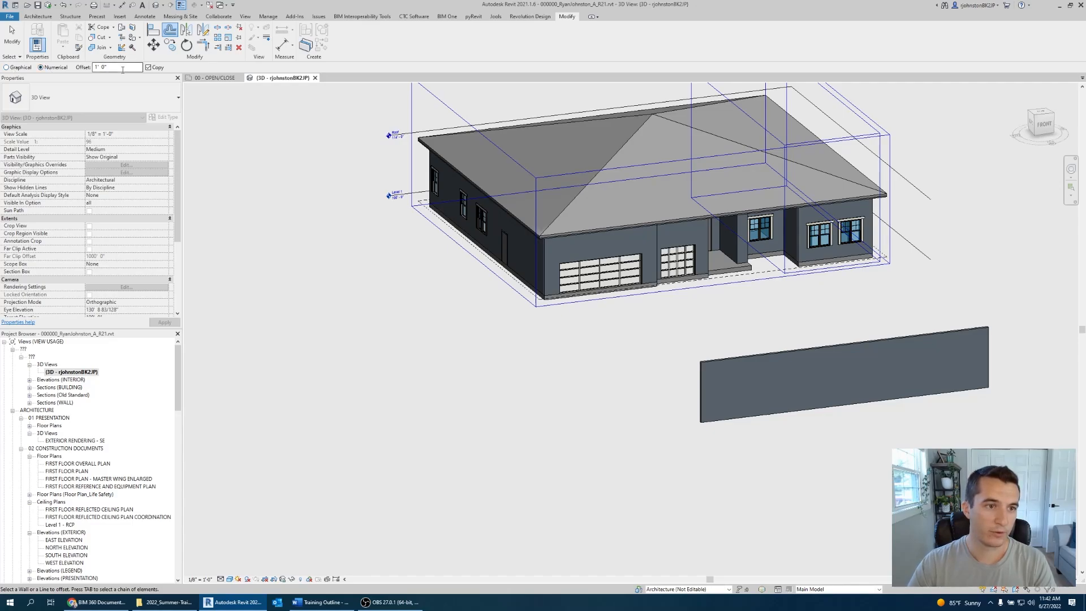
click(122, 69)
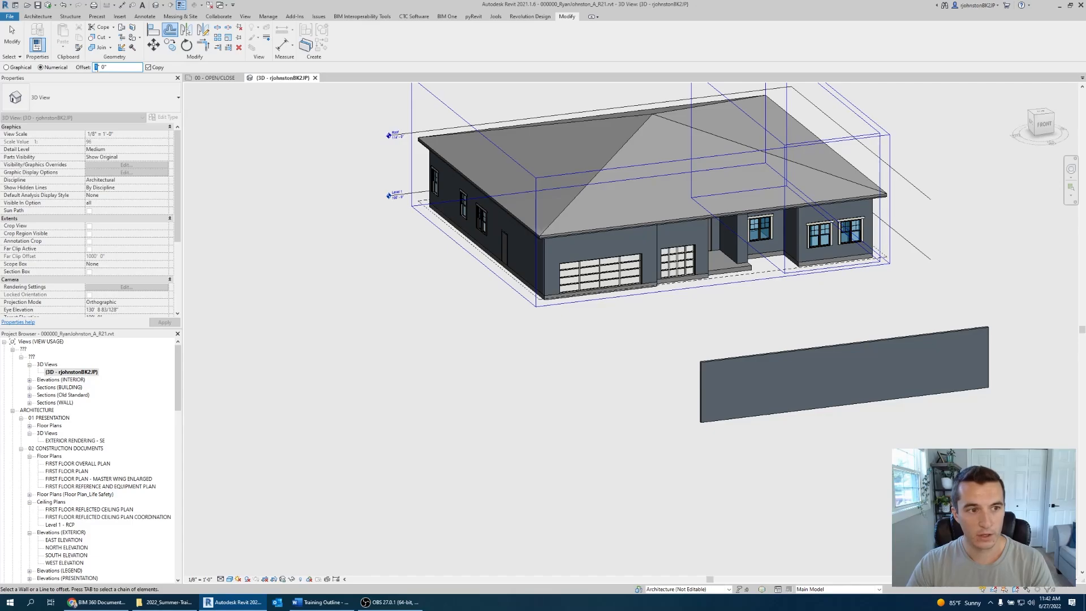
text(10)
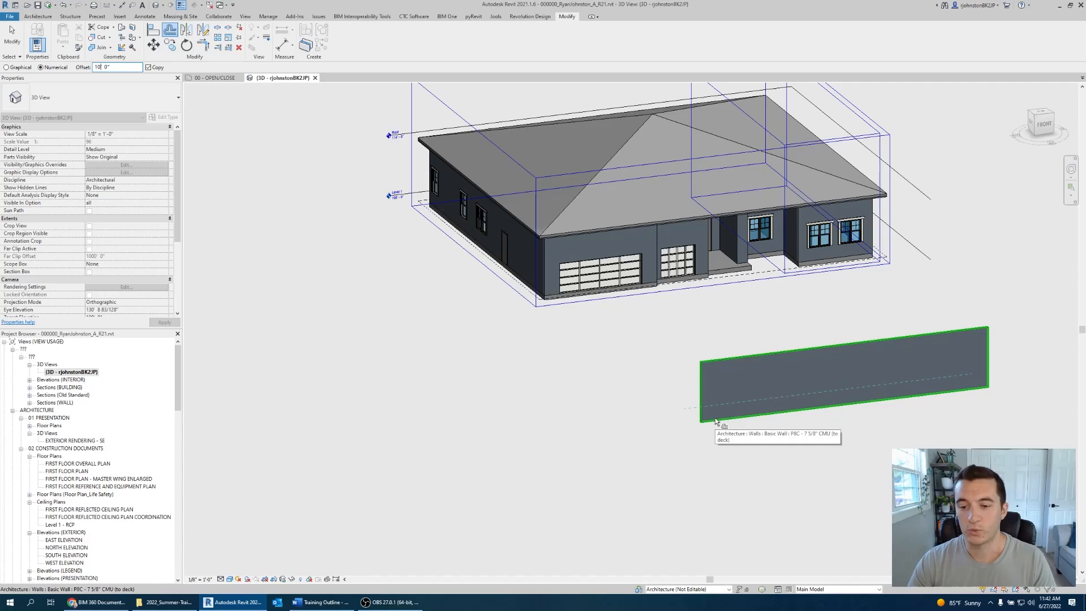
key(Return)
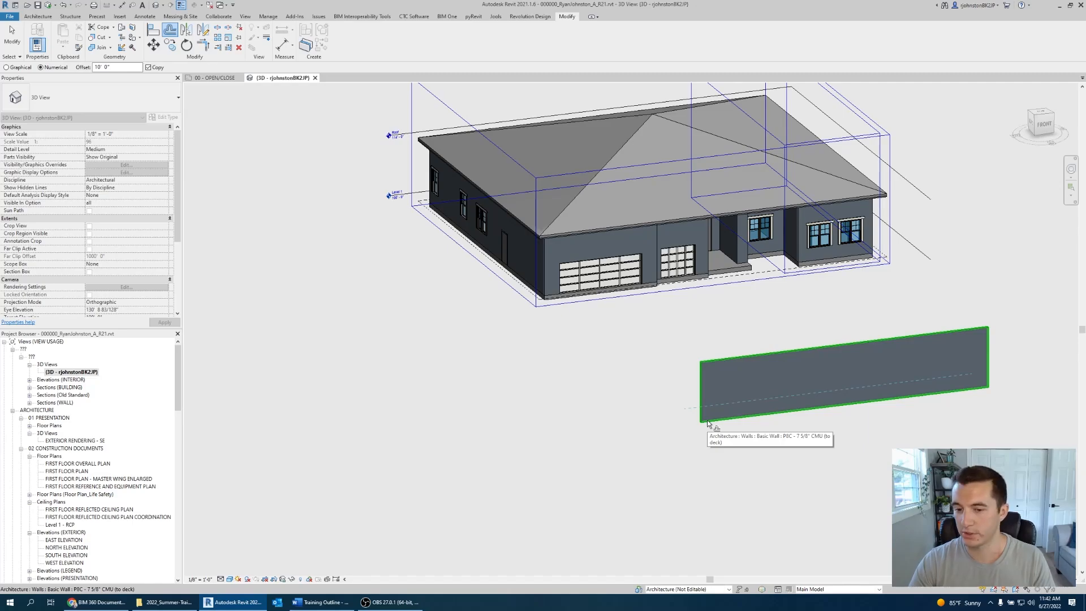
click(708, 420)
key(Escape)
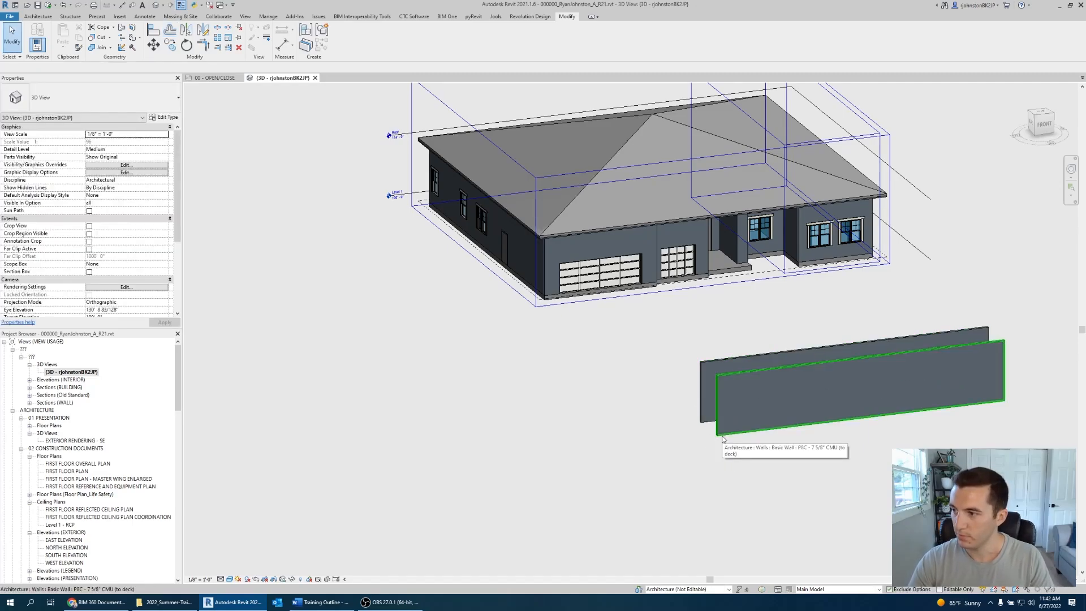
- Rotate the offset wall copy about its garage-side end, swinging the other end away from the original wall, and view it from above
click(725, 444)
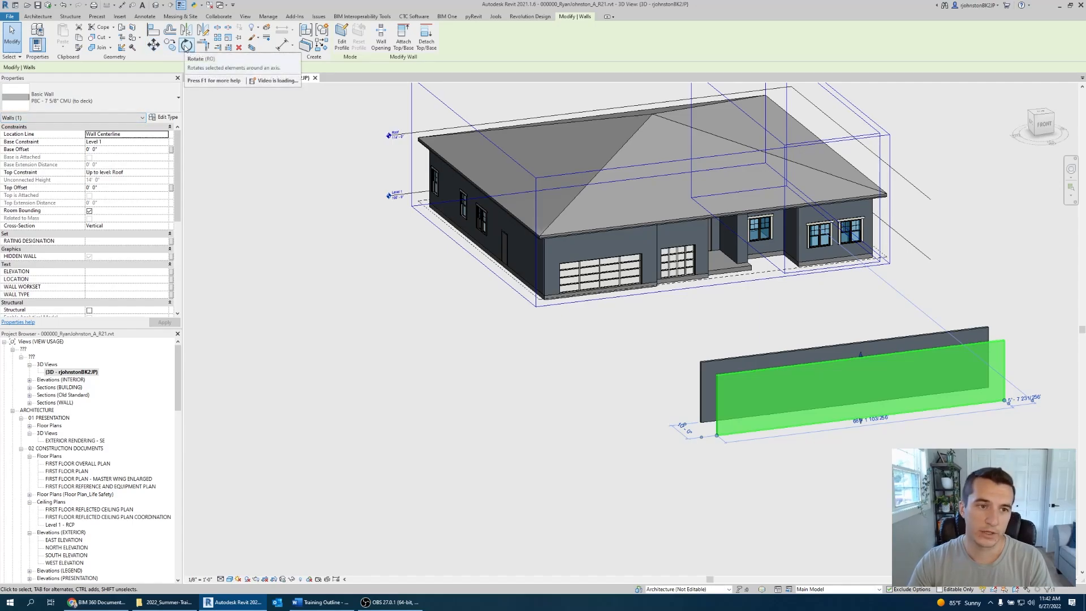
key(r)
key(o)
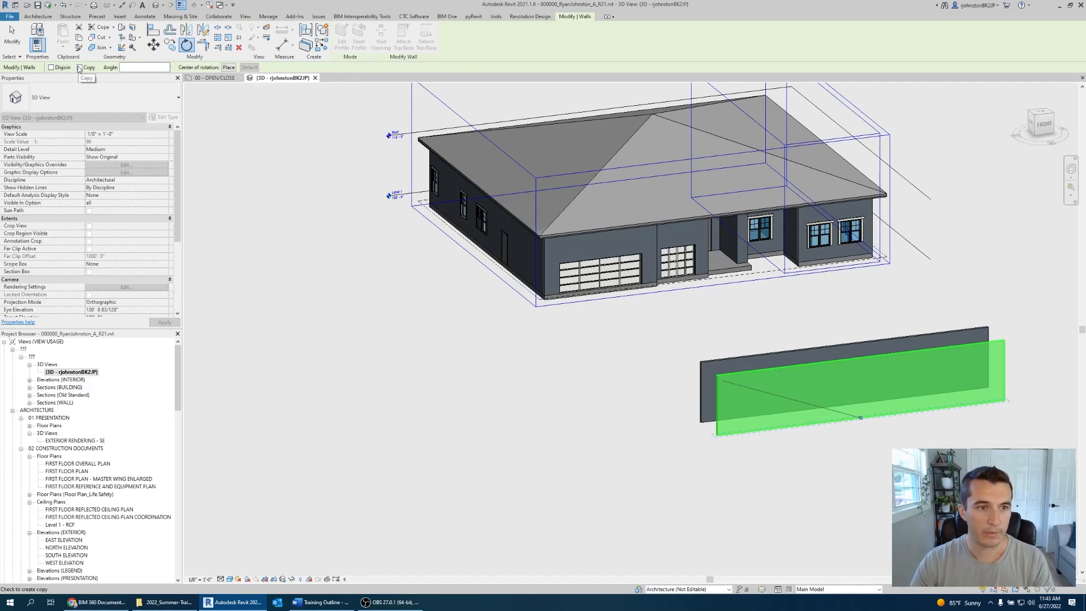
click(229, 68)
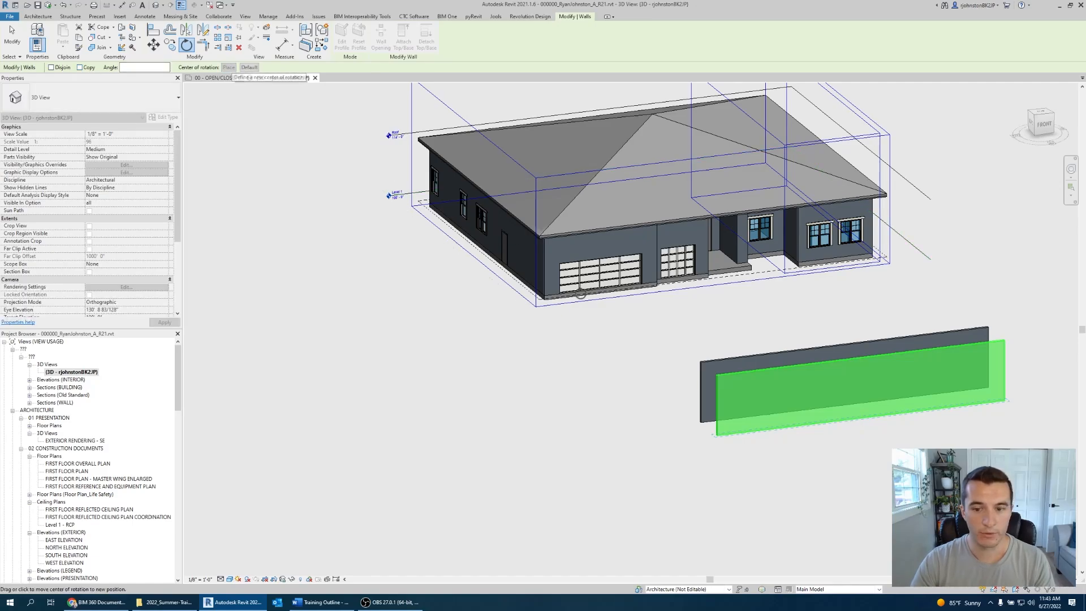
click(716, 437)
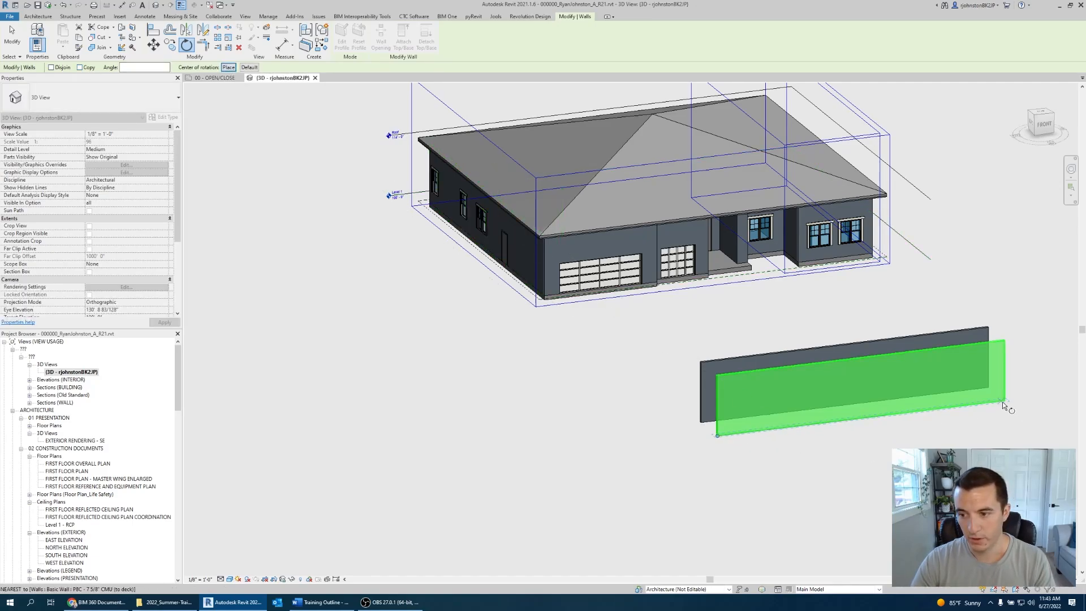
click(1005, 402)
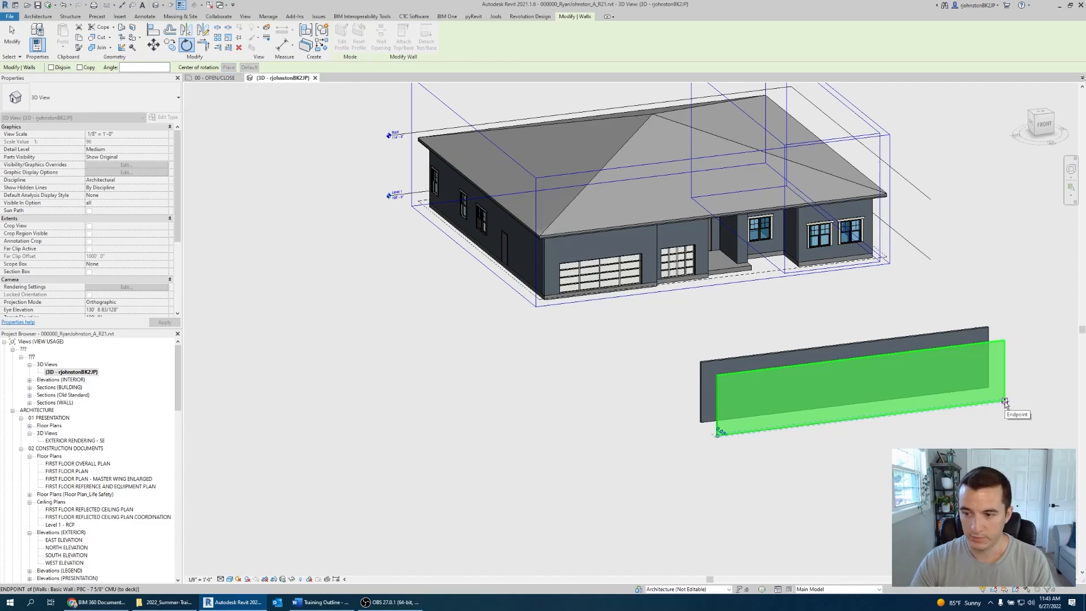
click(830, 478)
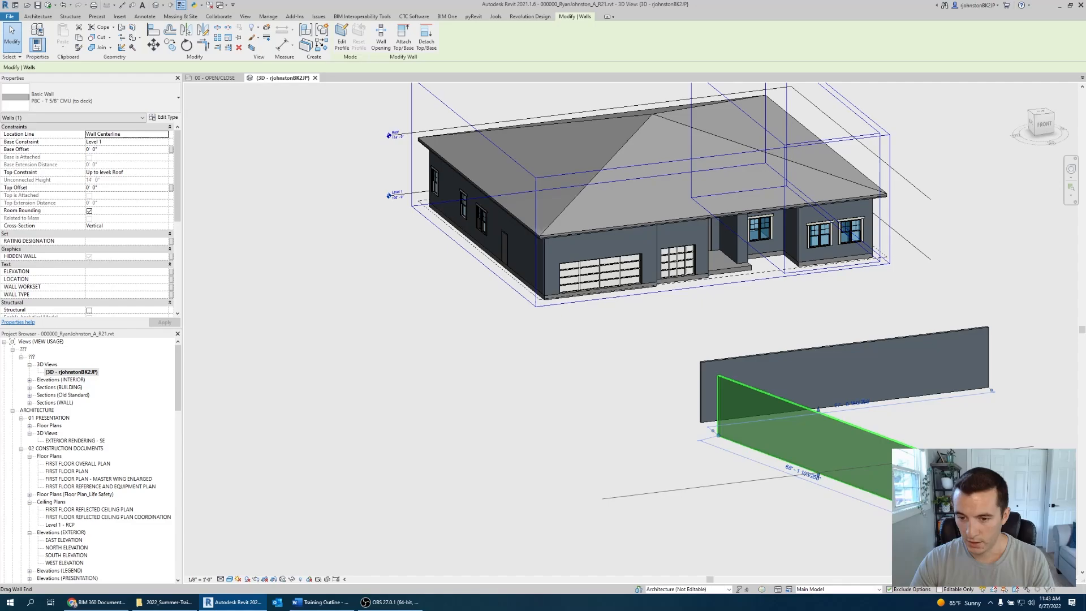
click(1040, 116)
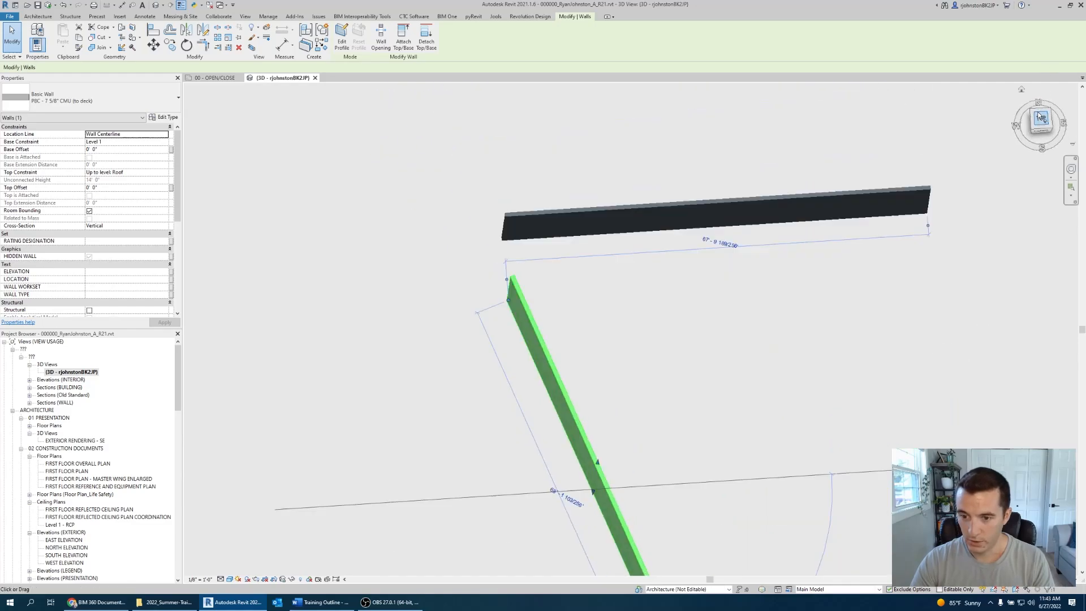
- Rotate the angled wall about its end corner nearest the original wall until both walls are parallel, and deselect it
key(r)
key(o)
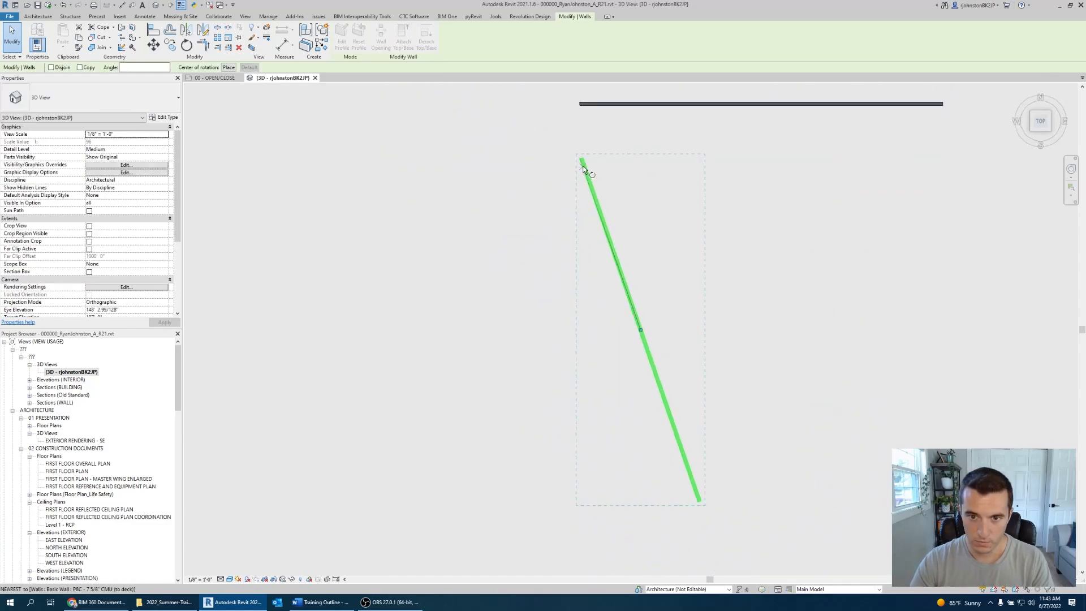
drag(641, 330, 578, 158)
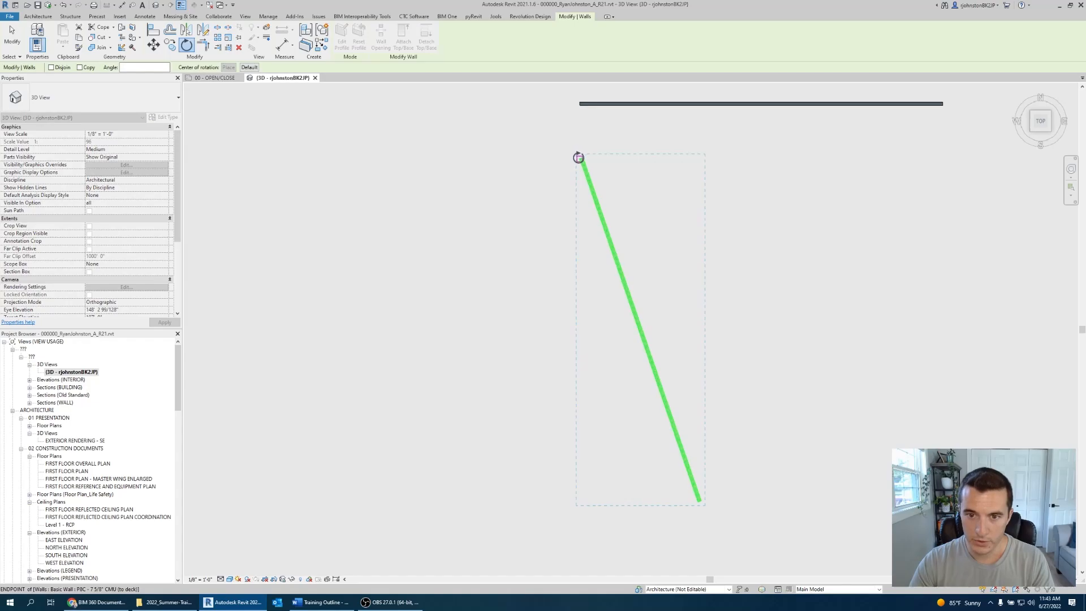
scroll(579, 159, up, 5)
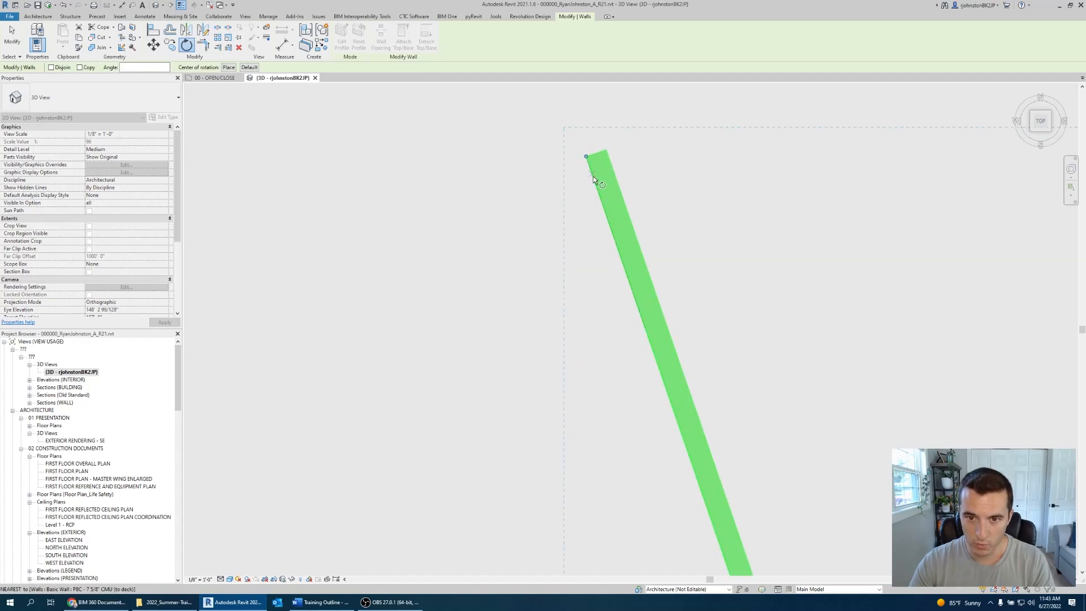
scroll(617, 237, down, 4)
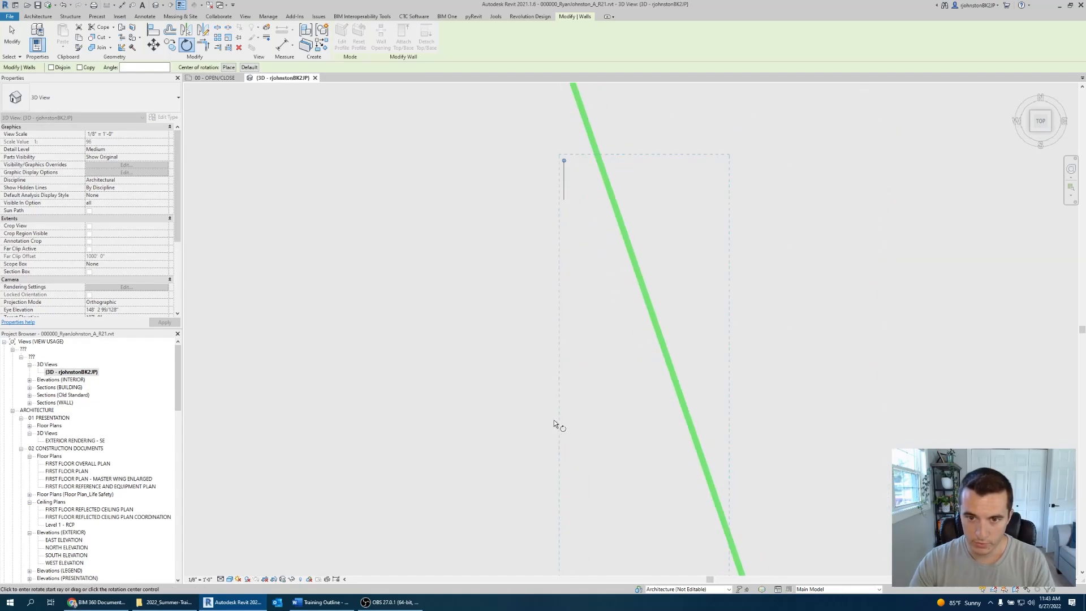
scroll(554, 424, down, 2)
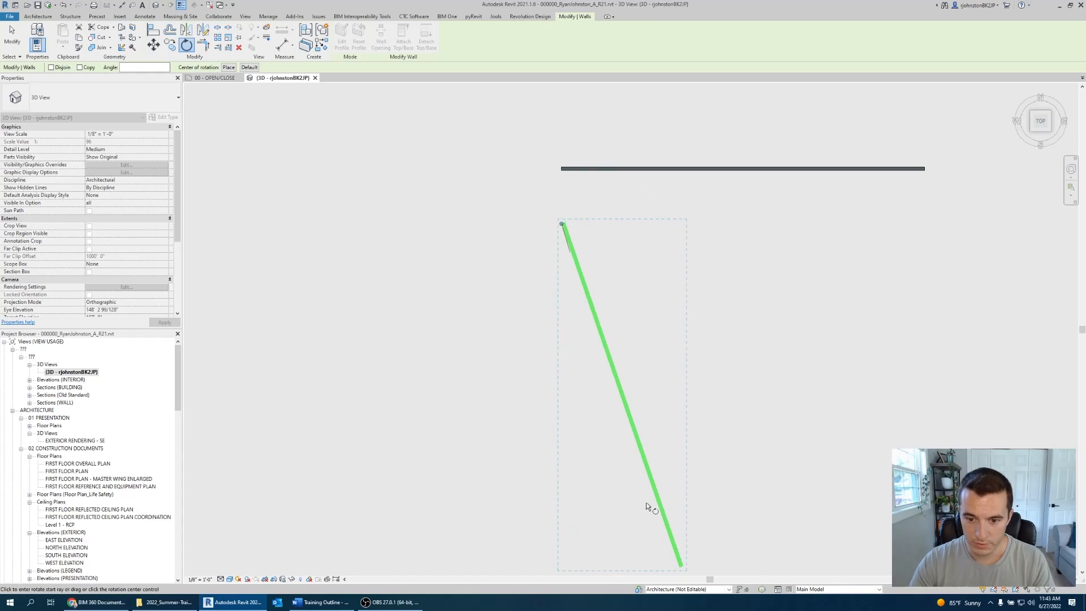
click(663, 524)
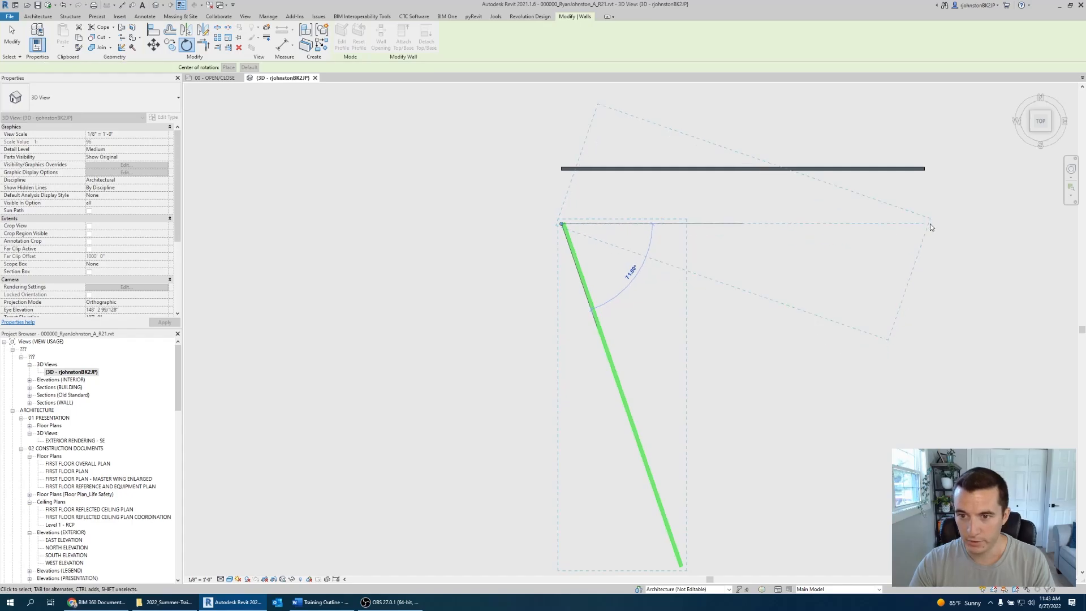
click(930, 222)
click(794, 432)
click(814, 222)
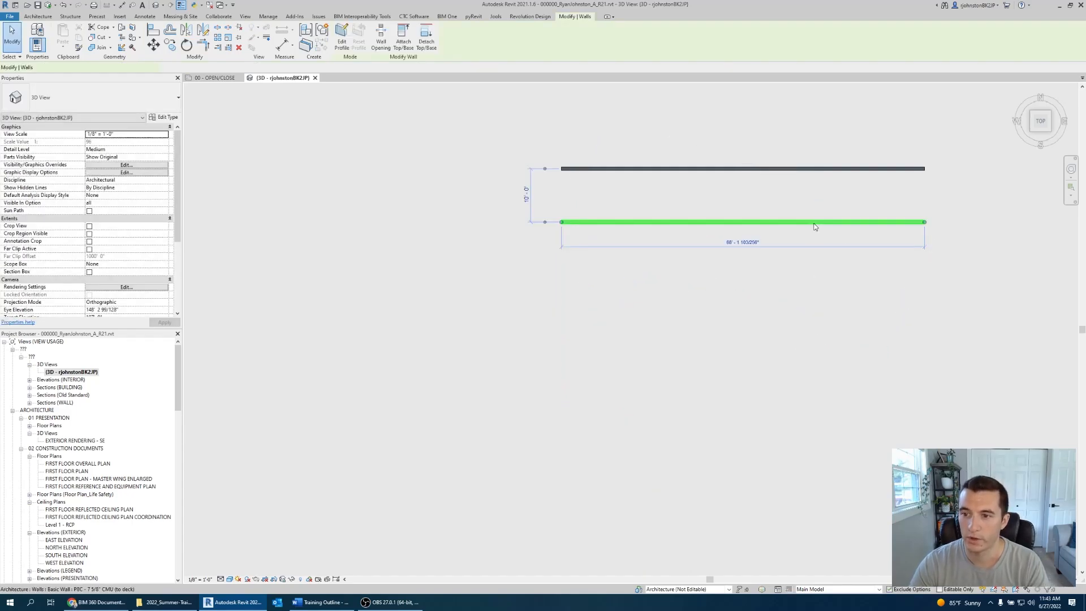
click(808, 276)
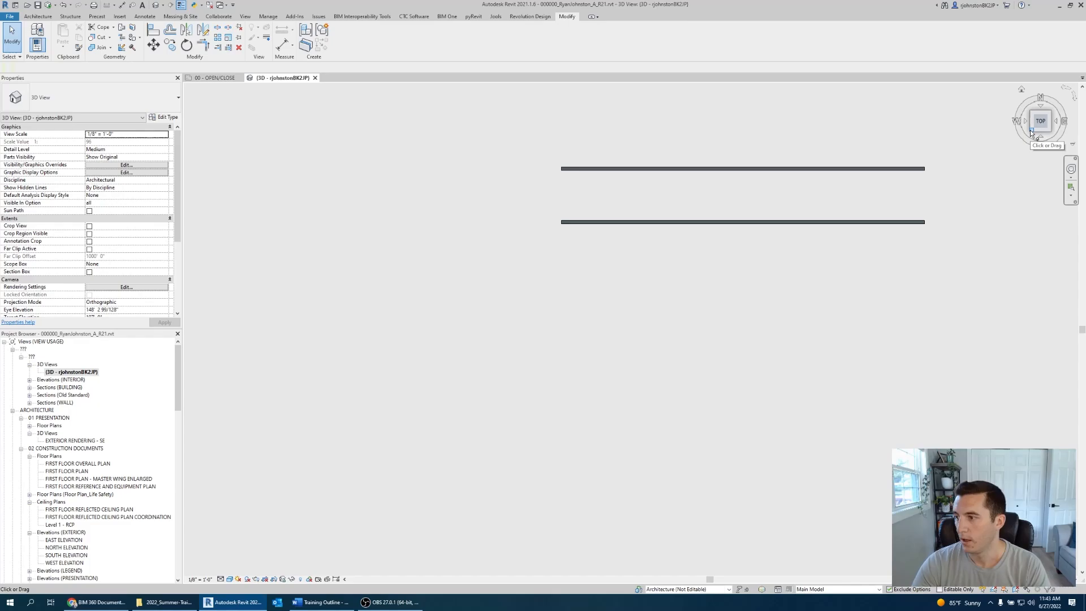
- Mirror a copy of the offset wall to the opposite side of the original wall, picking the original wall's centerline as the axis
click(637, 223)
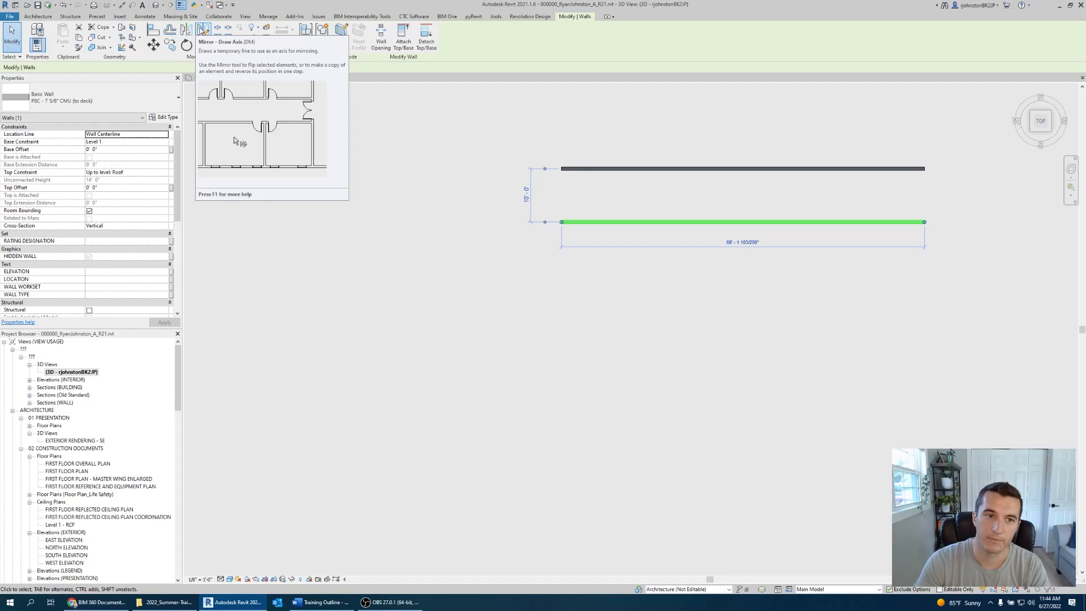
click(186, 31)
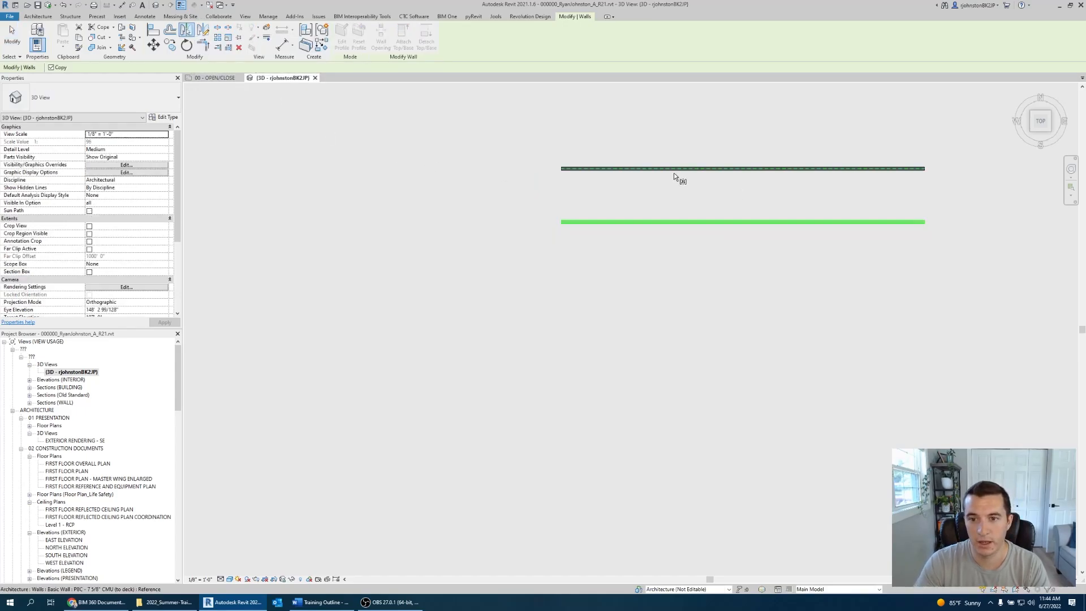
scroll(675, 168, up, 2)
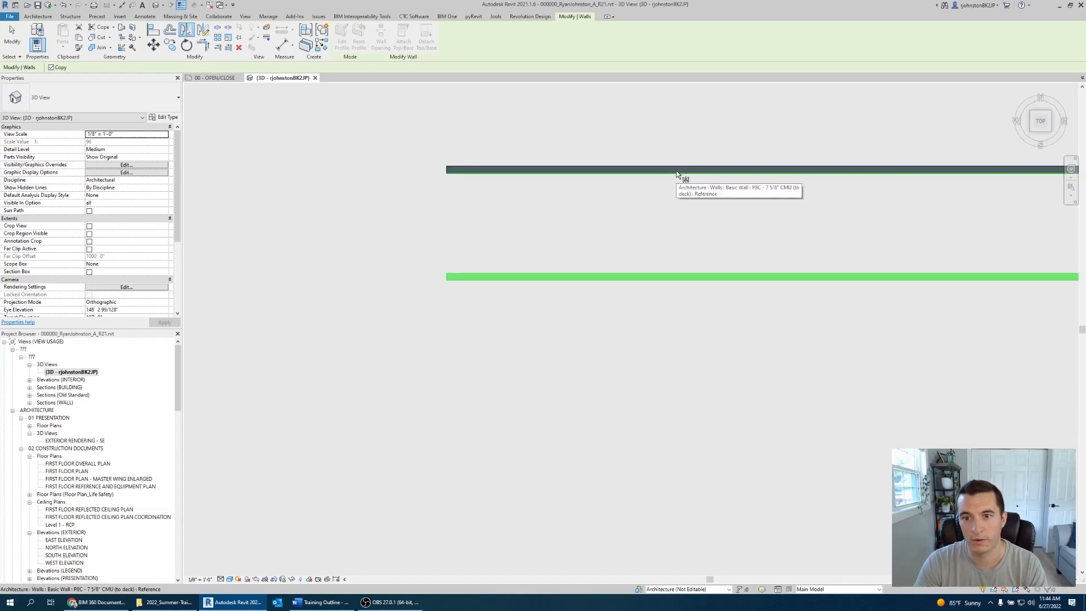
scroll(677, 174, up, 3)
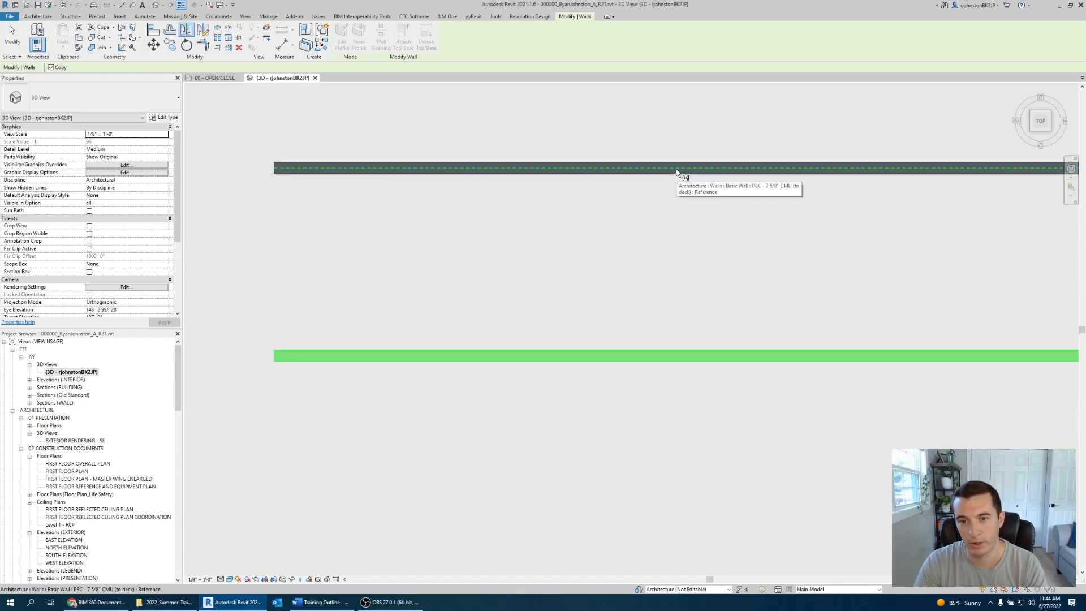
scroll(677, 172, down, 2)
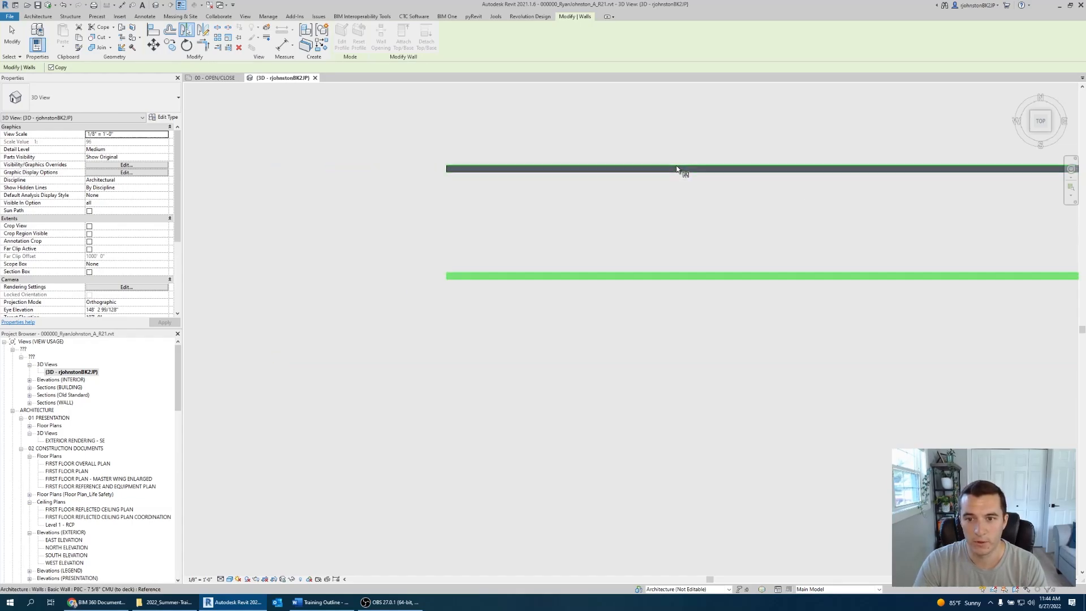
scroll(677, 173, up, 2)
click(677, 169)
scroll(678, 170, down, 4)
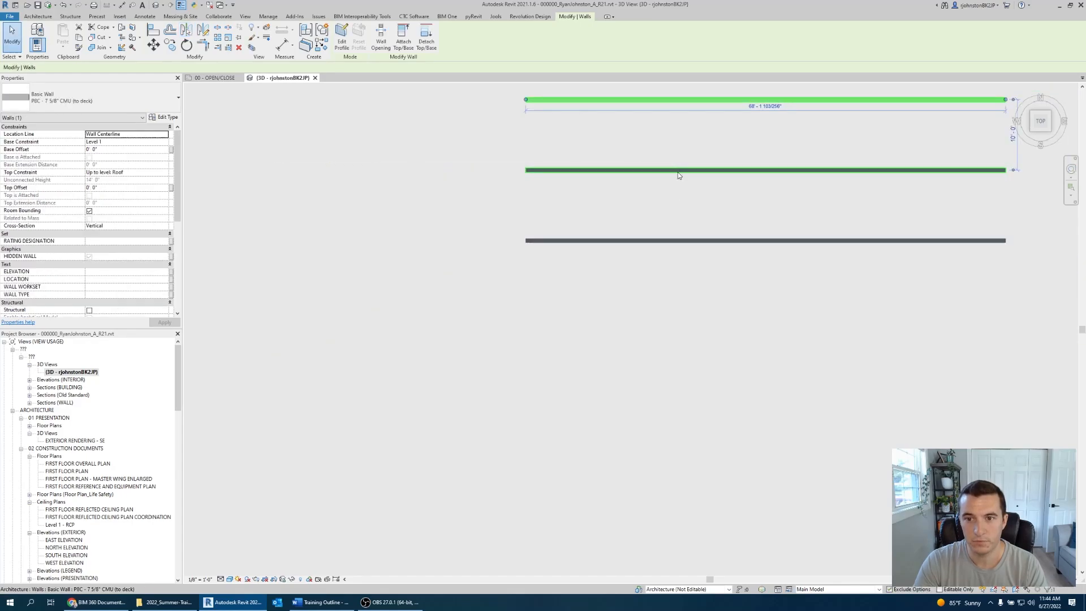
middle_drag(678, 172, 674, 219)
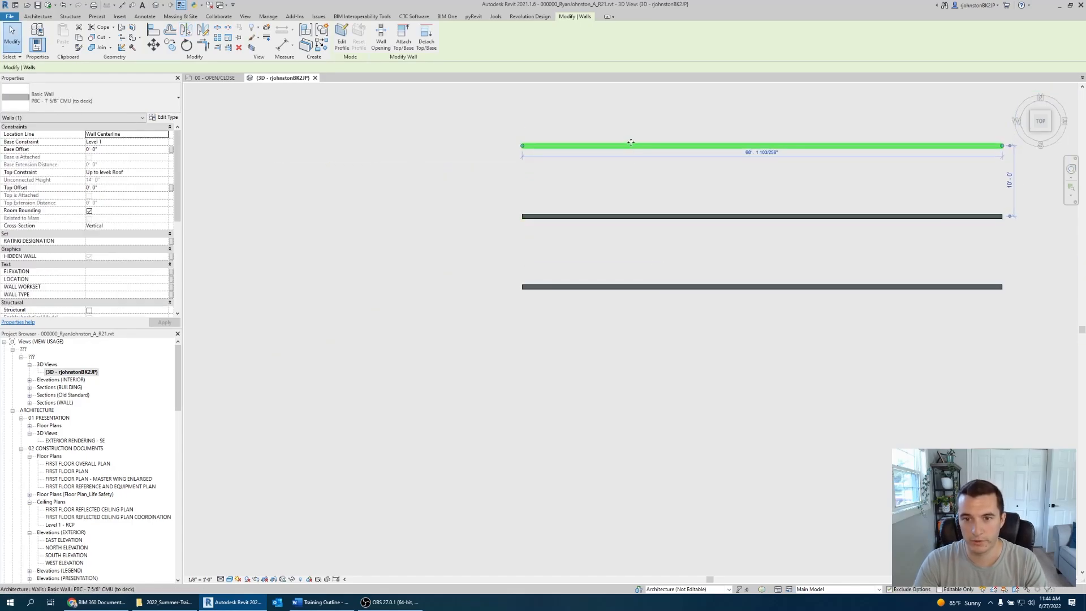
click(508, 212)
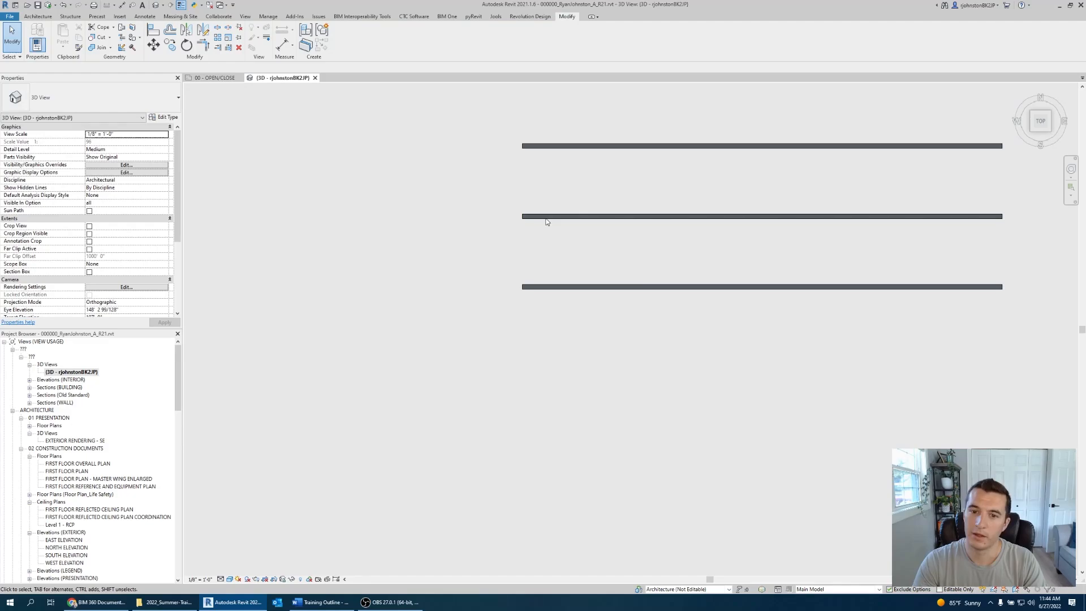
- Mirror another copy of the offset wall using an axis drawn from the endpoint along the middle wall's centerline
click(550, 292)
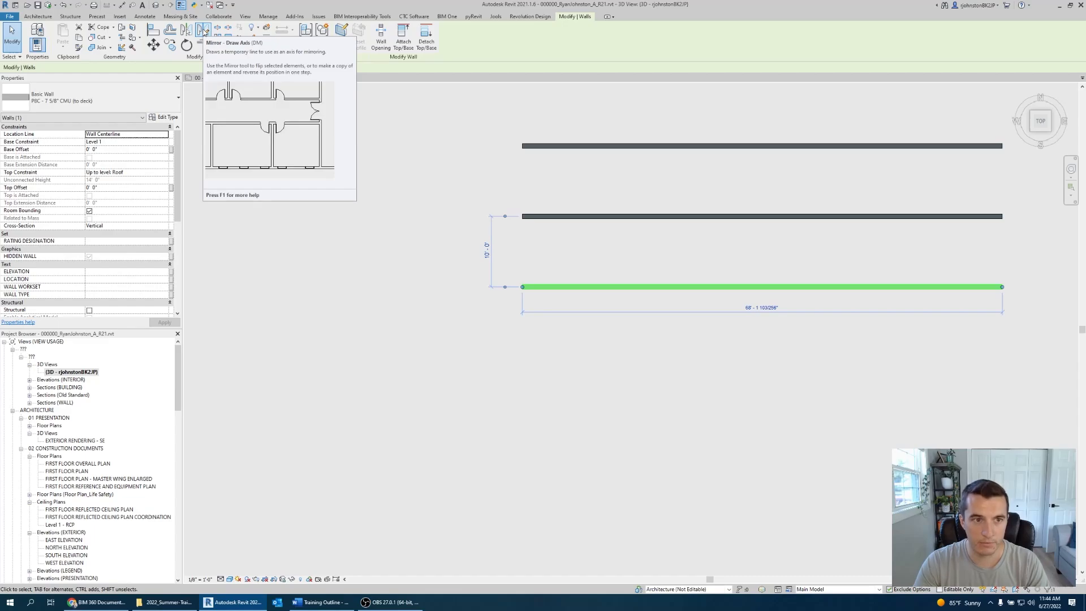
click(204, 31)
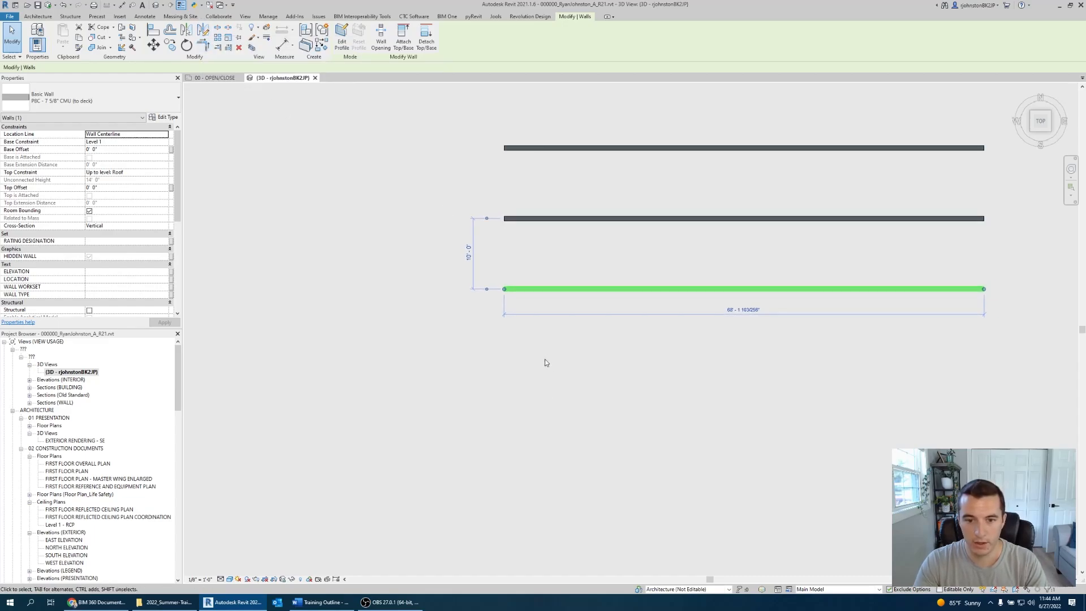
scroll(505, 219, up, 3)
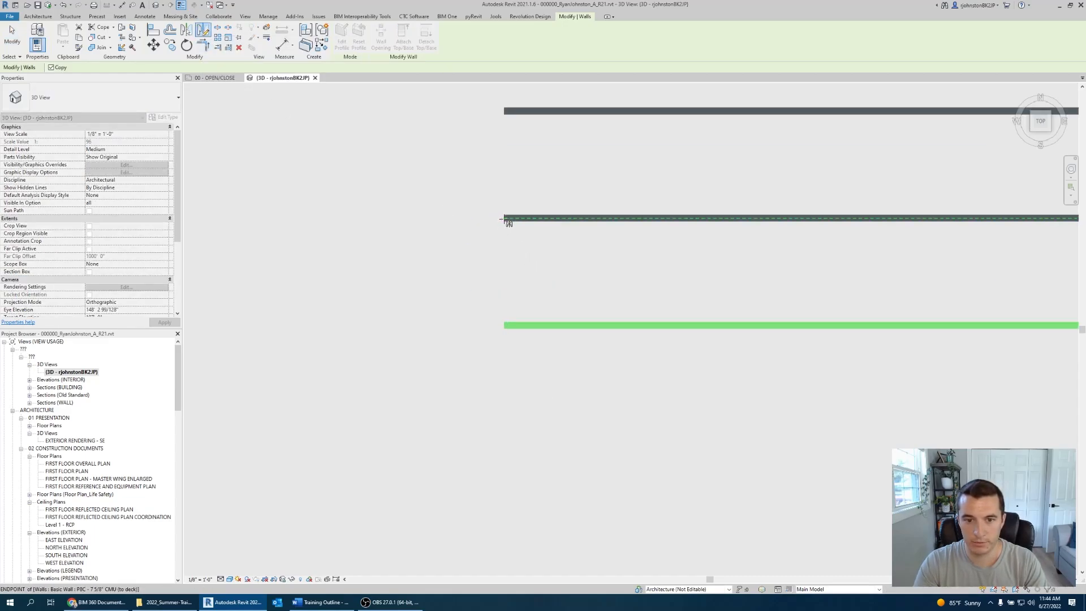
click(505, 218)
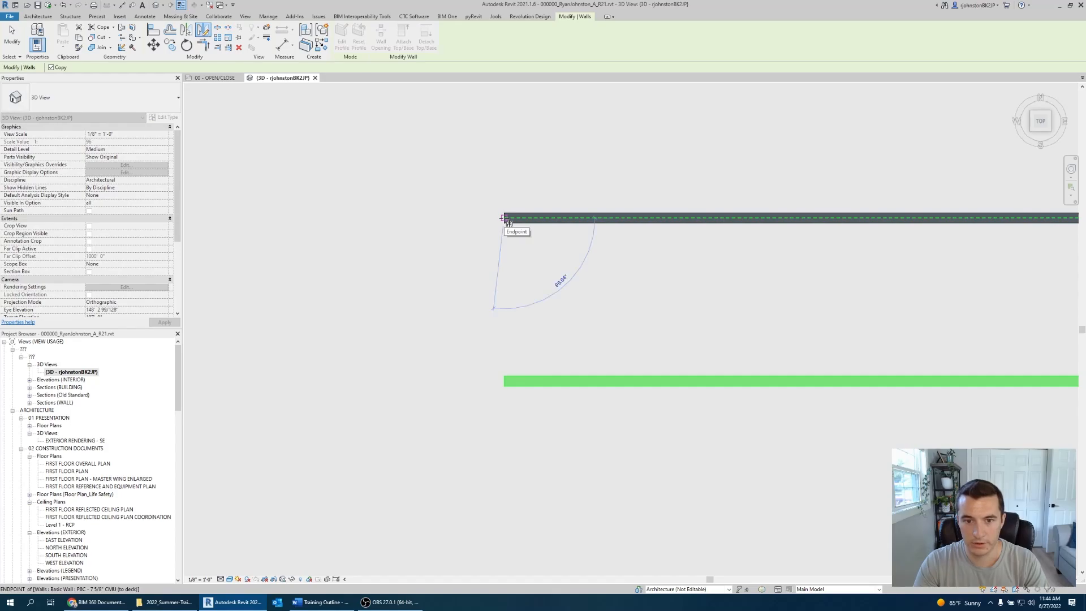
click(641, 228)
scroll(641, 229, down, 3)
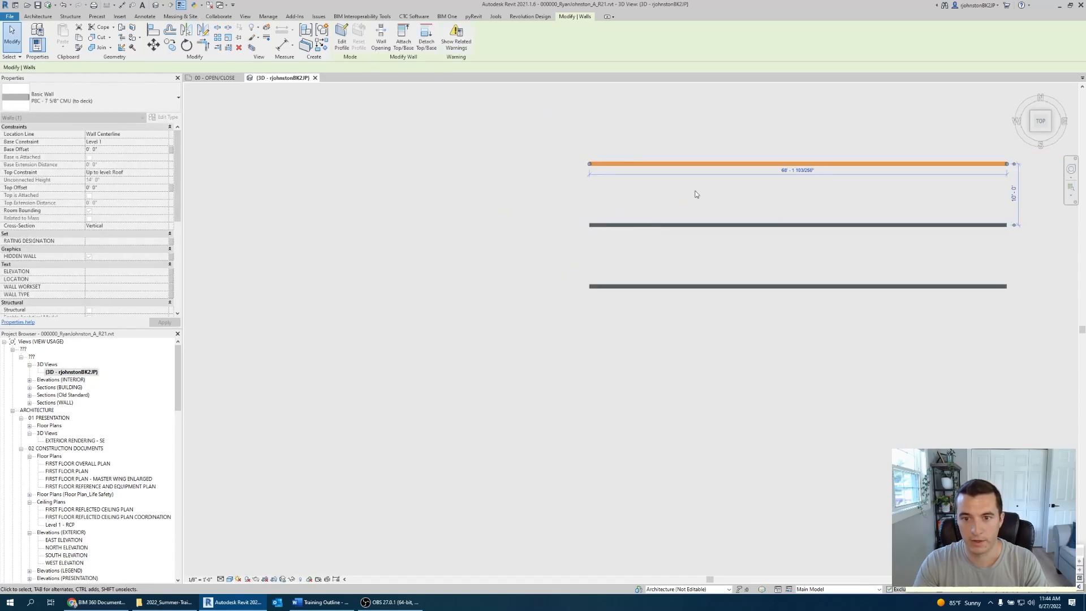
middle_drag(740, 211, 708, 221)
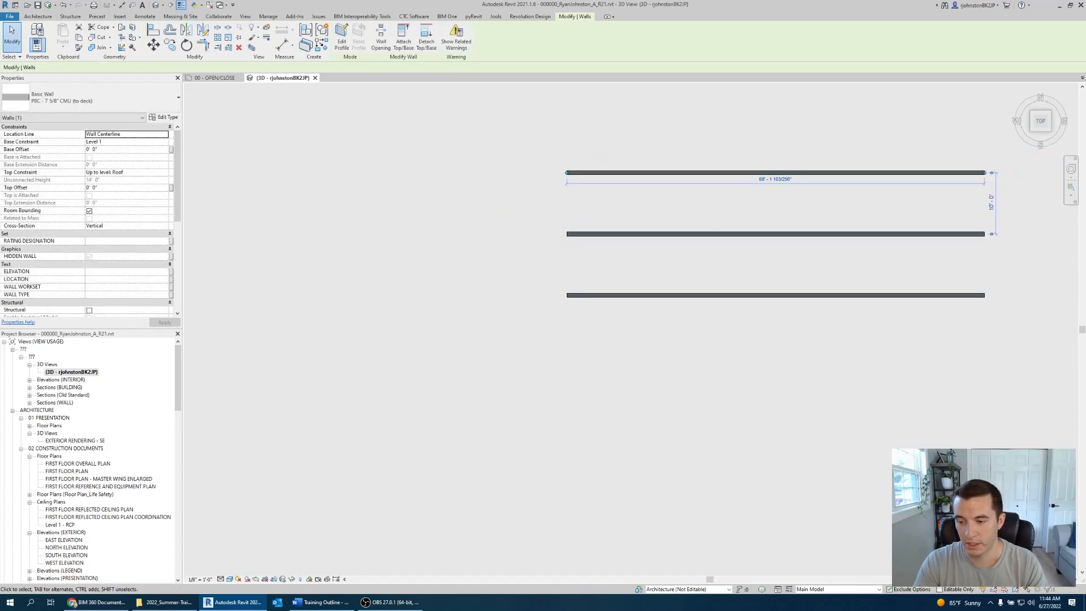
- Delete the overlapping mirrored walls and the middle wall, keeping only the offset wall
click(725, 182)
click(726, 181)
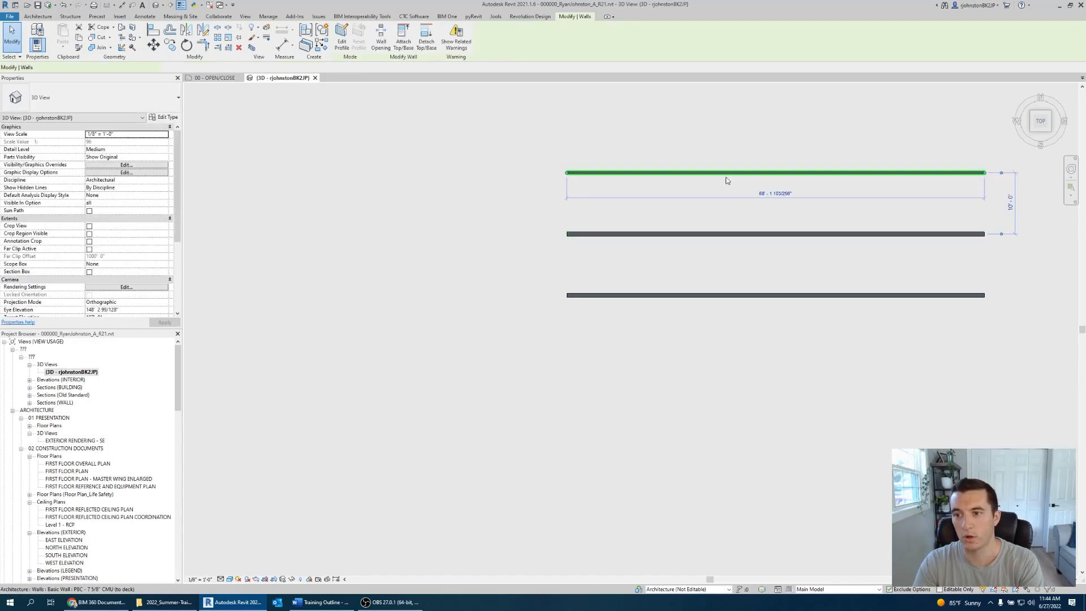
click(727, 180)
key(Delete)
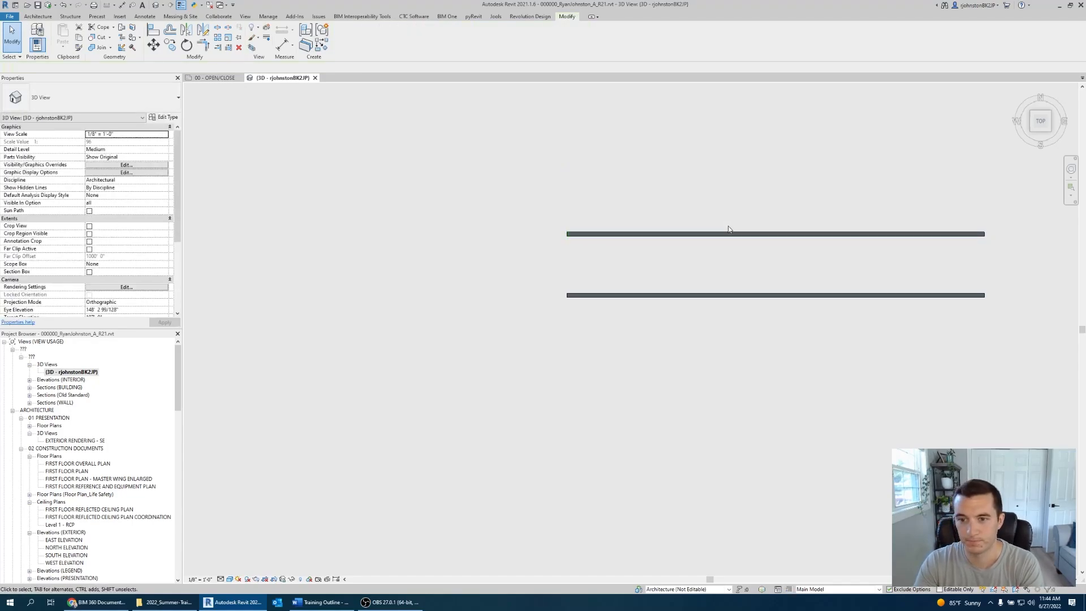
click(730, 235)
key(Delete)
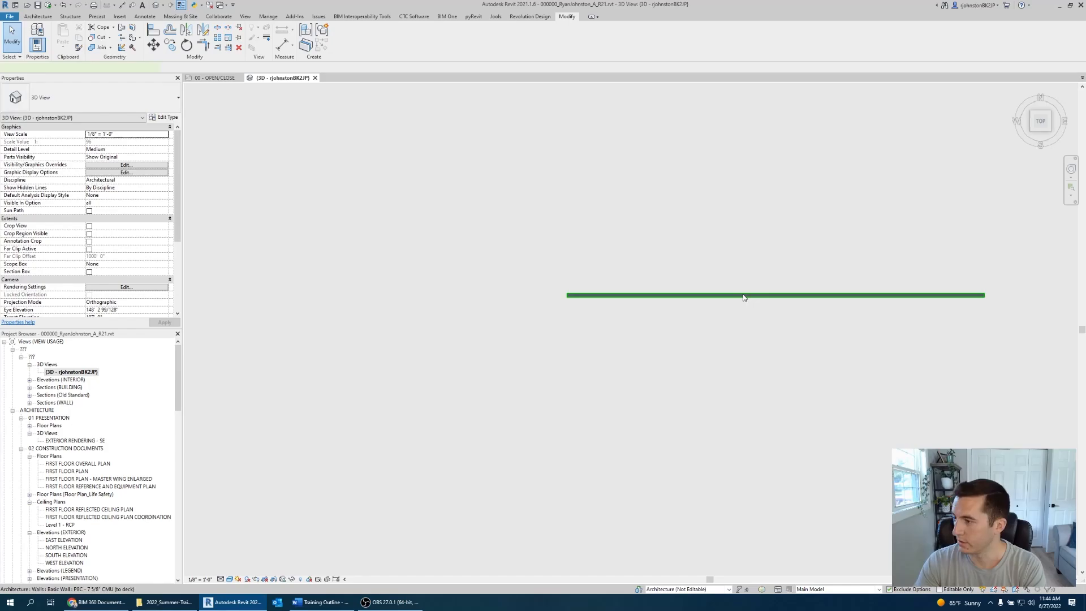
click(745, 295)
click(726, 208)
scroll(726, 219, down, 2)
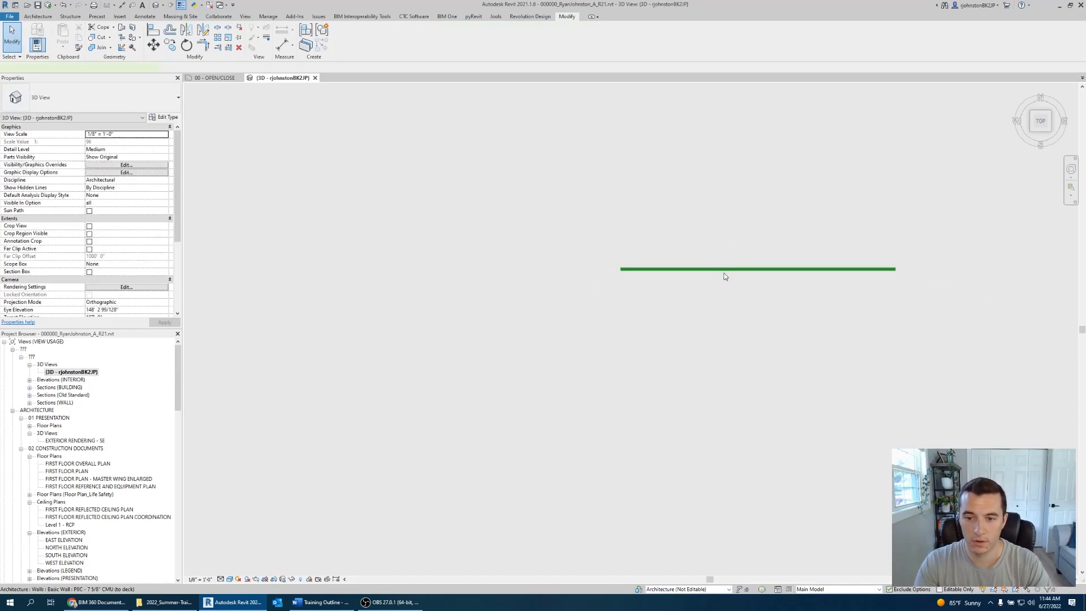
click(725, 272)
key(d)
key(m)
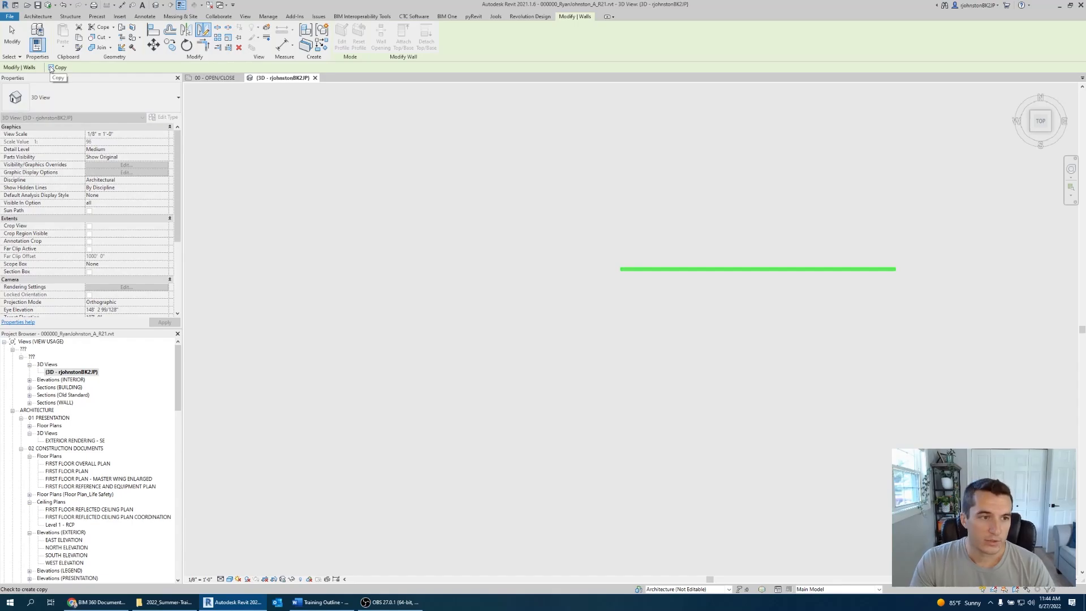
key(Escape)
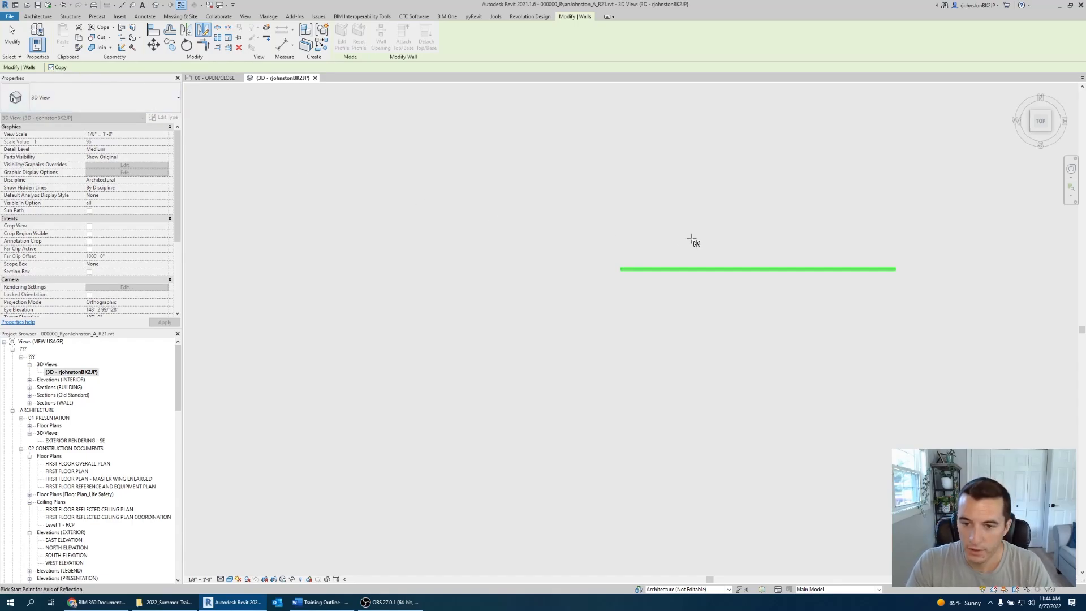
middle_drag(693, 240, 648, 260)
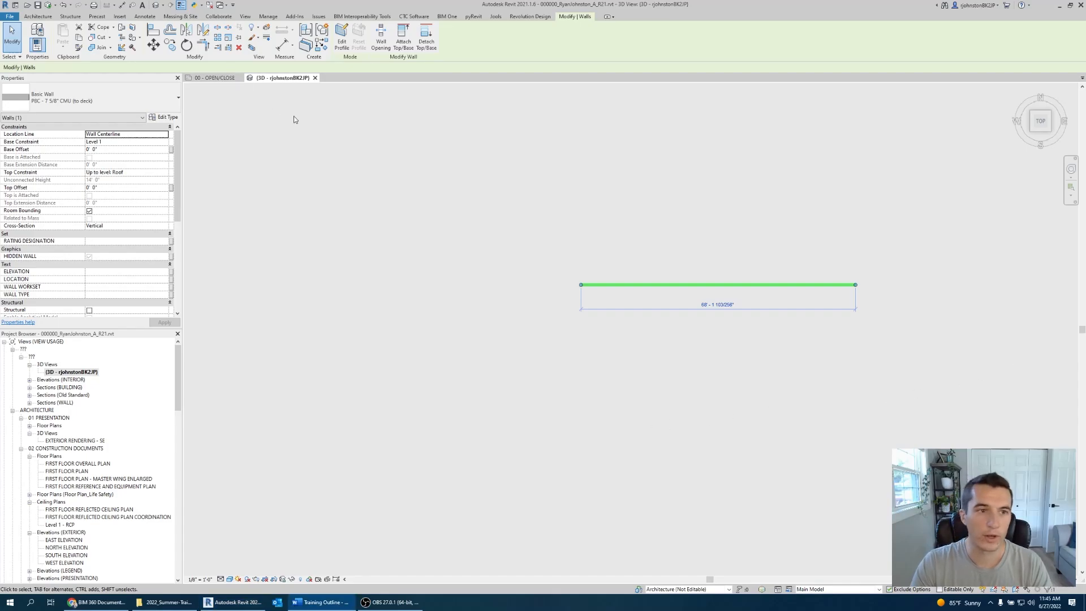
click(458, 245)
- Array the remaining wall linearly into 6 grouped walls, using Move To 2nd with about 10' spacing toward the building
click(648, 283)
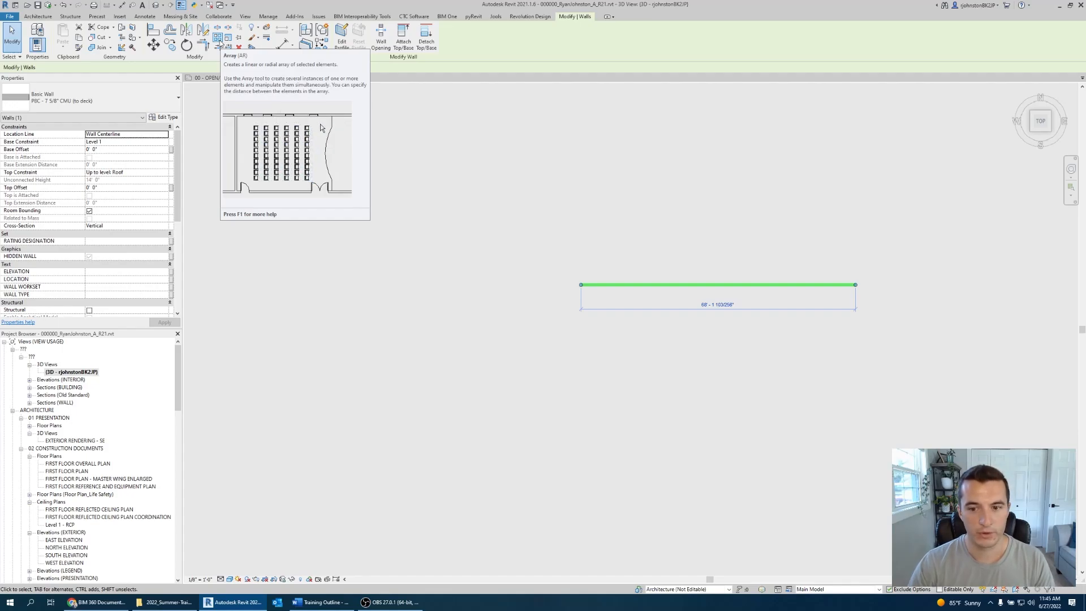
click(219, 39)
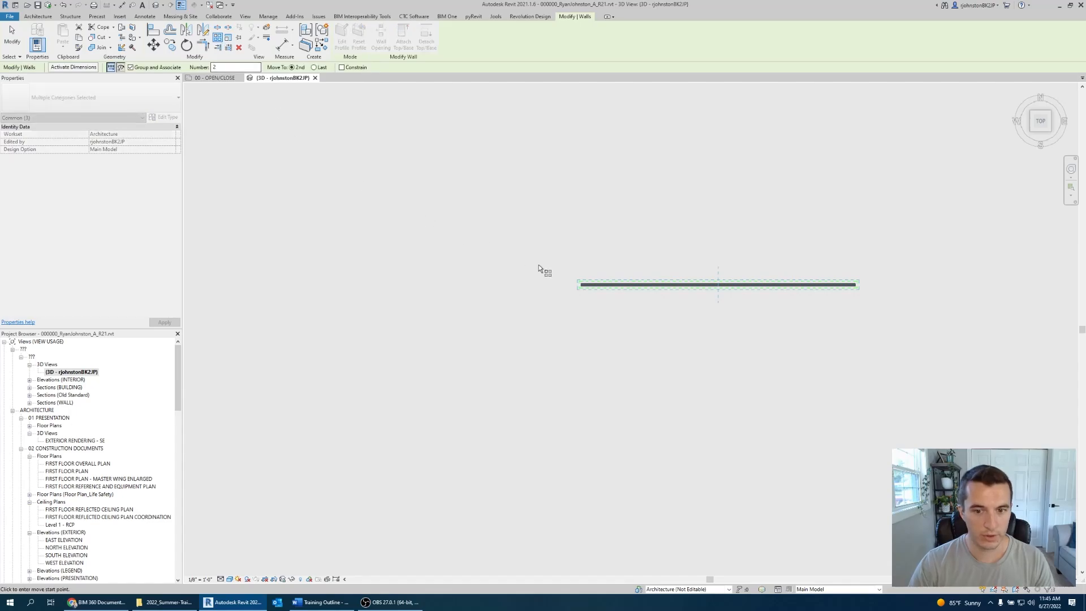
double_click(215, 67)
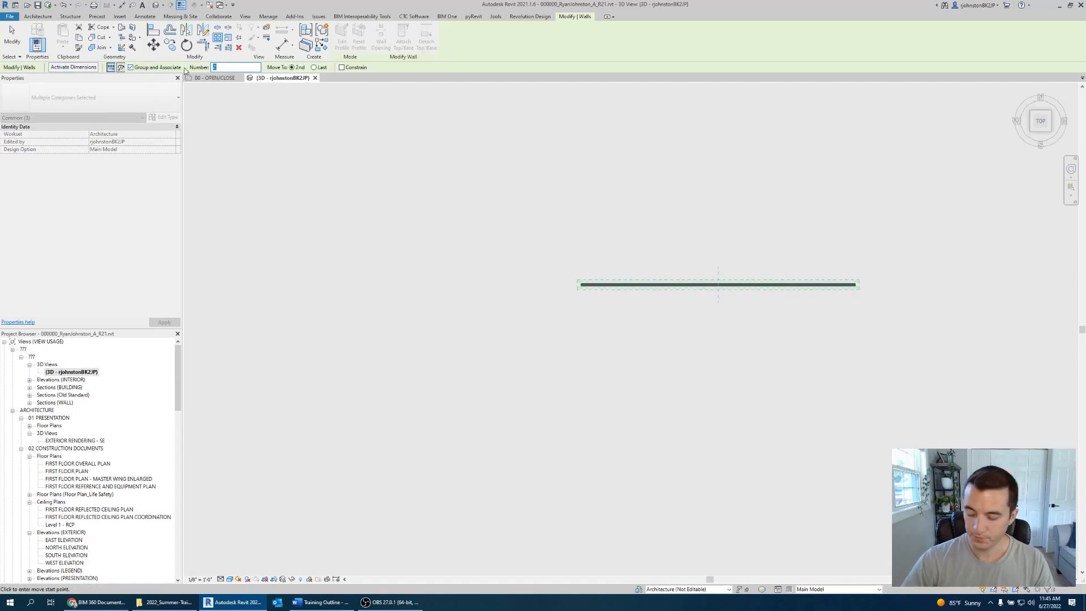
text(6)
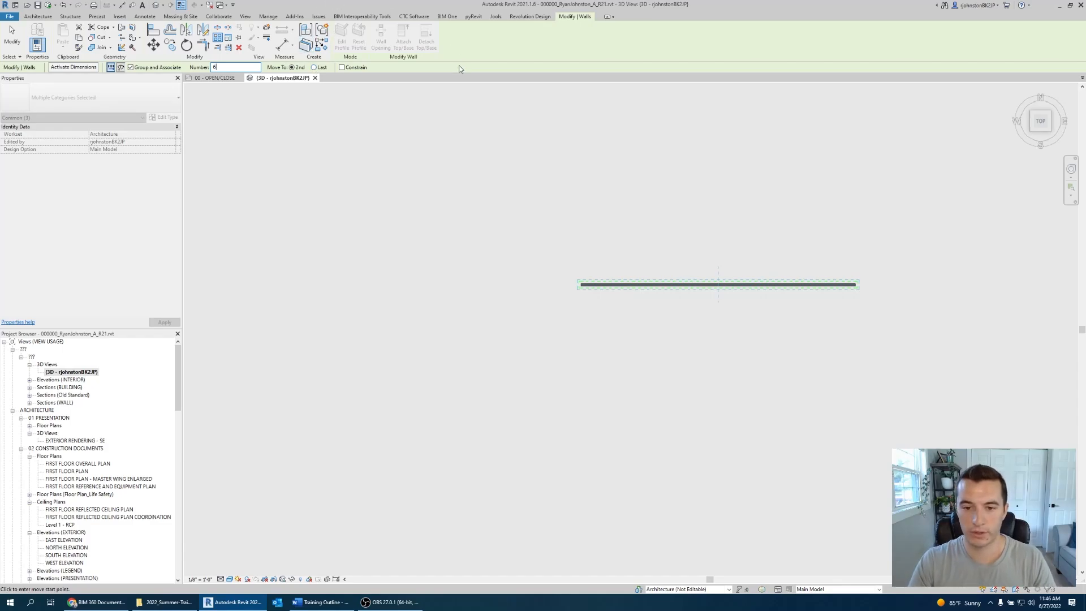
click(581, 285)
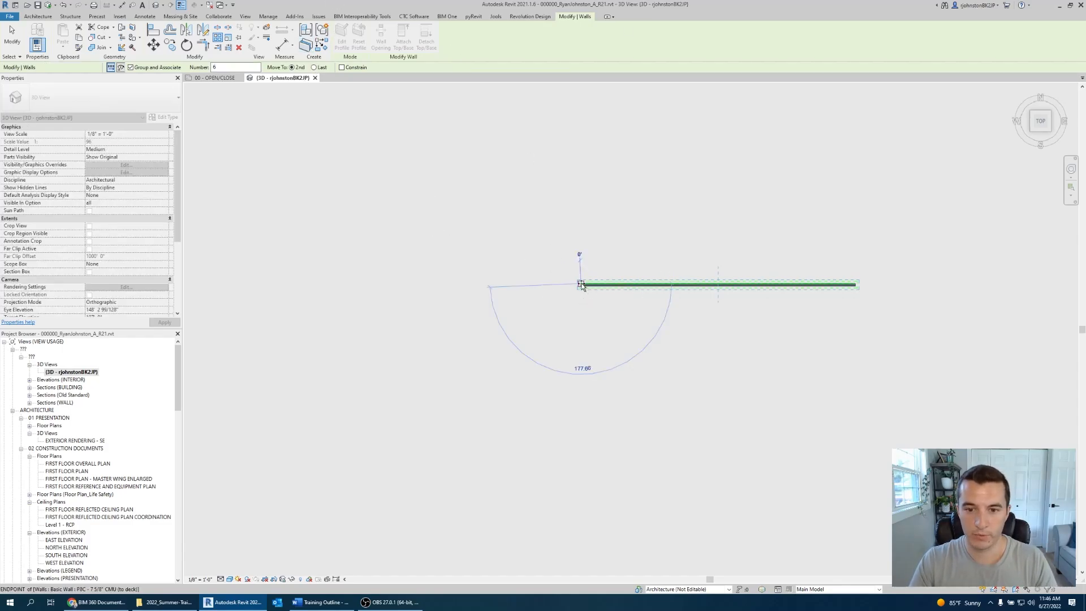
click(580, 244)
middle_drag(622, 225, 589, 344)
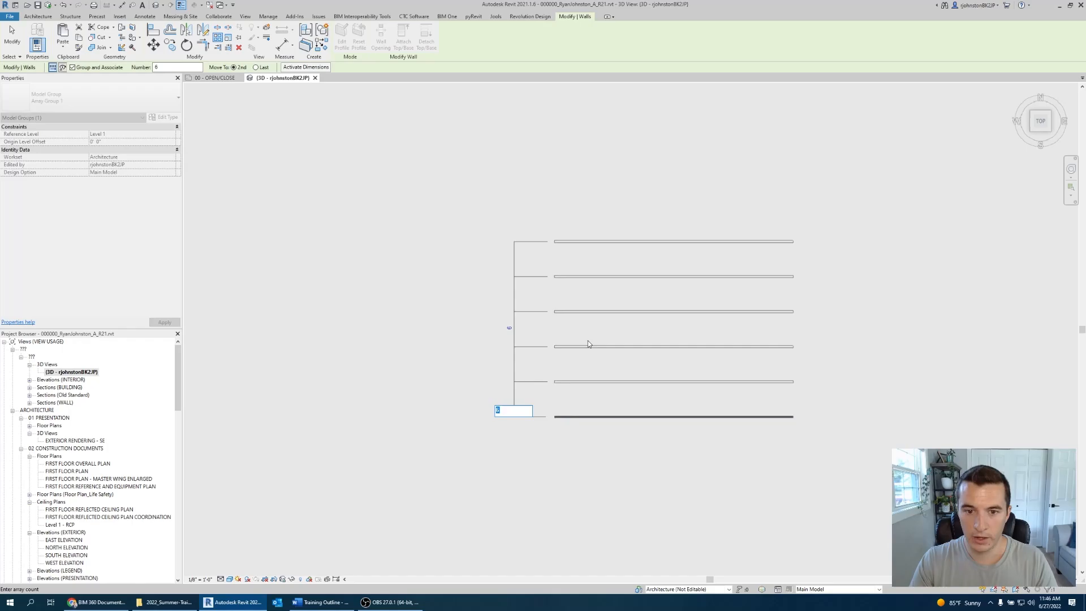
key(Return)
scroll(393, 274, down, 2)
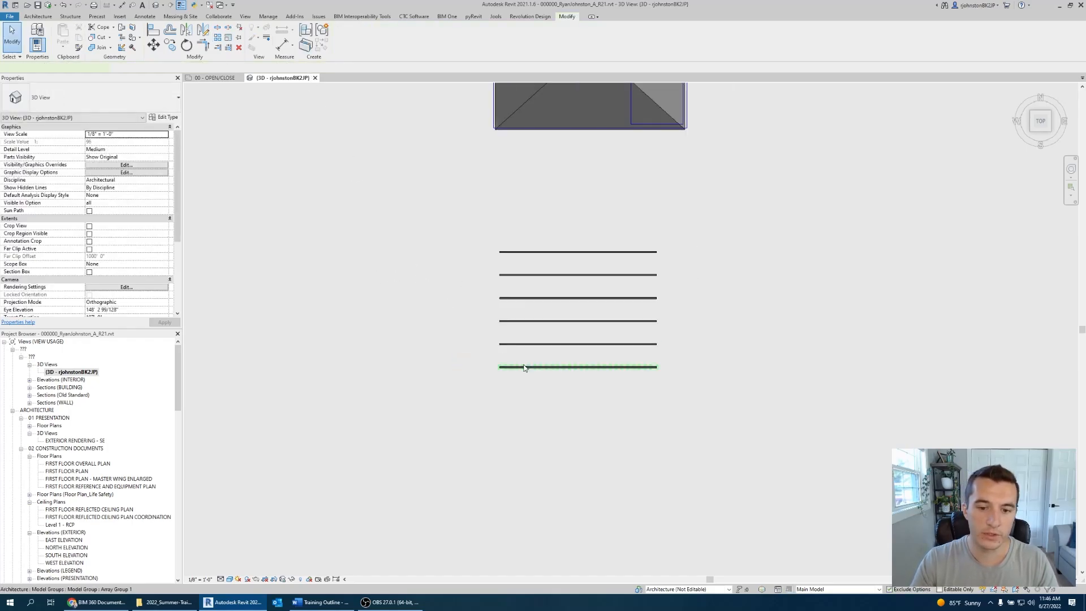
- Copy the arrayed wall farthest from the building about 80' along its own direction and ungroup the copy
key(m)
key(v)
click(650, 375)
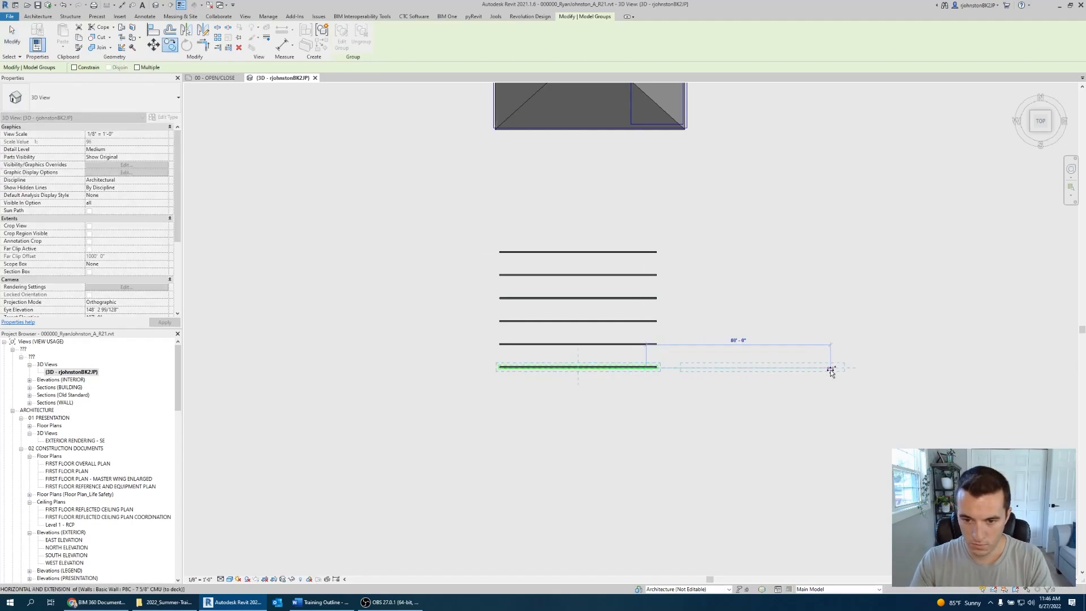
click(833, 373)
click(779, 371)
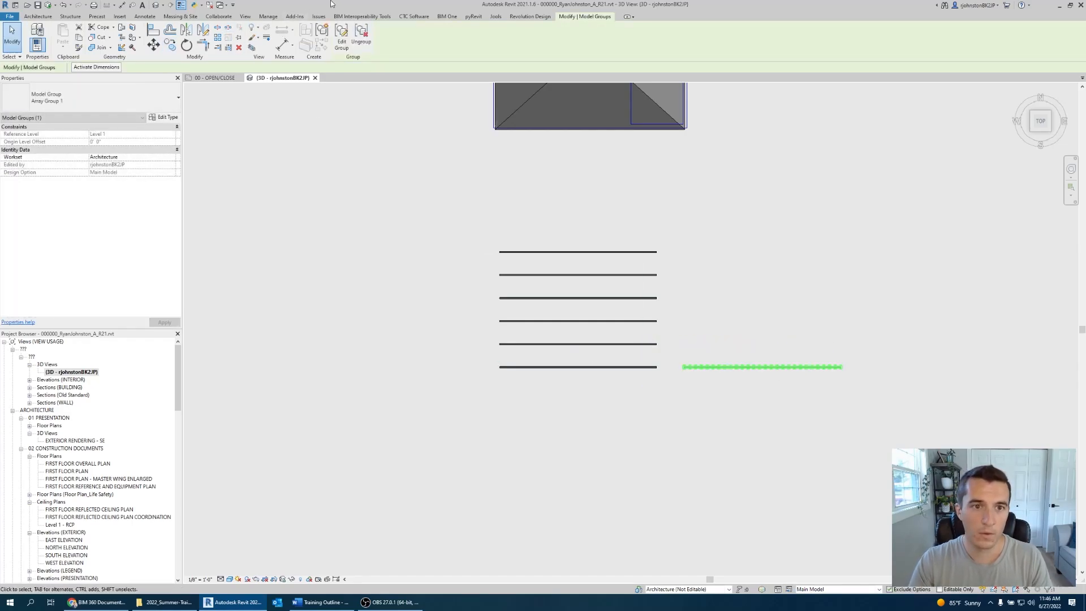
click(359, 35)
click(785, 310)
- Array the copied wall into 6 walls with Move To Last, placing the last one 10' away in line with the neighbouring array's second wall
click(787, 368)
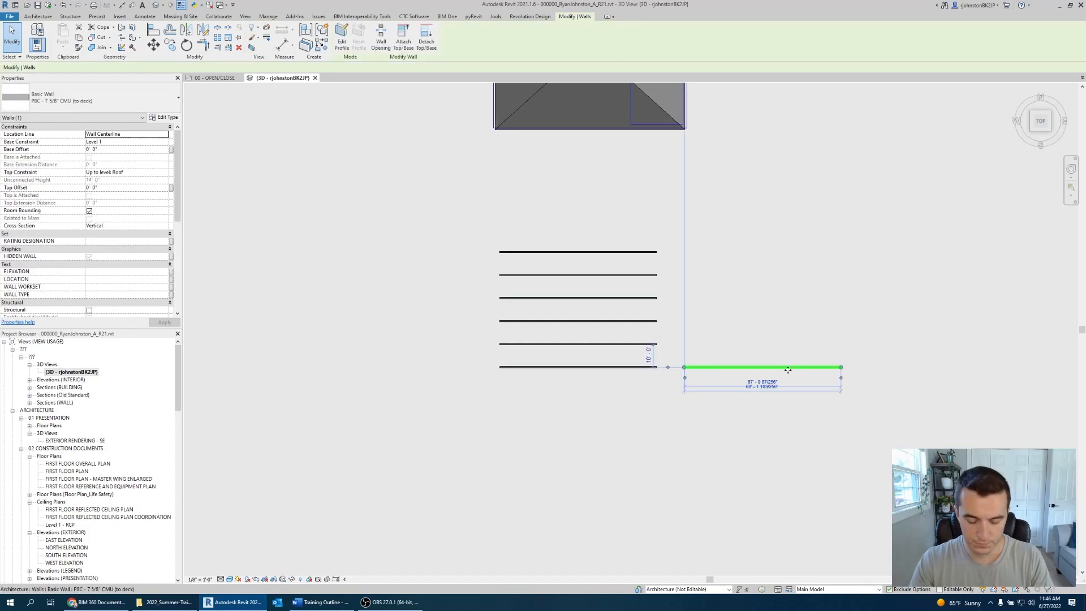
key(a)
key(r)
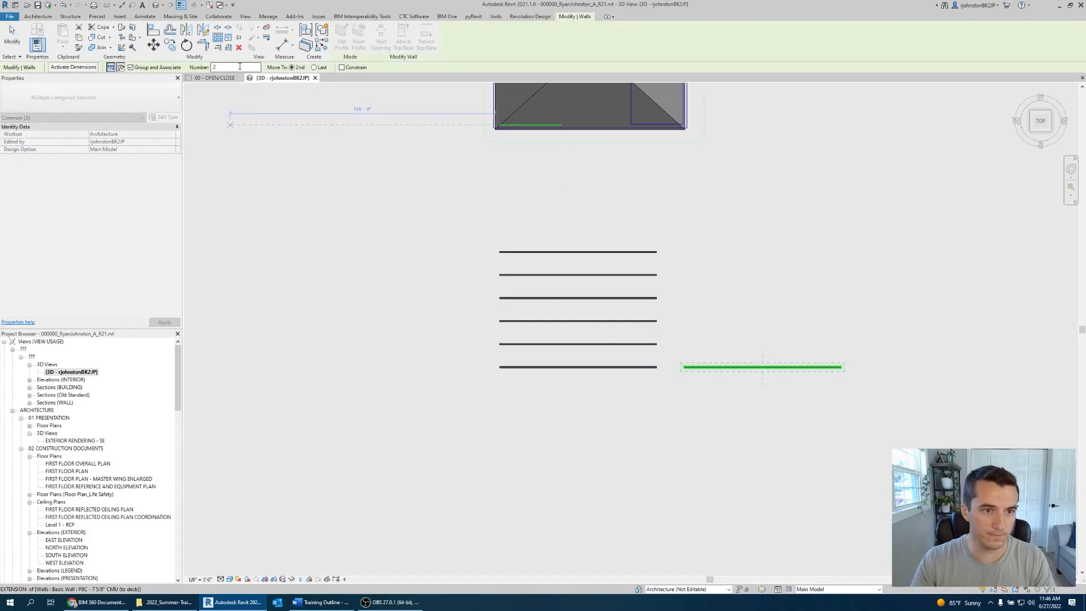
text(6)
click(323, 68)
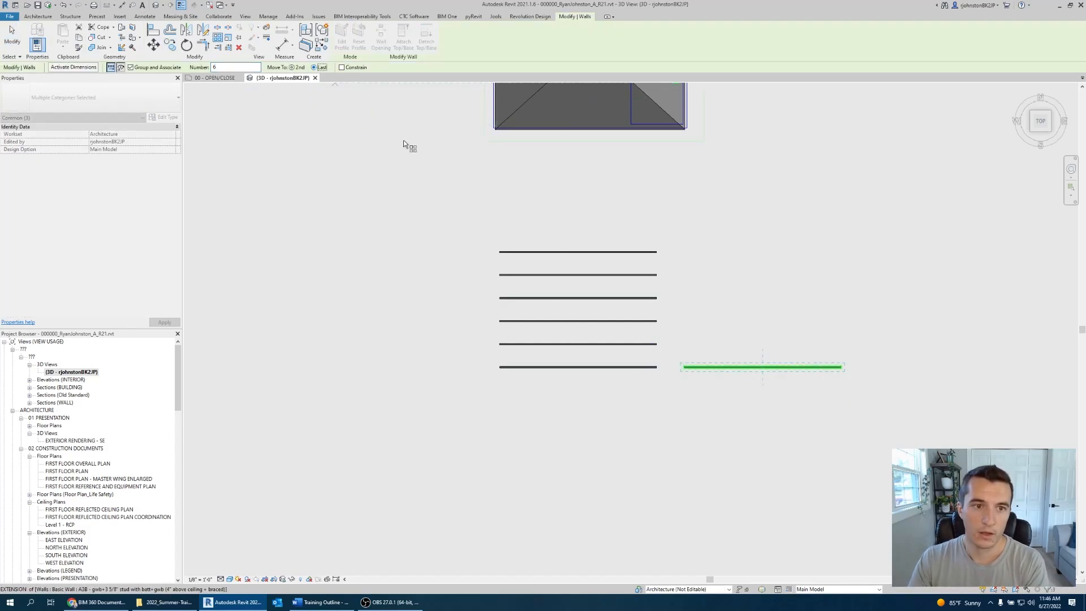
scroll(702, 327, up, 2)
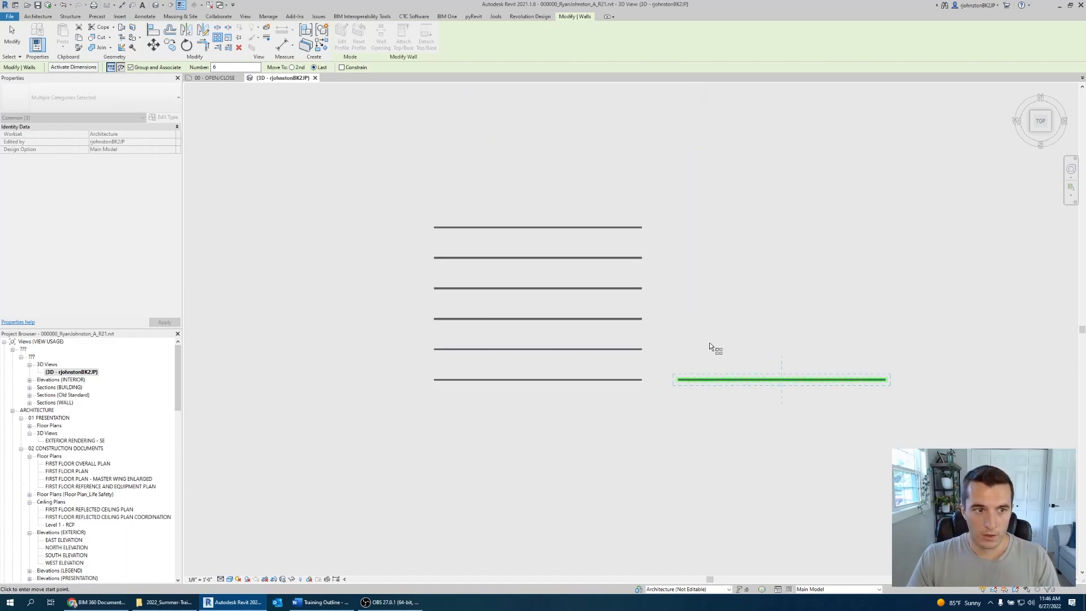
click(678, 382)
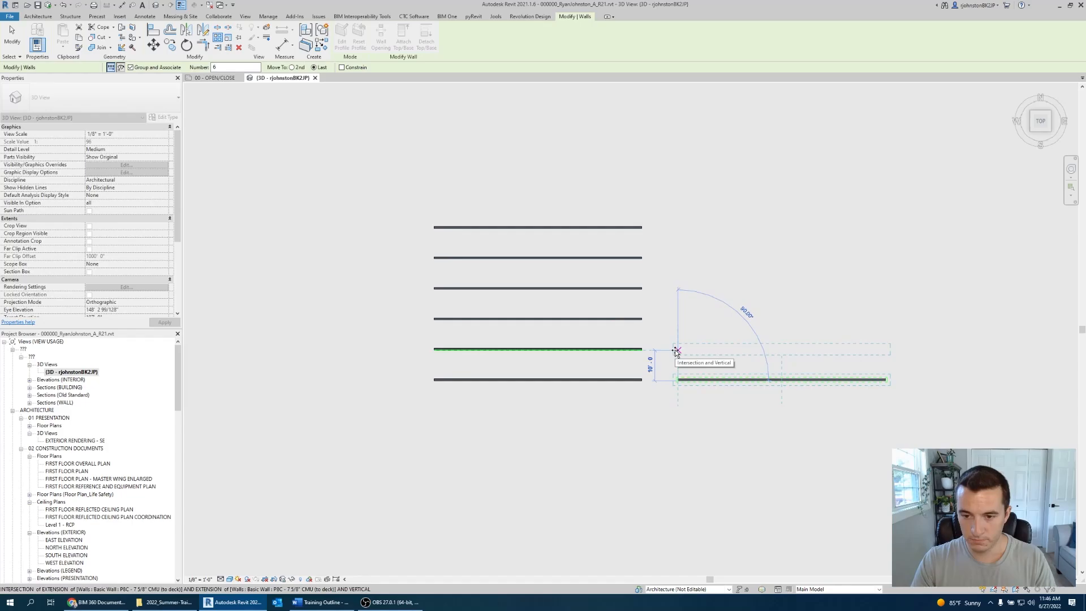
click(676, 351)
scroll(711, 405, up, 3)
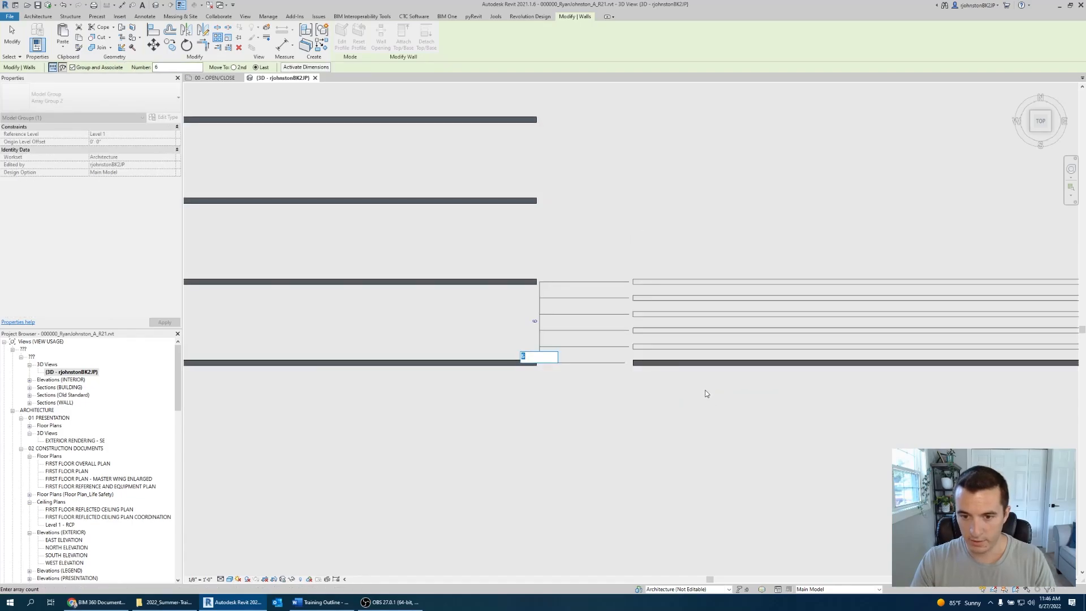
key(Return)
click(658, 260)
scroll(659, 259, down, 5)
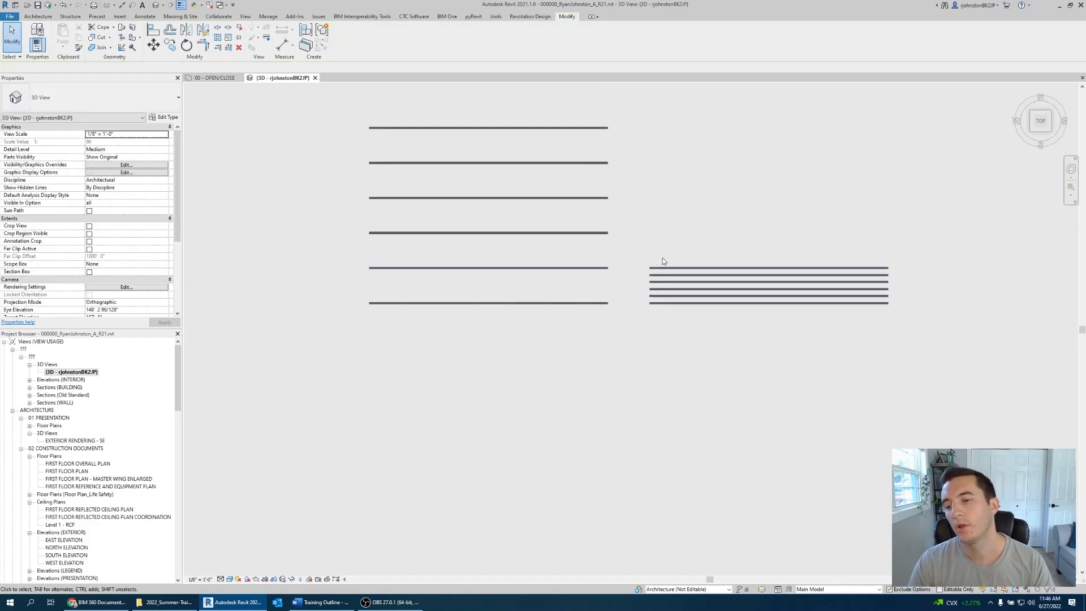
drag(771, 315, 714, 249)
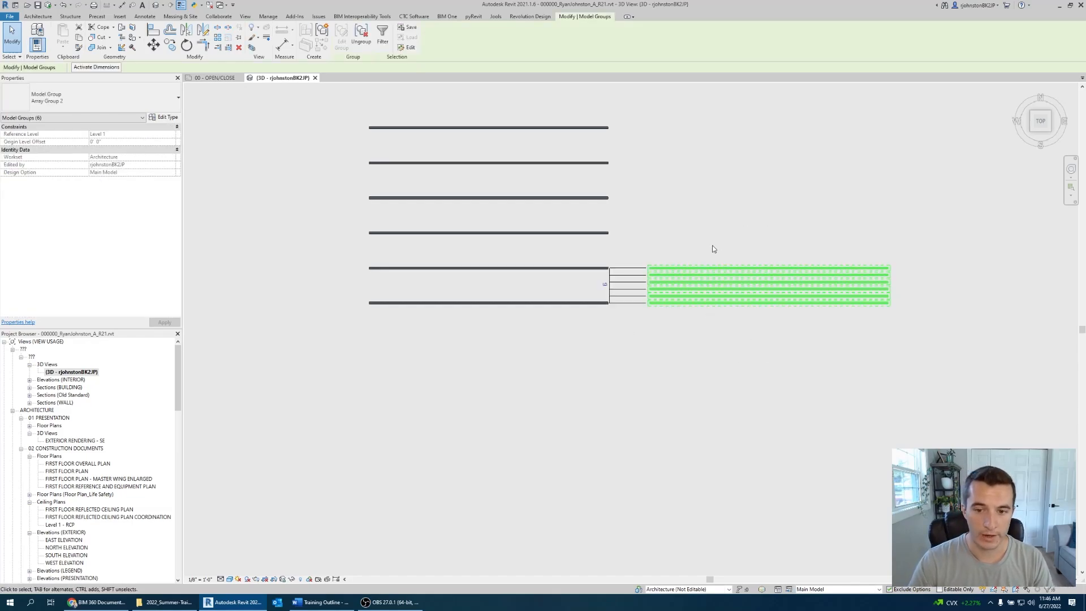
click(716, 343)
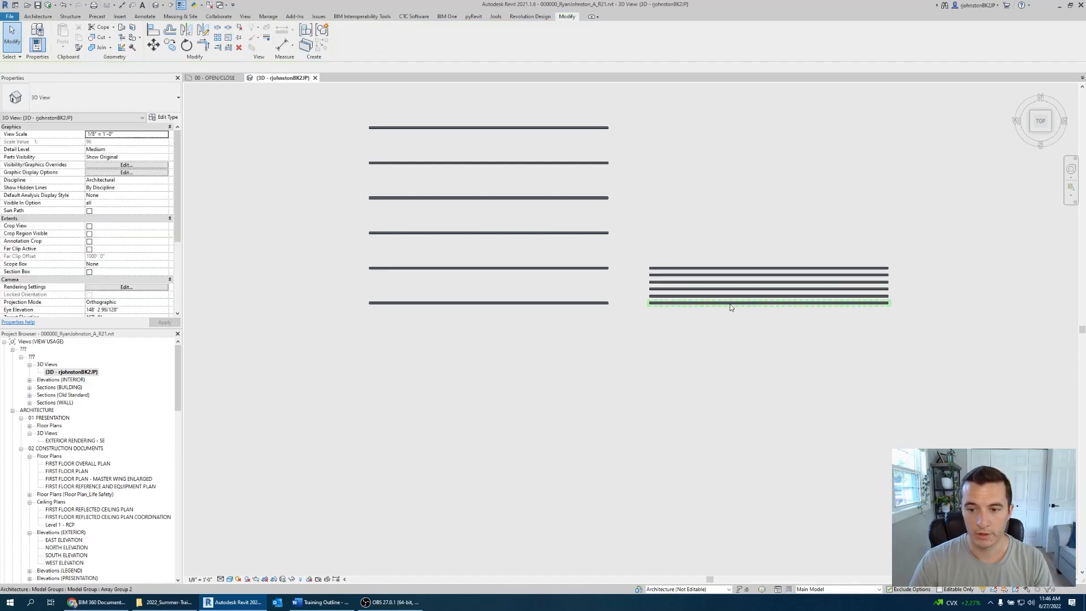
- Edit the closely spaced array's group, setting its wall to an Unconnected top constraint with a 5' height, and finish the group
shift+middle_drag(731, 308, 673, 293)
scroll(673, 293, up, 5)
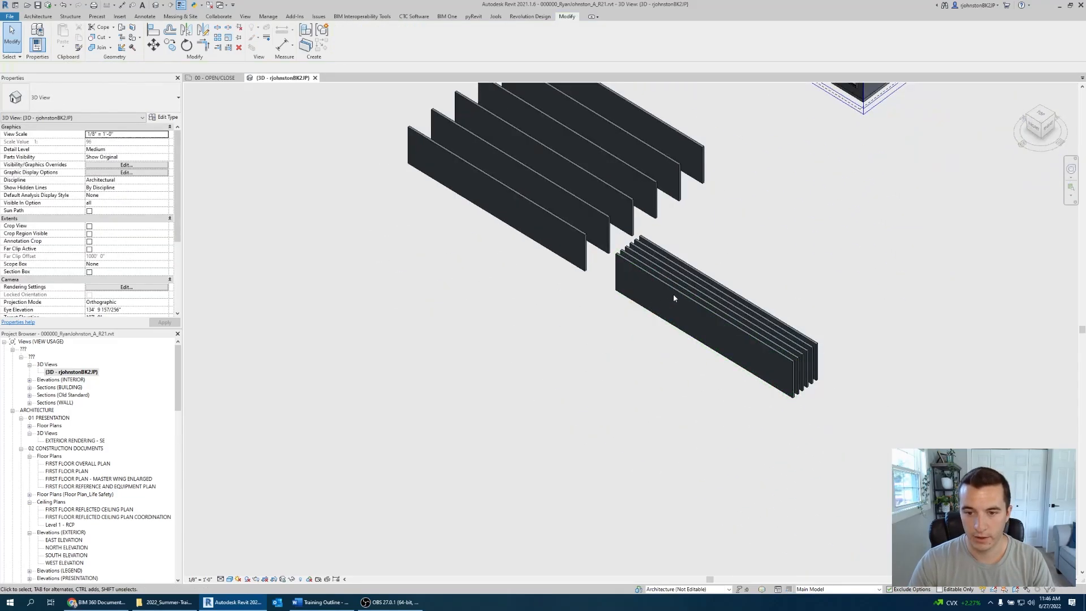
double_click(674, 289)
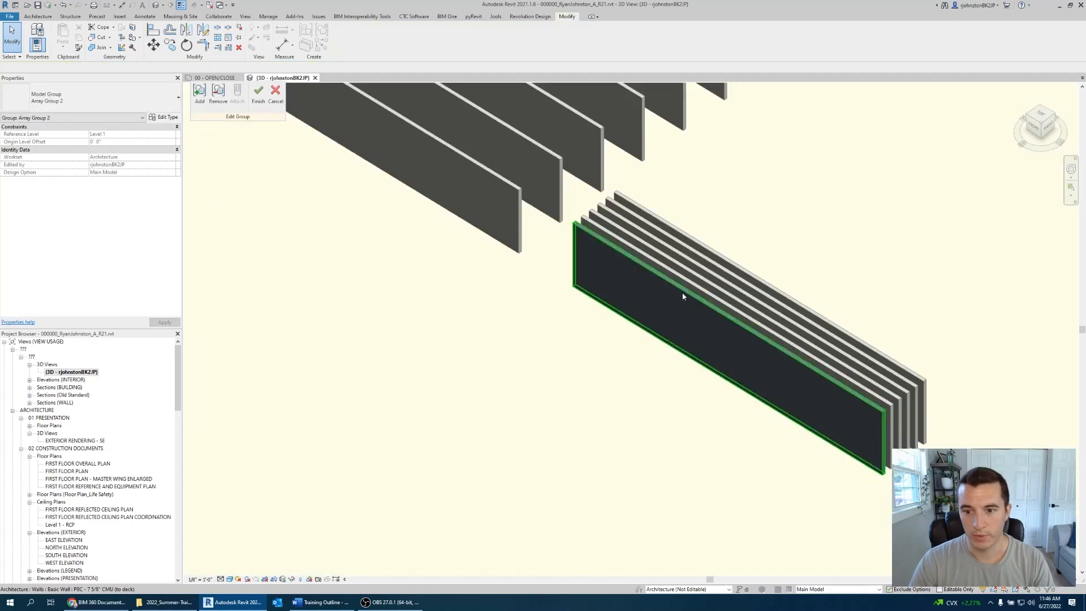
click(683, 296)
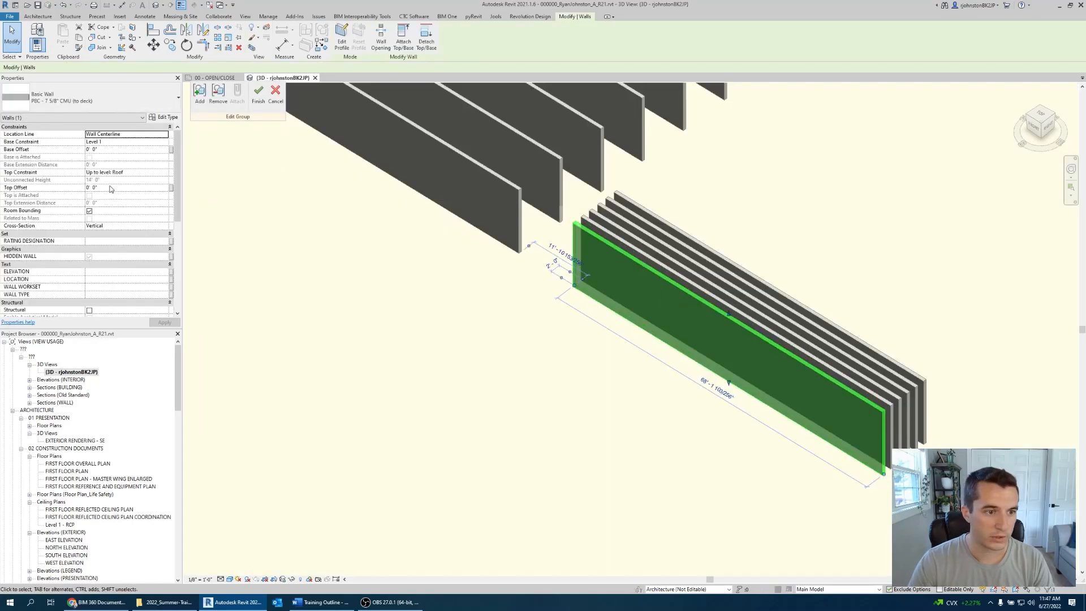
click(167, 173)
click(114, 181)
click(112, 182)
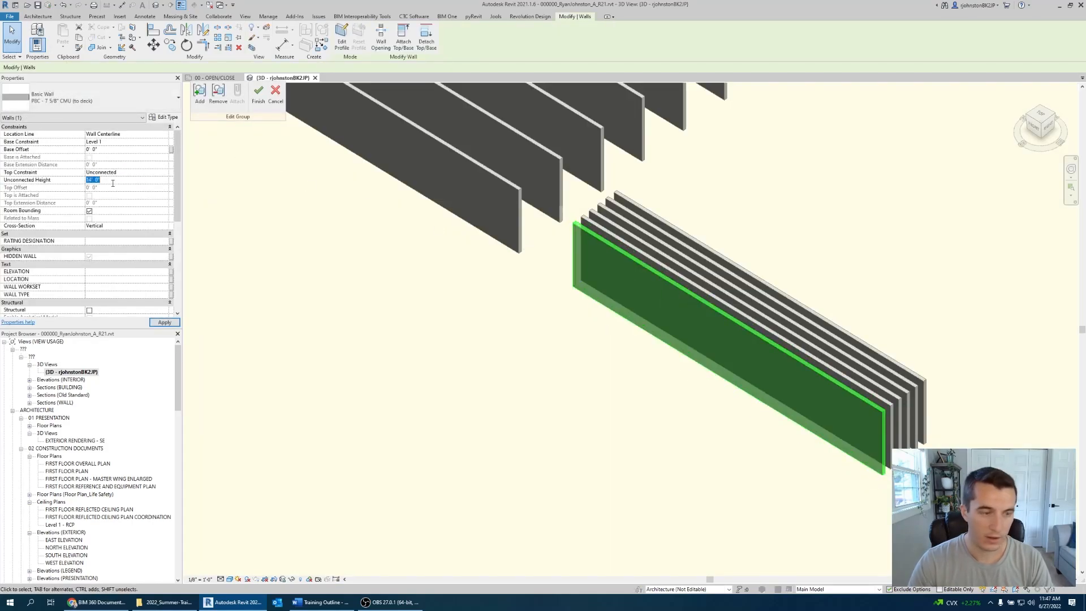
text(5)
key(Return)
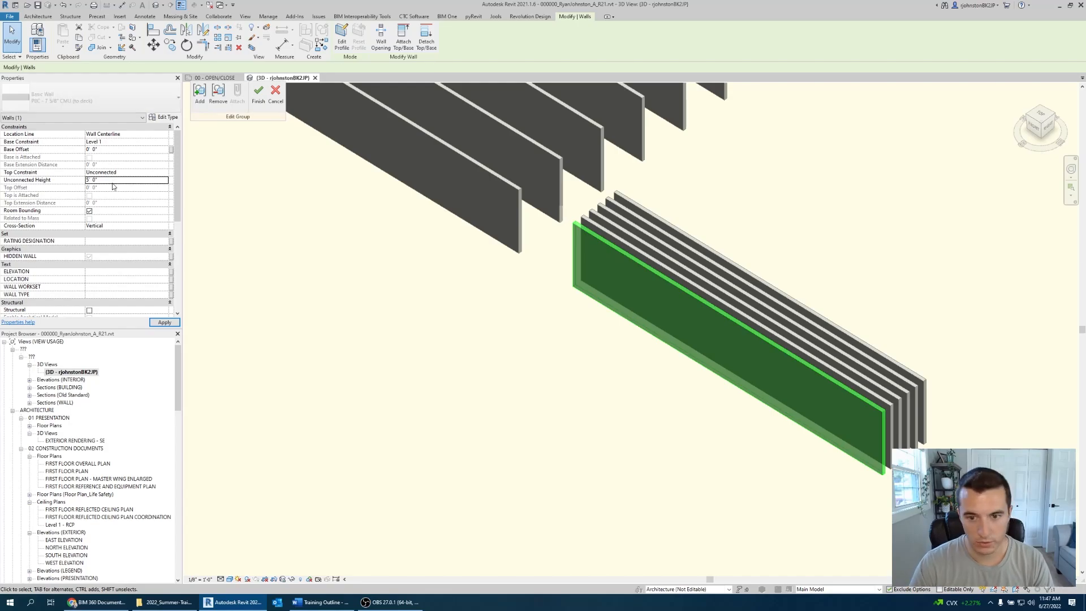
click(258, 94)
click(508, 360)
scroll(606, 357, down, 3)
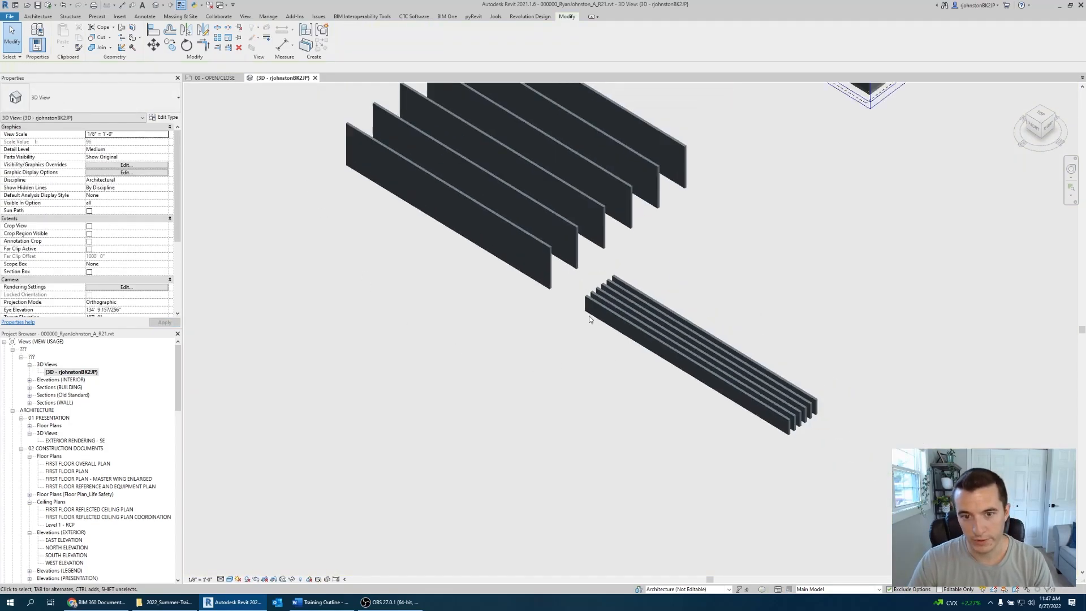
- Ungroup all six walls of the low, closely spaced array
scroll(652, 339, up, 1)
middle_drag(652, 340, 615, 343)
scroll(615, 347, down, 3)
shift+middle_drag(676, 293, 762, 350)
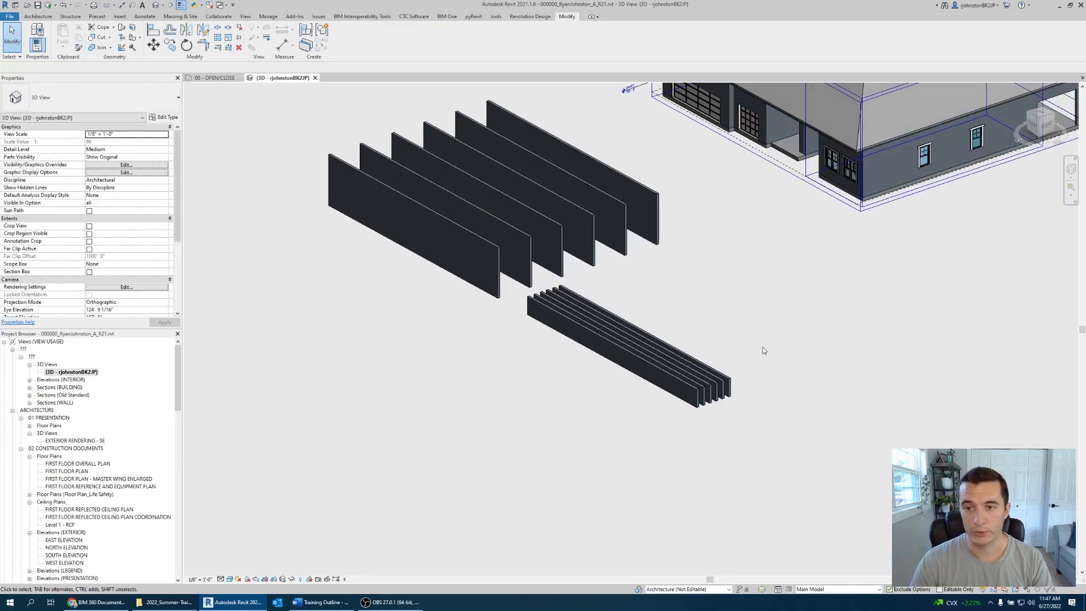
scroll(763, 347, up, 1)
middle_drag(761, 351, 752, 392)
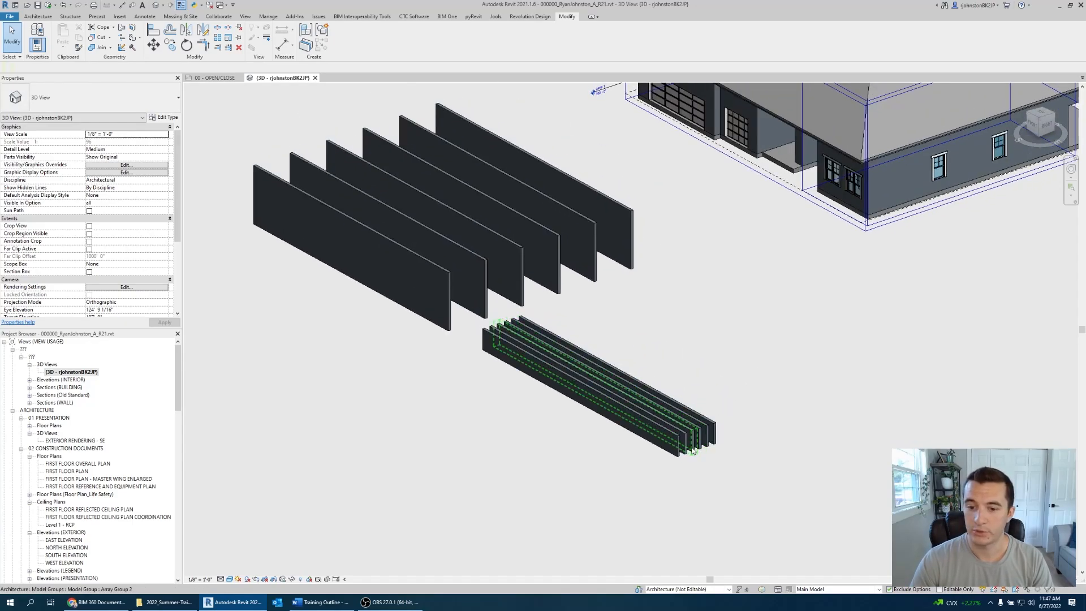
click(677, 458)
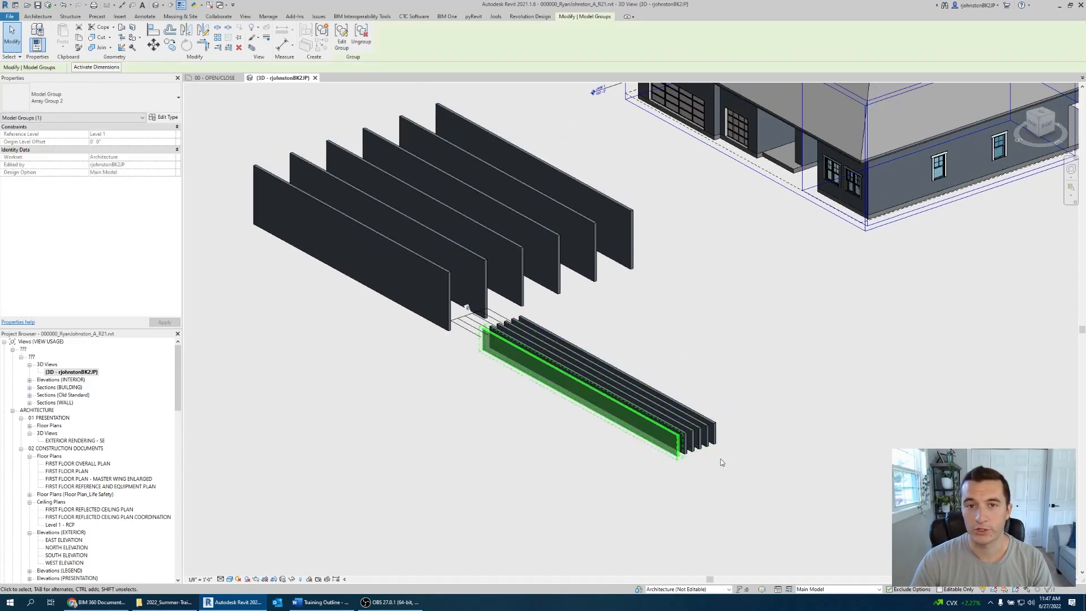
drag(732, 464, 585, 378)
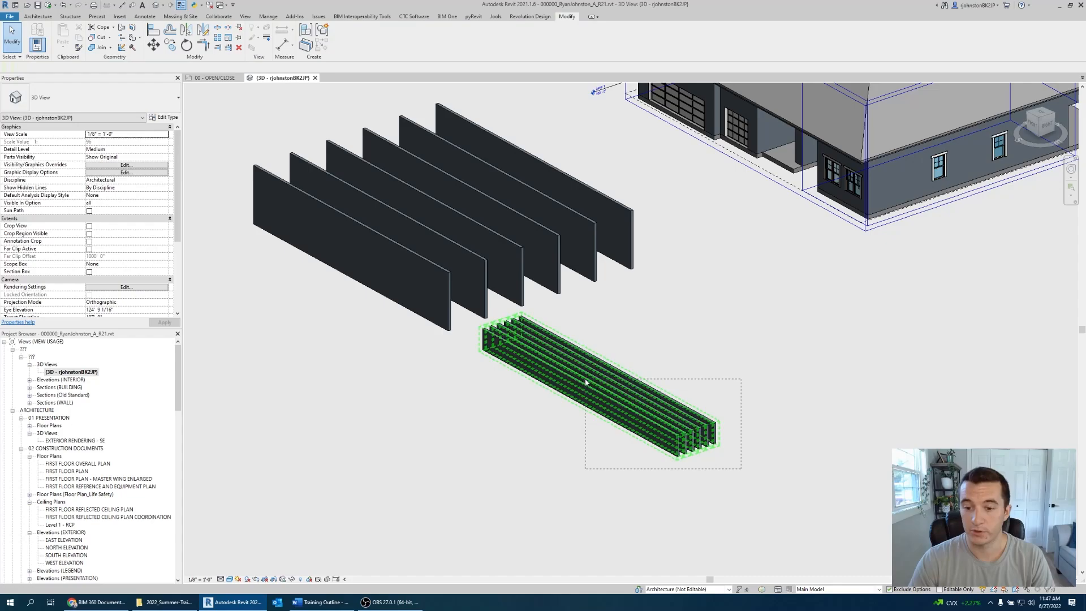
click(358, 37)
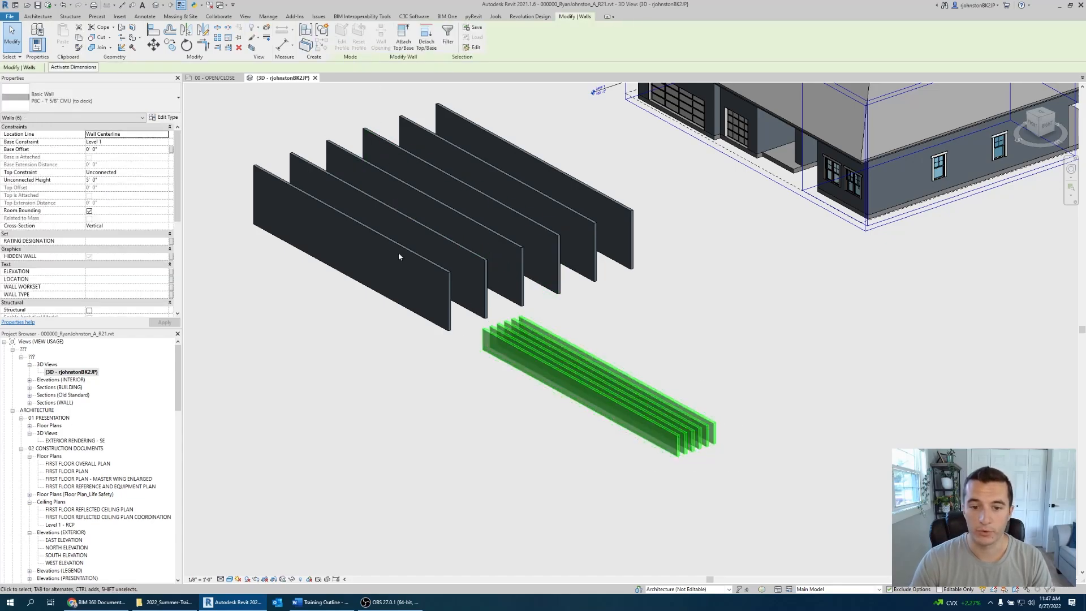
- Set the unconnected height of the front ungrouped wall to 15' and deselect it
click(683, 447)
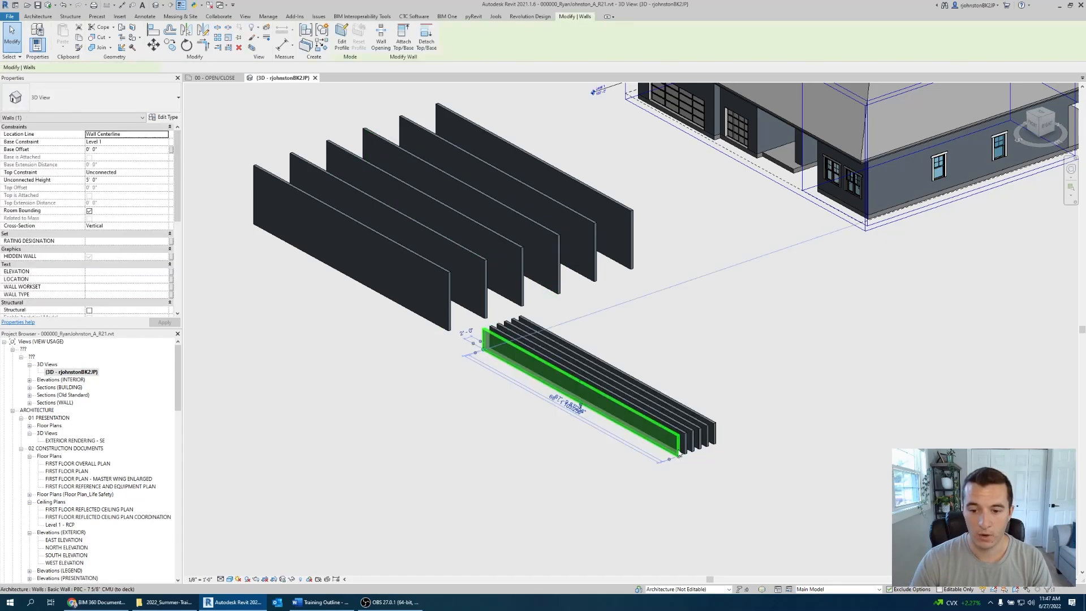
double_click(136, 182)
text(15)
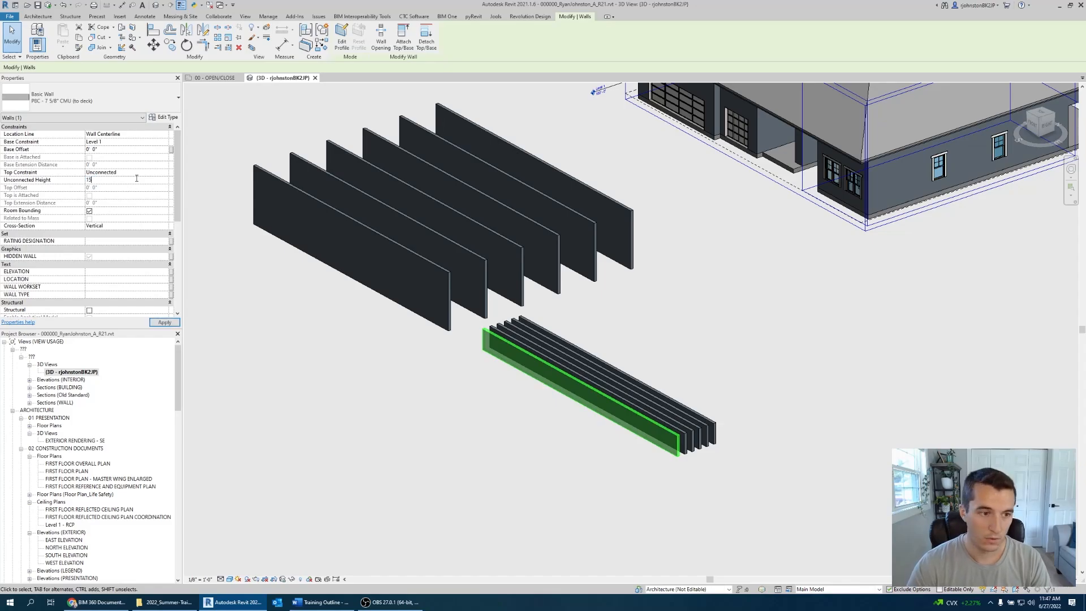
key(Return)
click(526, 453)
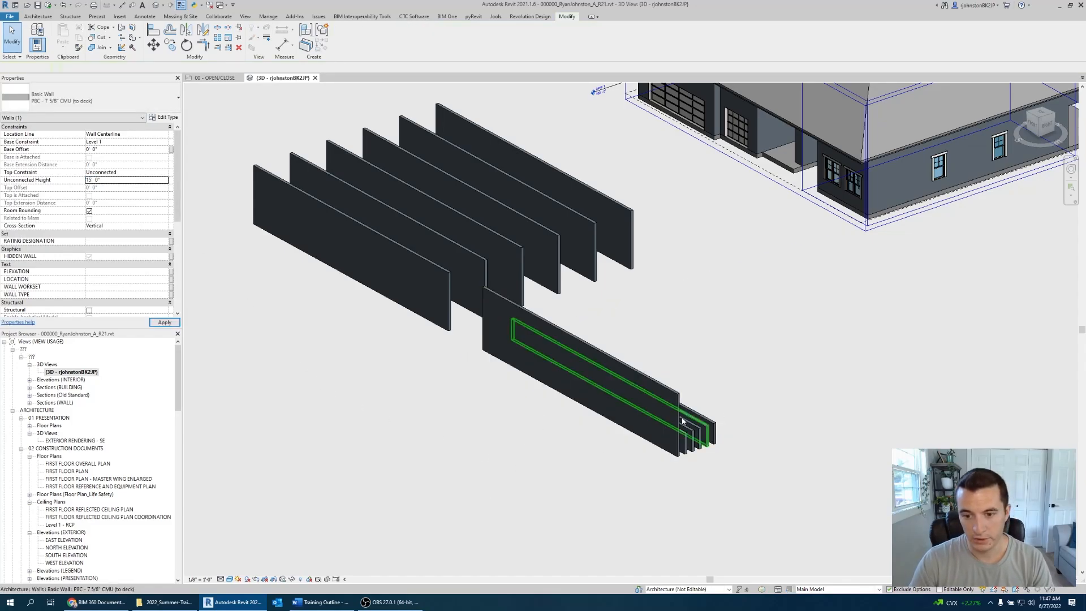
- Delete all six ungrouped, closely spaced walls
drag(751, 478, 634, 366)
key(Delete)
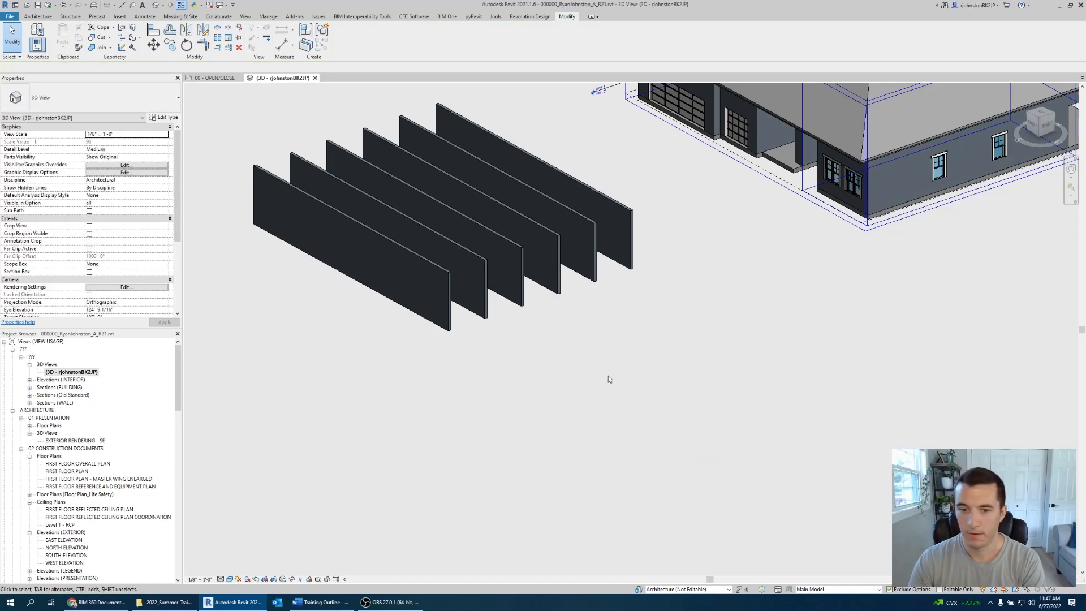
- Ungroup only the front wall of the remaining six-wall array
shift+middle_drag(405, 331, 476, 279)
click(473, 288)
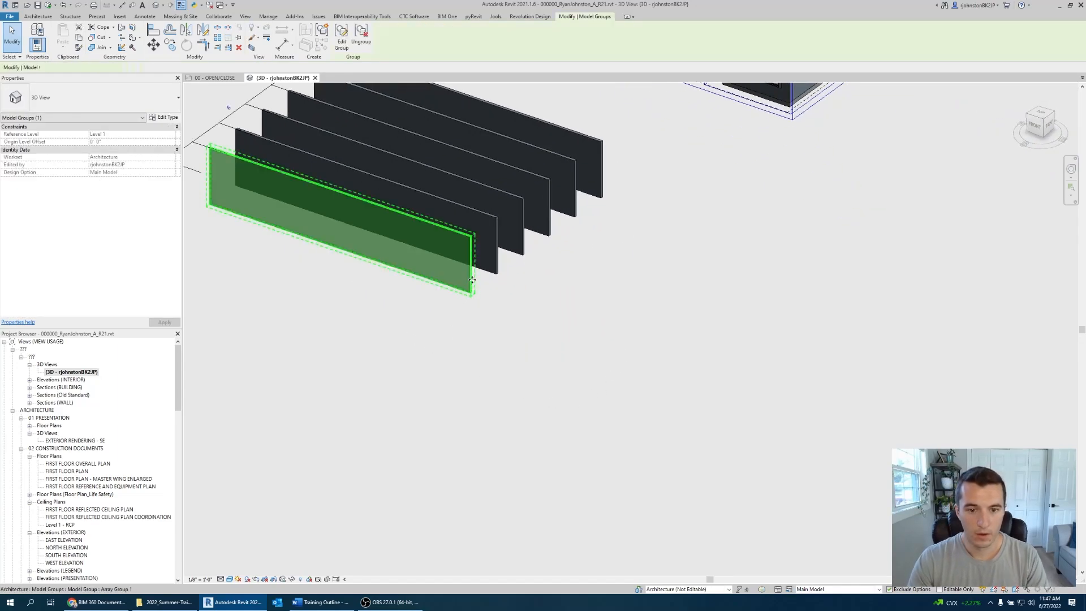
shift+middle_drag(429, 326, 482, 342)
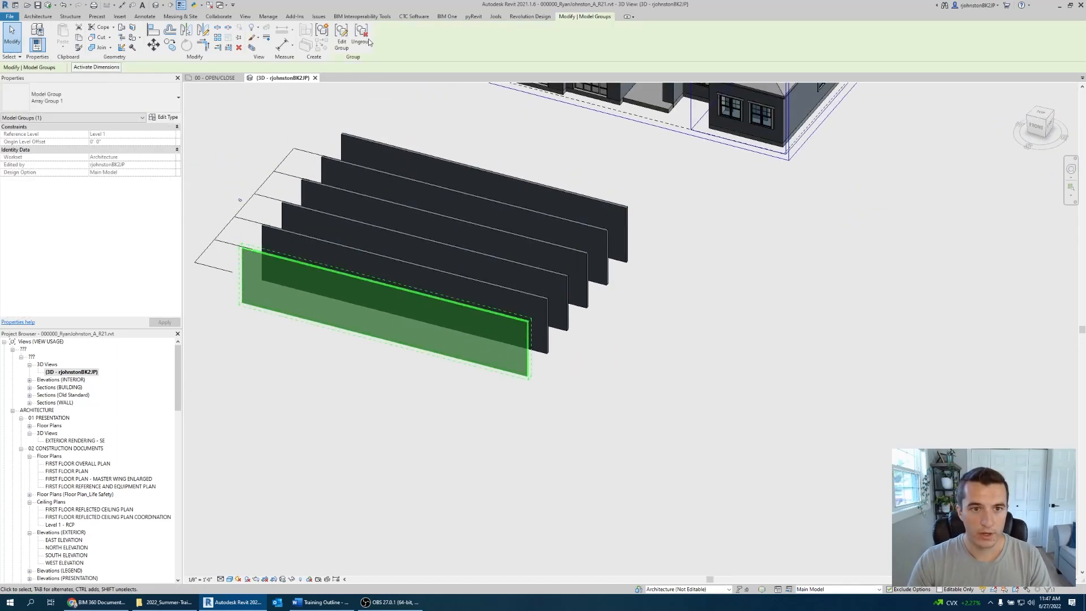
click(482, 342)
scroll(526, 332, down, 2)
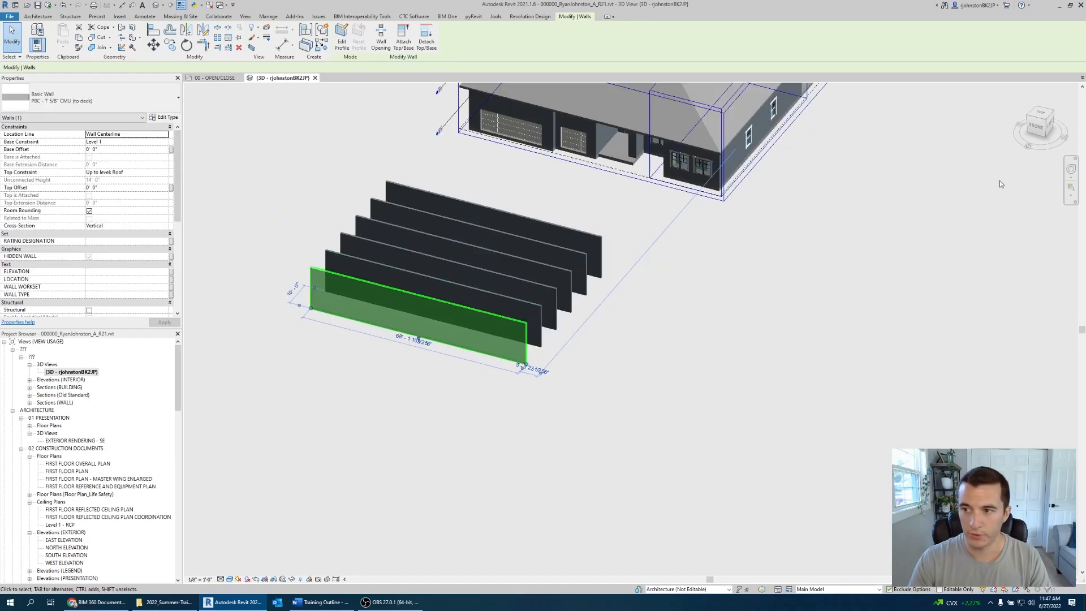
- Copy the ungrouped front wall horizontally about 97' to the right, keeping it in line with the original
click(1043, 110)
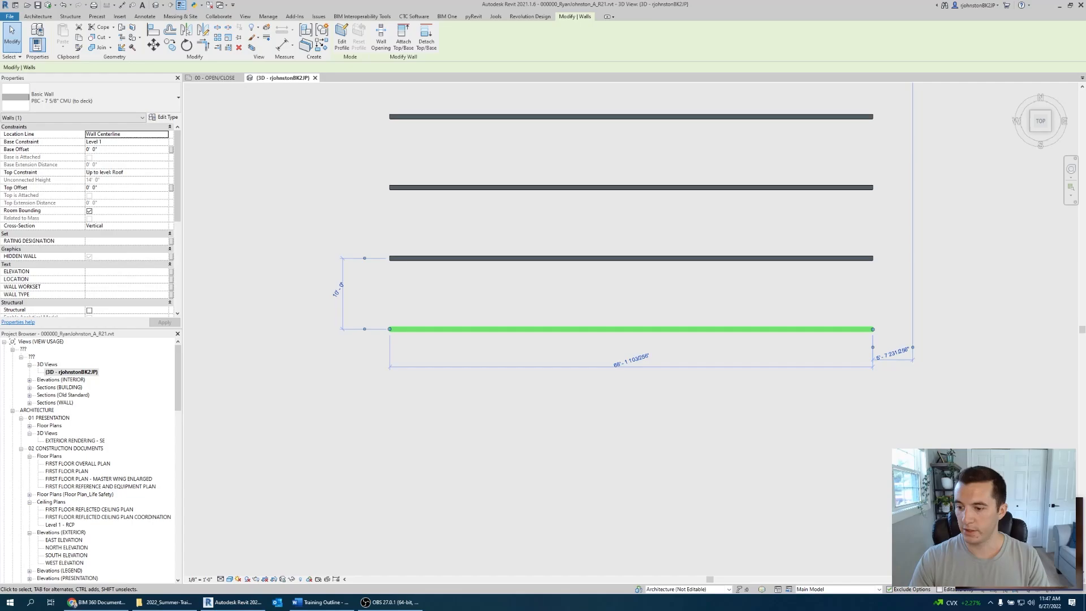
scroll(819, 447, down, 2)
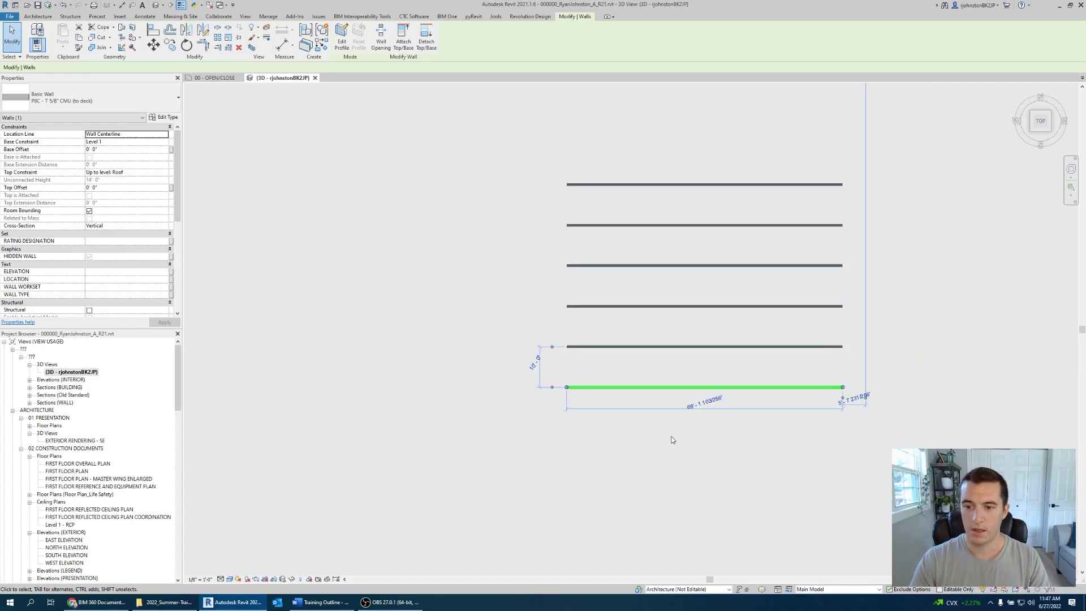
scroll(679, 430, down, 2)
middle_drag(688, 417, 655, 456)
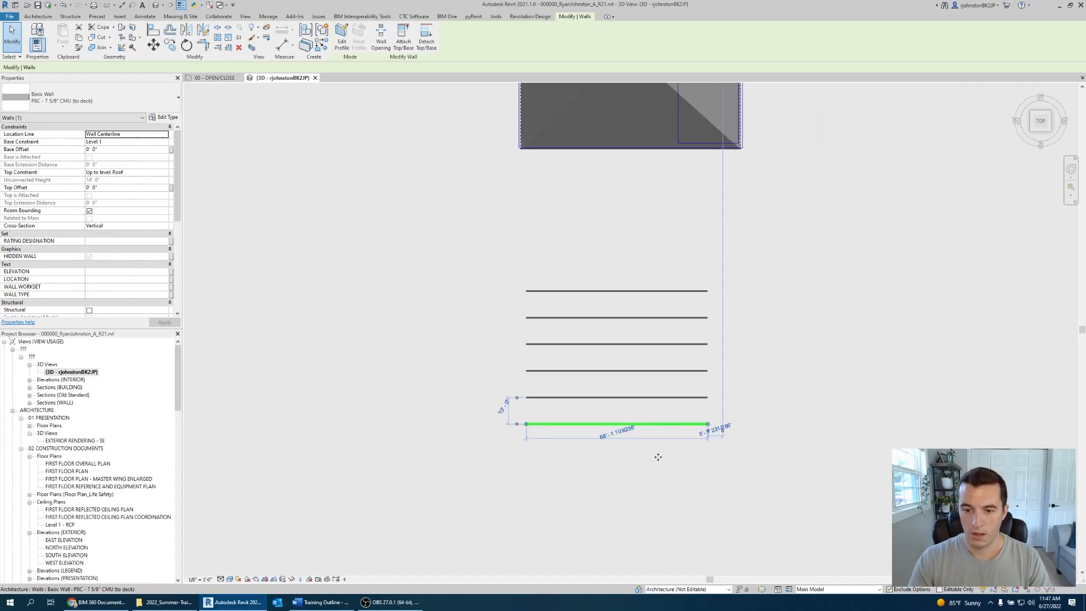
key(c)
key(o)
click(670, 423)
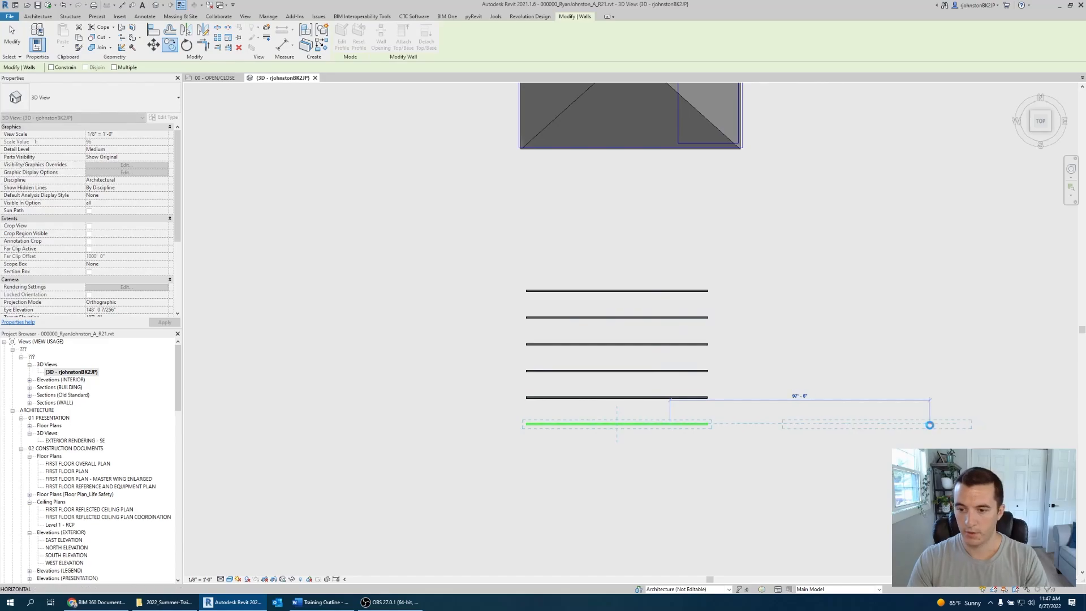
click(929, 424)
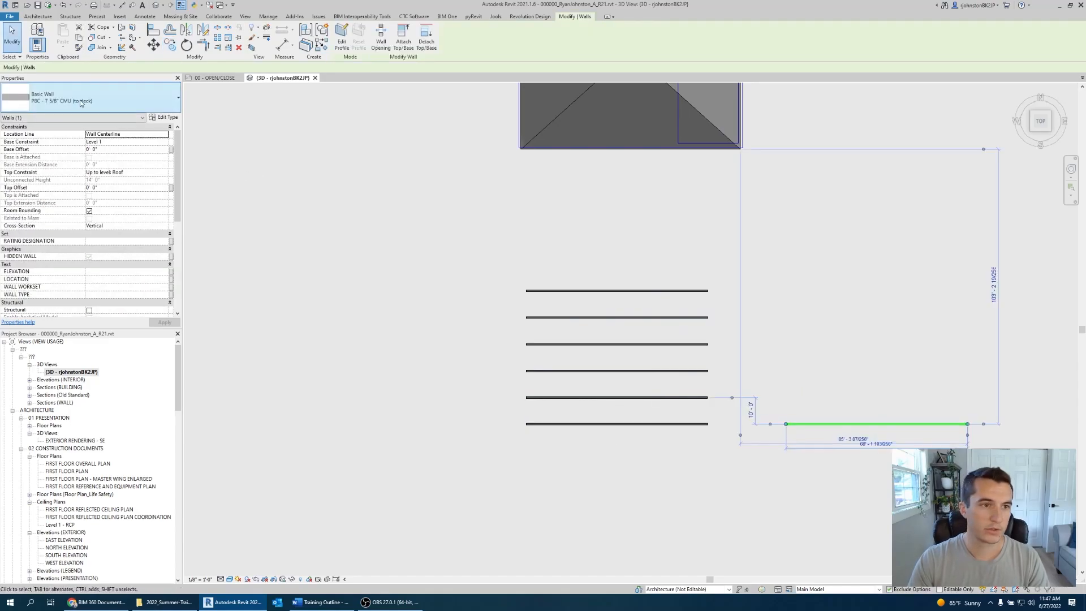
key(a)
key(r)
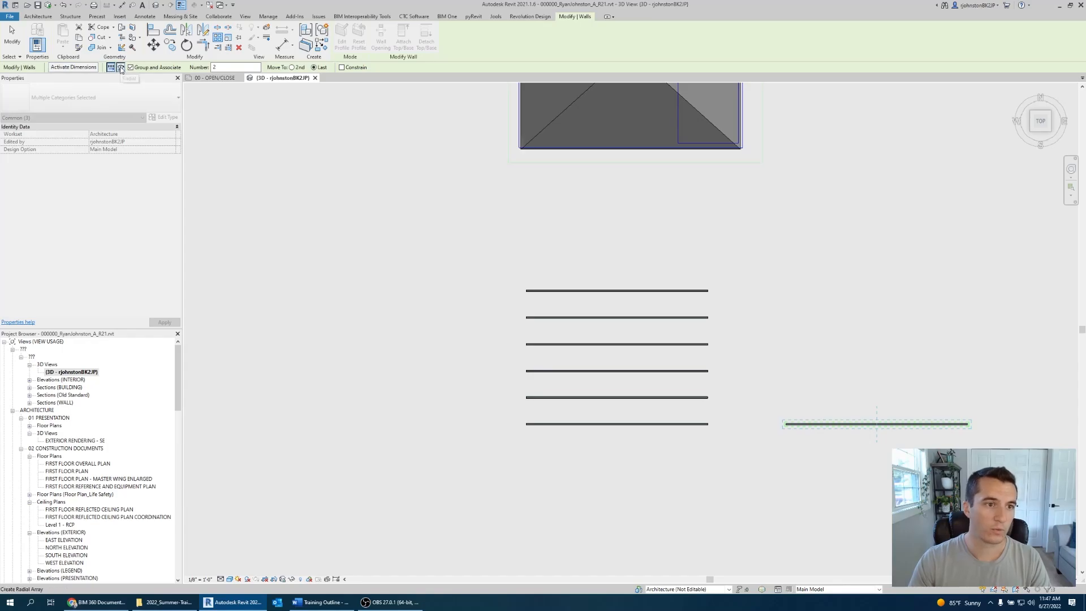
key(Escape)
key(Escape)
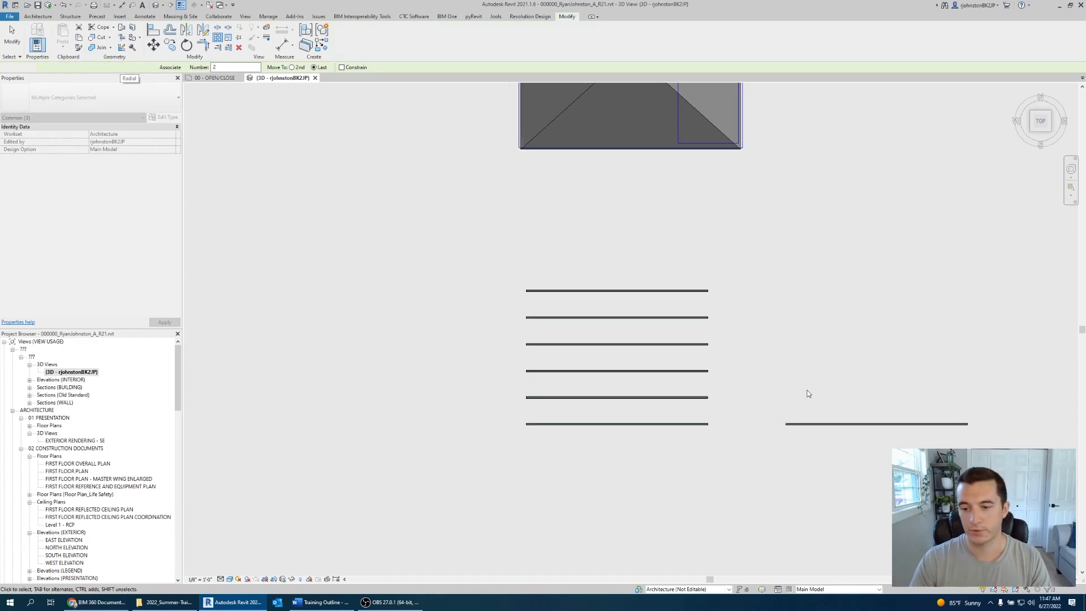
- Shorten the copied wall to about 9' long by pulling in its right end, and deselect it
click(967, 425)
drag(967, 424, 810, 424)
scroll(811, 427, up, 3)
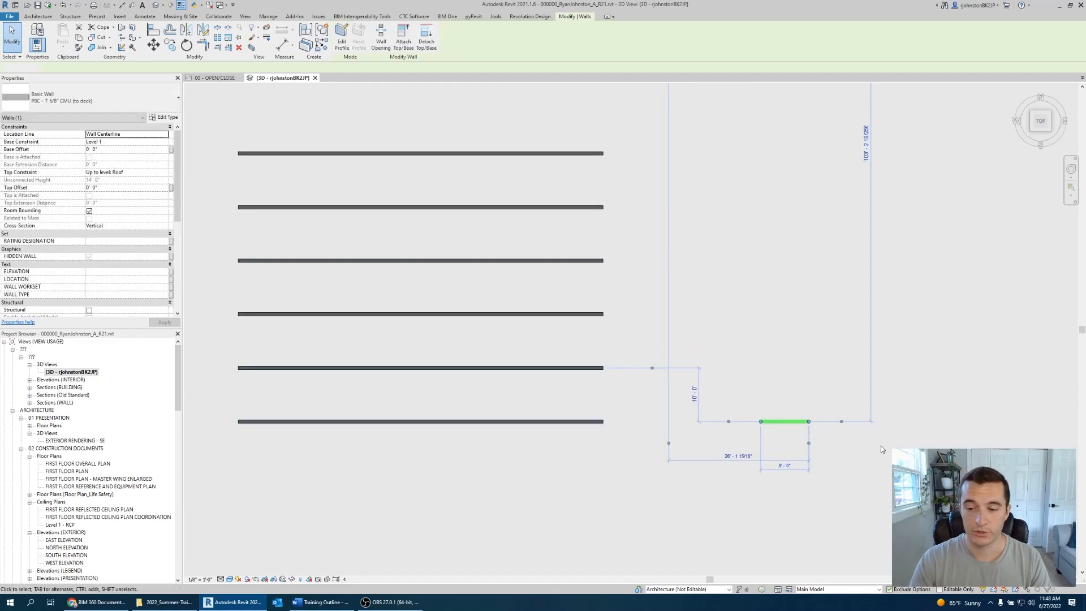
key(Escape)
click(779, 423)
click(779, 372)
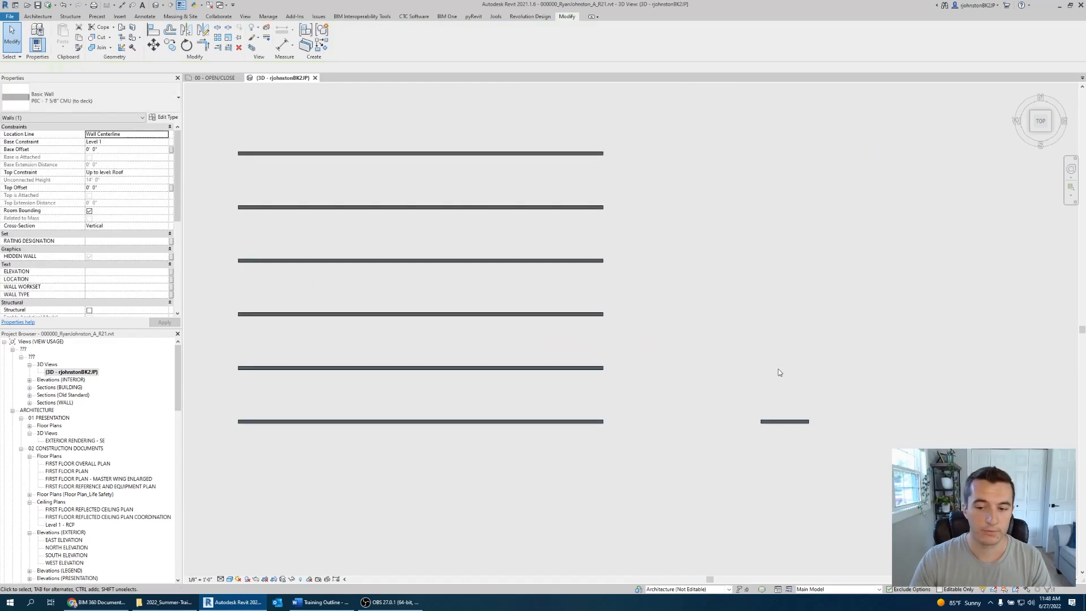
- Radially array the short wall through 180° with the last member at the end, placing the rotation center just beyond its right end
click(791, 424)
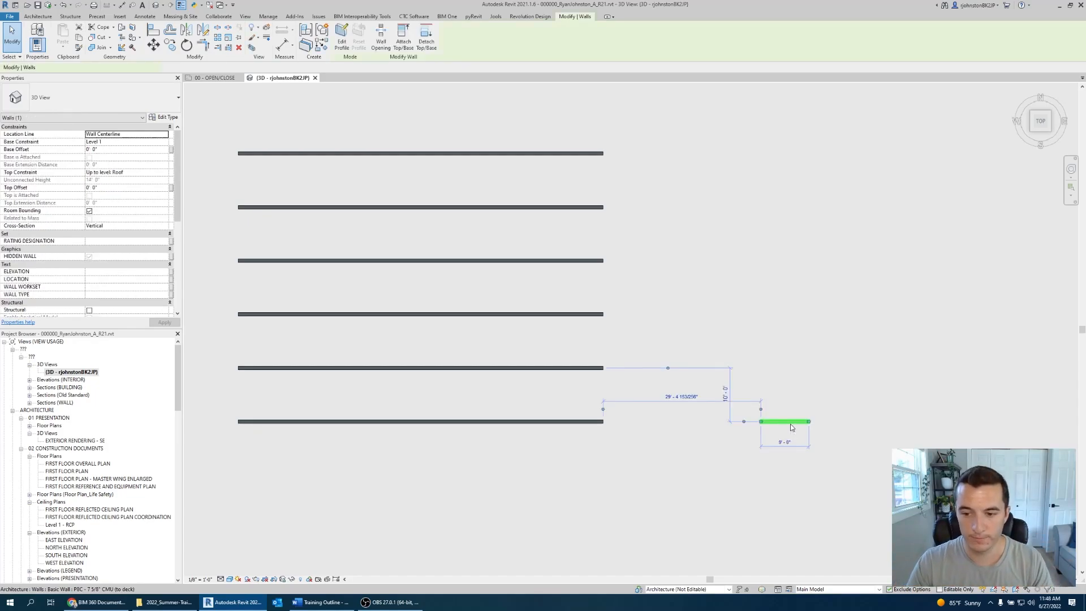
ctrl+click(509, 261)
key(a)
key(r)
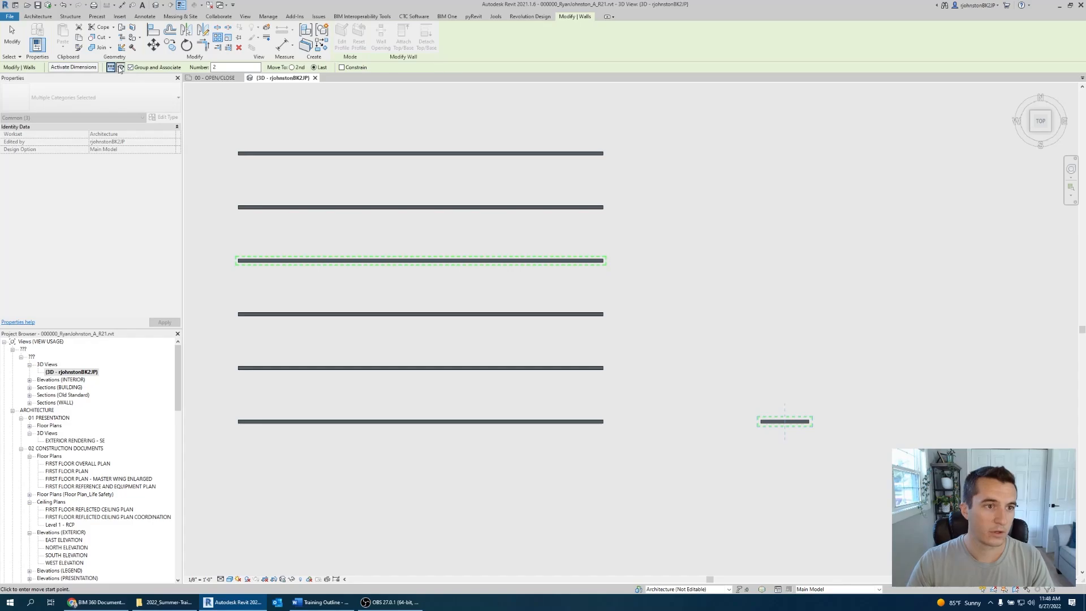
click(120, 68)
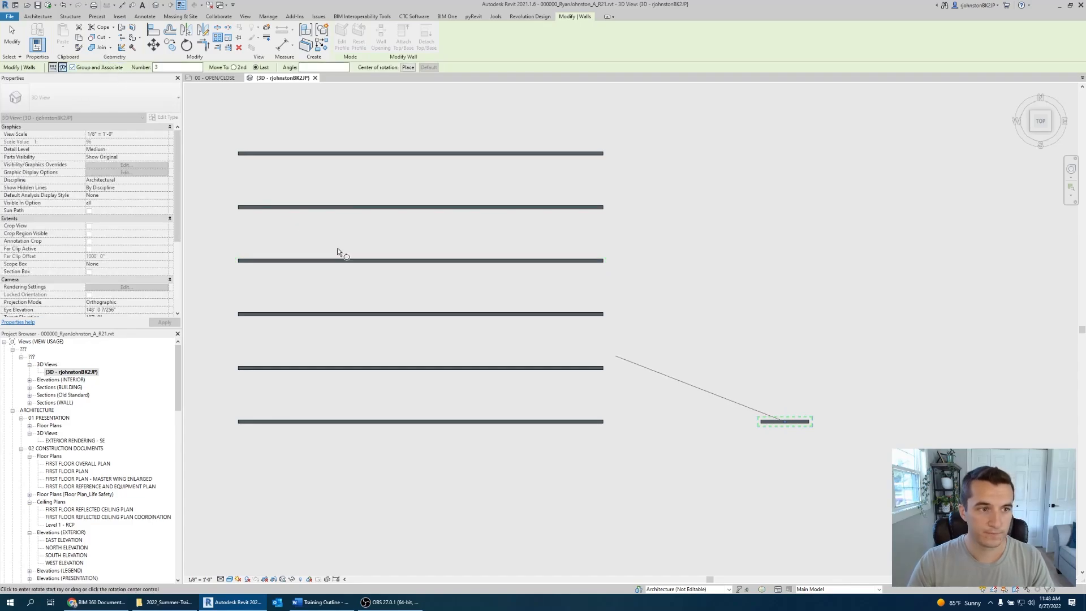
drag(785, 421, 832, 419)
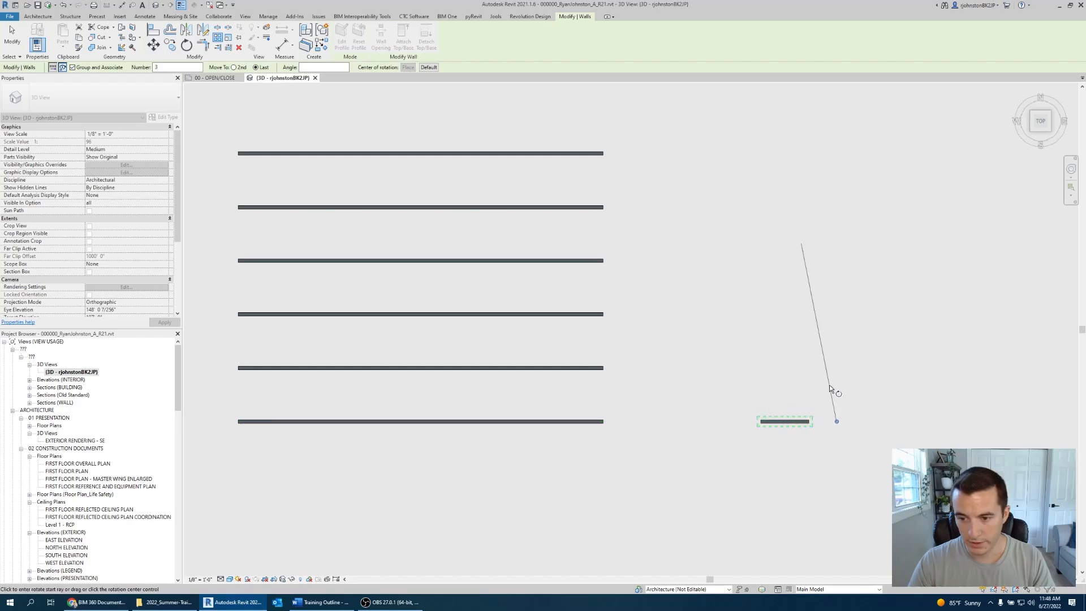
scroll(755, 422, up, 3)
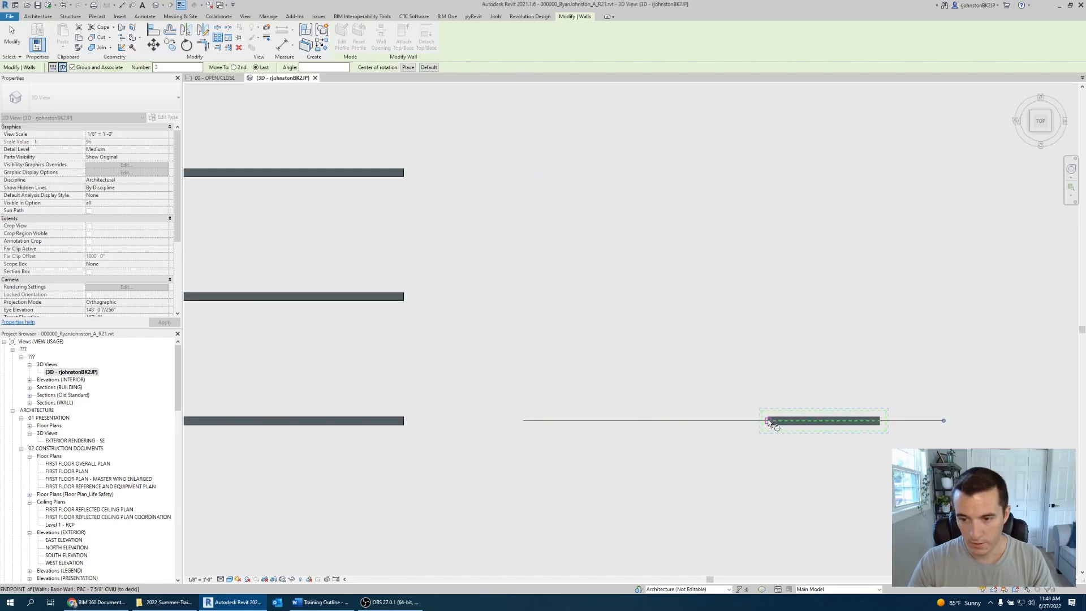
click(768, 419)
scroll(767, 419, down, 3)
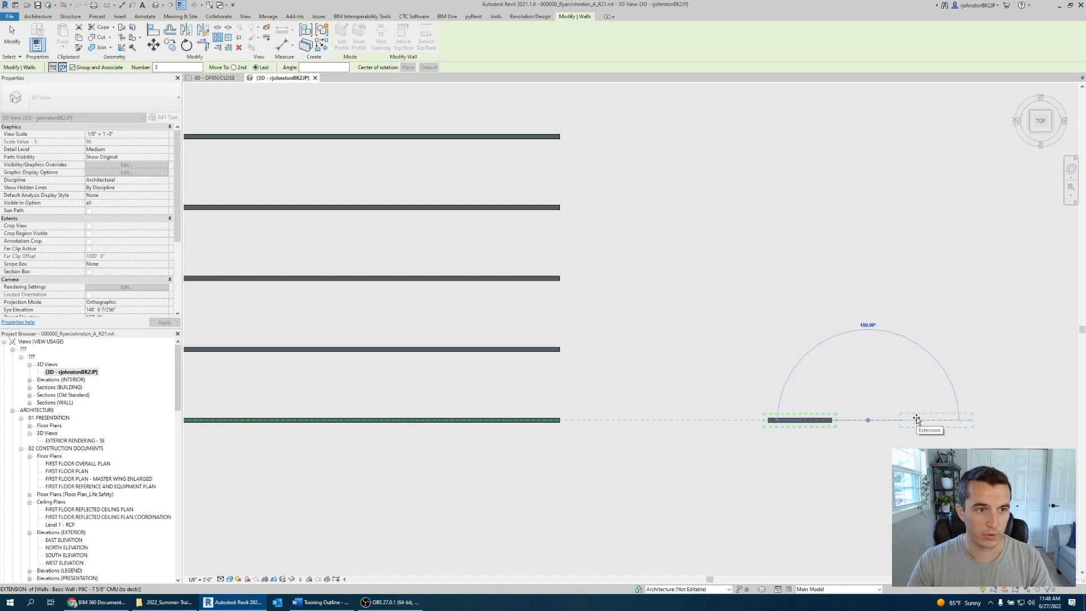
click(917, 418)
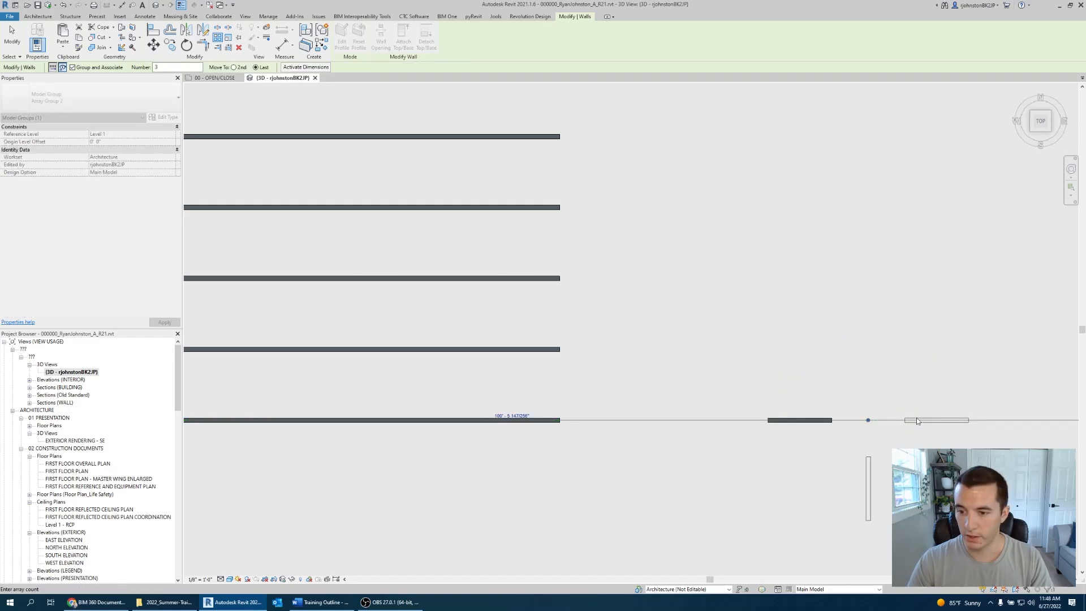
- Set the radial array's count to 6 and deselect it
scroll(718, 471, down, 2)
scroll(721, 475, down, 4)
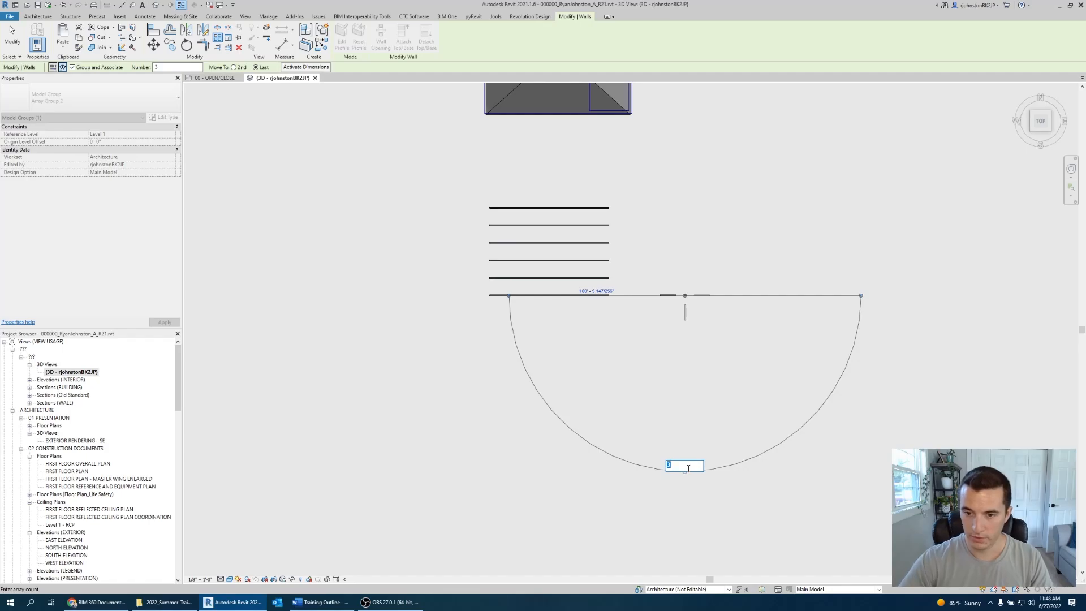
key(Return)
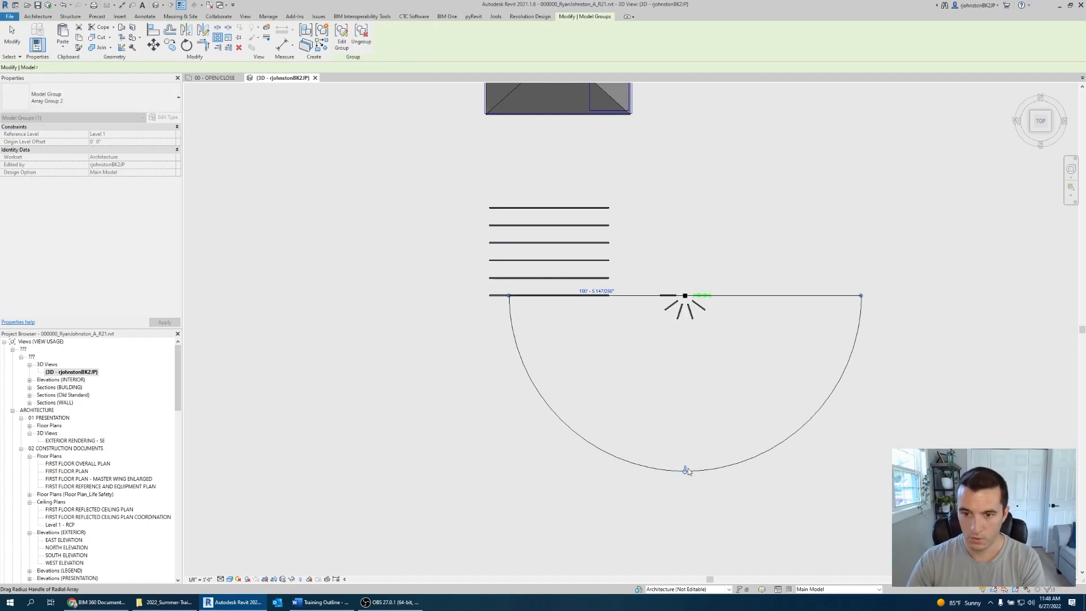
scroll(714, 281, up, 4)
key(Escape)
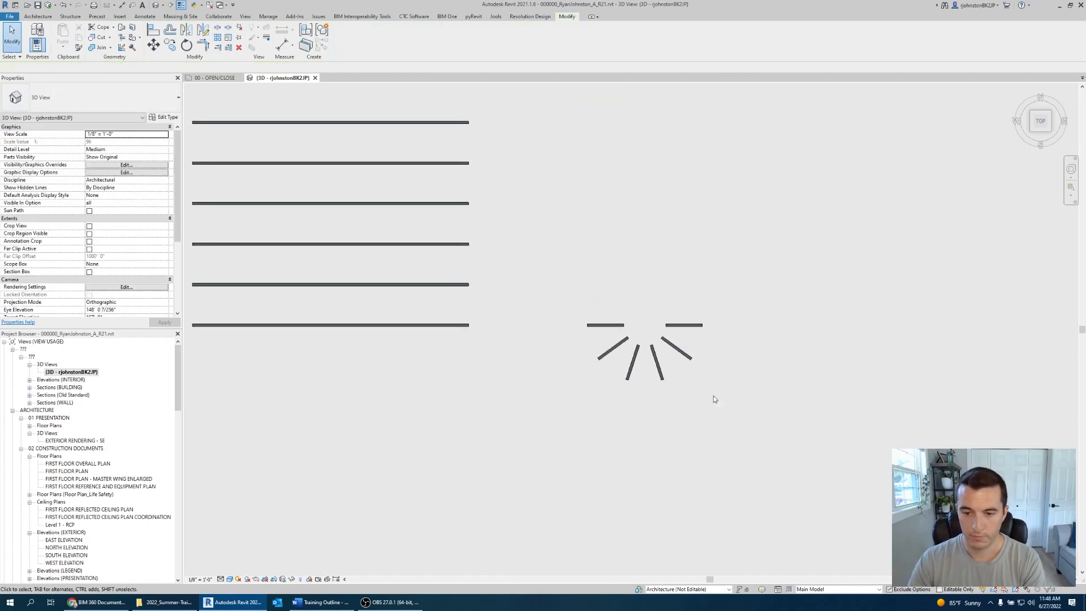
- Delete the entire radial array of short walls
shift+middle_drag(714, 395, 721, 558)
drag(716, 424, 570, 303)
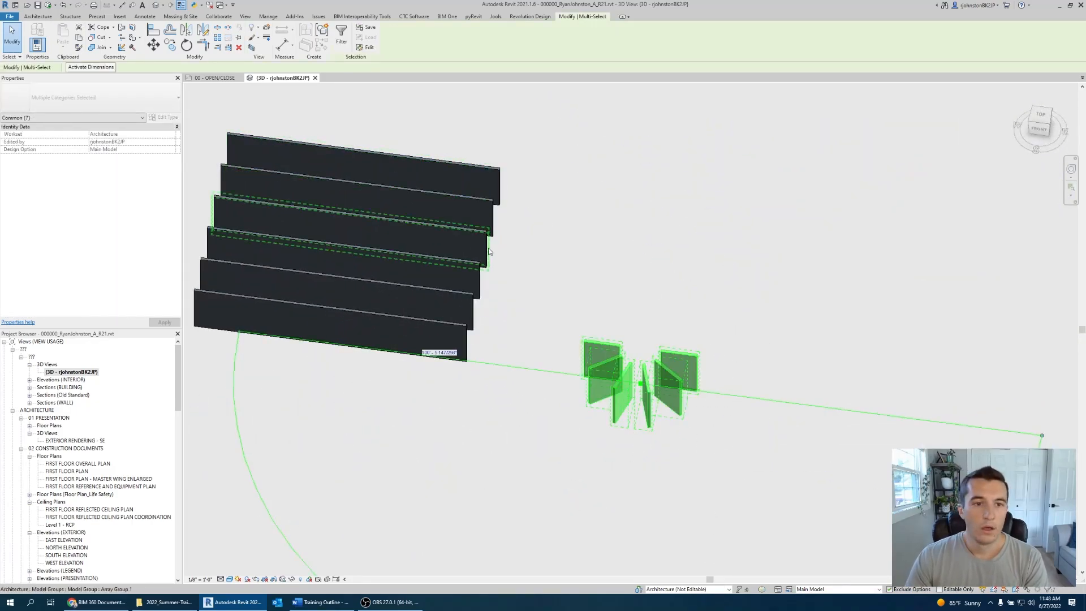
key(Delete)
- Ungroup the five walls that still belong to the linear array, leaving the front wall out of the selection
drag(466, 191, 467, 191)
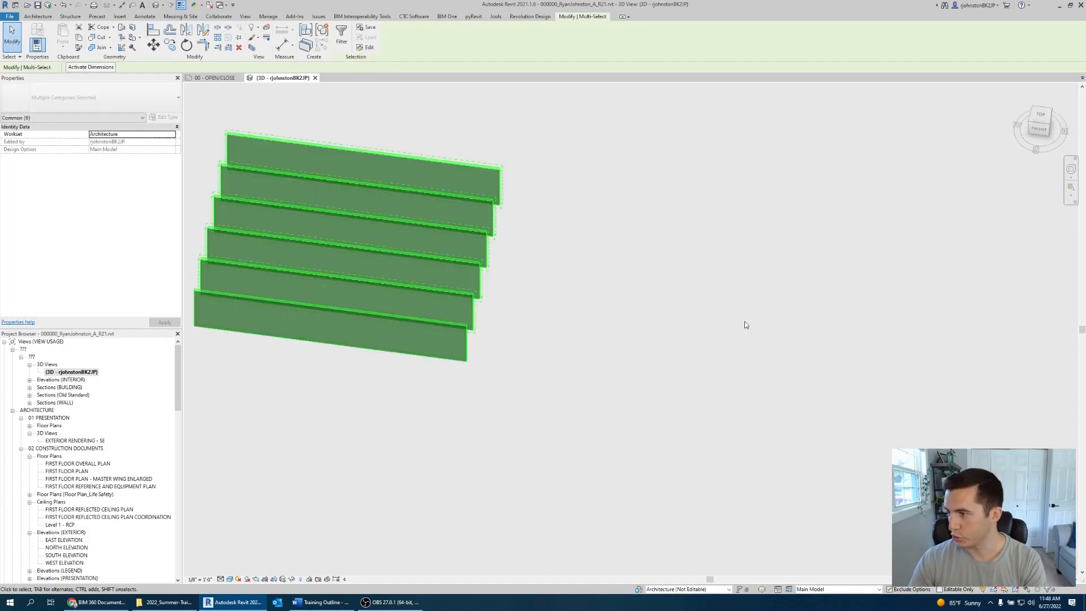
click(599, 279)
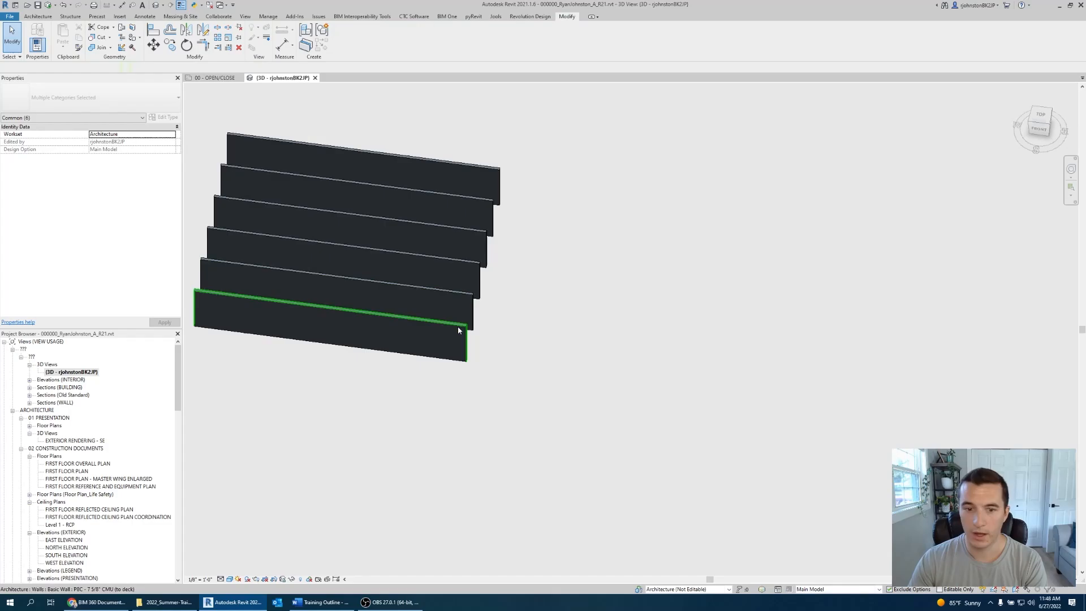
drag(510, 324, 473, 170)
drag(538, 328, 472, 164)
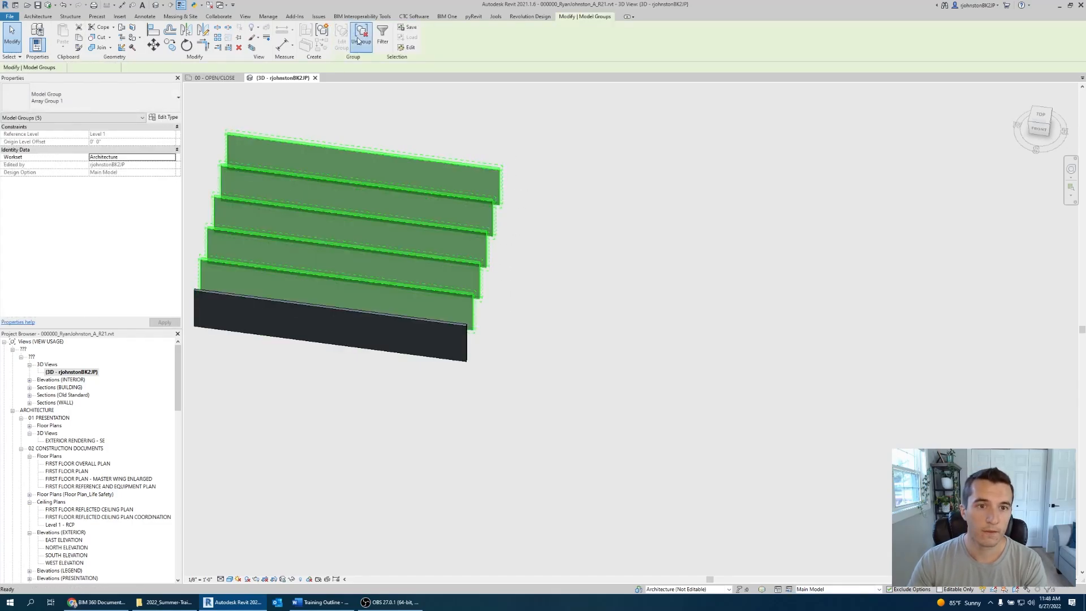
click(615, 334)
mouse_move(295, 147)
shift+middle_down()
mouse_move(417, 286)
mouse_move(306, 150)
shift+middle_up()
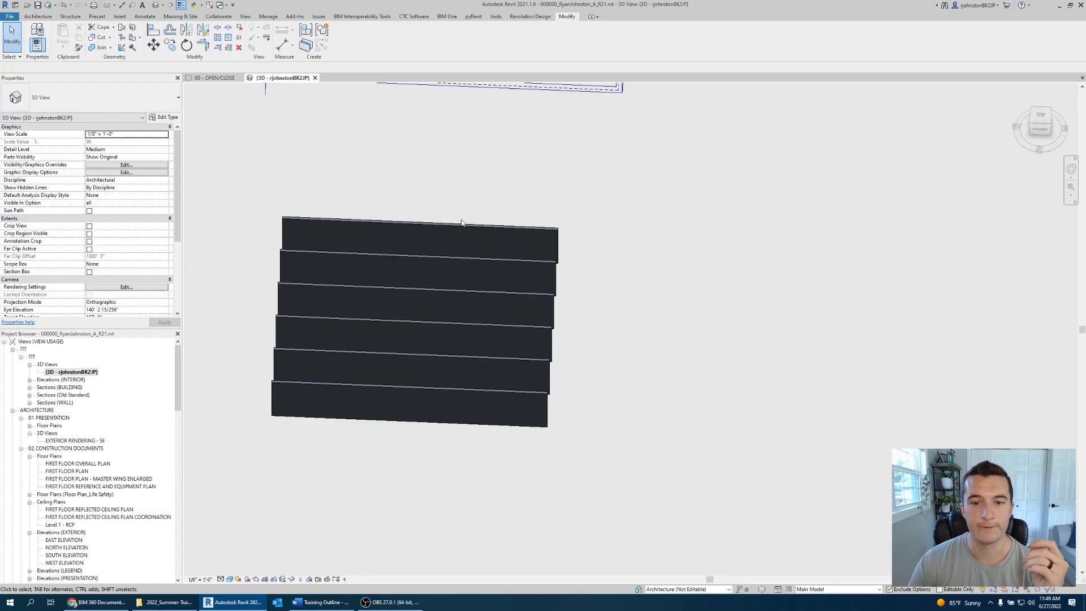
- Delete the five rear walls, keeping only the front wall farthest from the building
click(419, 237)
click(1040, 112)
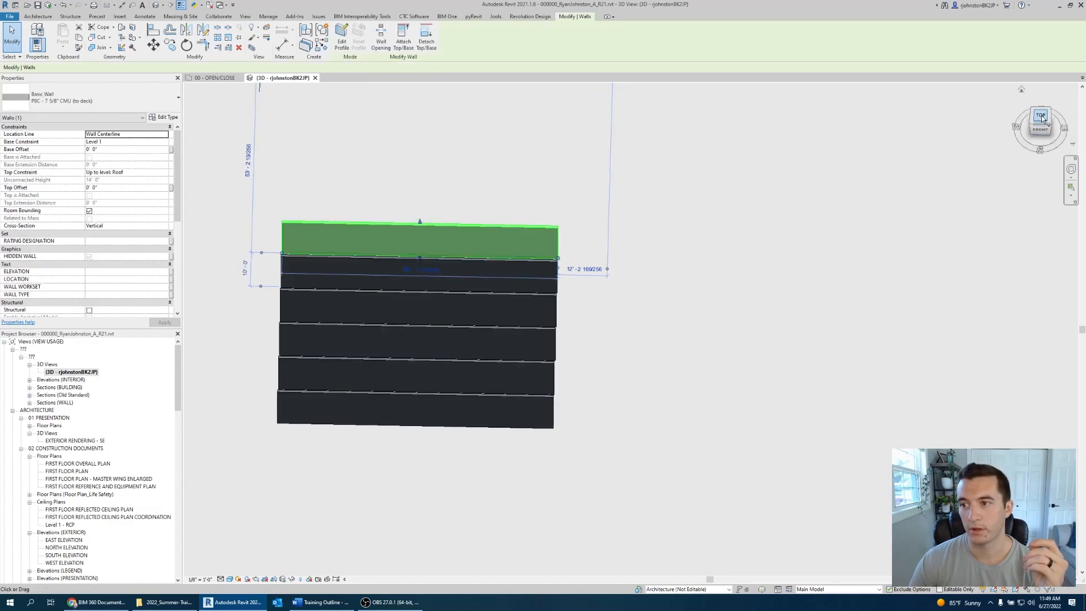
scroll(586, 346, down, 8)
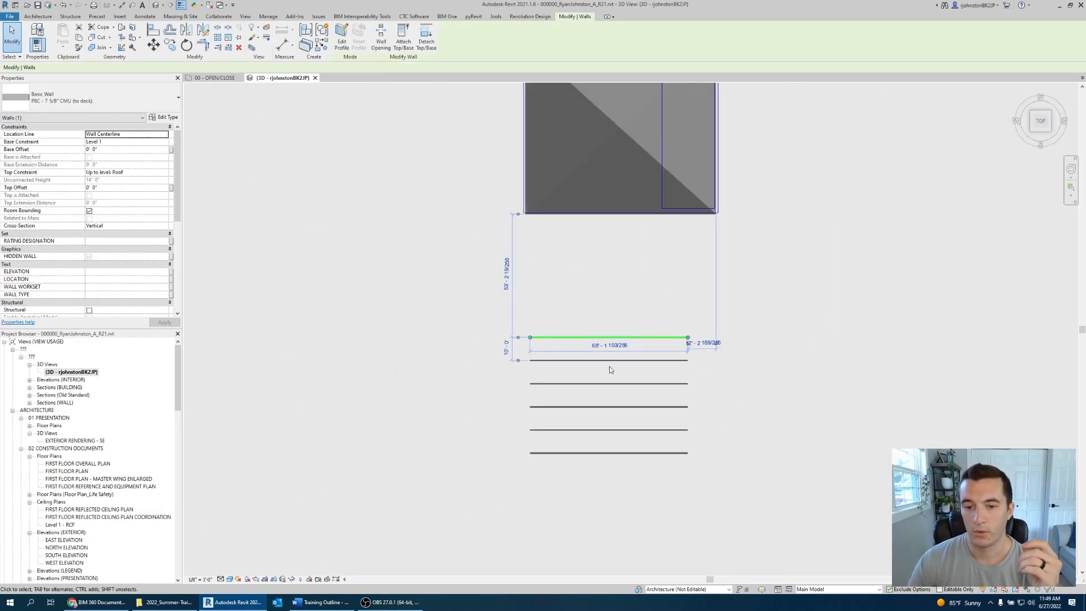
click(766, 399)
scroll(742, 408, up, 2)
scroll(391, 108, down, 1)
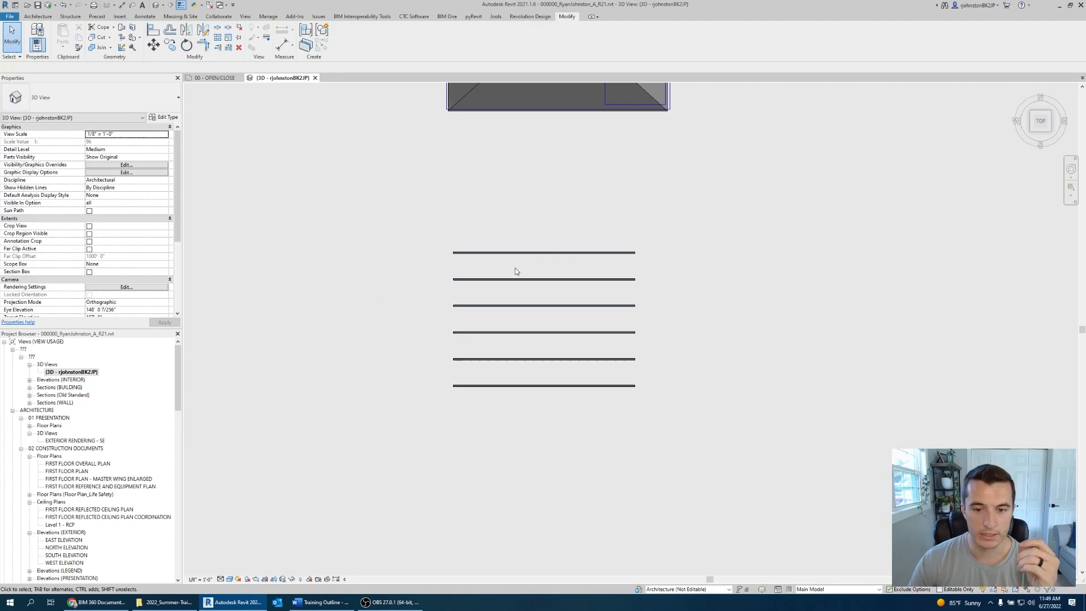
drag(679, 362, 563, 212)
key(Delete)
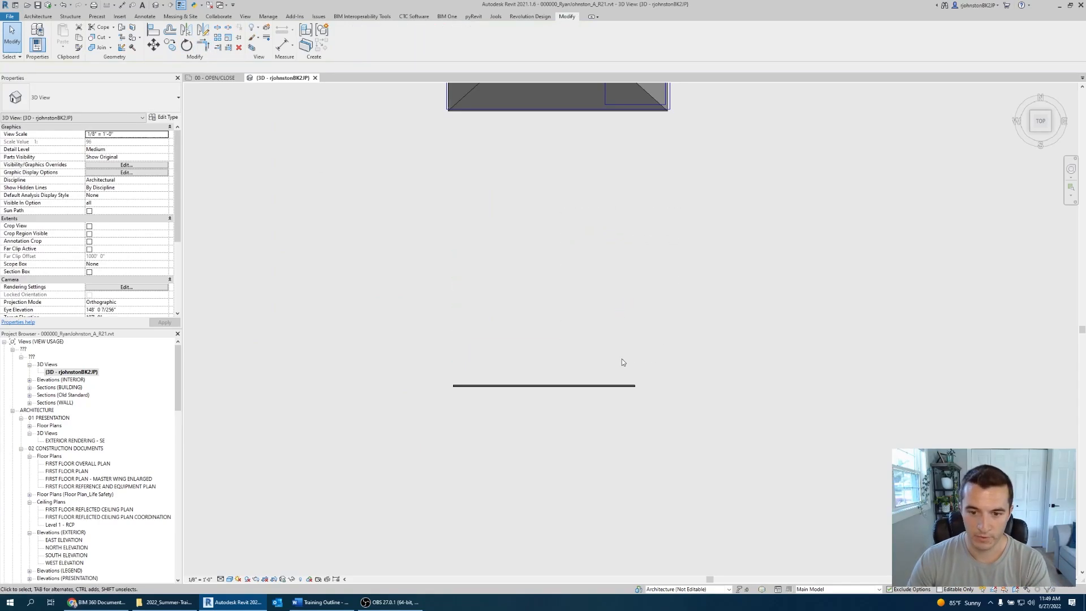
- Copy the remaining wall about 21'-6" straight toward the building
click(617, 386)
key(c)
key(o)
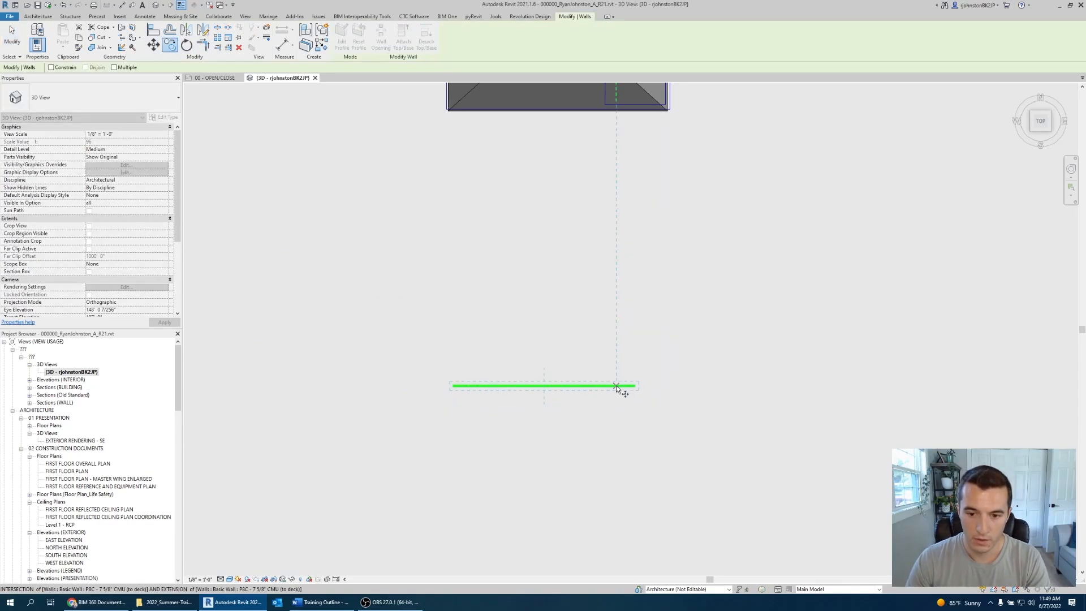
click(617, 386)
click(617, 328)
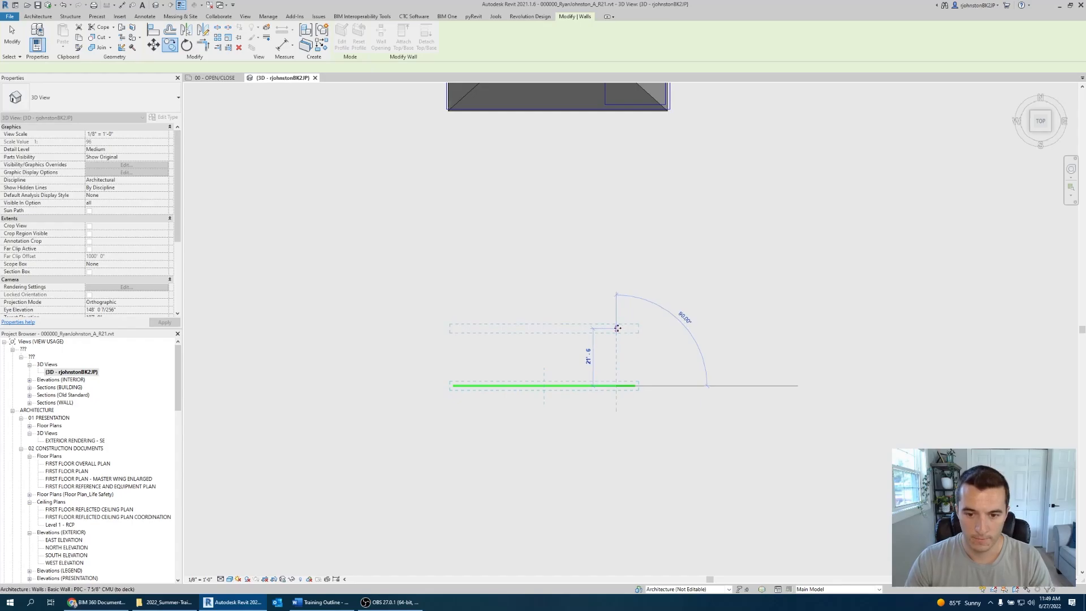
- Swing the copied wall's right end to directly above its left end, making it perpendicular to the original and about 45' long
key(d)
key(m)
click(454, 328)
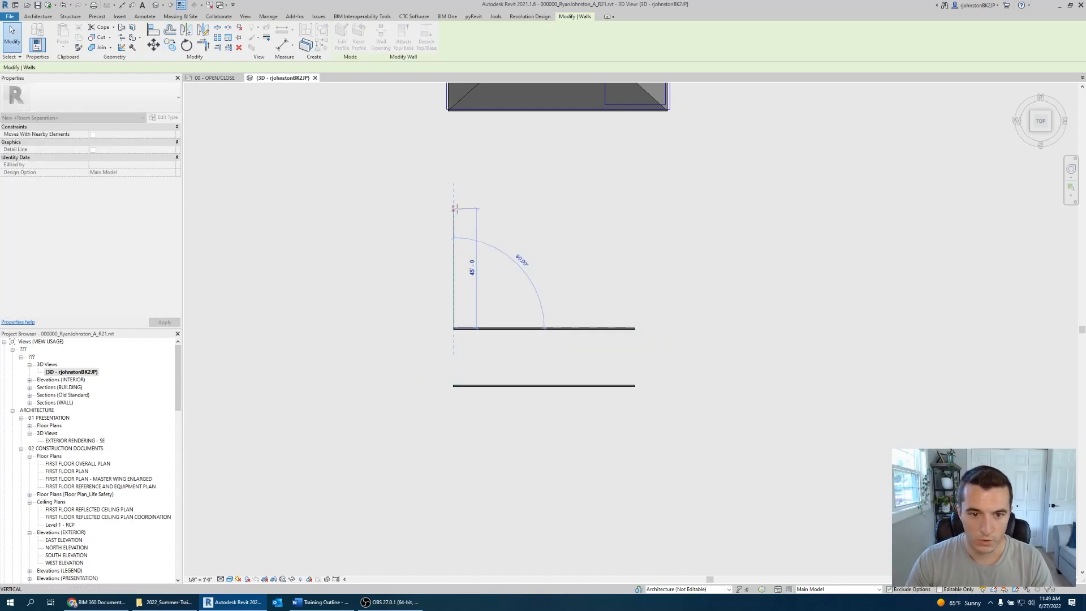
drag(456, 209, 455, 209)
click(655, 335)
- Move the lower horizontal wall a short distance right, clear of the vertical wall's line, and deselect it
middle_drag(654, 335, 617, 341)
drag(523, 392, 562, 392)
click(762, 437)
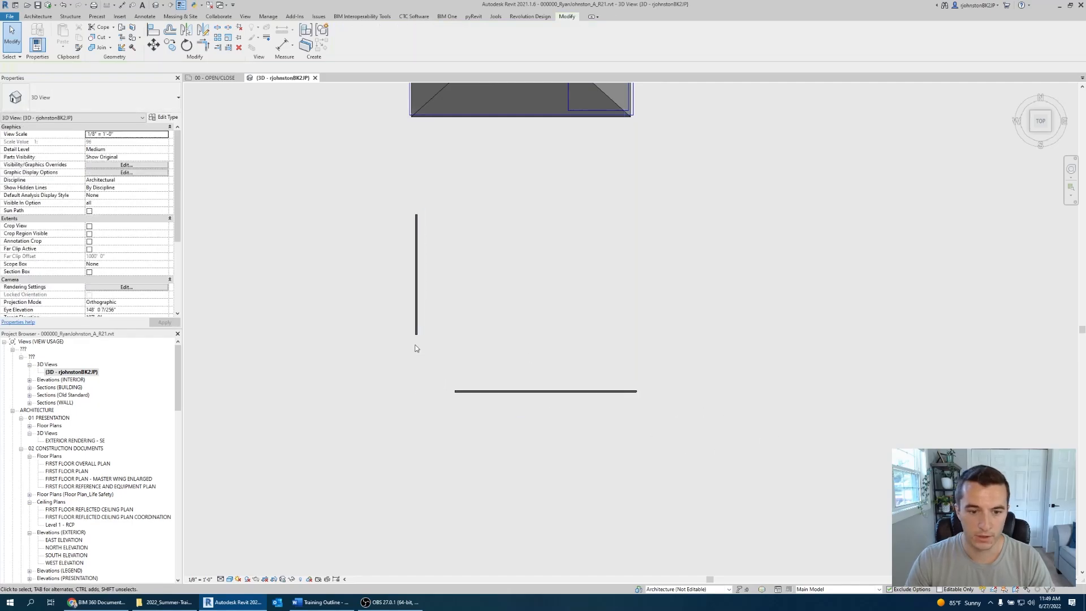
- Stretch the horizontal wall's left end and the vertical wall's lower end into a shared corner, and undo both stretches
middle_drag(500, 387, 516, 424)
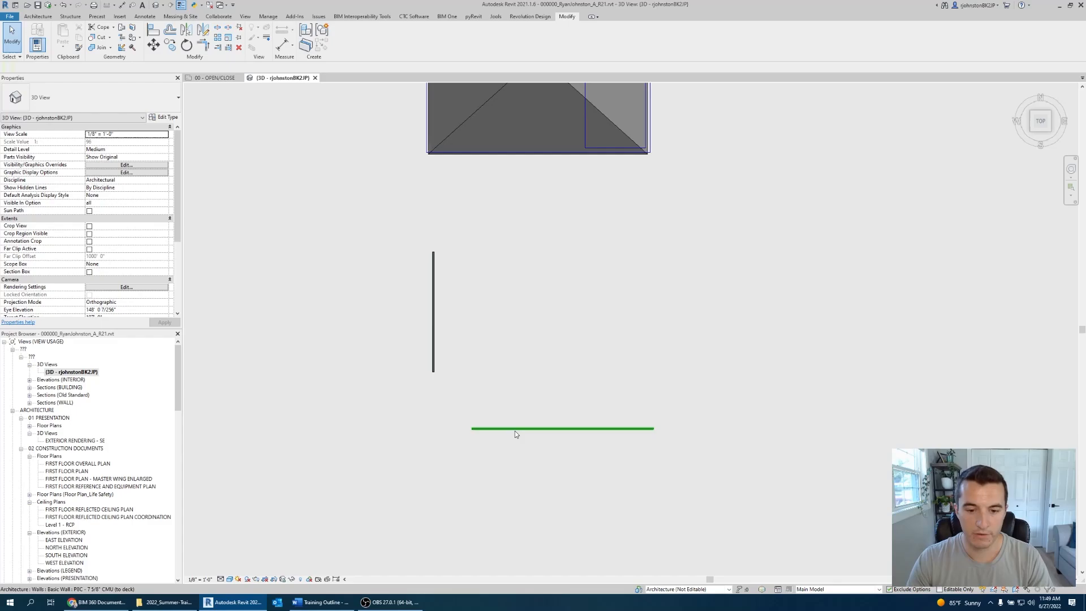
click(515, 431)
drag(474, 432, 433, 428)
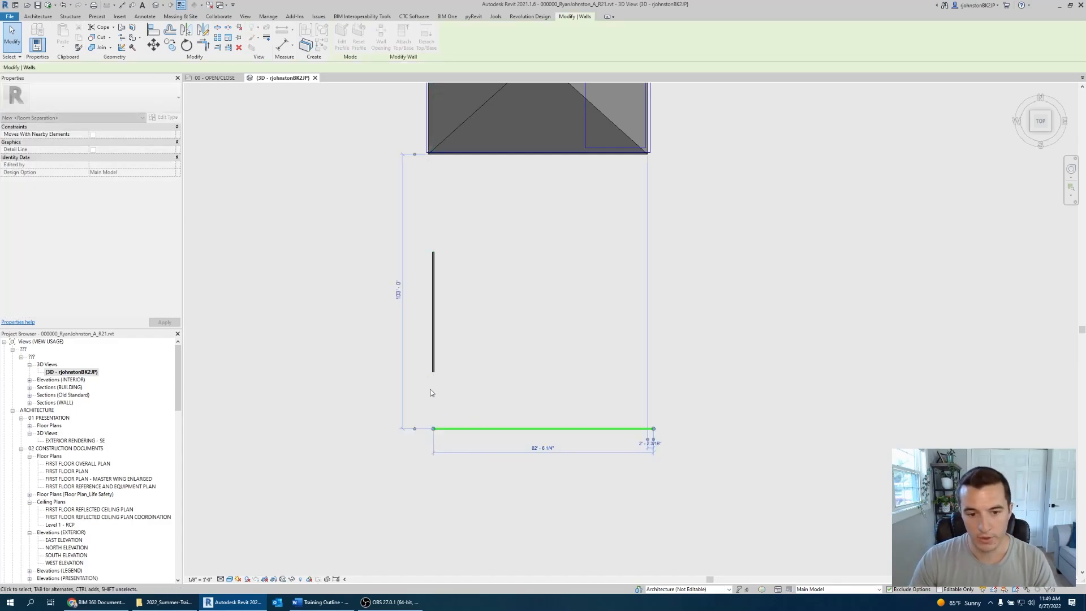
click(435, 371)
drag(434, 372, 433, 428)
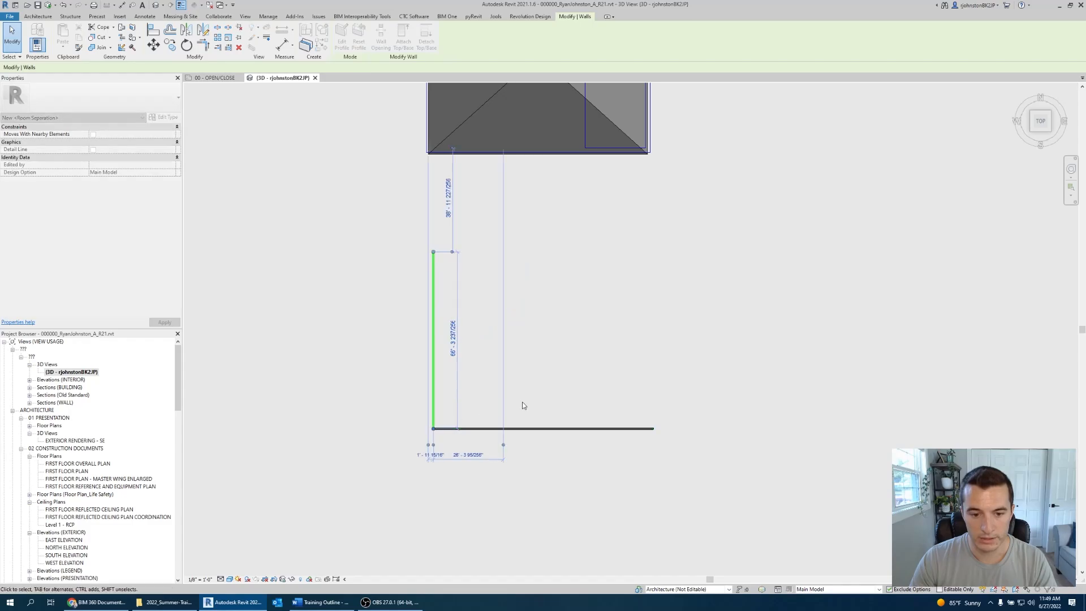
click(626, 400)
key(ctrl+z)
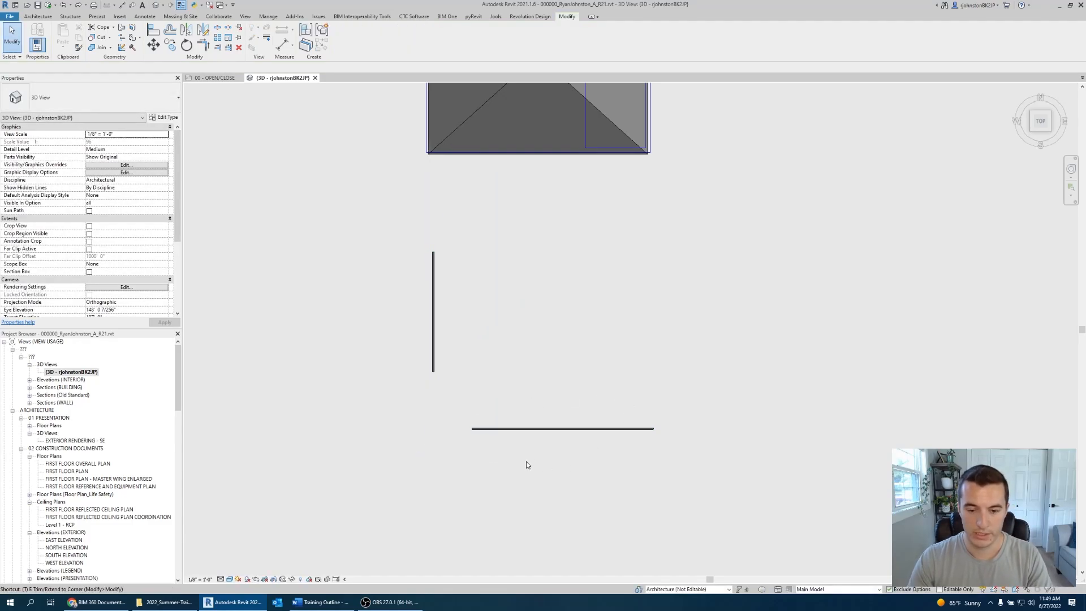
- Join the horizontal and vertical walls in a corner with Trim/Extend to Corner
key(r)
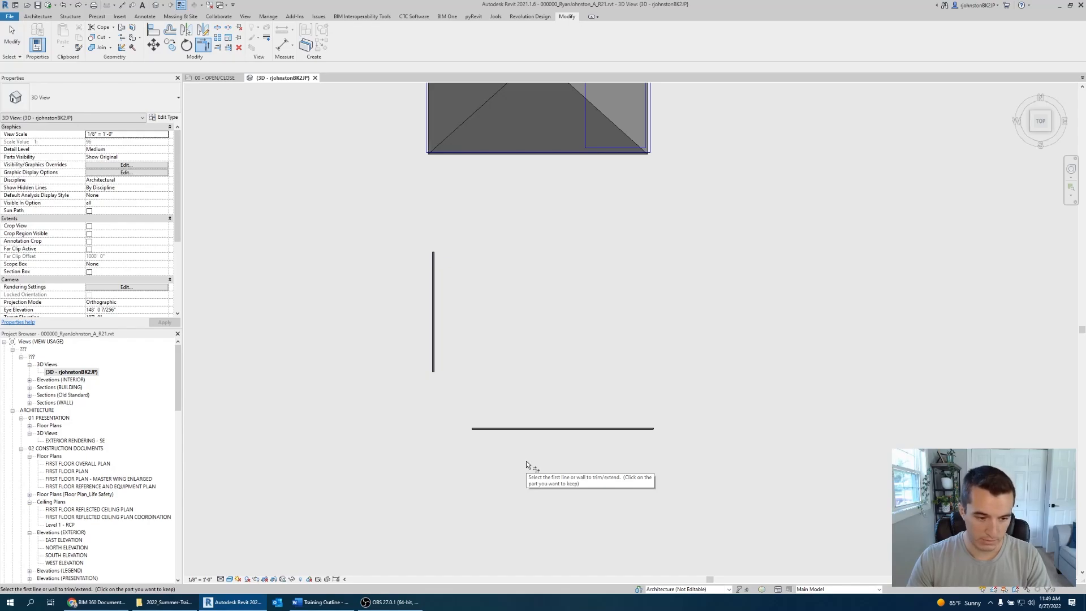
click(510, 428)
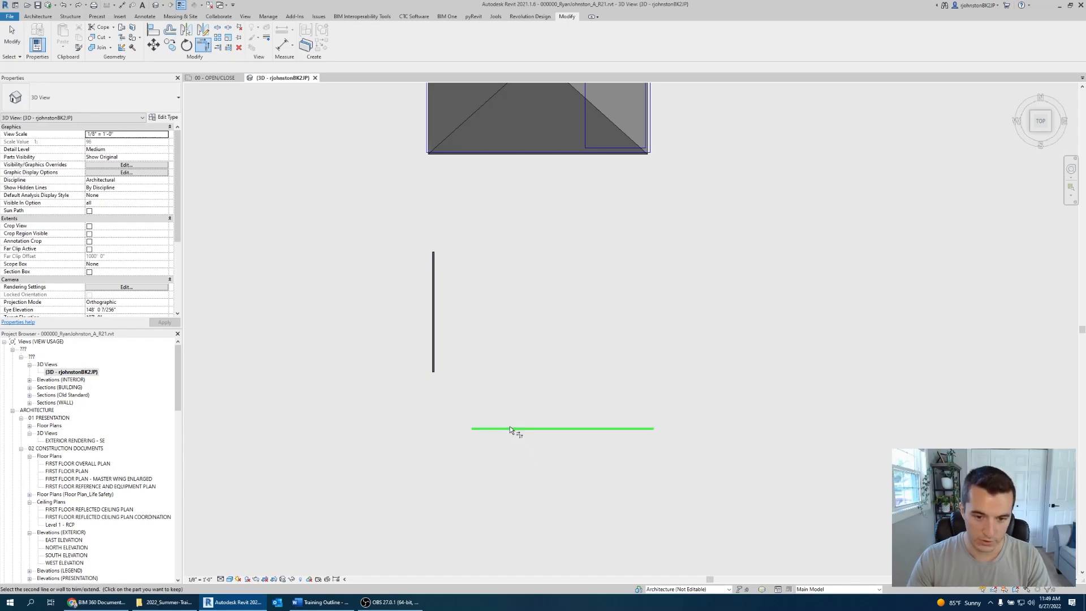
click(434, 352)
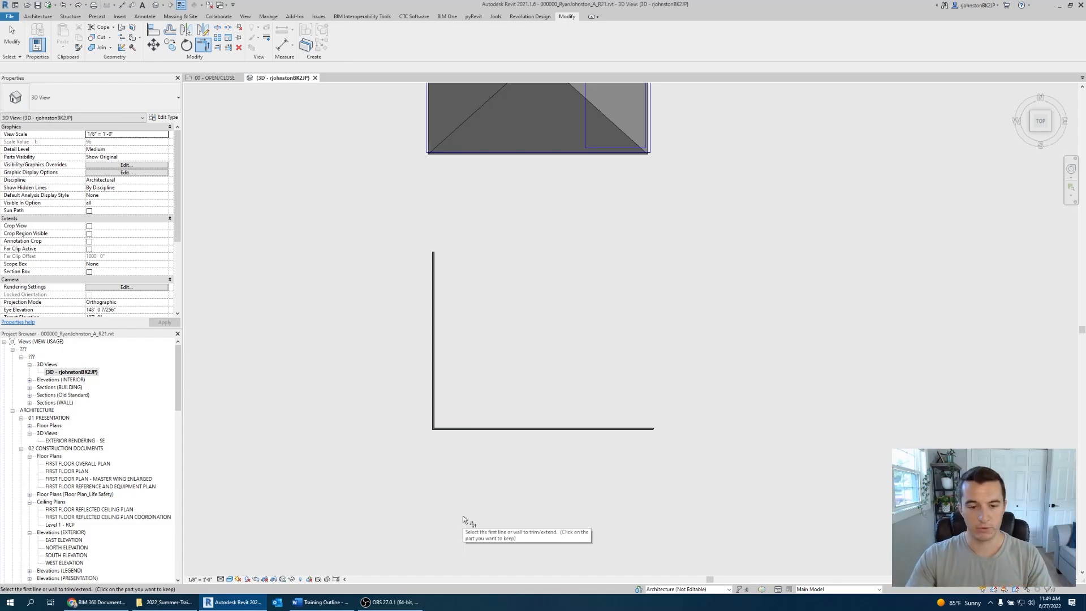
key(Escape)
- Extend the horizontal wall left to about 137' and the vertical wall down to about 94' so they cross
click(437, 429)
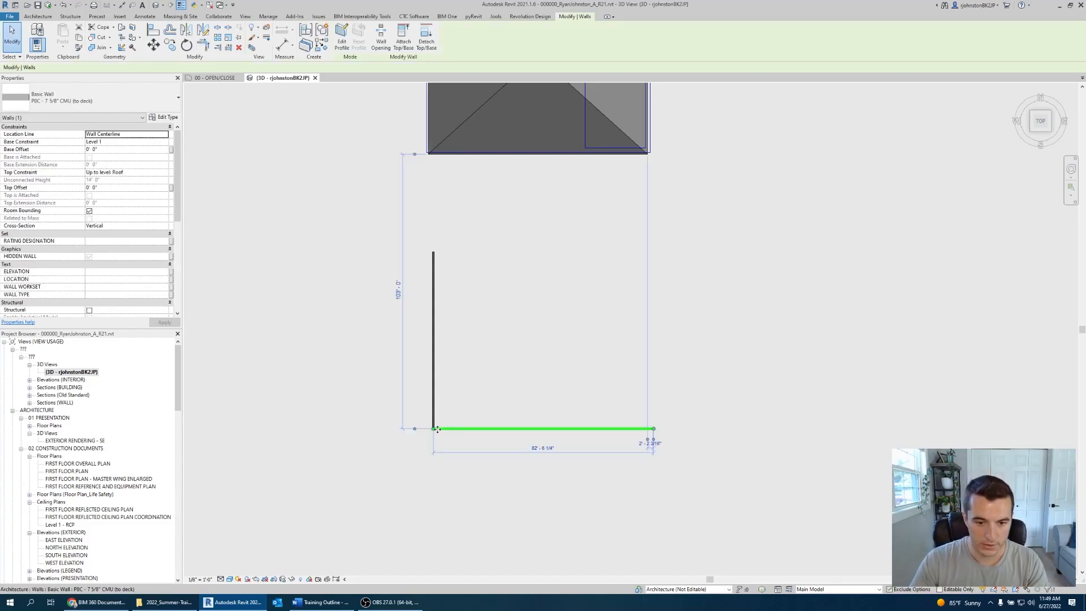
drag(437, 428, 289, 428)
click(432, 534)
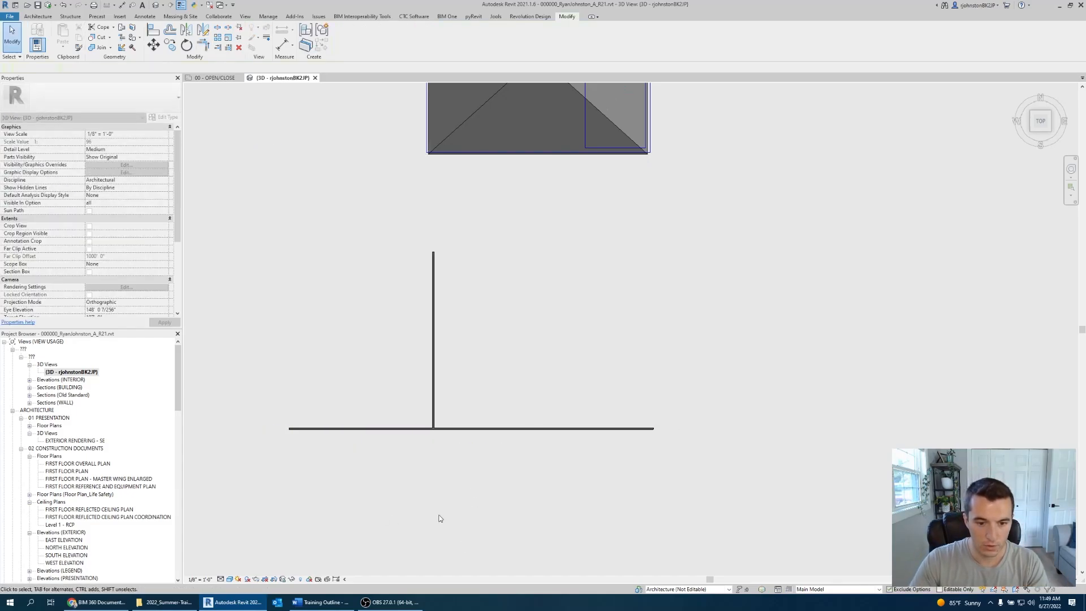
click(433, 376)
drag(433, 428, 434, 502)
click(367, 484)
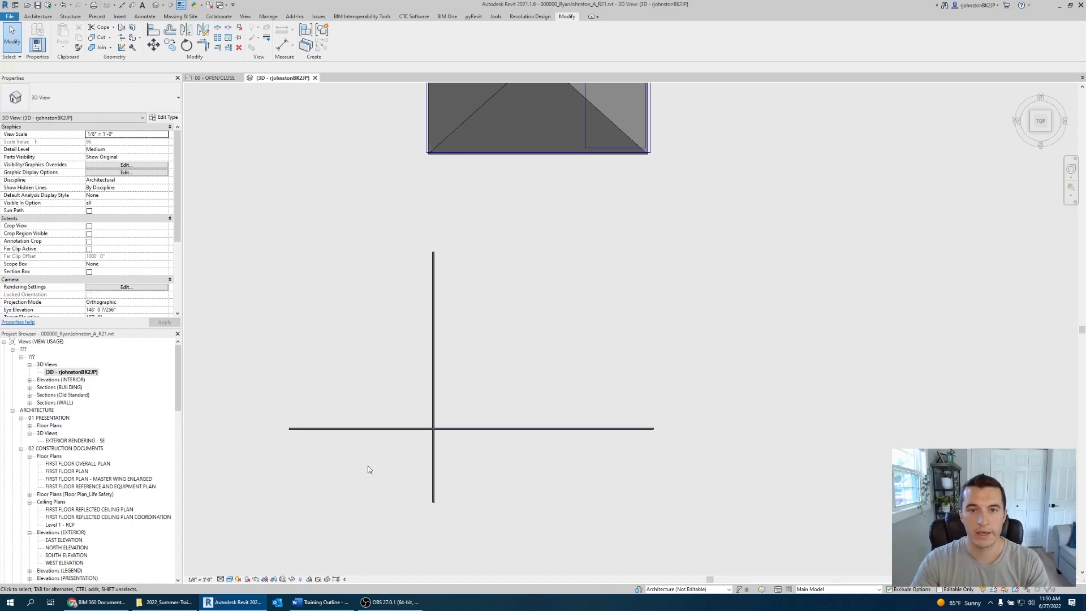
- Trim the crossing walls to a corner, keeping the vertical wall's upper part and the horizontal wall's left part, and undo the trim
middle_drag(367, 466, 369, 489)
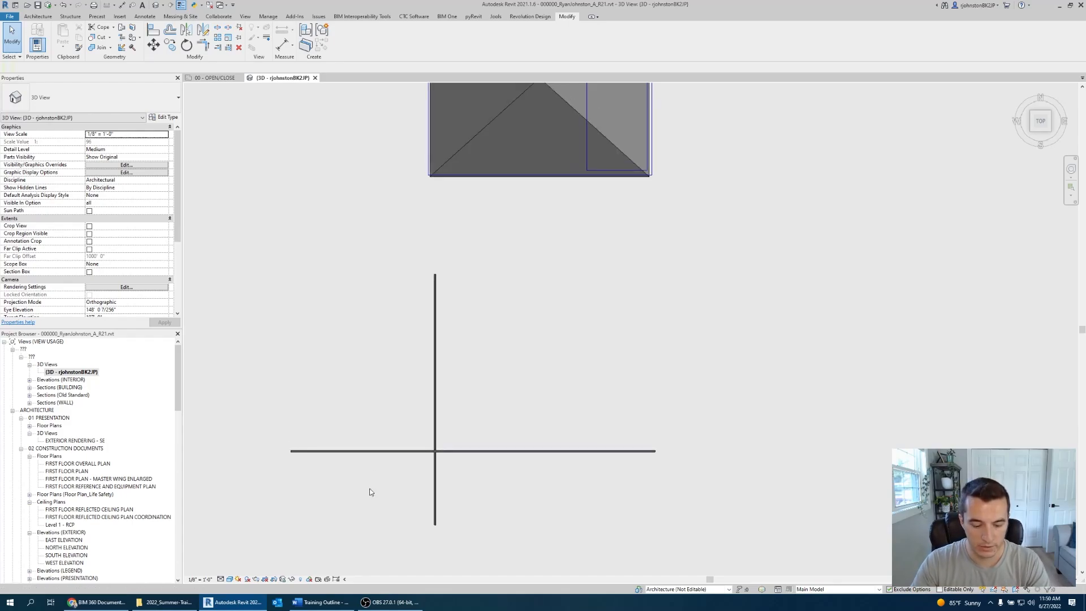
middle_drag(373, 487, 380, 470)
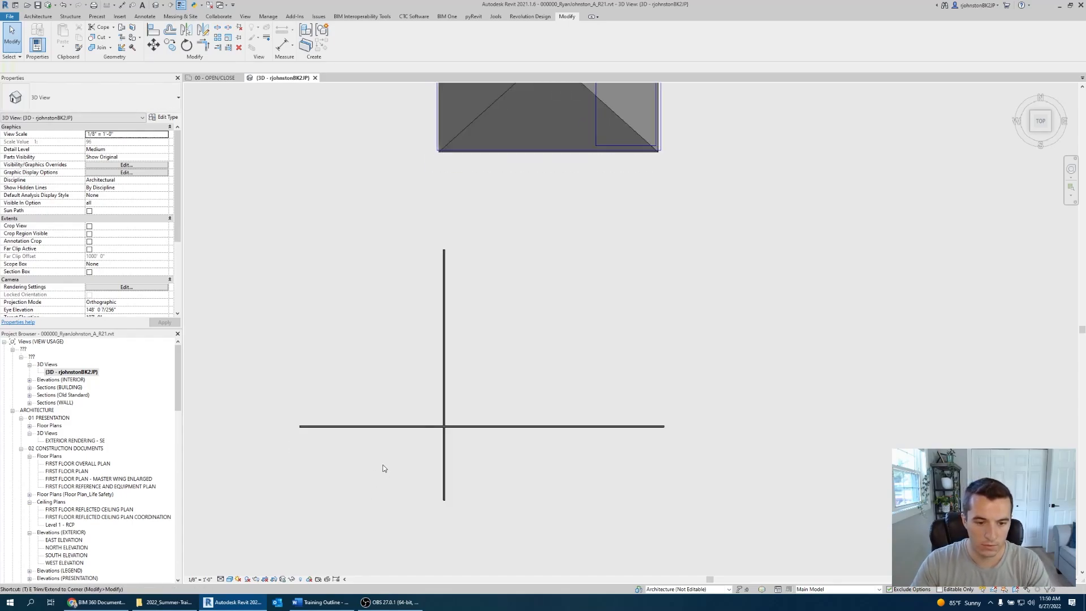
key(t)
key(r)
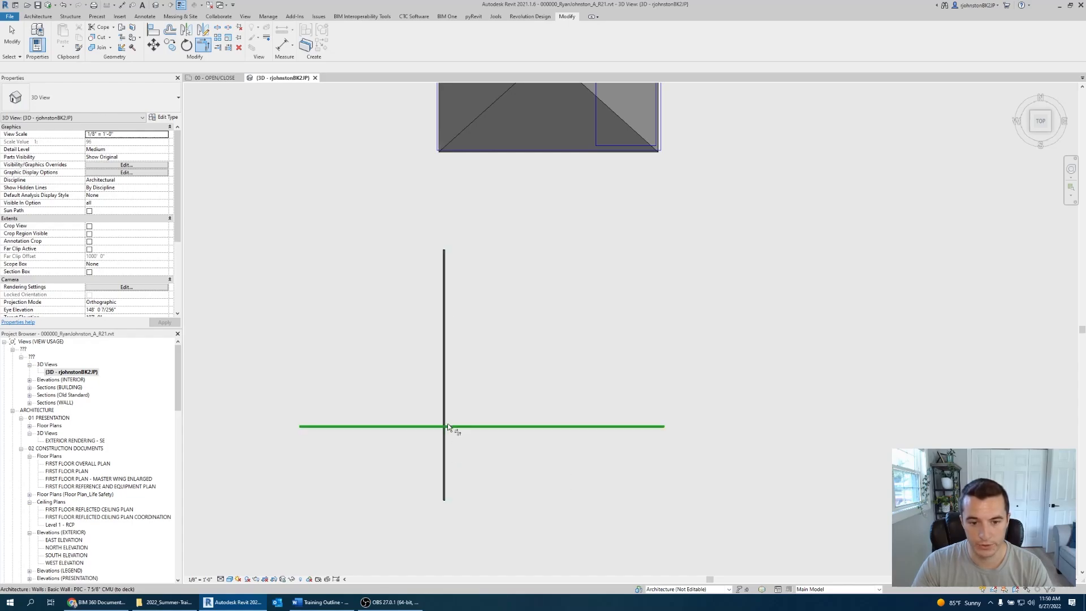
click(445, 384)
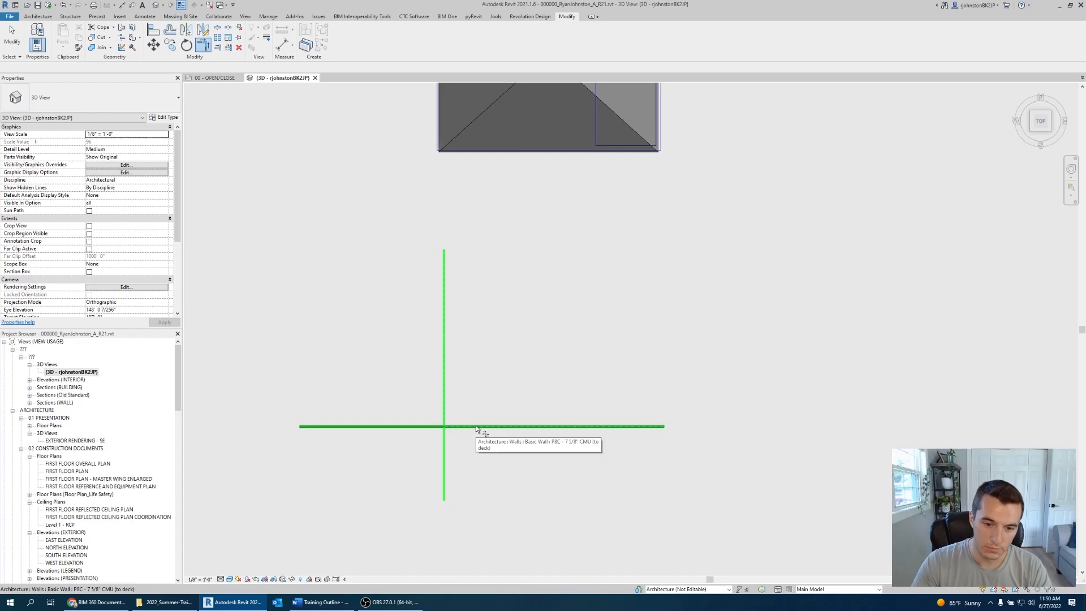
click(422, 428)
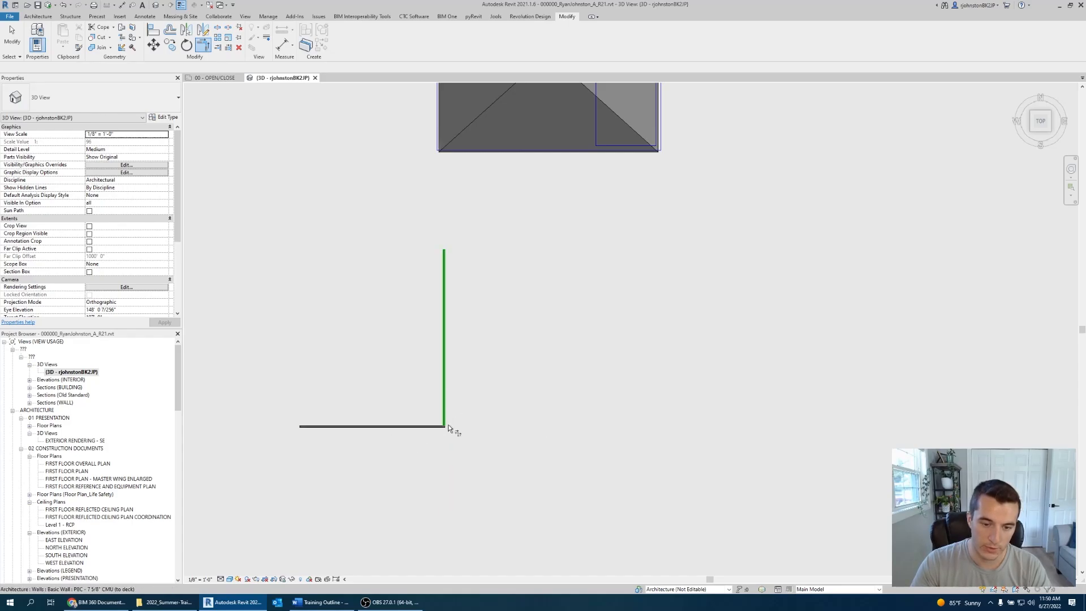
key(ctrl+z)
- Trim the crossing walls to a corner, keeping the upper and right parts, and undo the trim
click(446, 403)
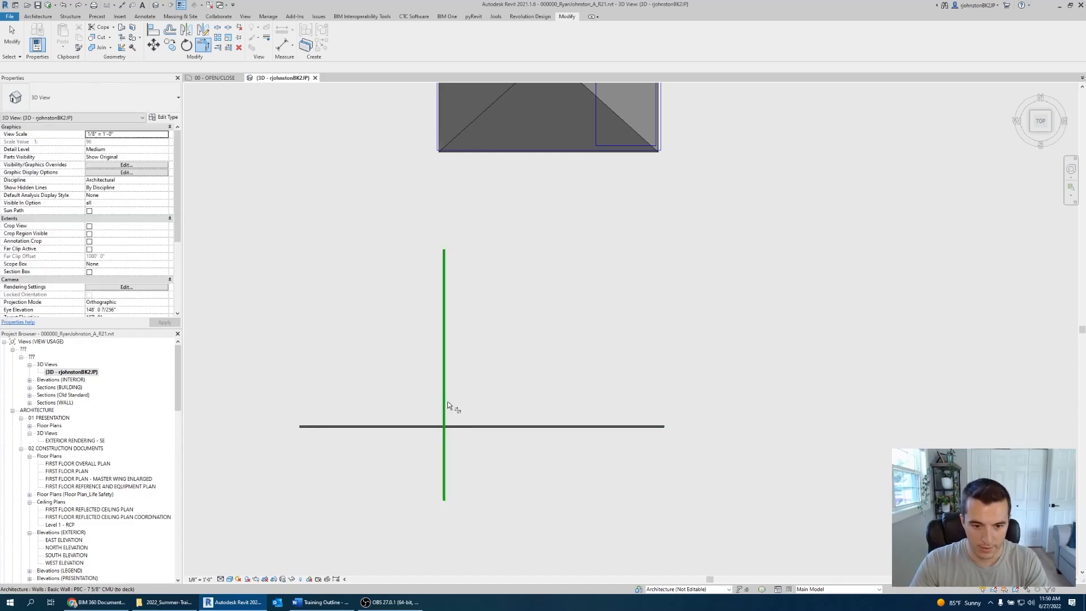
click(486, 428)
key(ctrl+z)
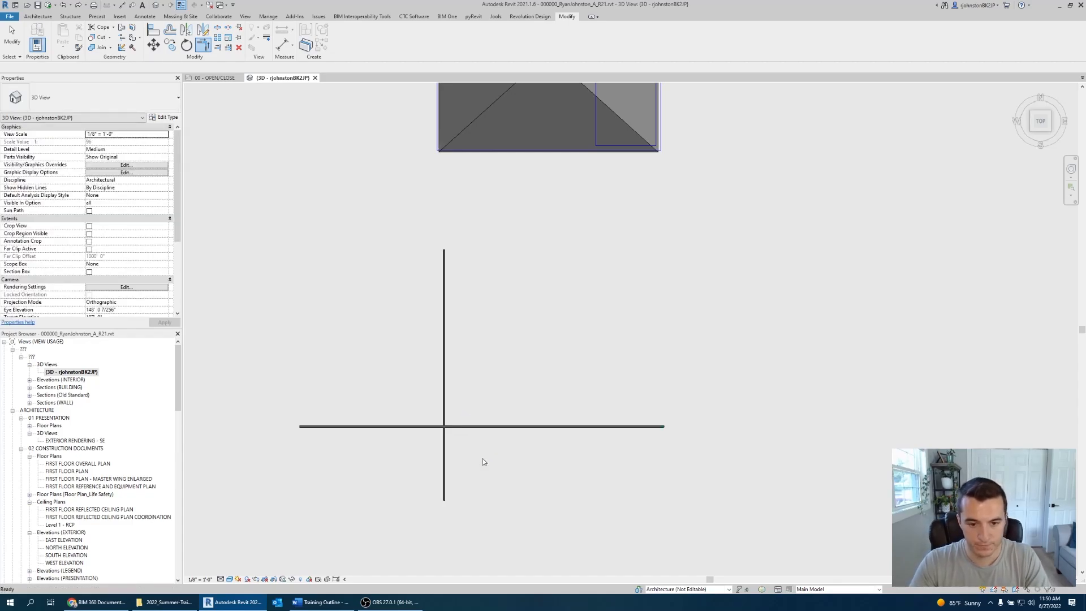
- Trim the crossing walls to a corner, keeping the left and lower parts, and undo the trim
click(408, 428)
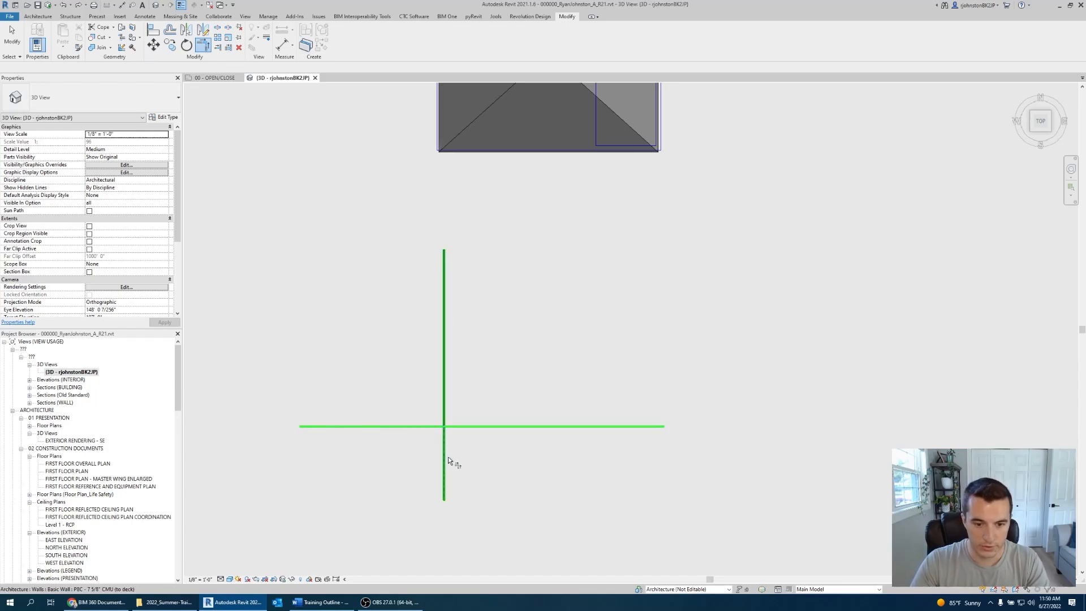
click(447, 458)
key(Escape)
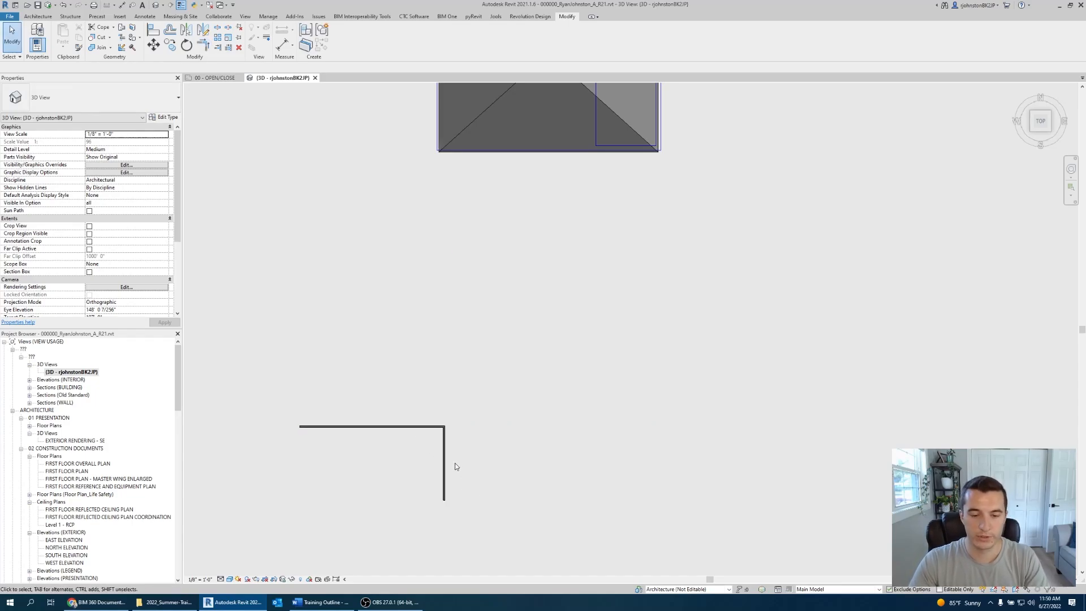
key(ctrl+z)
scroll(485, 470, down, 2)
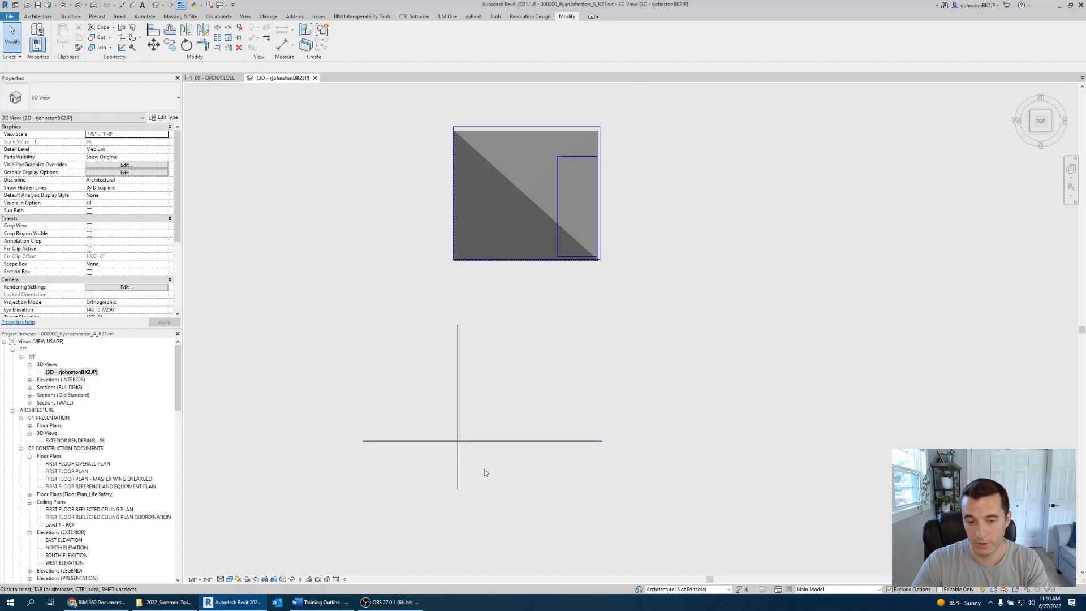
drag(484, 471, 442, 426)
key(Escape)
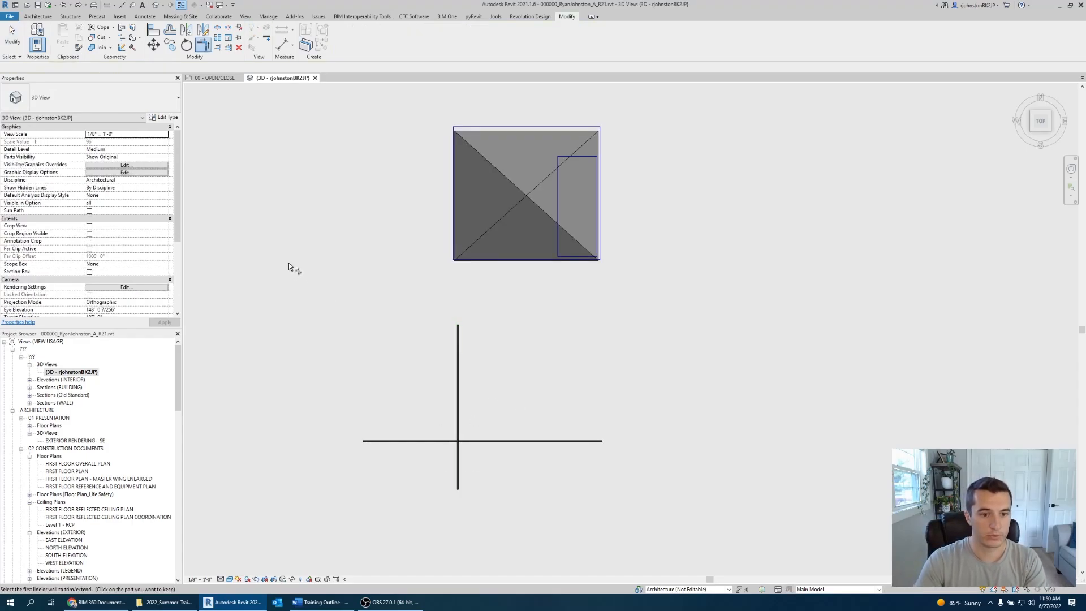
key(Escape)
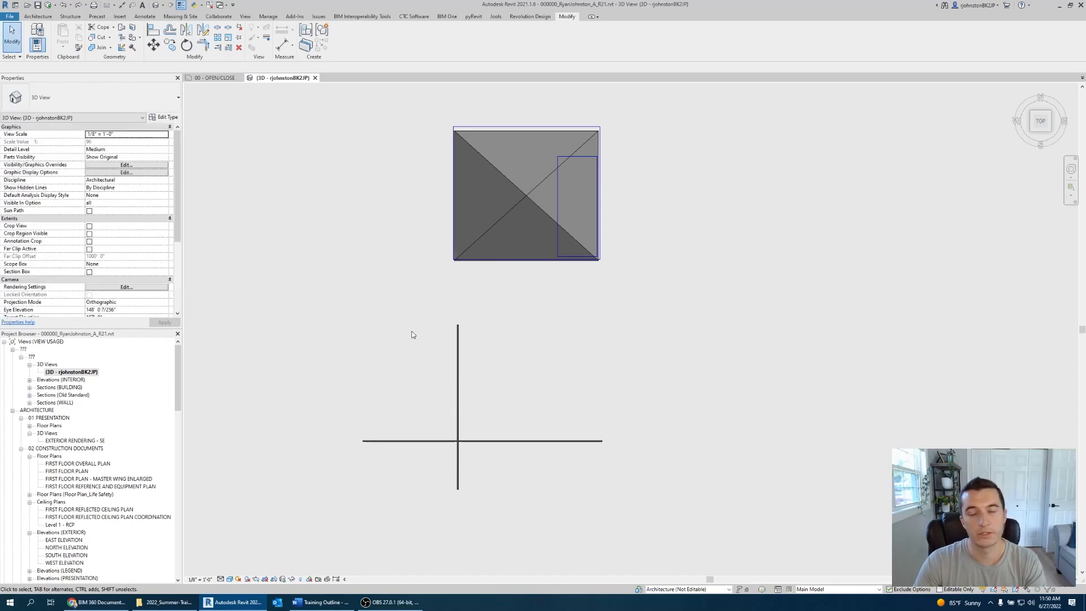
- Copy the vertical wall twice to its right, with both copies crossing the horizontal wall
click(458, 426)
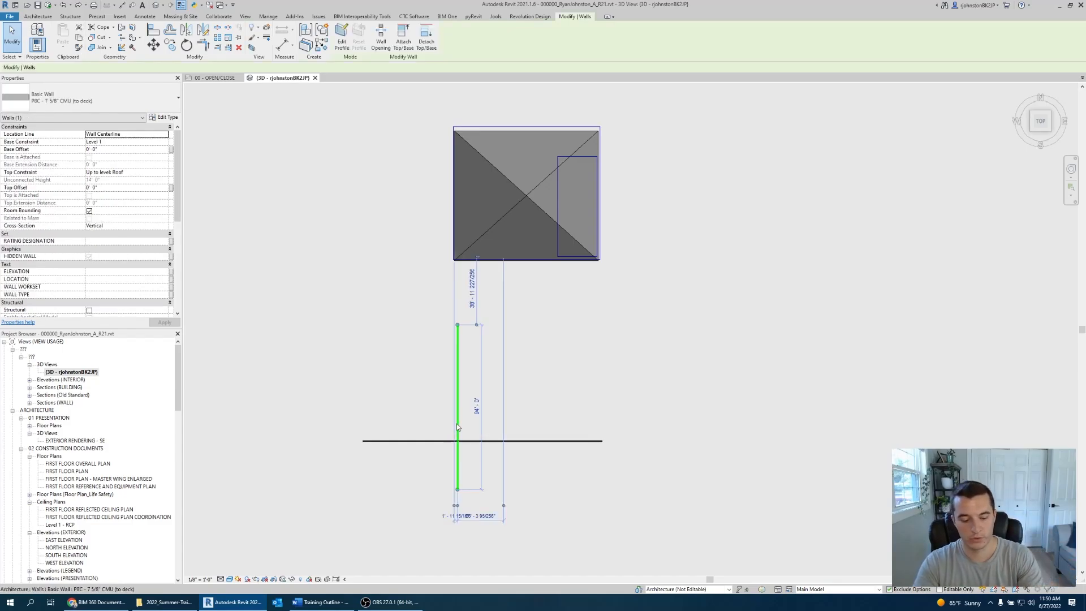
click(509, 406)
key(c)
key(o)
click(509, 406)
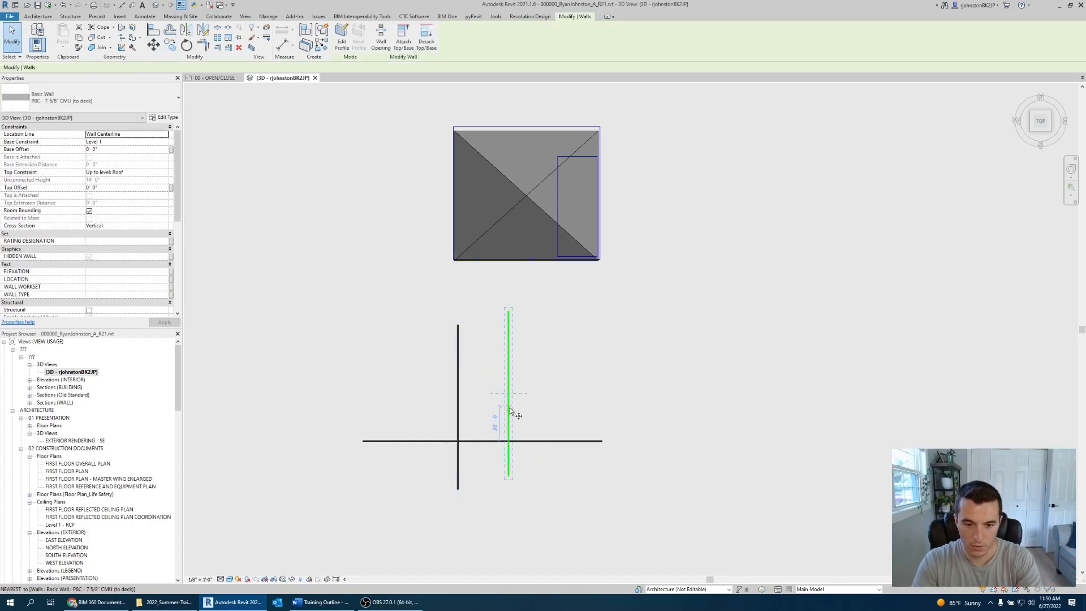
click(594, 388)
click(669, 457)
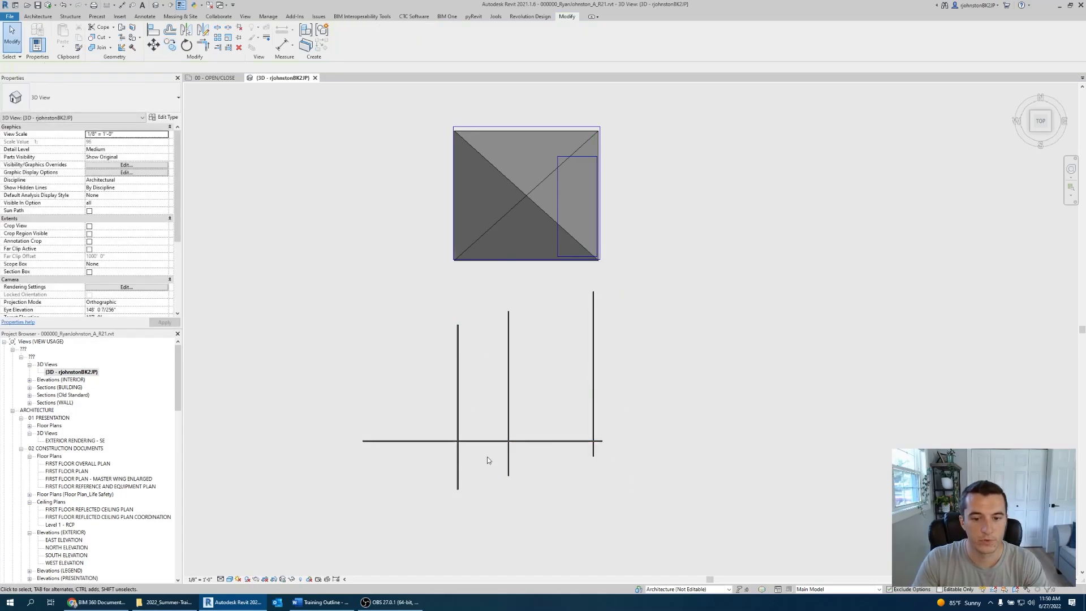
- Trim the three vertical walls to the horizontal wall with Trim/Extend Multiple Elements, keeping their upper parts
click(228, 48)
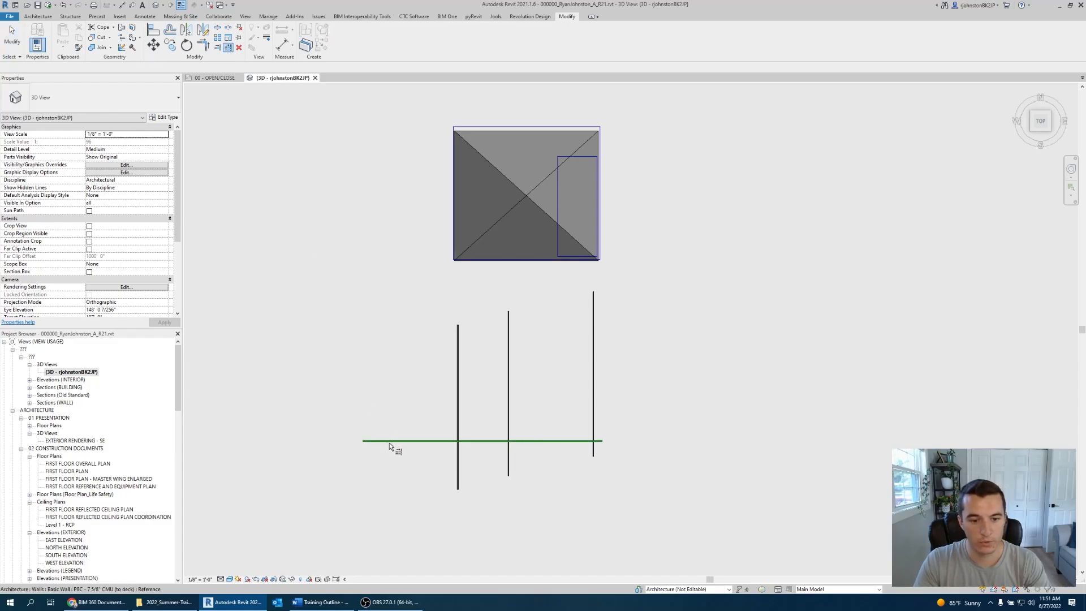
scroll(390, 443, up, 5)
click(511, 440)
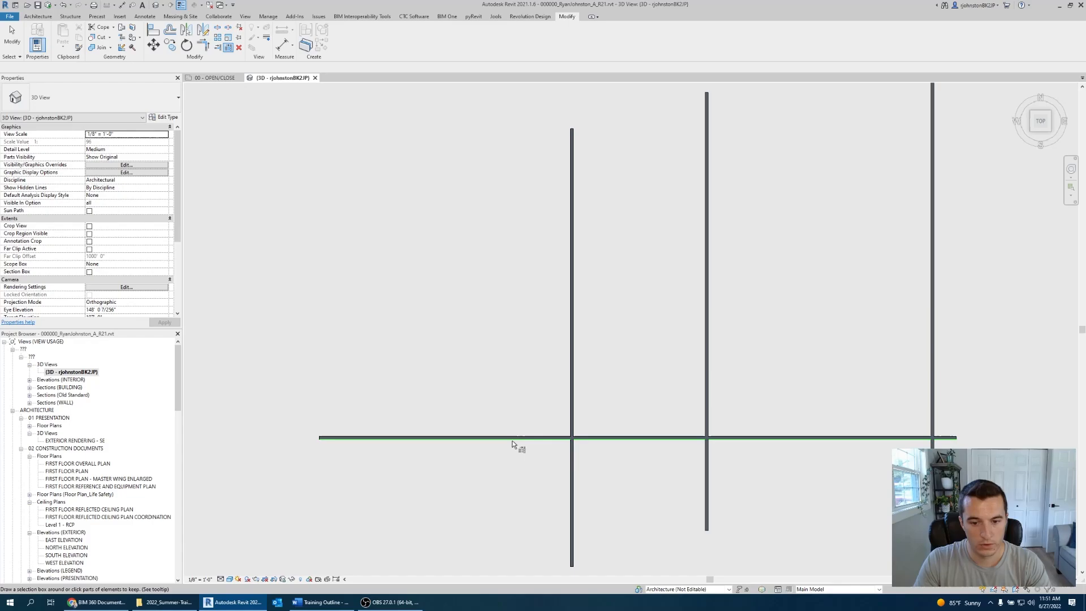
click(575, 391)
click(709, 380)
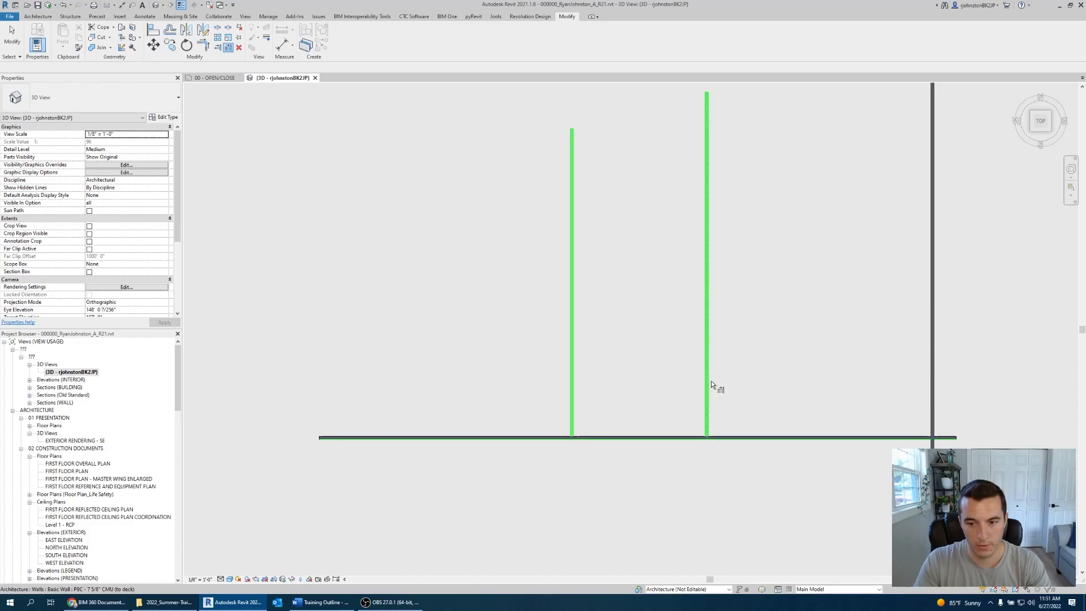
click(929, 378)
key(Escape)
- Delete the three vertical walls, keeping only the horizontal wall
scroll(826, 439, down, 4)
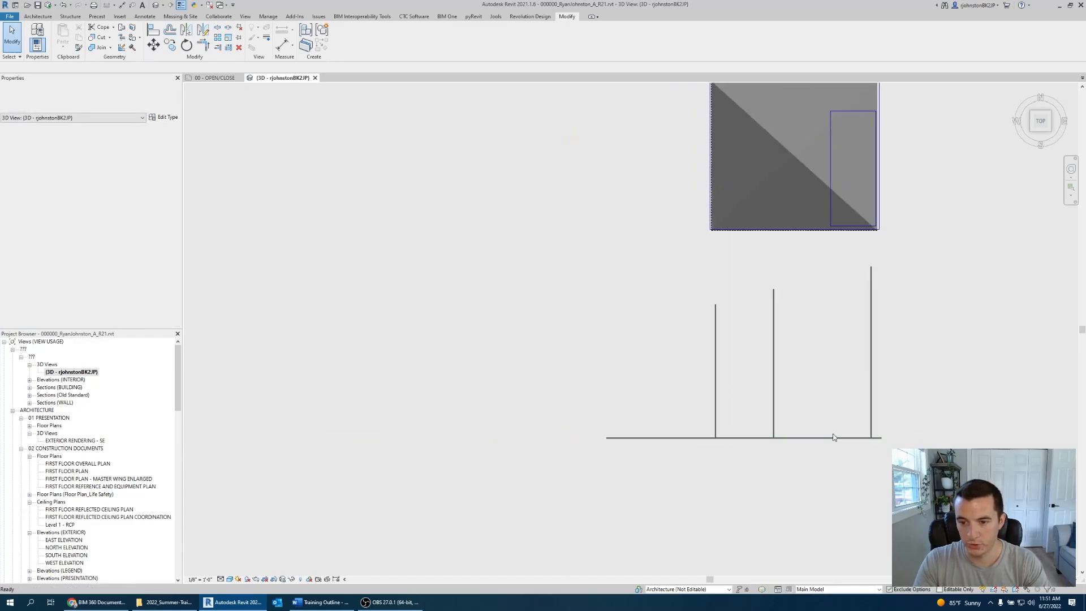
drag(898, 463, 616, 399)
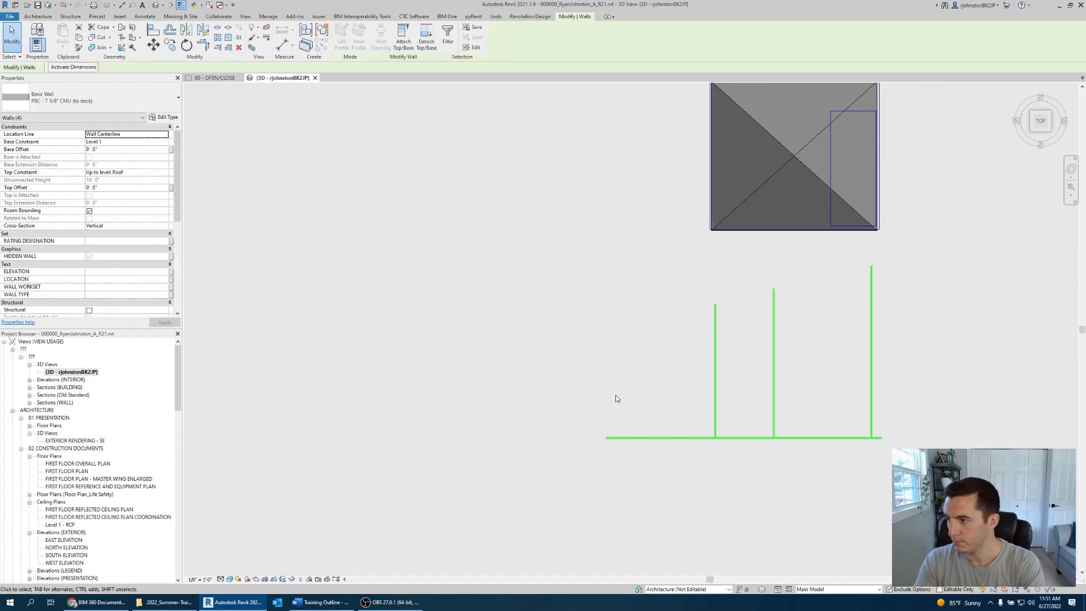
click(833, 316)
drag(860, 388, 569, 329)
key(Delete)
click(709, 439)
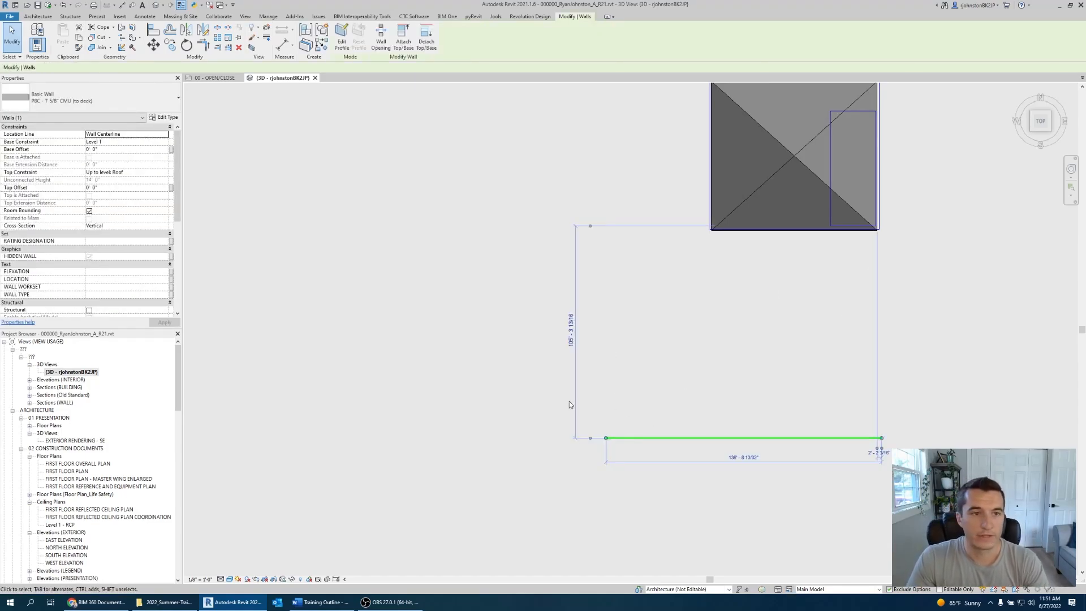
click(538, 365)
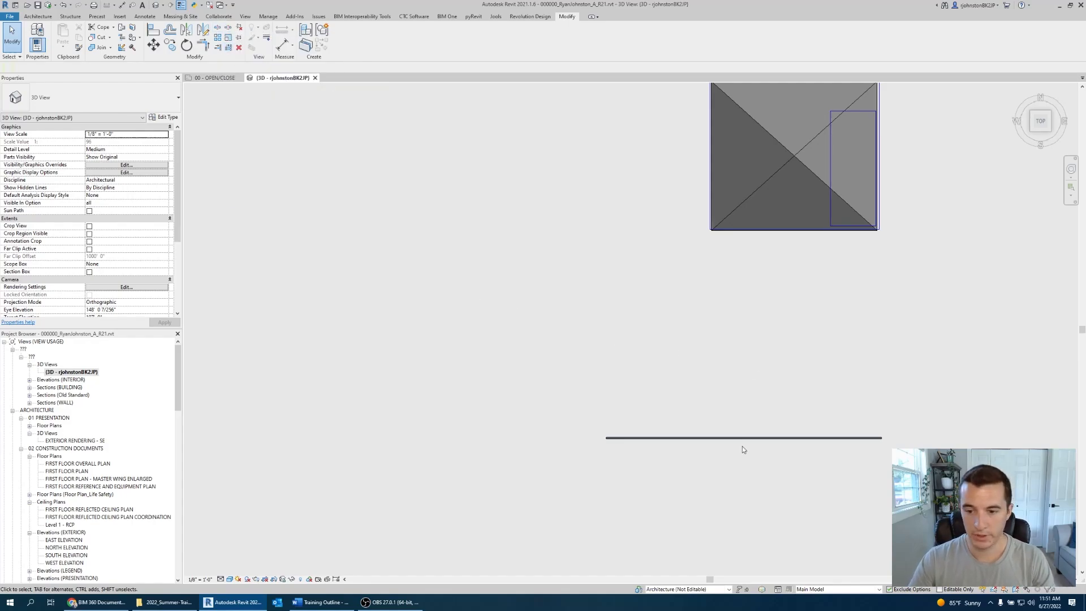
- Split the horizontal wall near its middle with Split Element, and select each segment to check the break
key(s)
key(l)
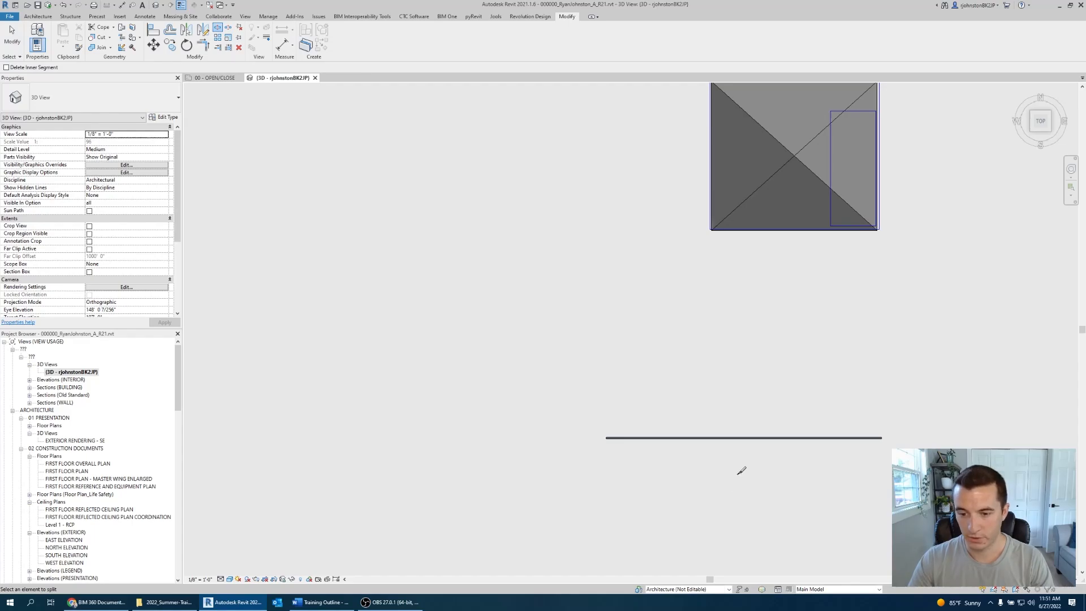
click(747, 437)
scroll(765, 470, up, 5)
key(Escape)
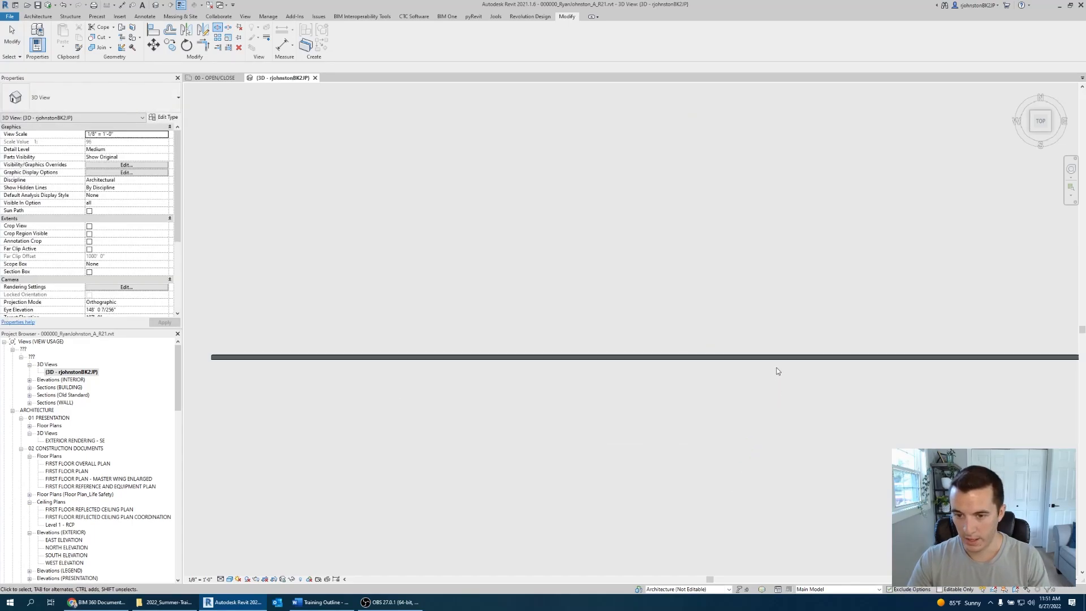
click(771, 358)
click(626, 358)
click(792, 376)
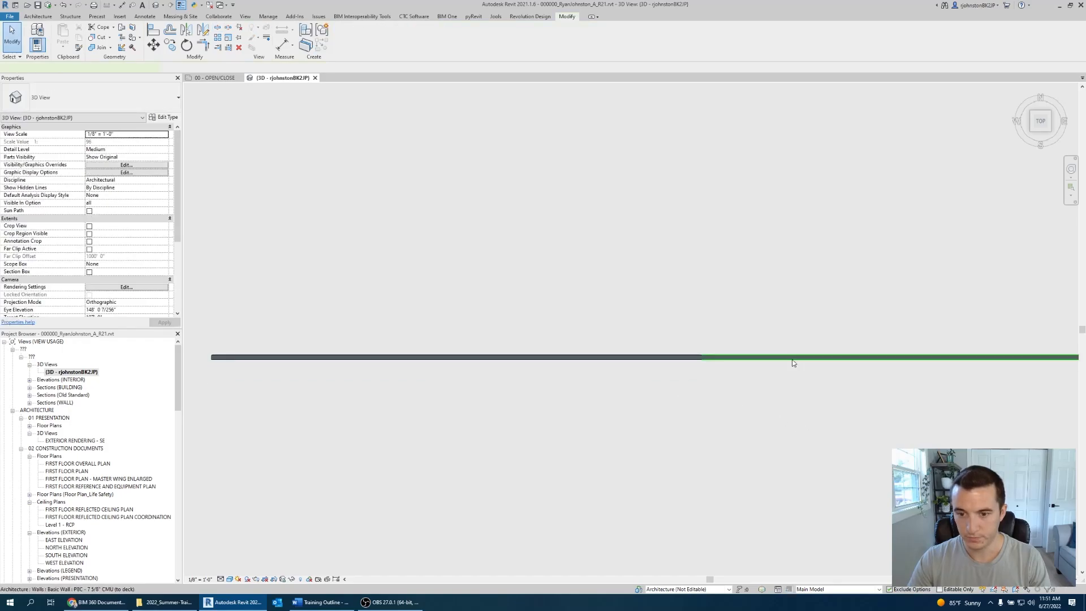
- Cut a gap in the horizontal wall near the existing break using Split Element with Delete Inner Segment enabled
click(792, 362)
scroll(786, 437, down, 3)
click(785, 438)
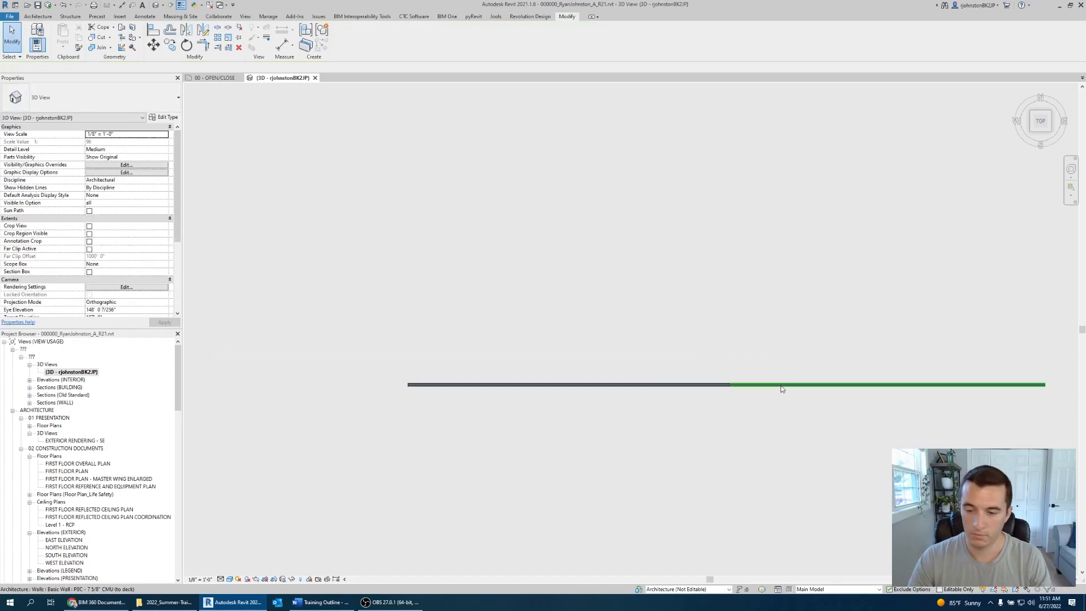
key(s)
key(l)
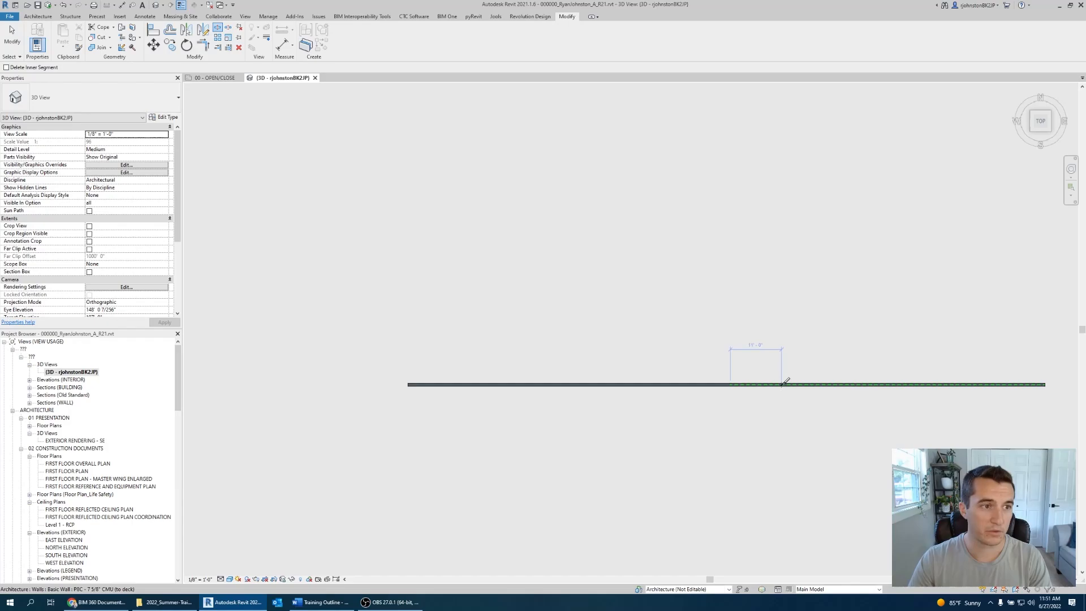
click(6, 68)
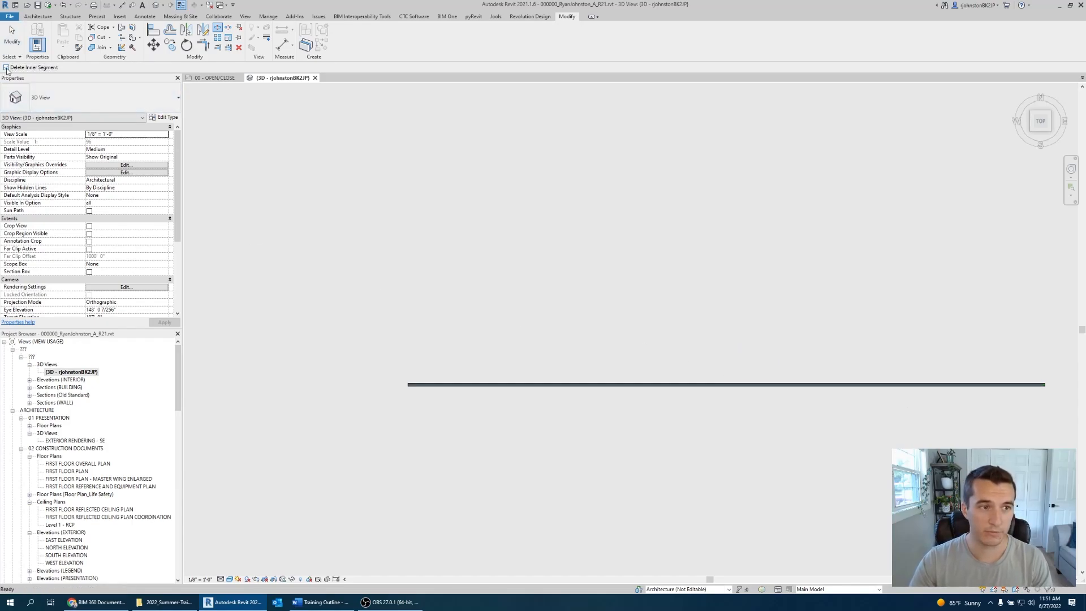
click(730, 384)
click(673, 384)
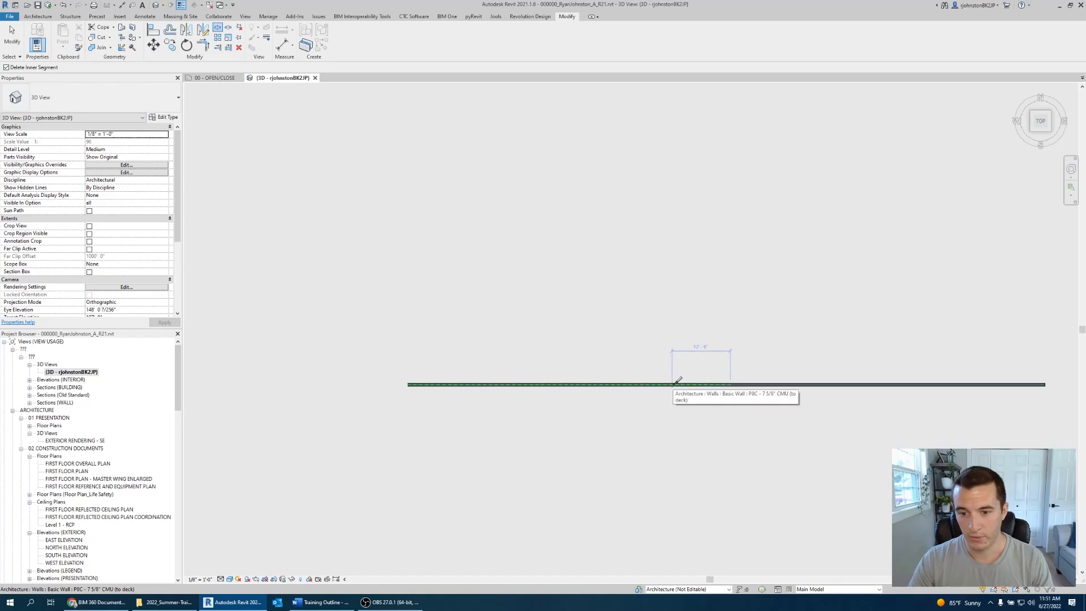
click(696, 385)
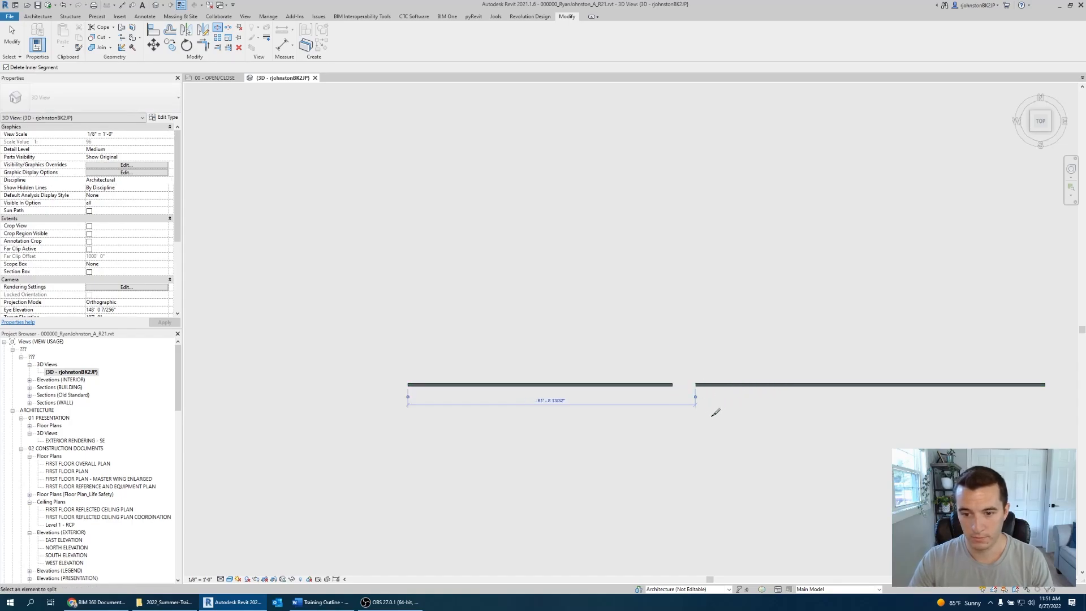
key(Escape)
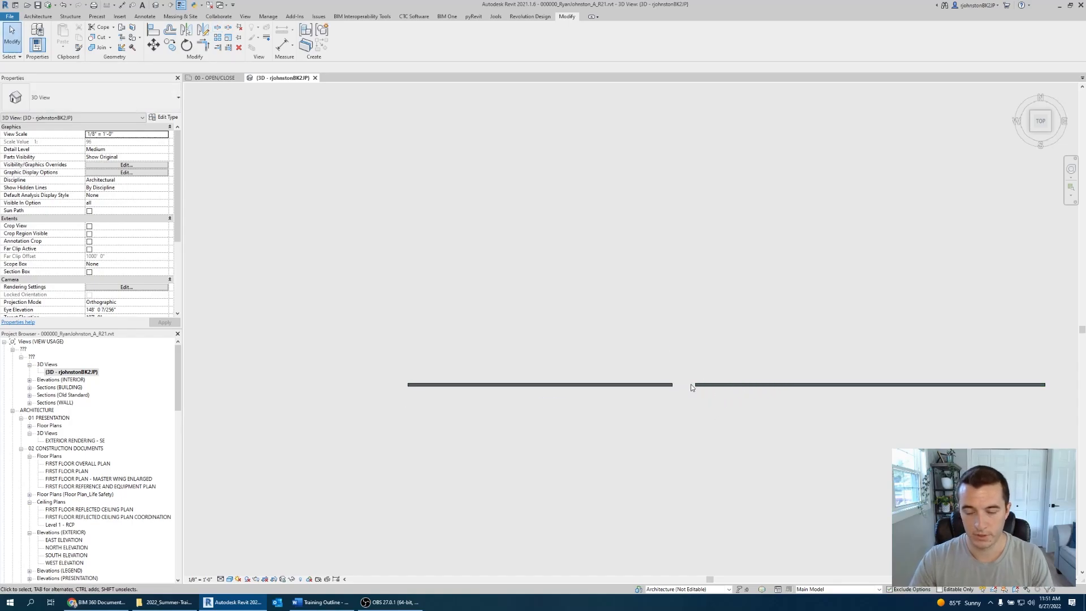
- Undo the gap cut and select the right wall segment to check the original split
key(ctrl+z)
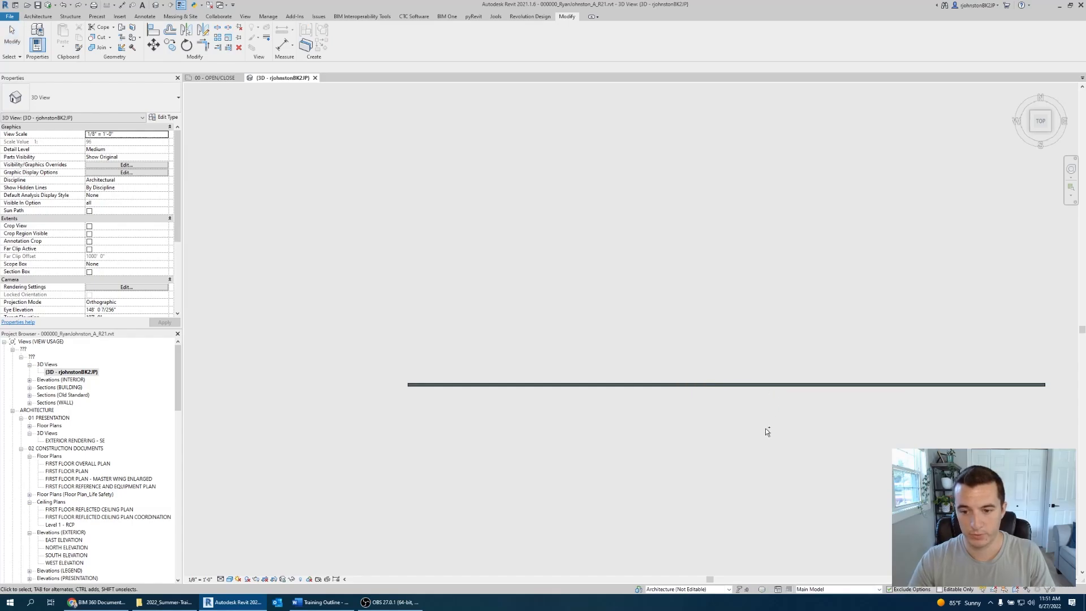
click(717, 385)
click(754, 386)
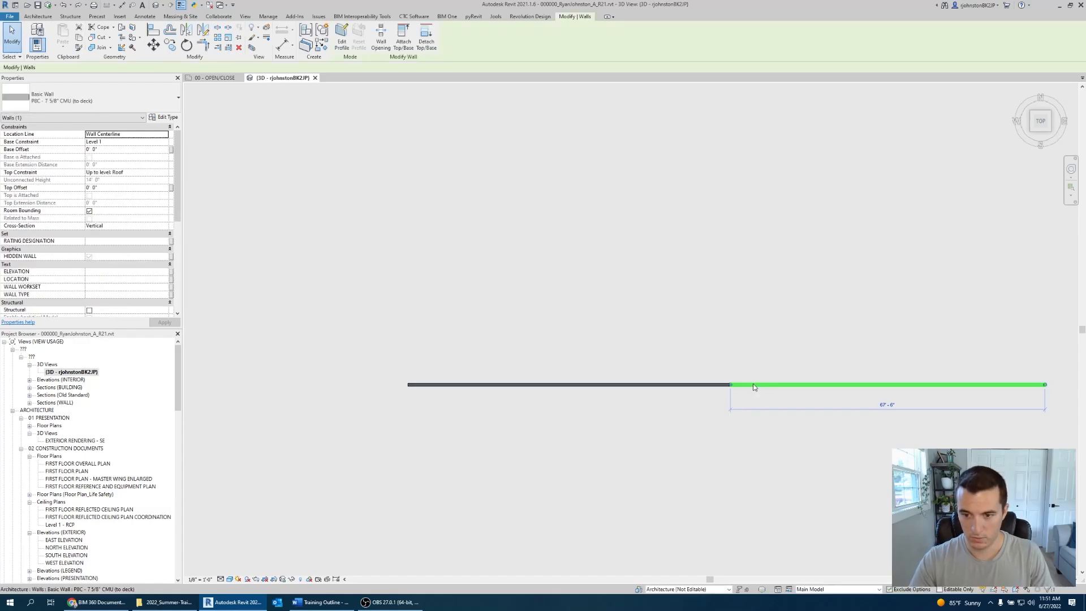
click(796, 440)
scroll(796, 440, down, 2)
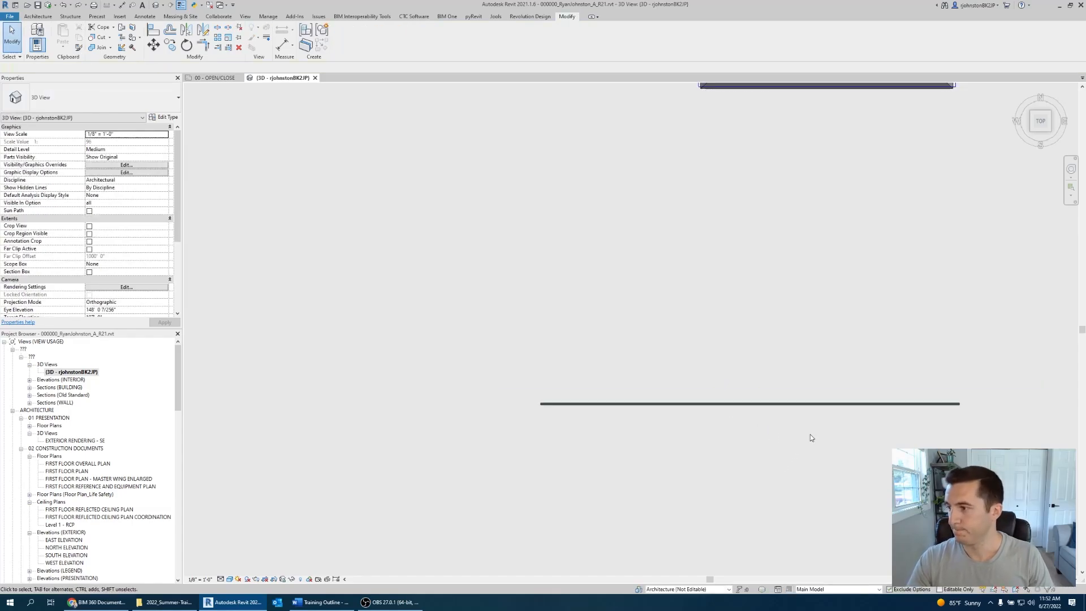
click(798, 404)
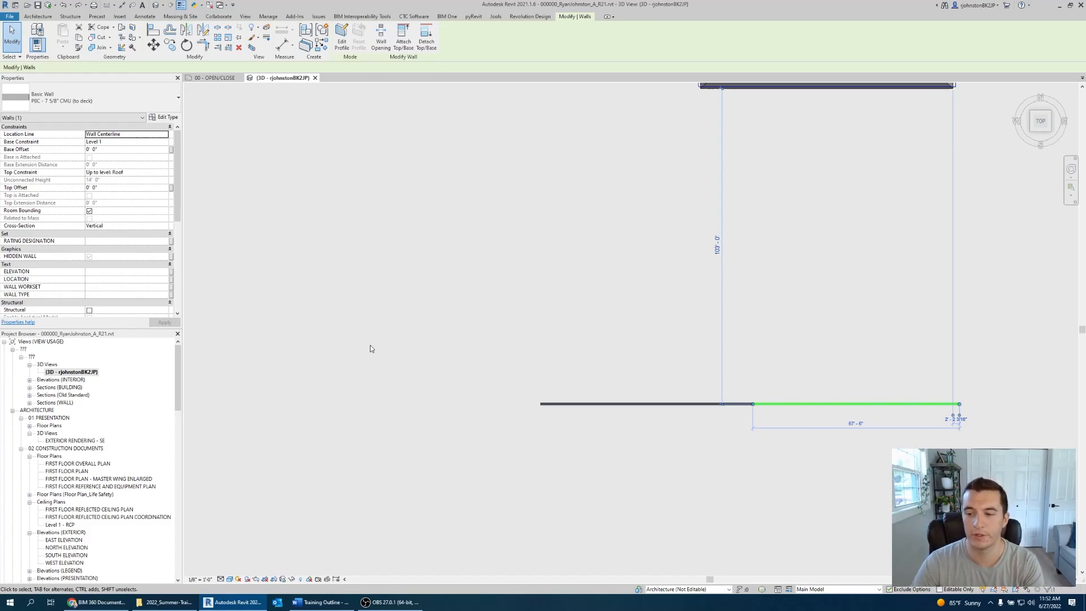
click(722, 444)
click(830, 402)
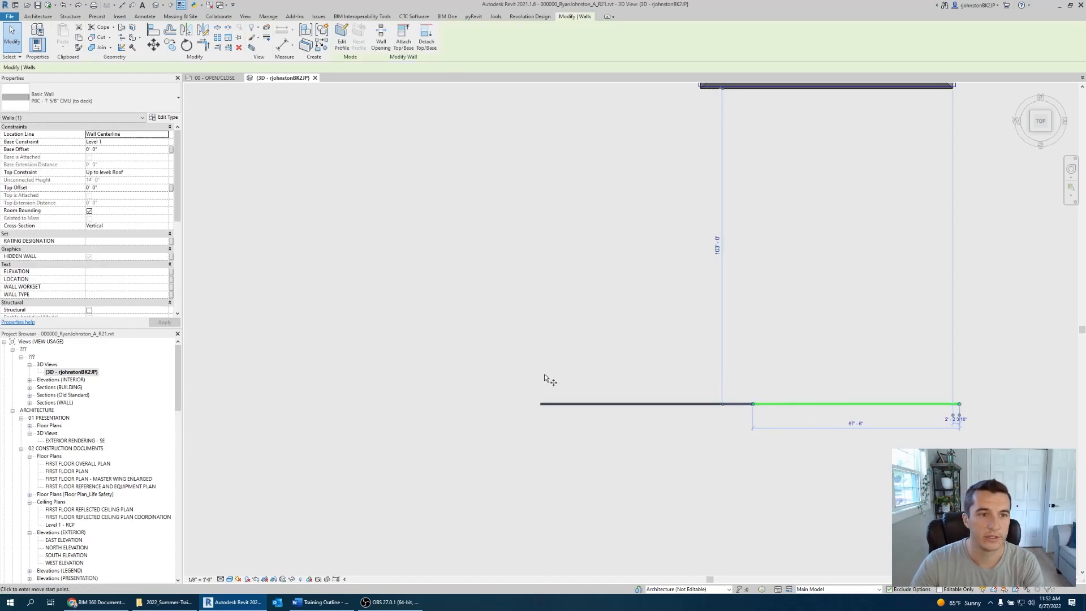
click(170, 45)
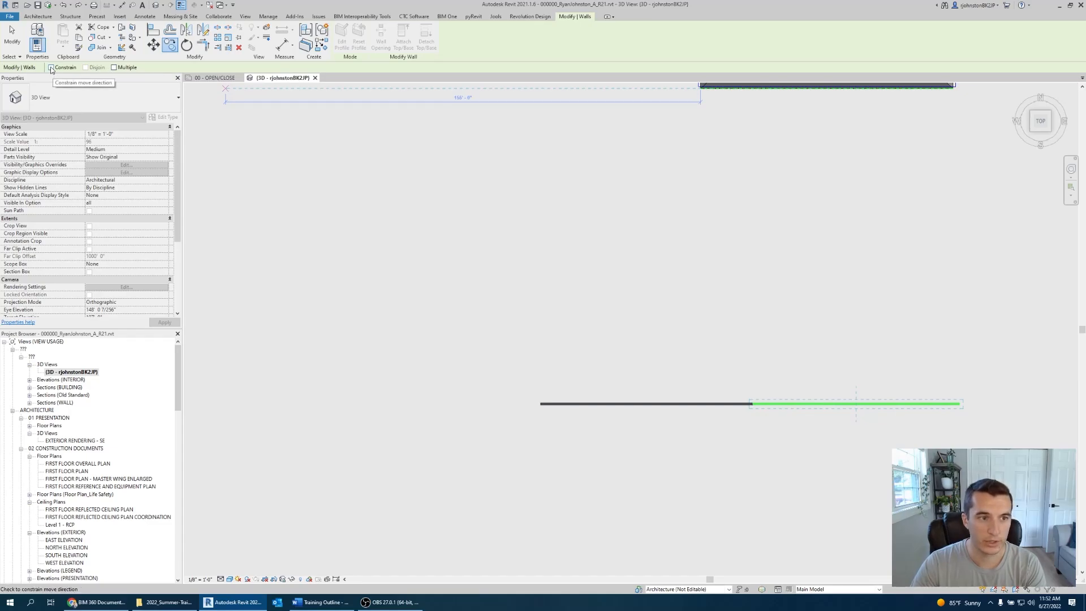
key(Escape)
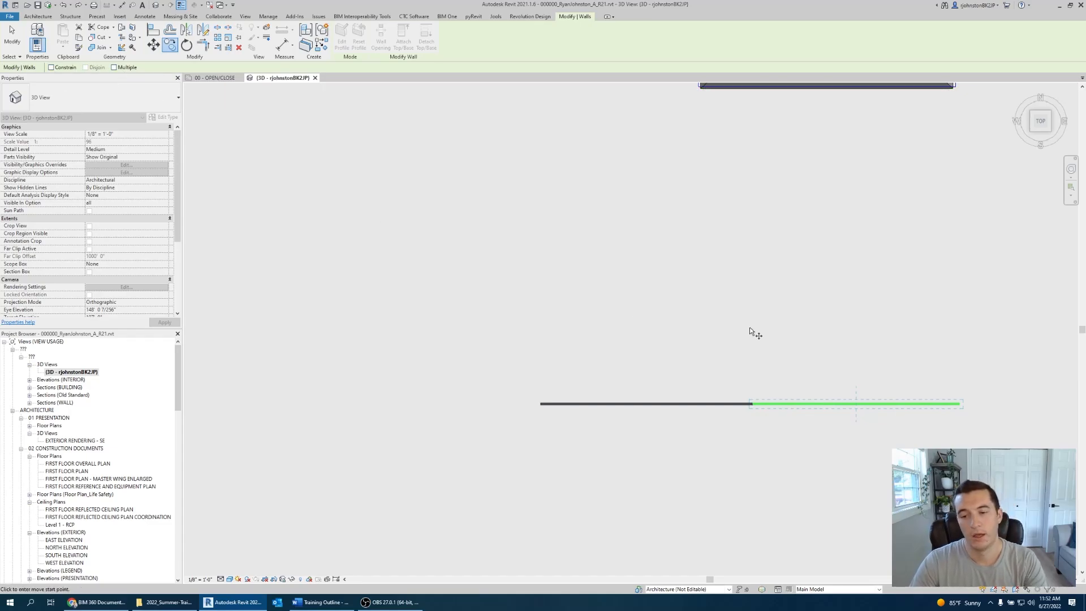
- Copy the right segment of the horizontal wall about 21' straight up
middle_drag(854, 402, 816, 369)
click(806, 369)
key(c)
key(o)
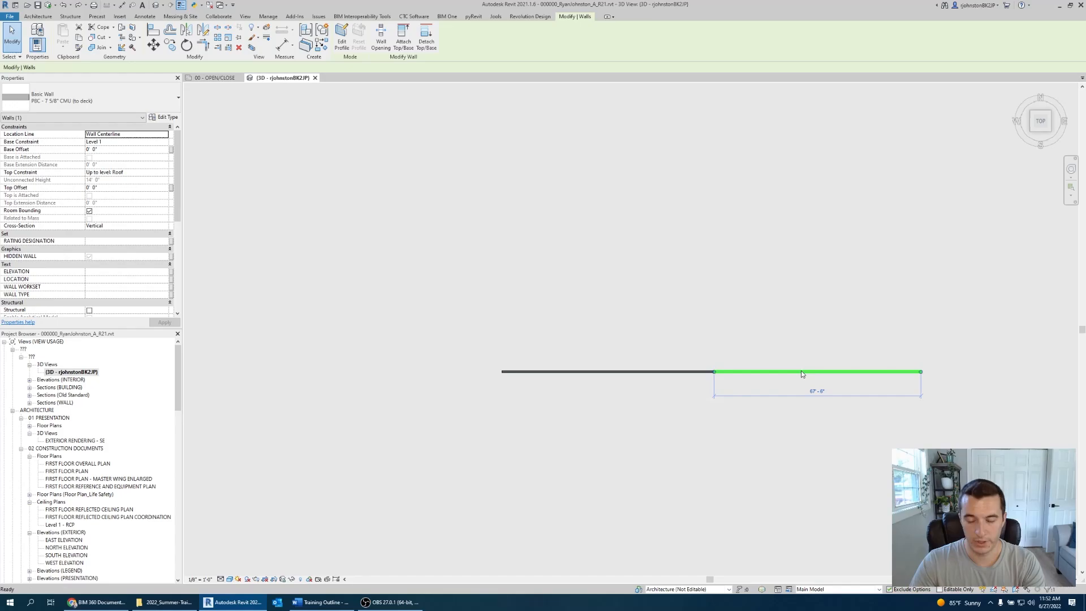
click(801, 371)
click(803, 307)
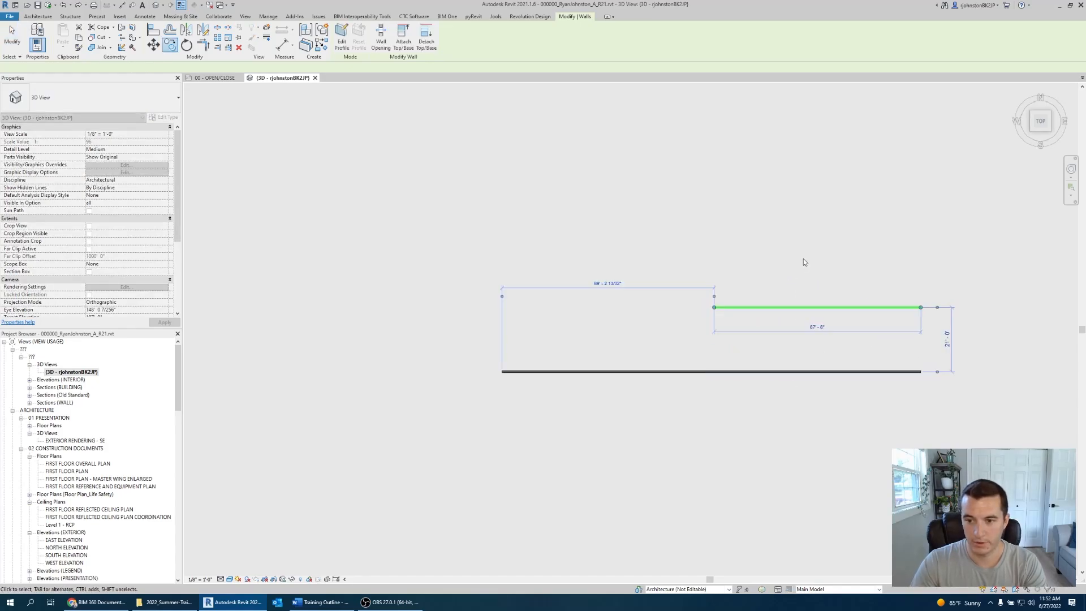
- Copy the new short wall about 24' further up to make a third parallel wall
key(c)
key(o)
click(806, 307)
click(809, 234)
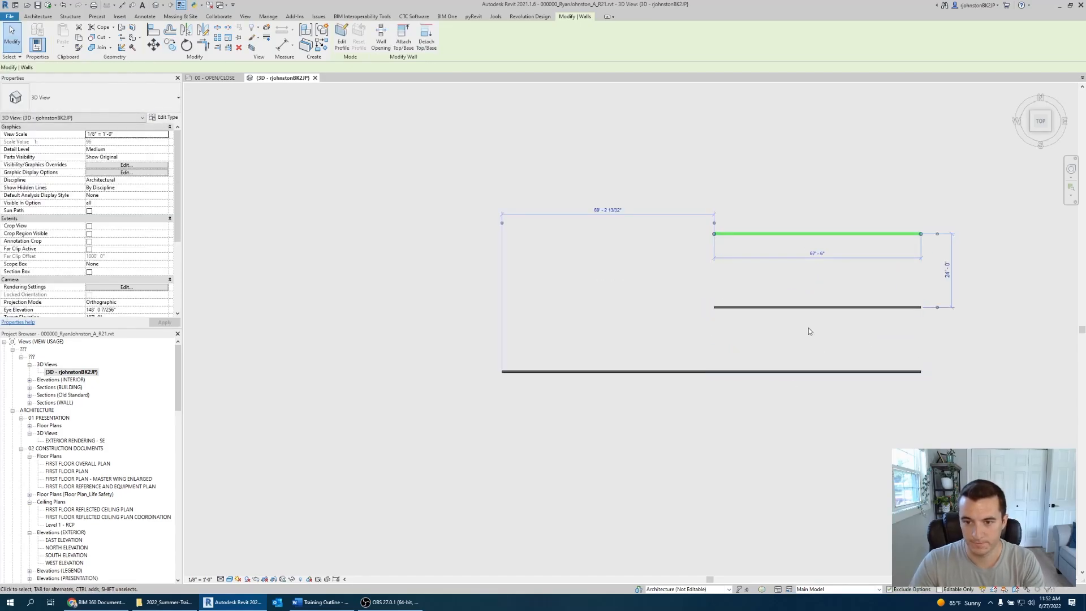
click(809, 328)
click(813, 308)
click(520, 240)
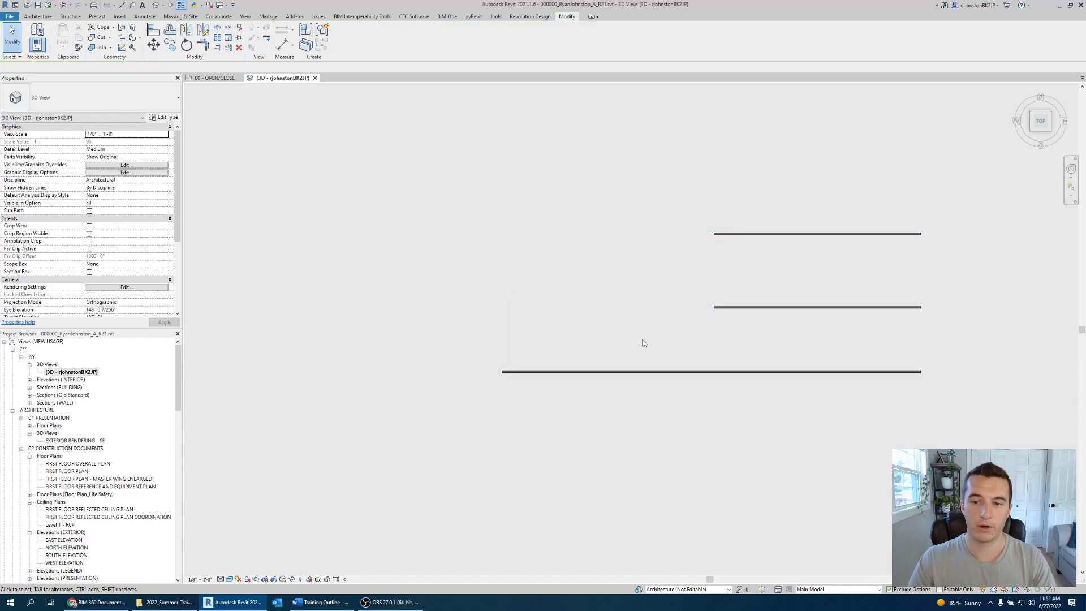
- Show the walls in an angled 3D view and copy the long wall's left segment to the clipboard
scroll(673, 360, down, 3)
shift+middle_drag(742, 405, 629, 122)
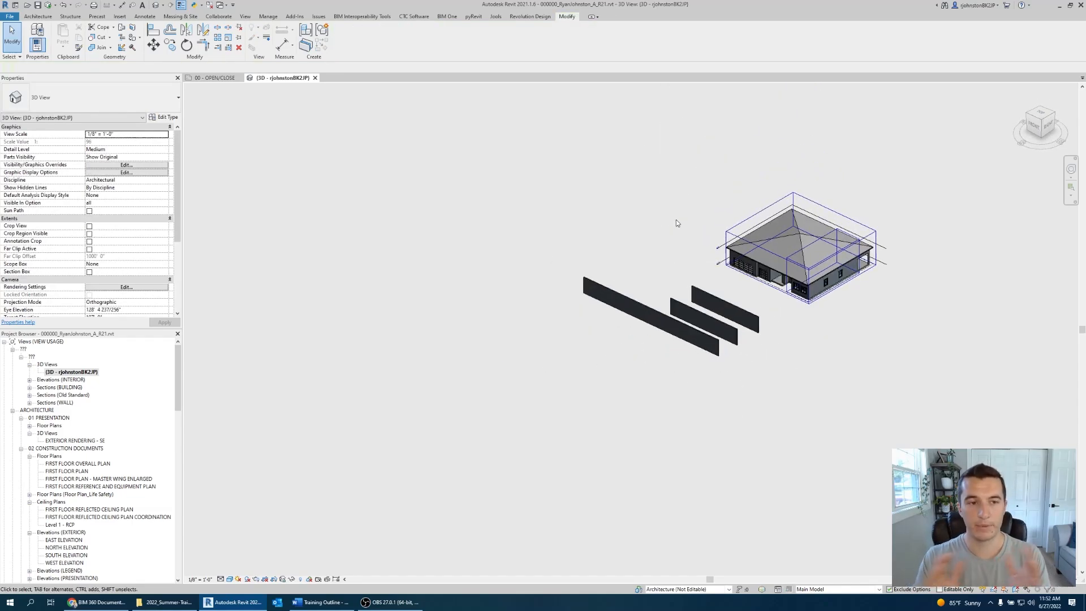
click(638, 307)
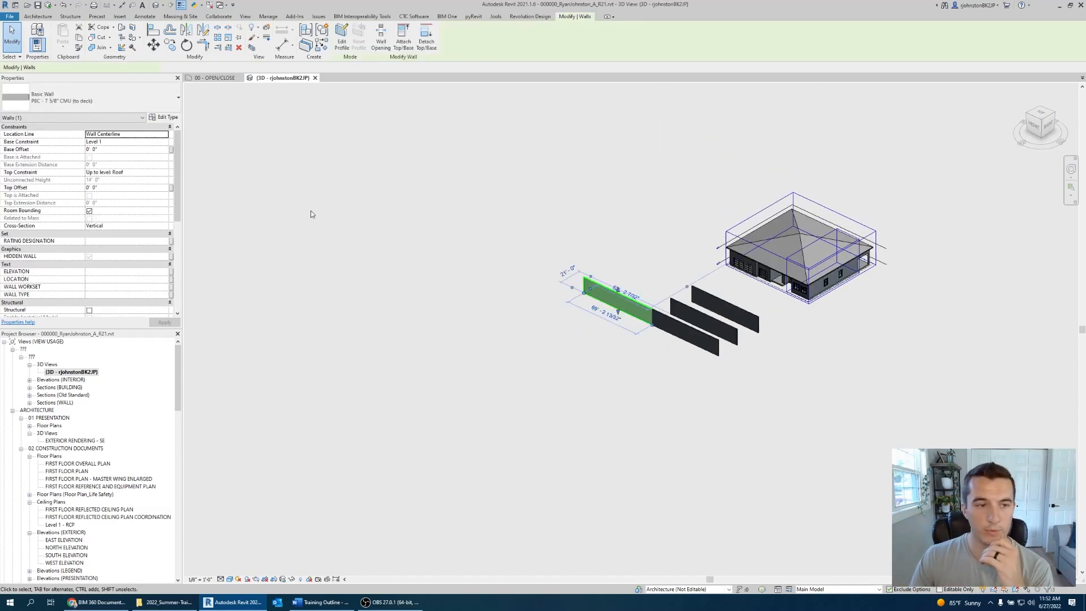
click(80, 38)
- Paste the copied wall segment aligned to the Roof level and select the pasted wall to check its placement
click(62, 48)
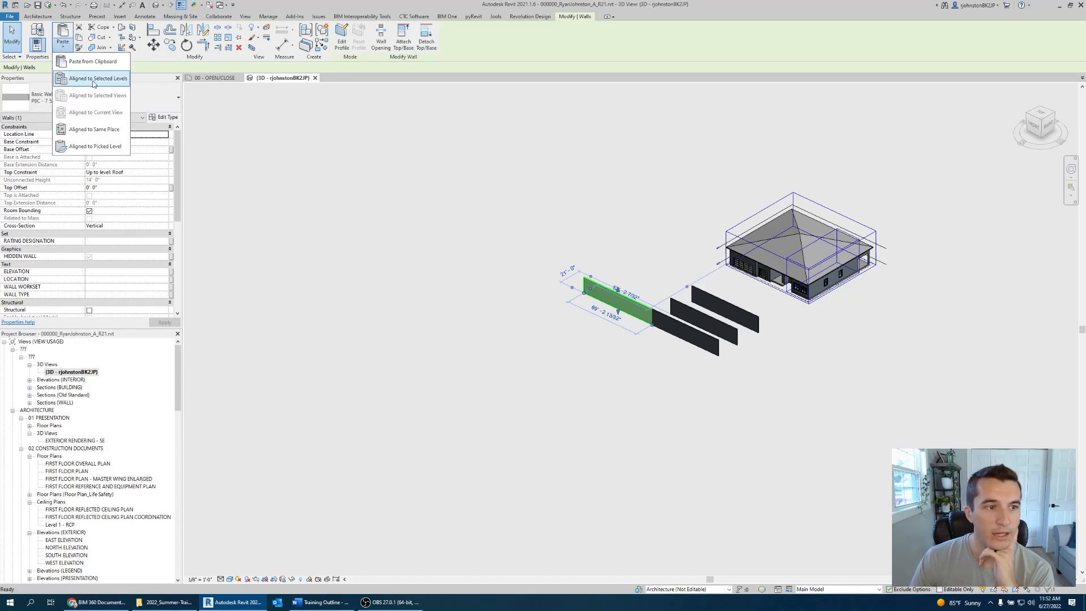
click(69, 48)
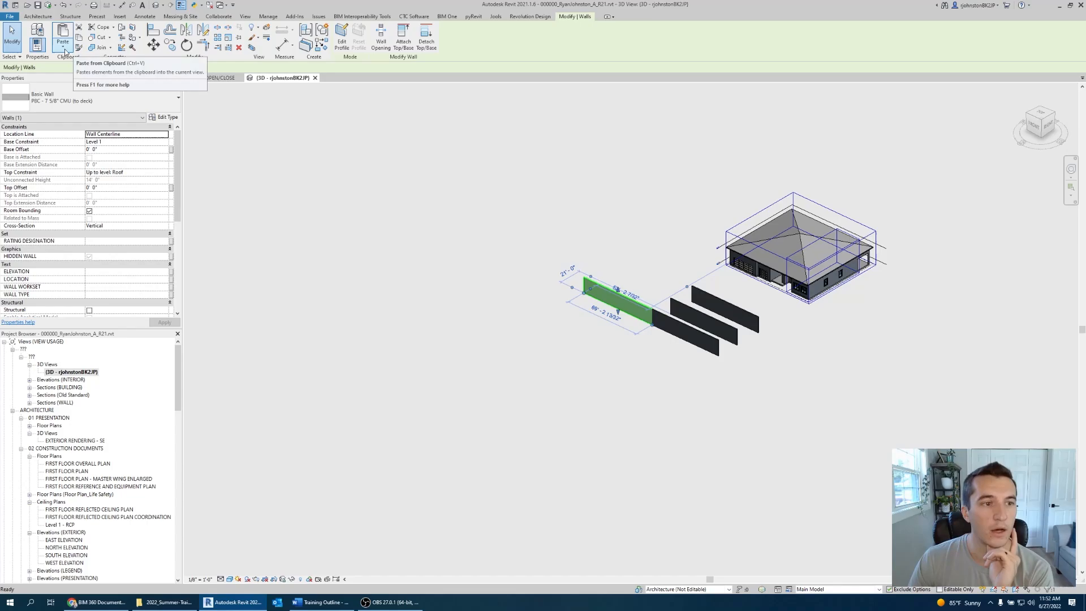
click(65, 52)
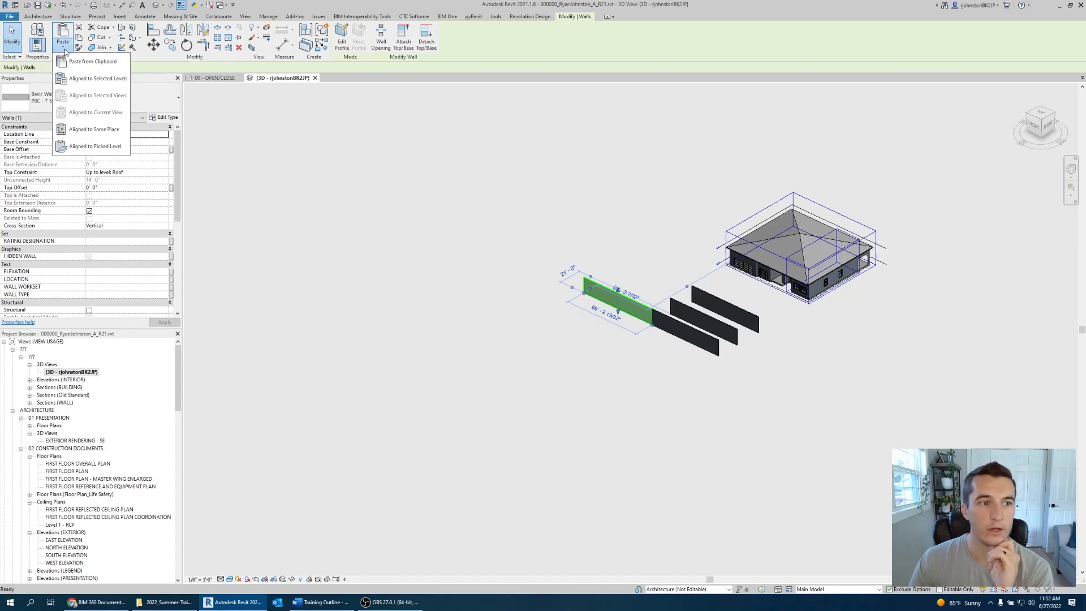
click(88, 81)
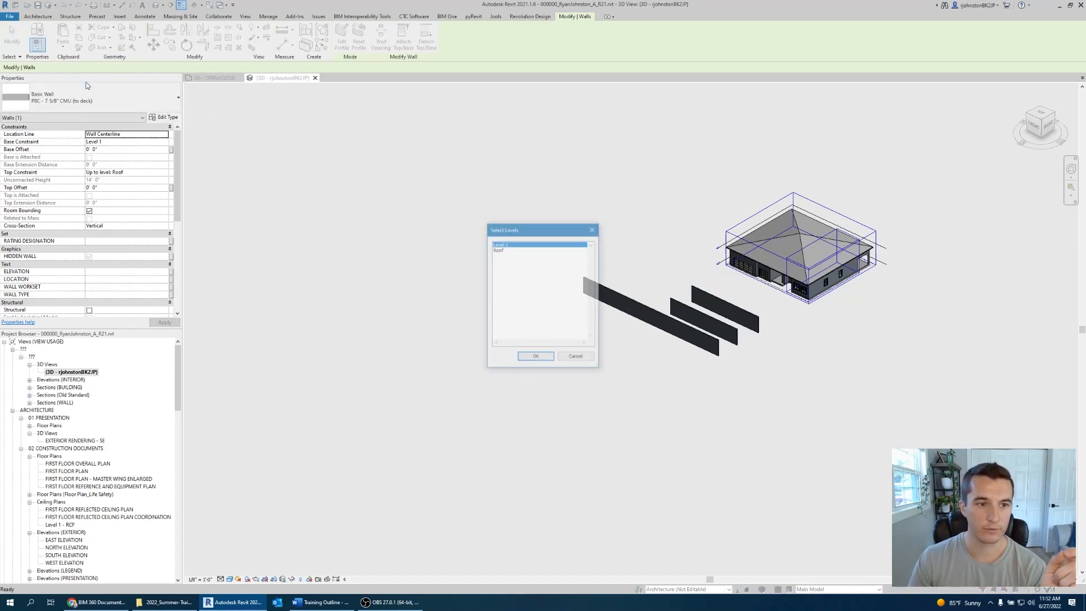
click(498, 250)
drag(512, 229, 381, 214)
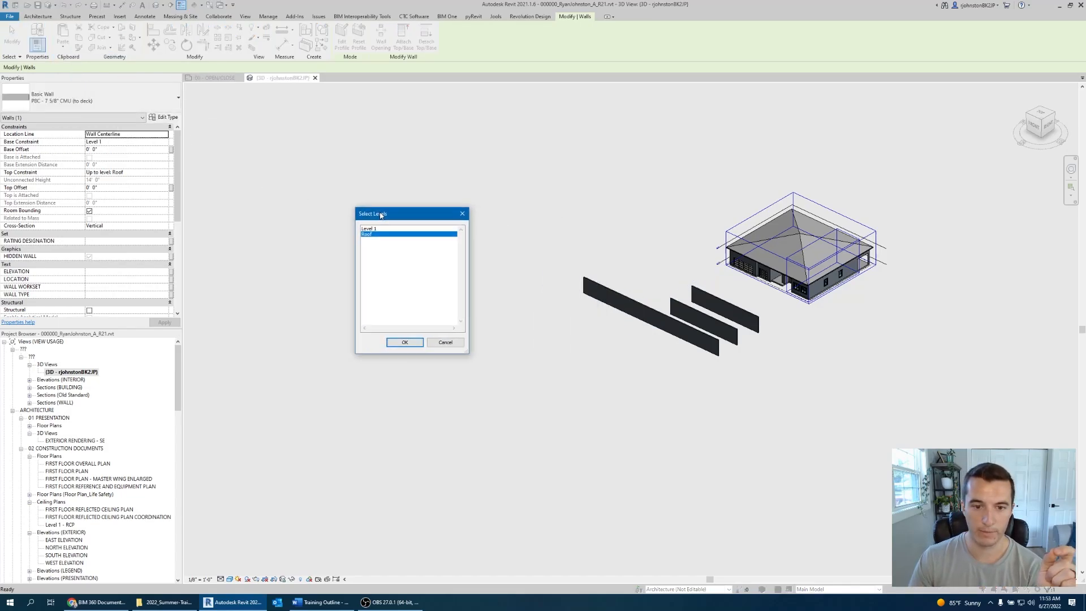
click(414, 343)
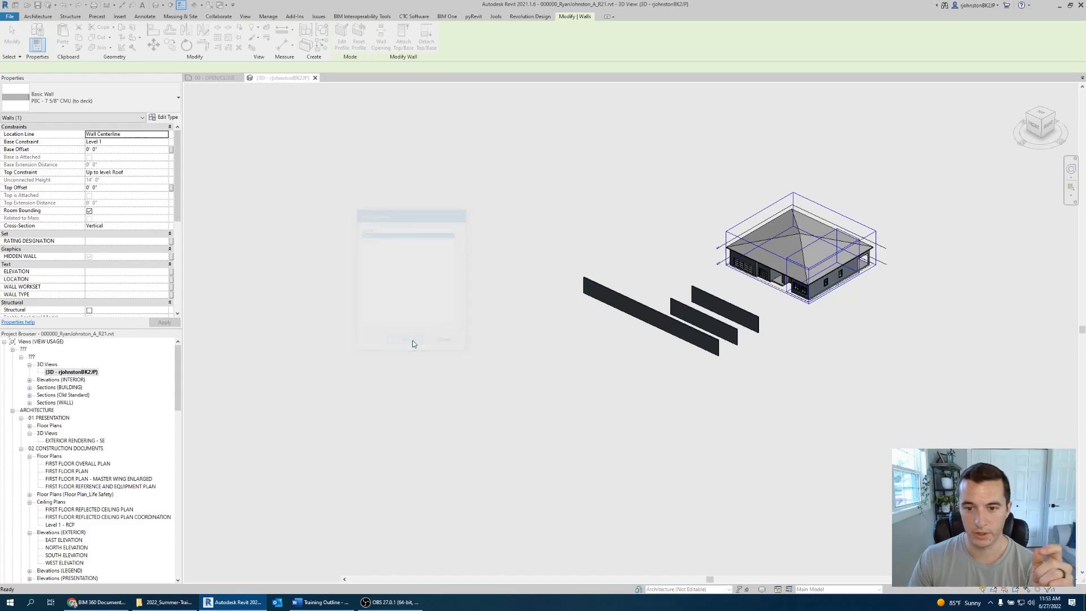
click(617, 341)
scroll(645, 297, up, 3)
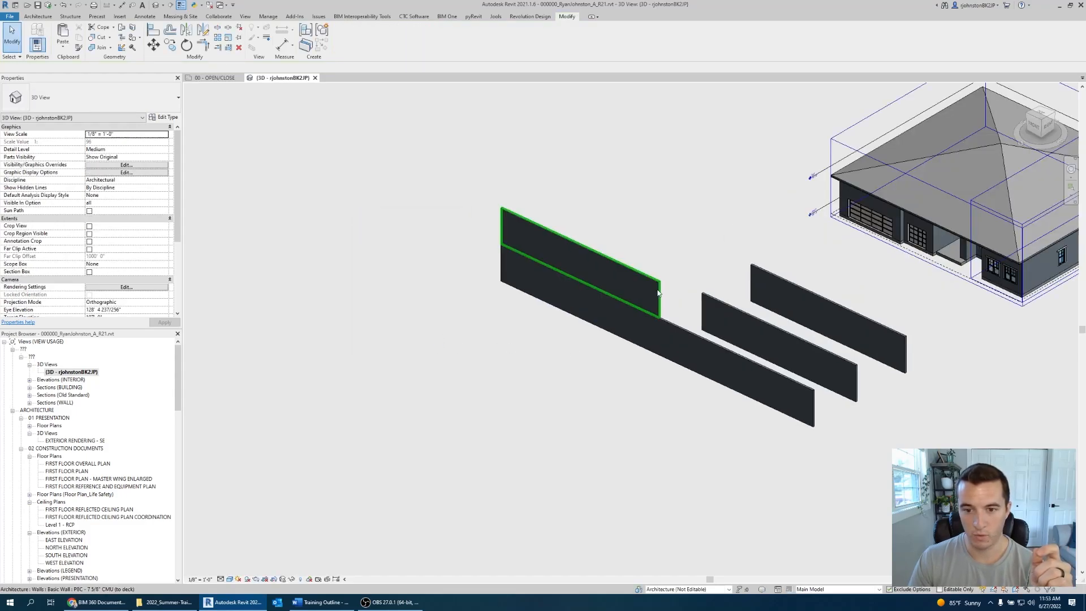
click(657, 290)
click(376, 234)
- Examine the paste options, including Aligned to Same Place and Aligned to Current View, and inspect the constraints of the wall pasted at roof level
click(64, 48)
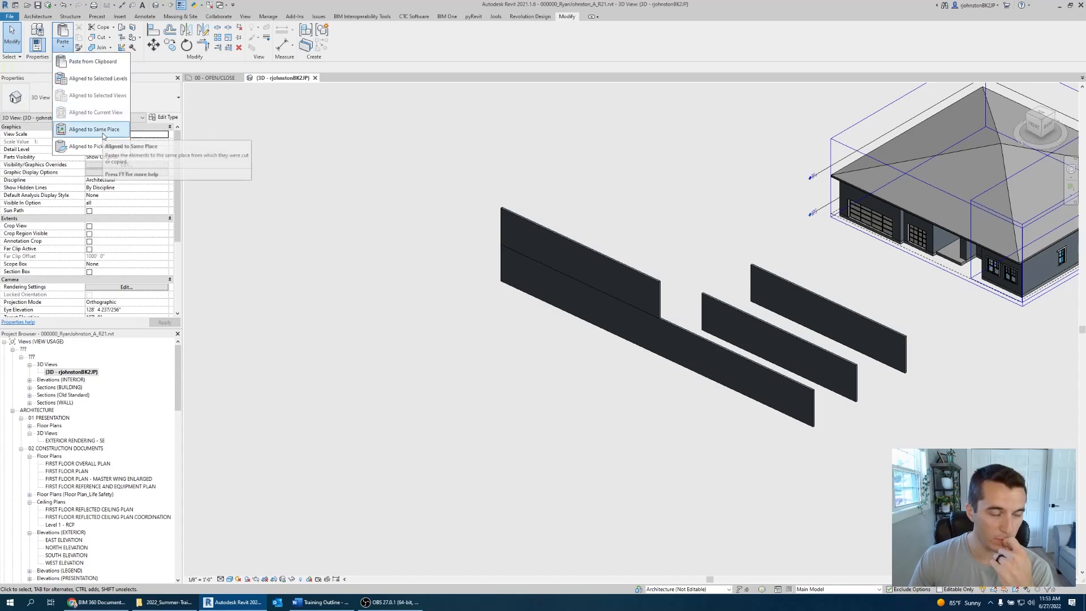
click(294, 164)
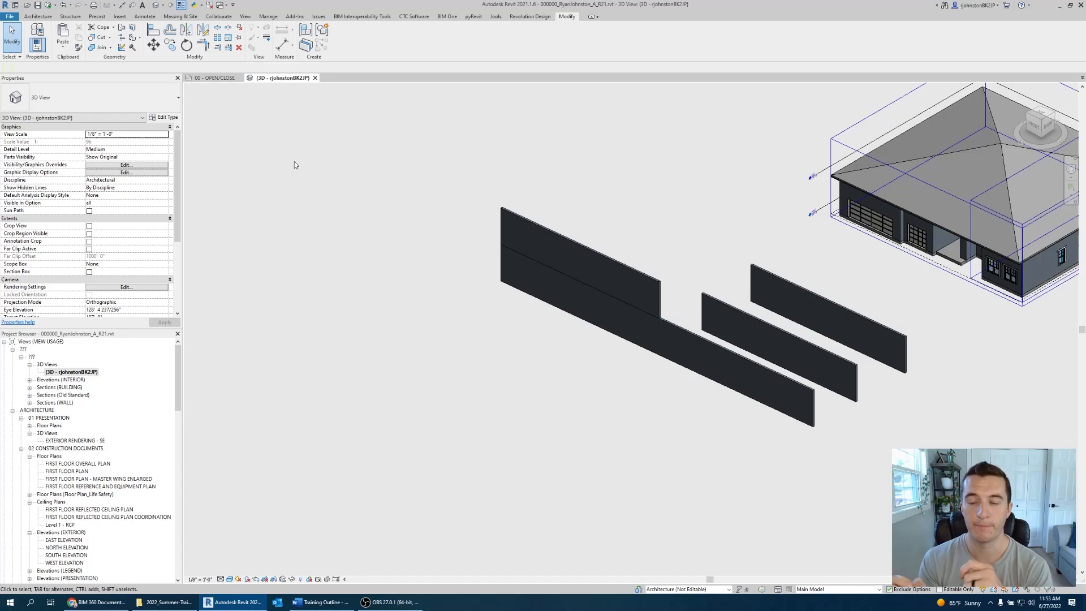
click(66, 46)
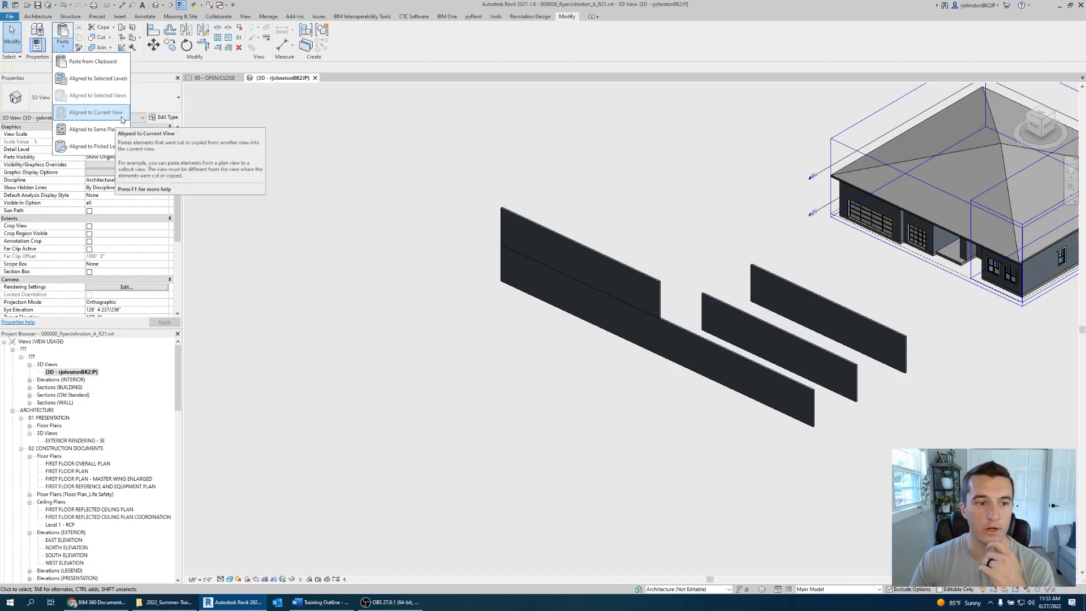
click(67, 47)
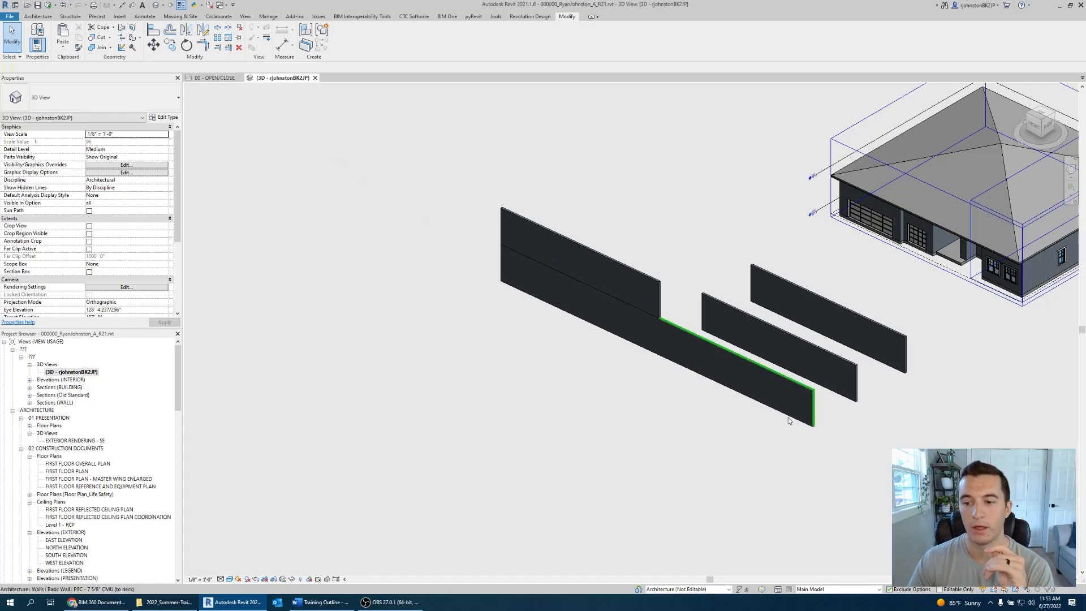
drag(848, 435, 562, 283)
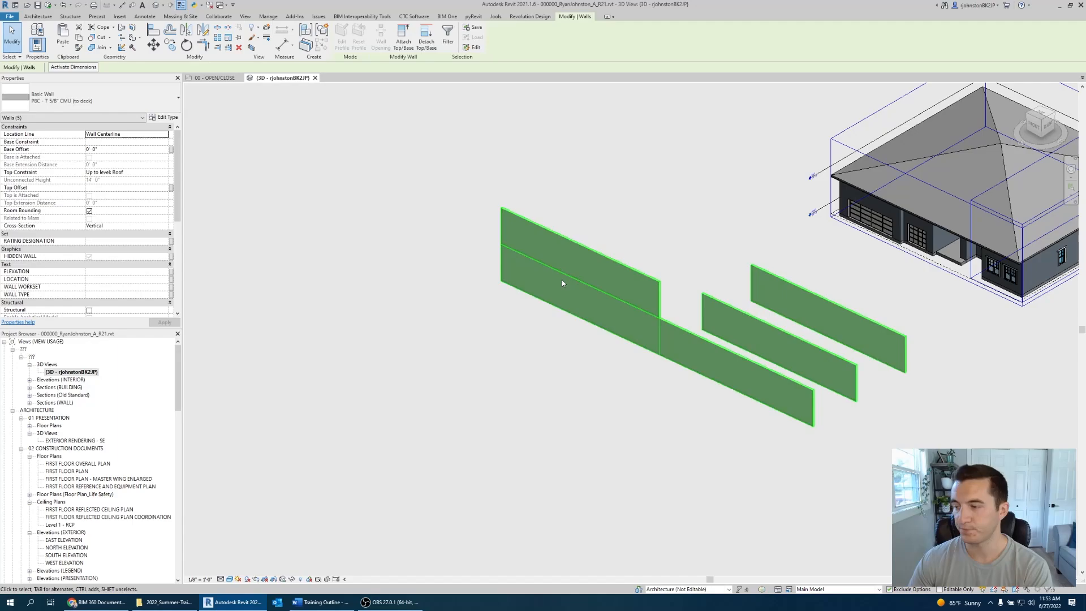
click(577, 334)
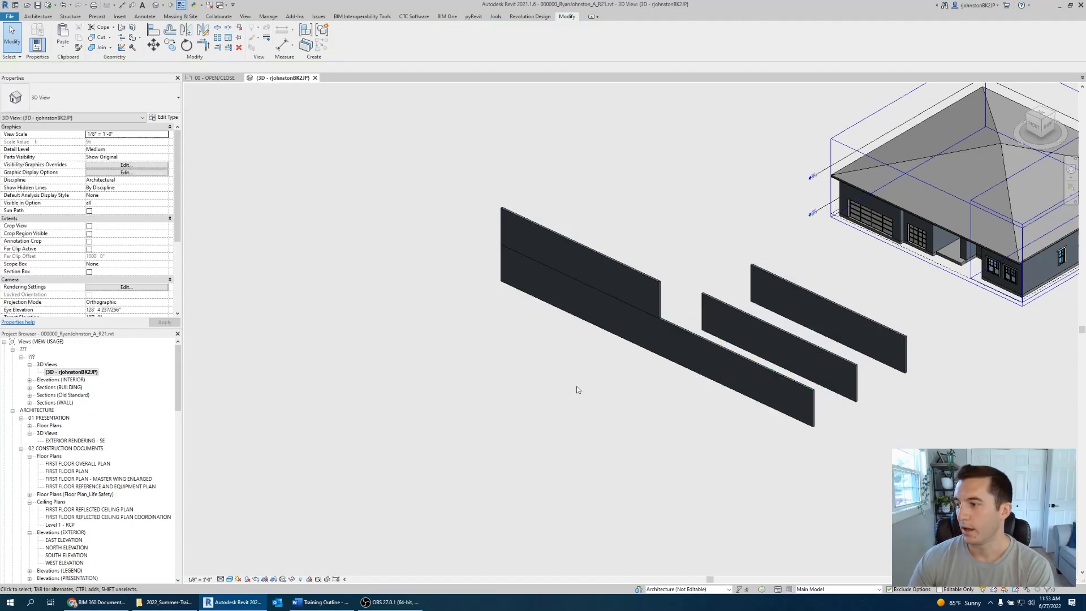
click(655, 284)
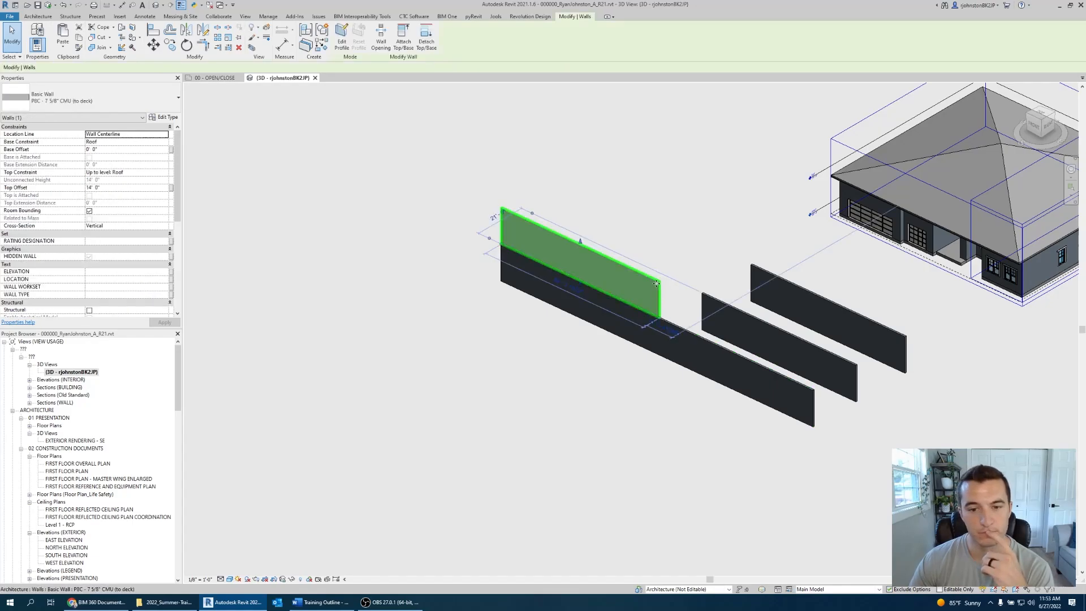
click(685, 226)
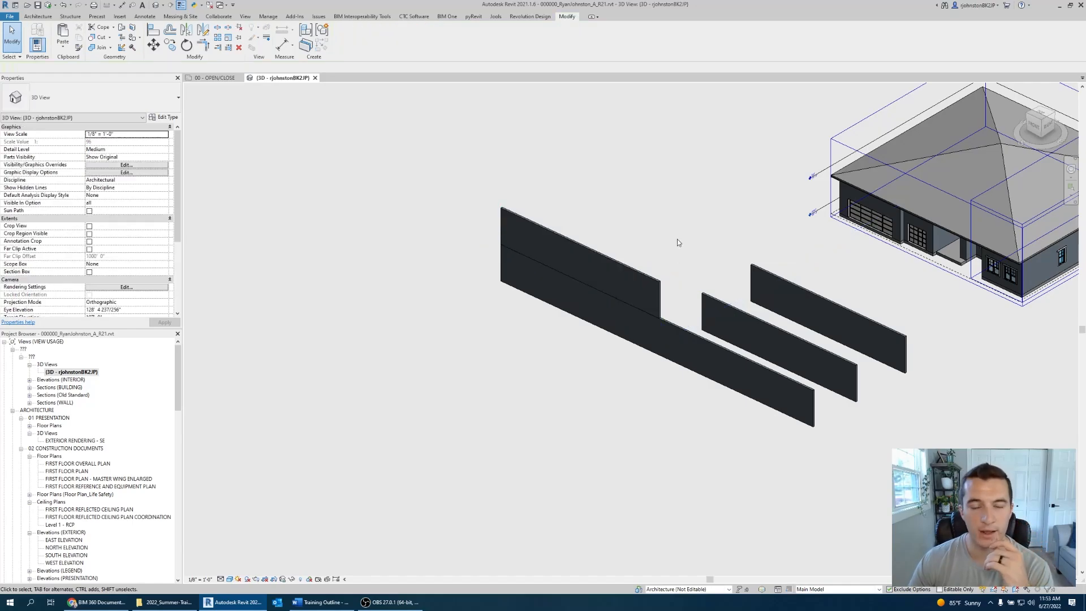
click(659, 281)
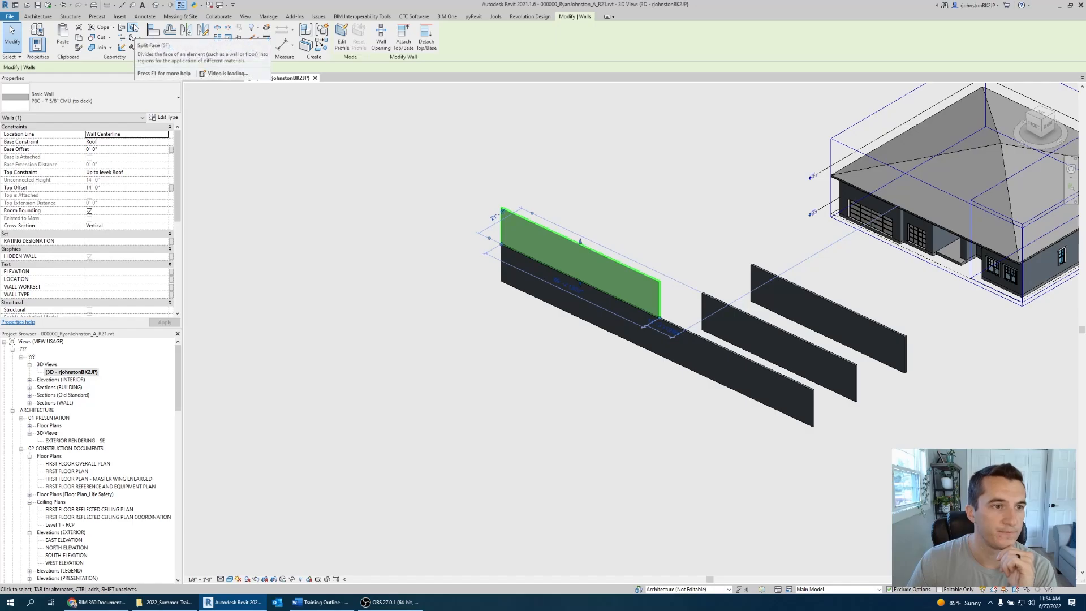
- Split the front face of the upper wall at roof level with a rectangular region about 17' wide
click(134, 27)
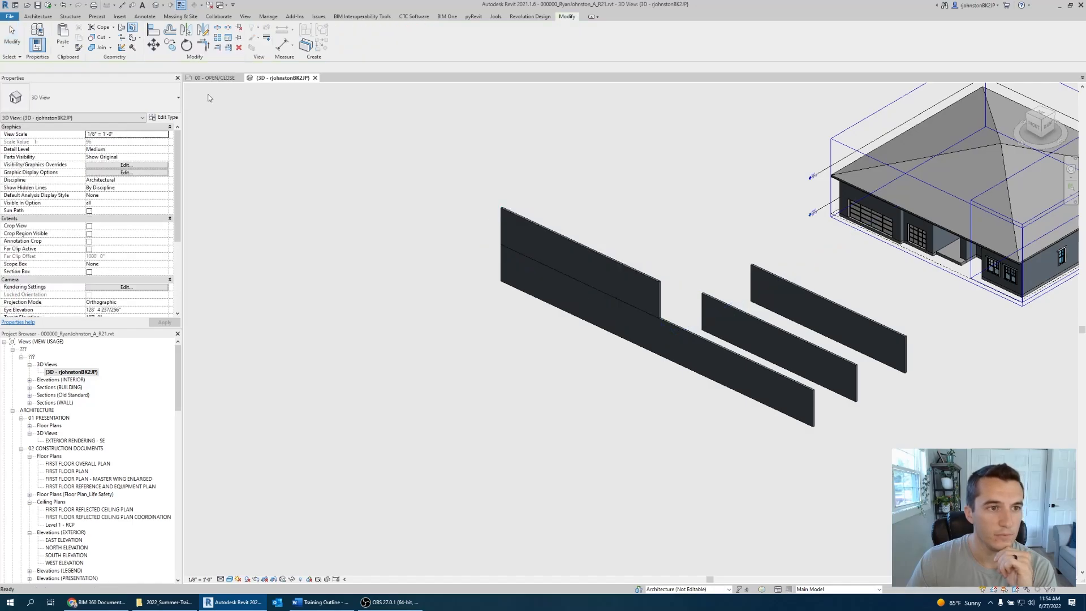
click(1040, 128)
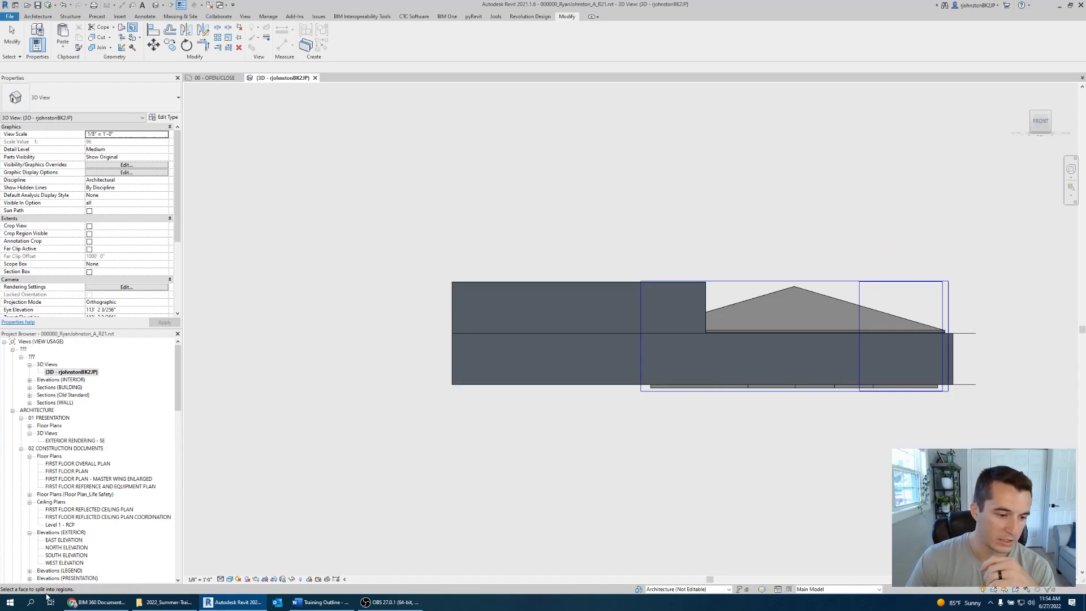
click(471, 284)
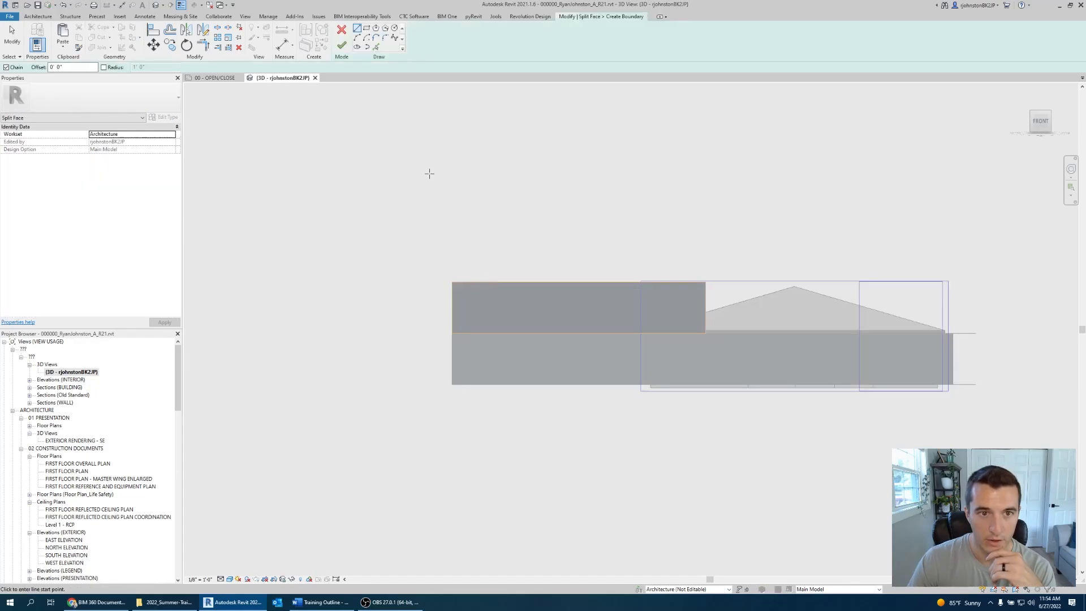
click(367, 27)
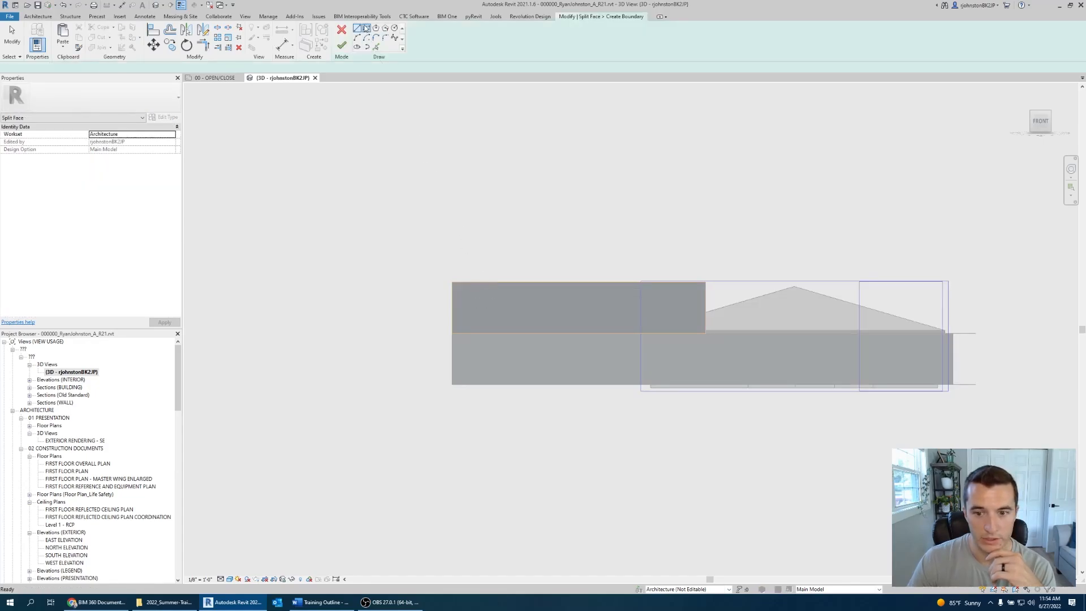
click(515, 315)
click(578, 296)
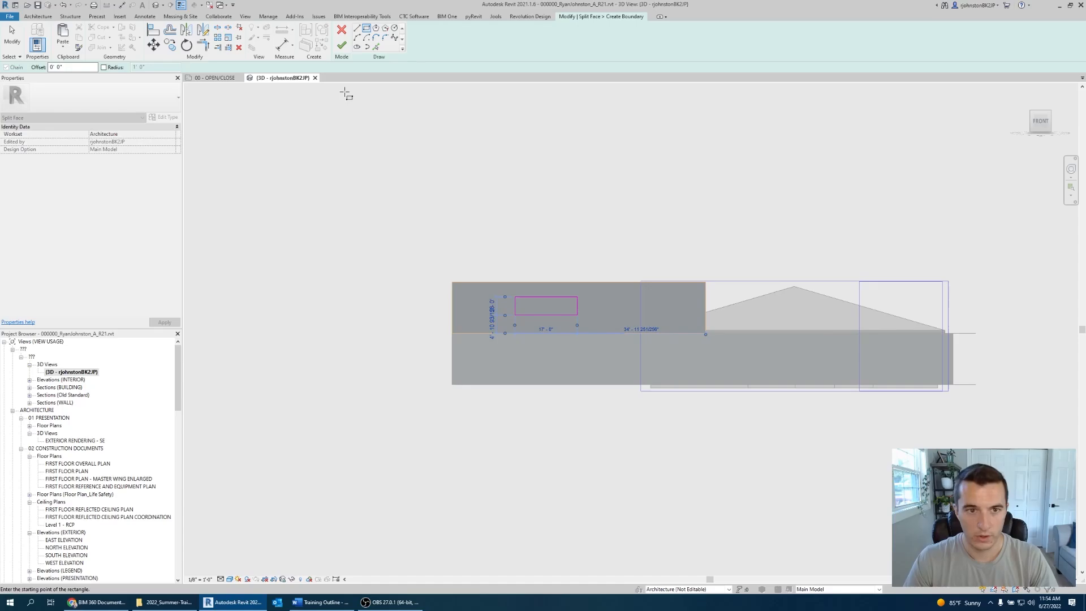
click(342, 45)
click(616, 254)
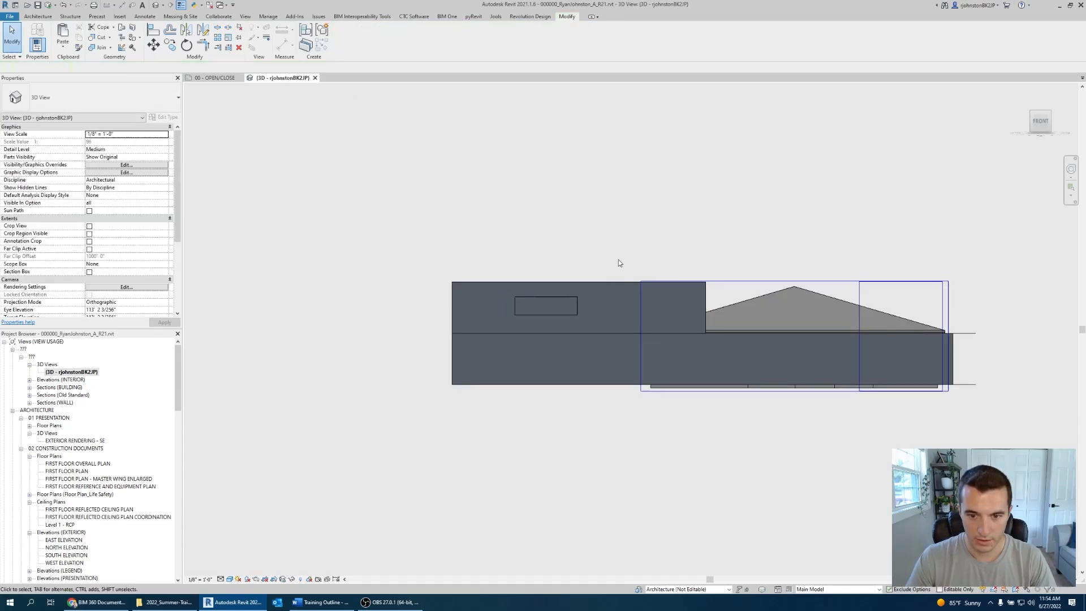
- Paint the split rectangular region on the upper wall with the Clad - Off-white material
shift+middle_drag(633, 240, 461, 375)
scroll(462, 375, up, 2)
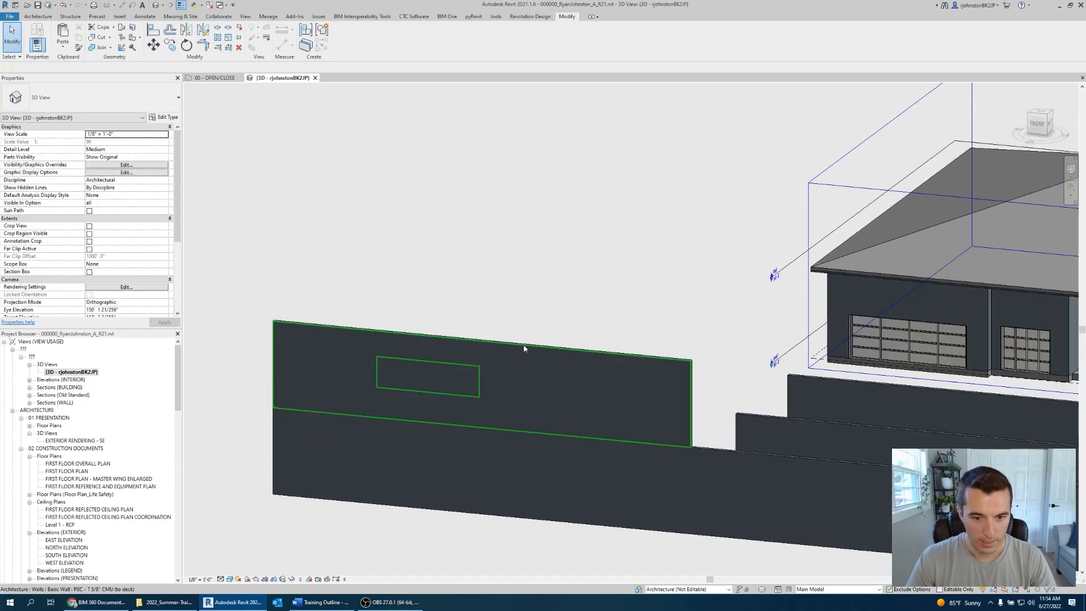
scroll(528, 241, up, 2)
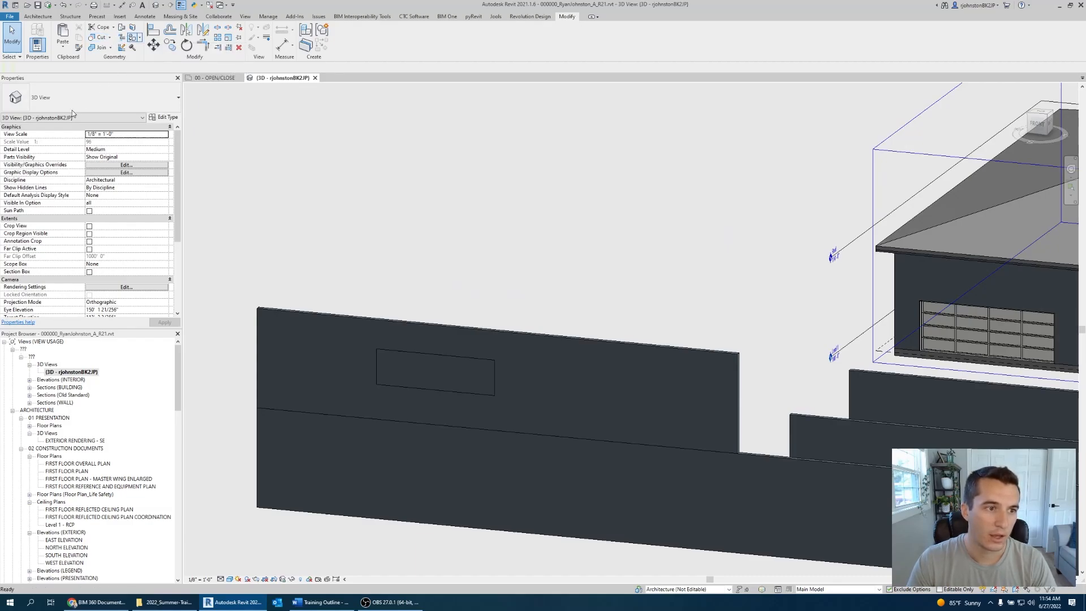
click(131, 37)
click(47, 91)
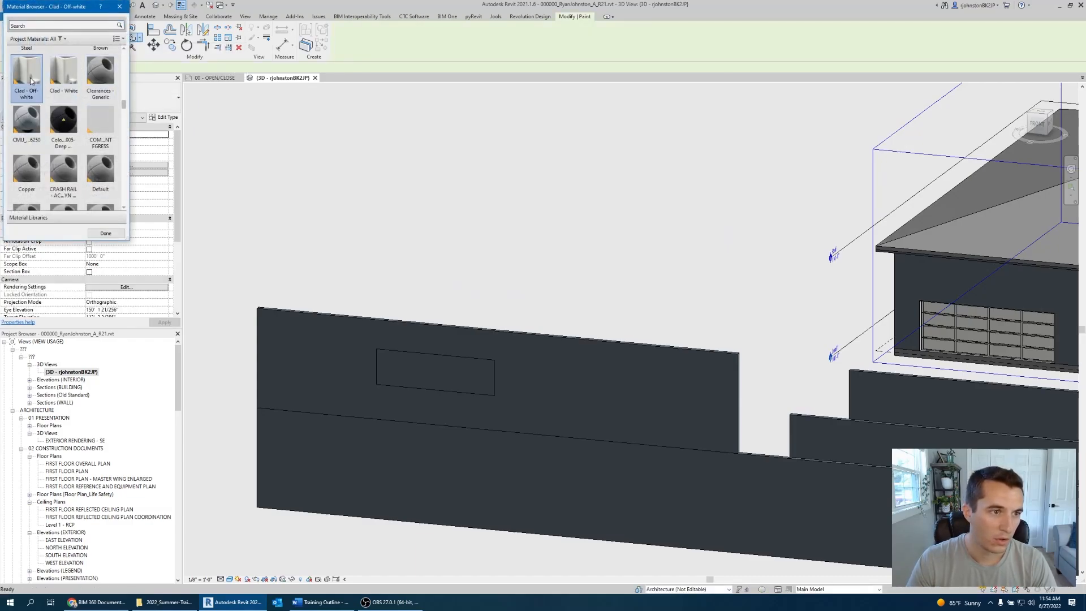
click(423, 362)
key(Escape)
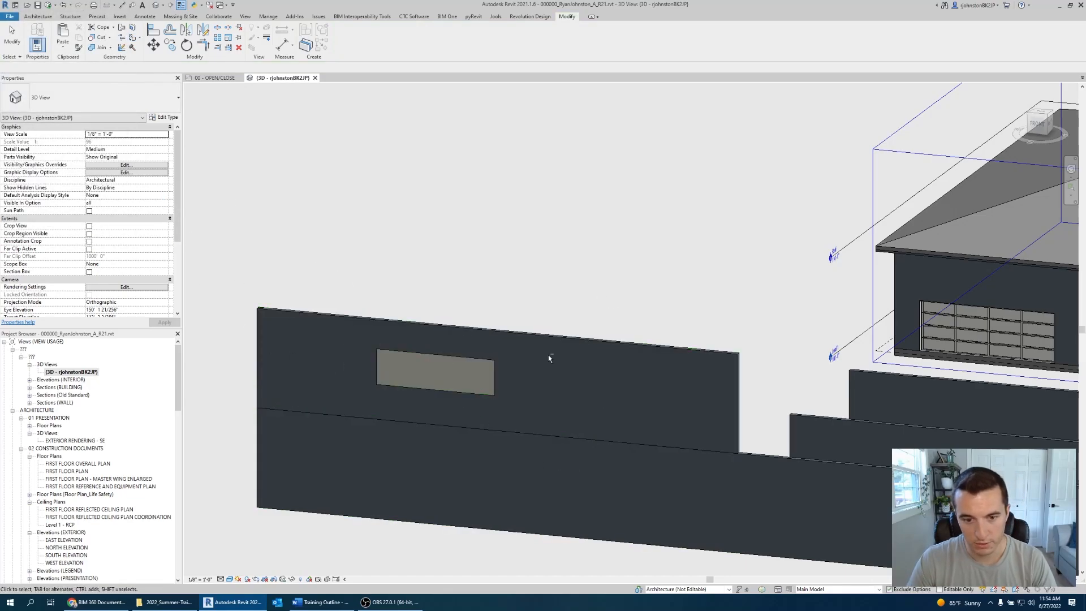
- Pin the lower long wall's right segment in place
shift+middle_drag(548, 359, 531, 332)
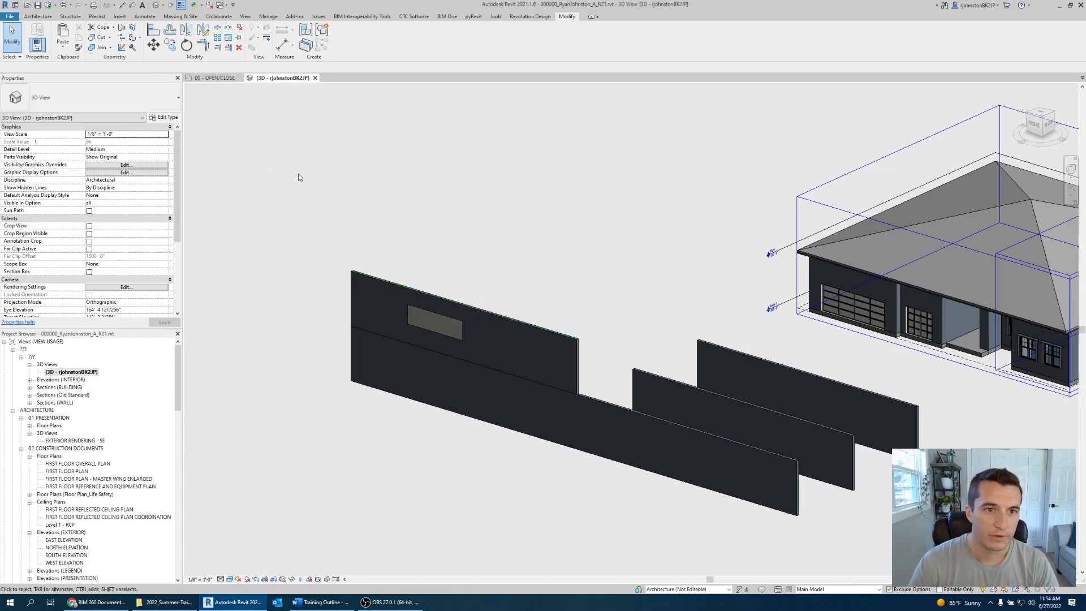
click(655, 423)
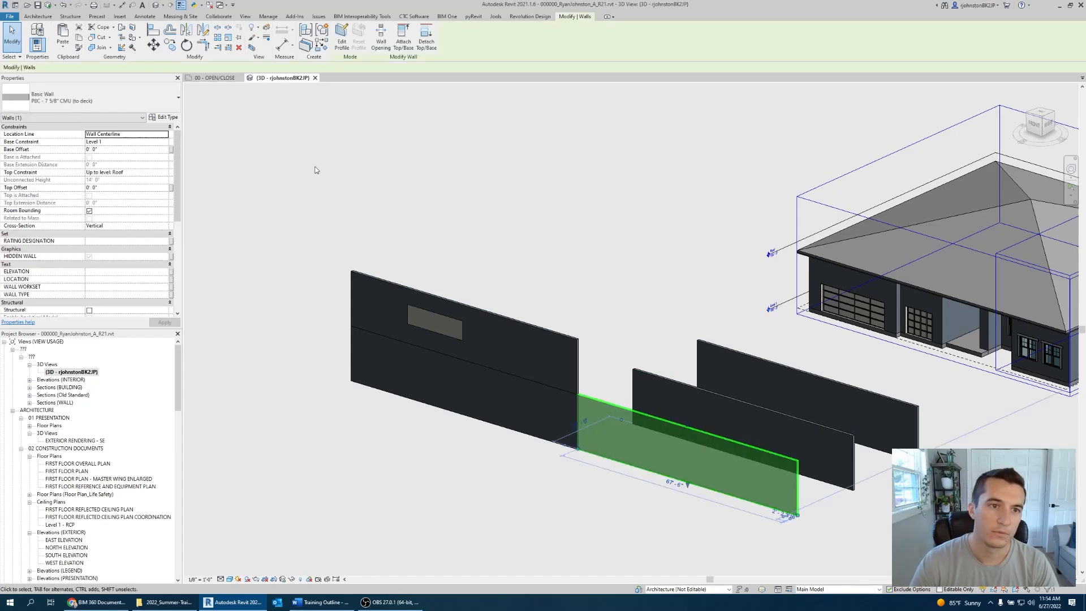
scroll(524, 258, down, 2)
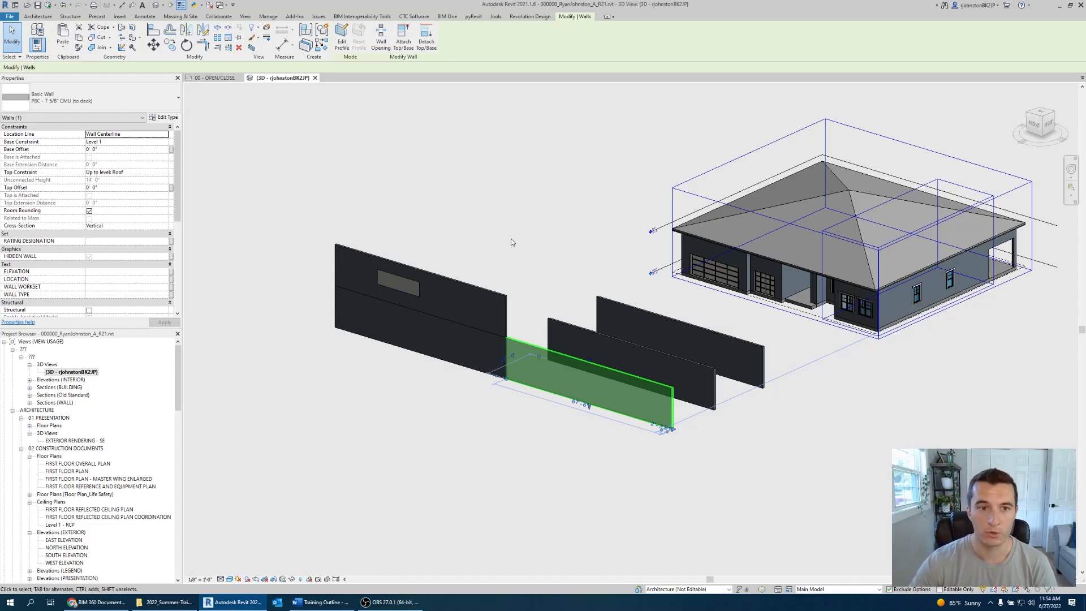
click(240, 40)
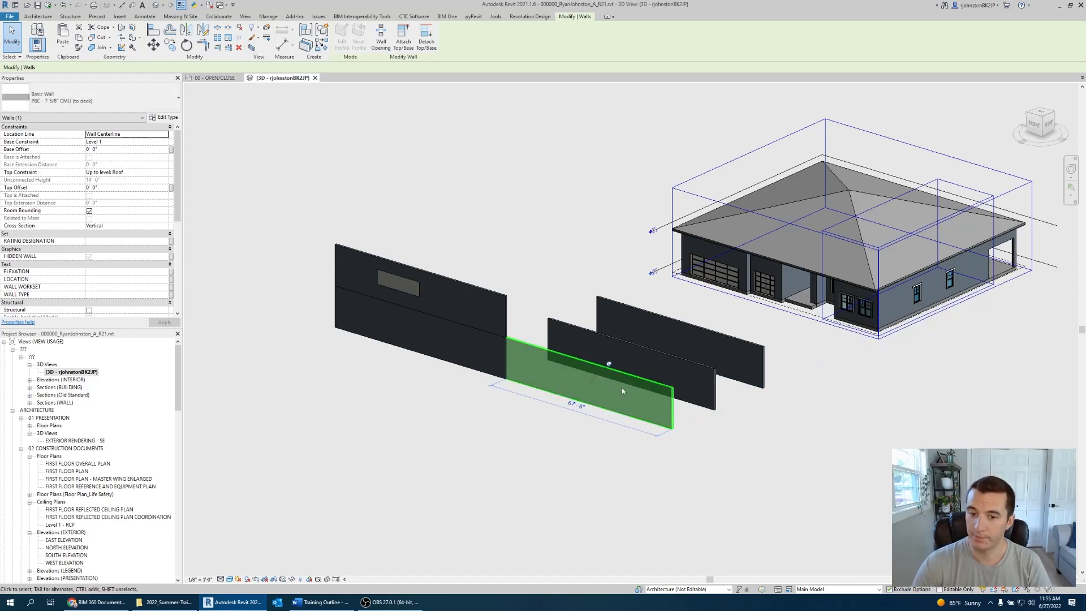
- Try to move the pinned wall segment out of its position
click(525, 443)
drag(572, 358, 422, 415)
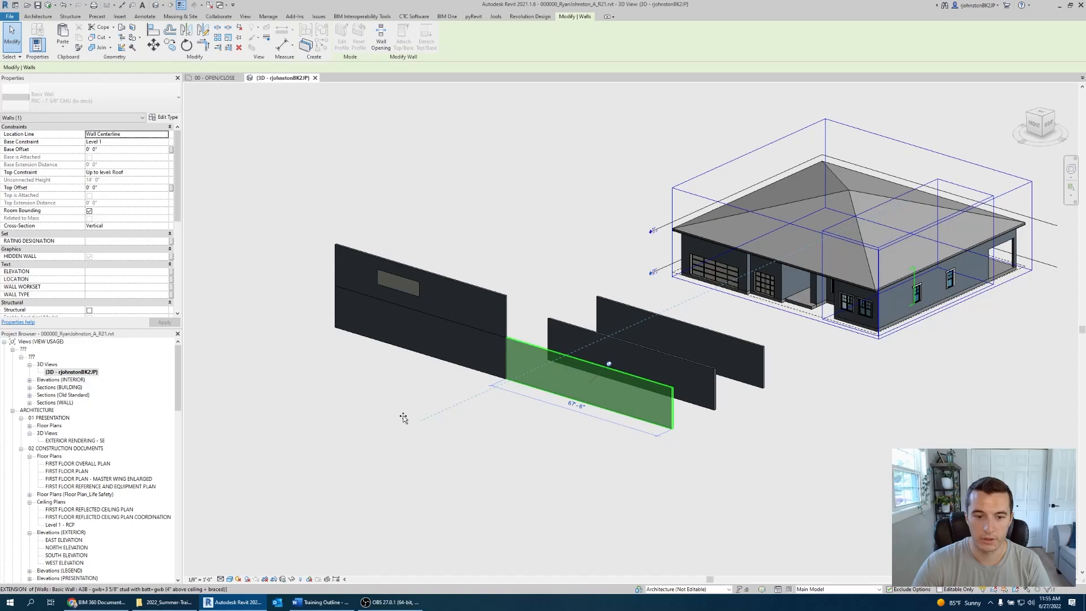
click(537, 332)
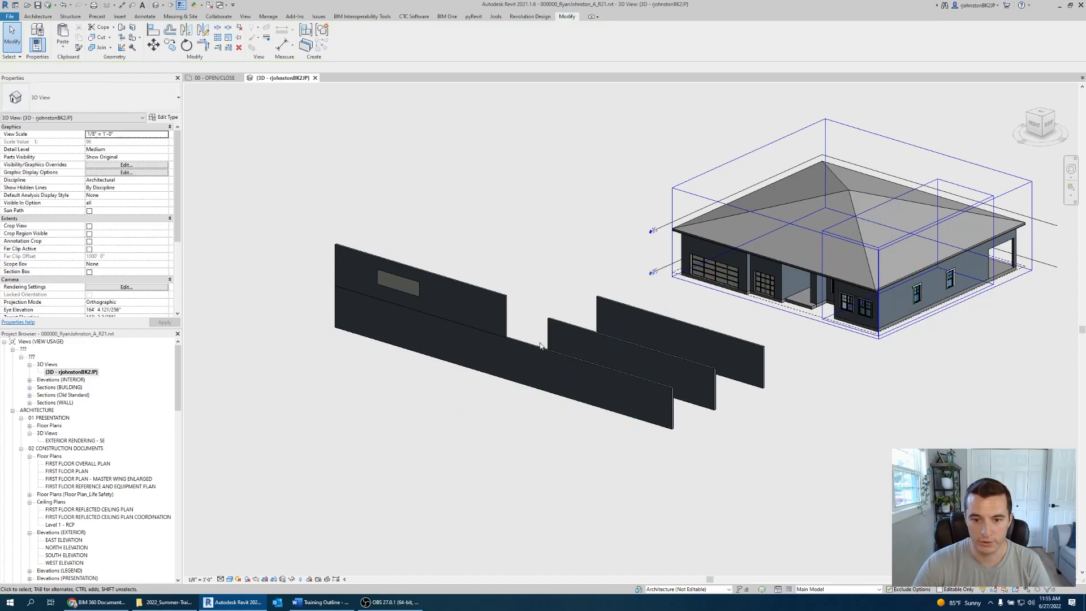
click(538, 348)
drag(537, 348, 627, 402)
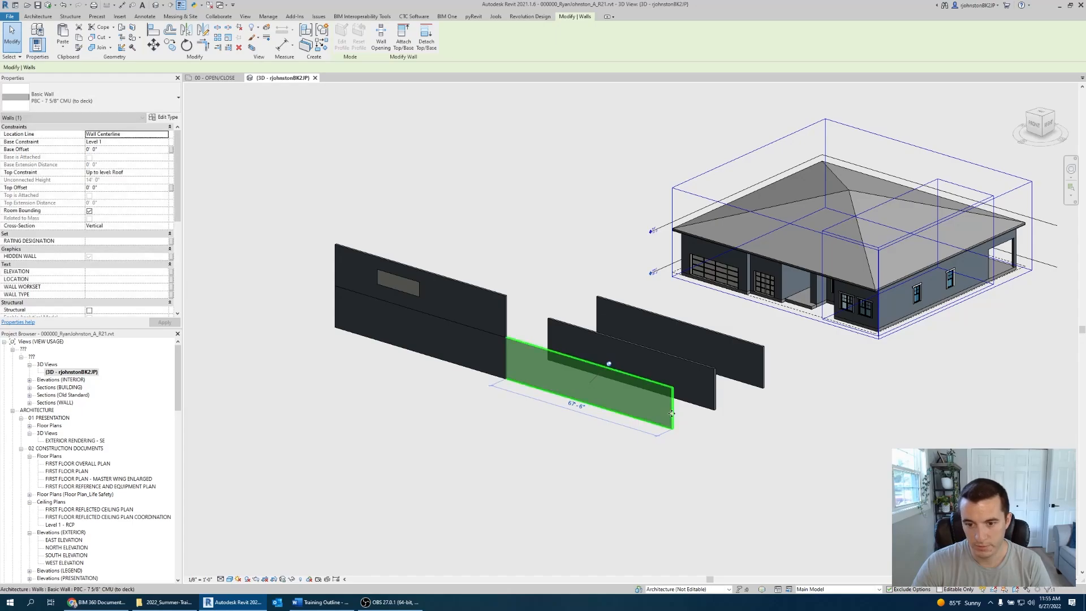
click(552, 467)
- Unpin the wall segment, try moving it along its length, and undo the changes
click(614, 367)
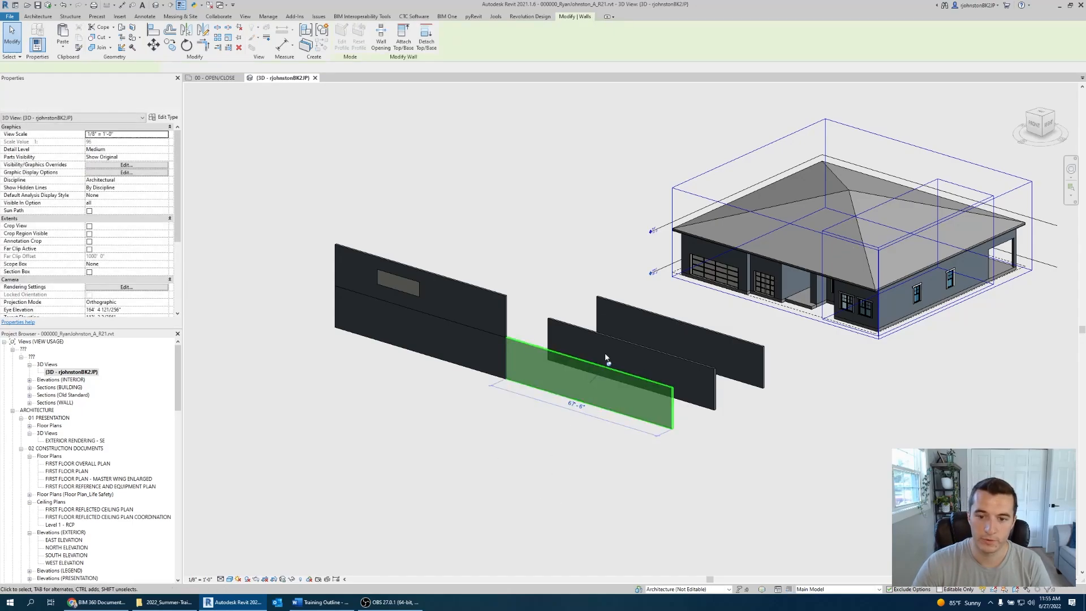
click(606, 491)
drag(675, 401, 925, 488)
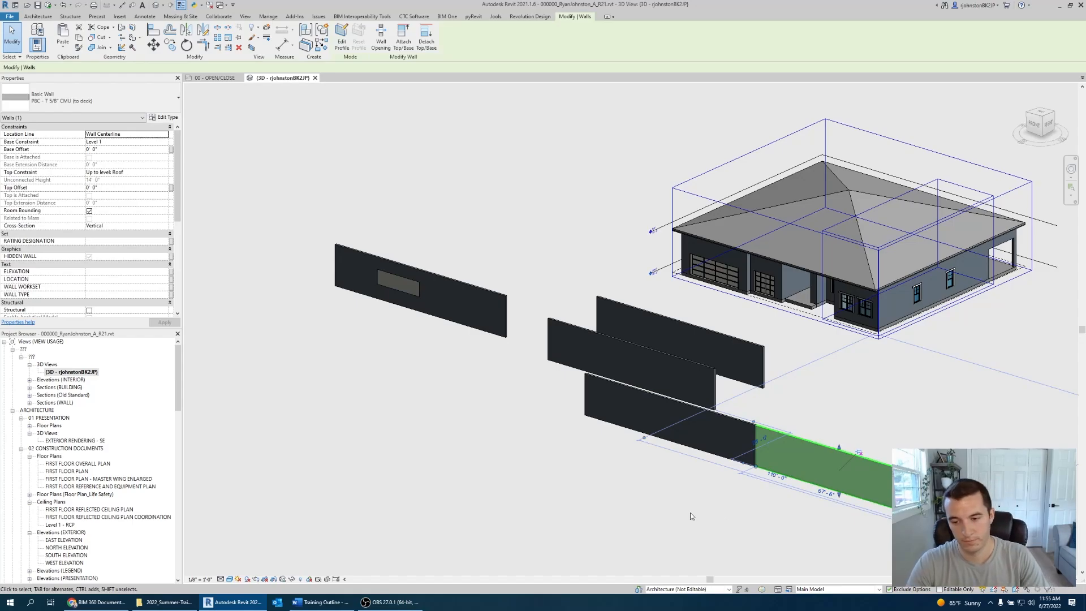
key(ctrl+z)
click(673, 408)
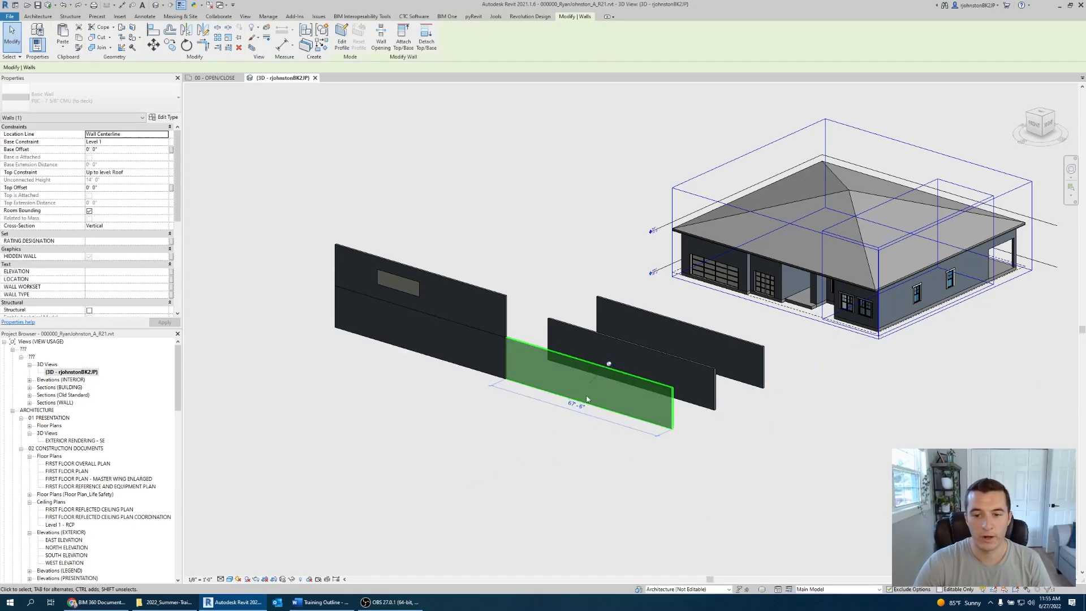
- Turn off selection of pinned elements and try selecting the pinned wall segment
click(411, 417)
click(610, 375)
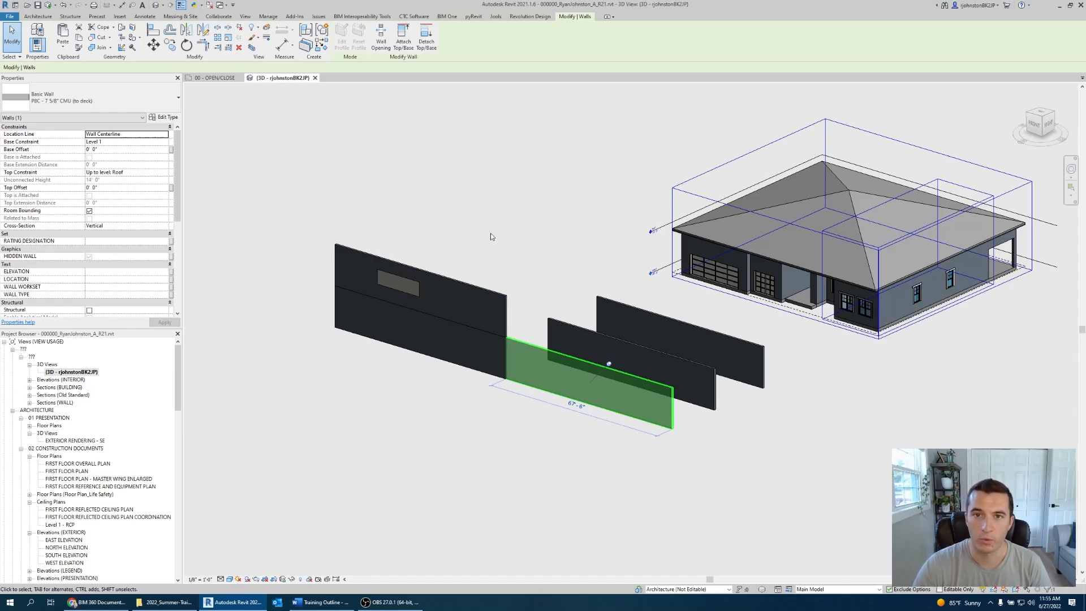
click(11, 57)
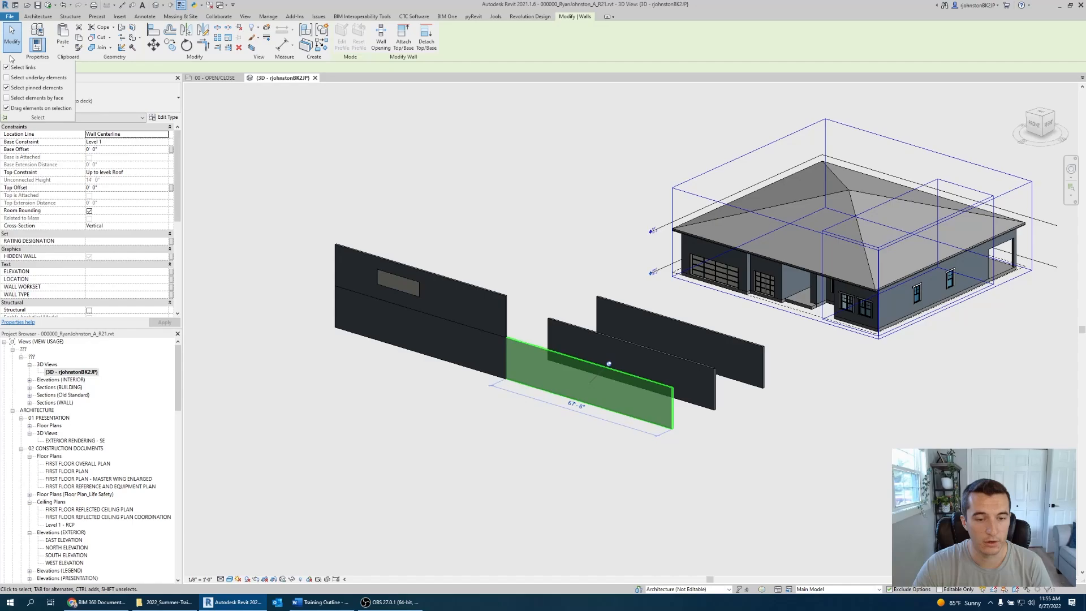
click(7, 88)
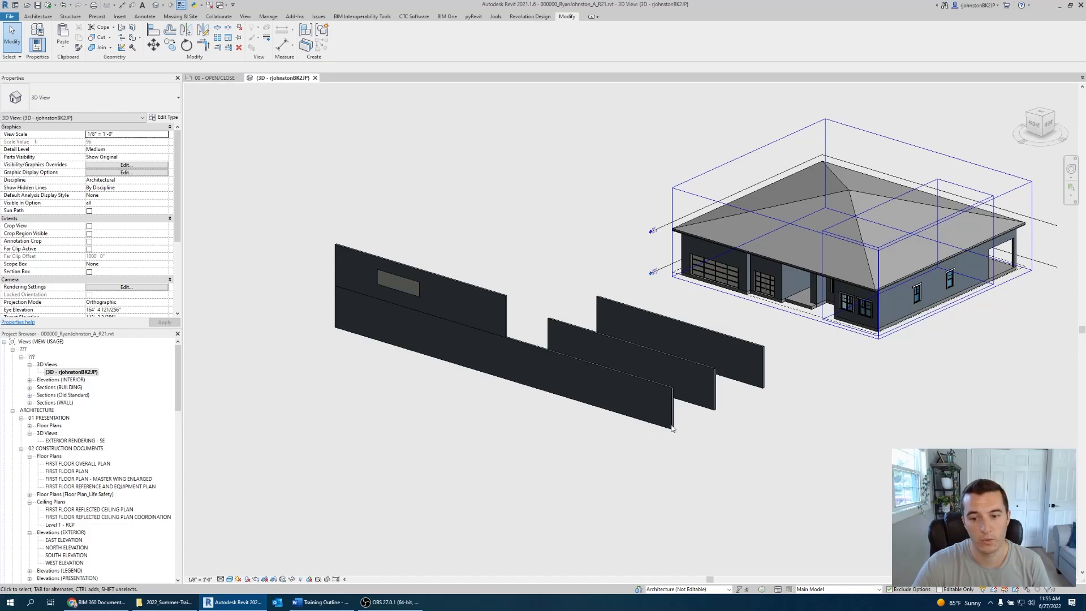
click(507, 339)
click(516, 379)
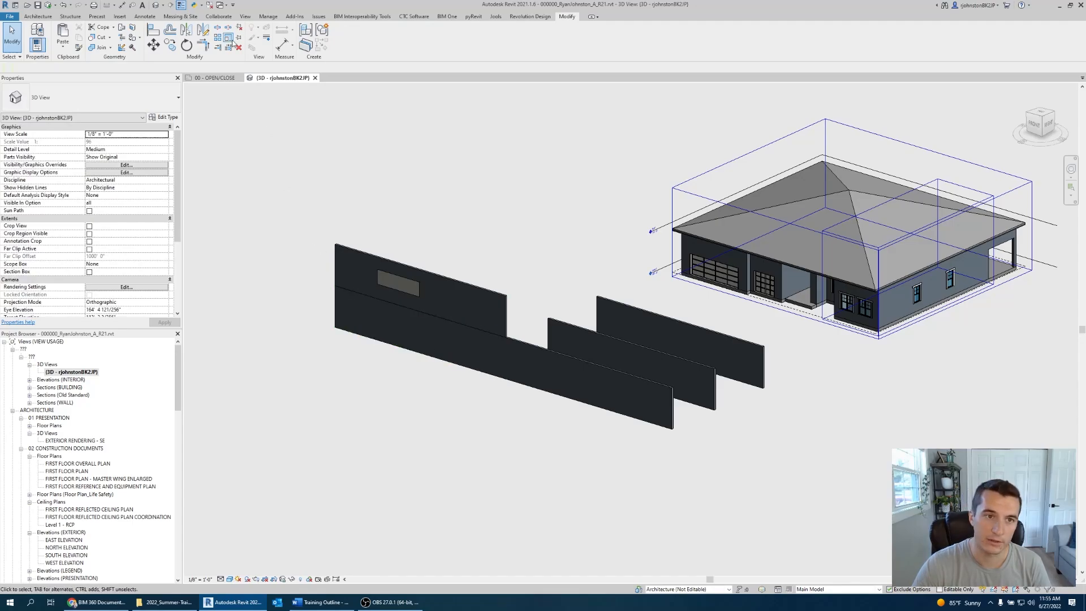
- Turn selection of pinned elements back on and select the pinned wall segment to check it
click(19, 58)
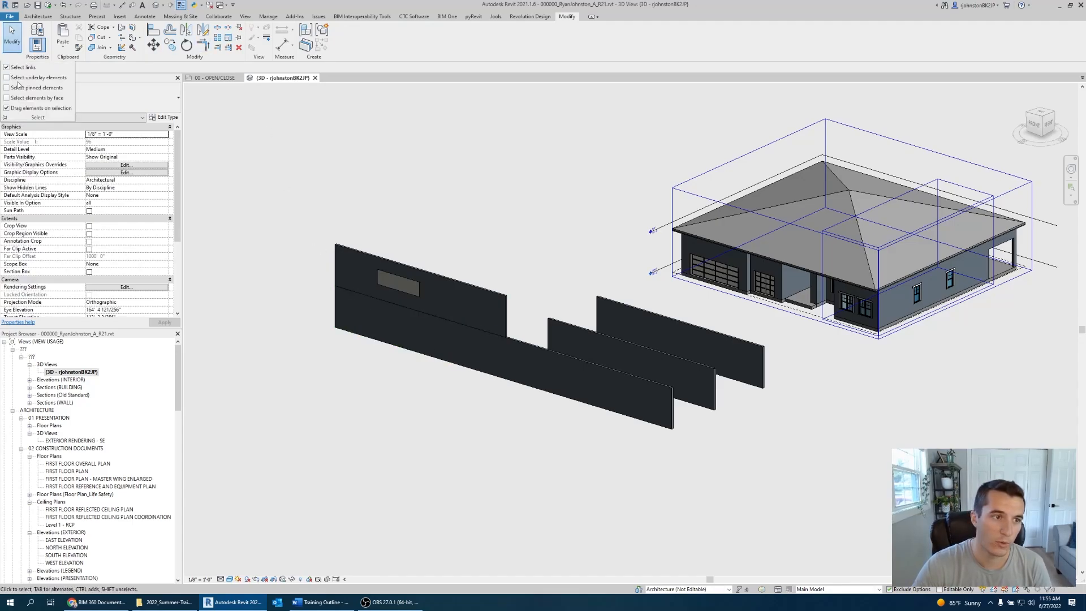
click(7, 88)
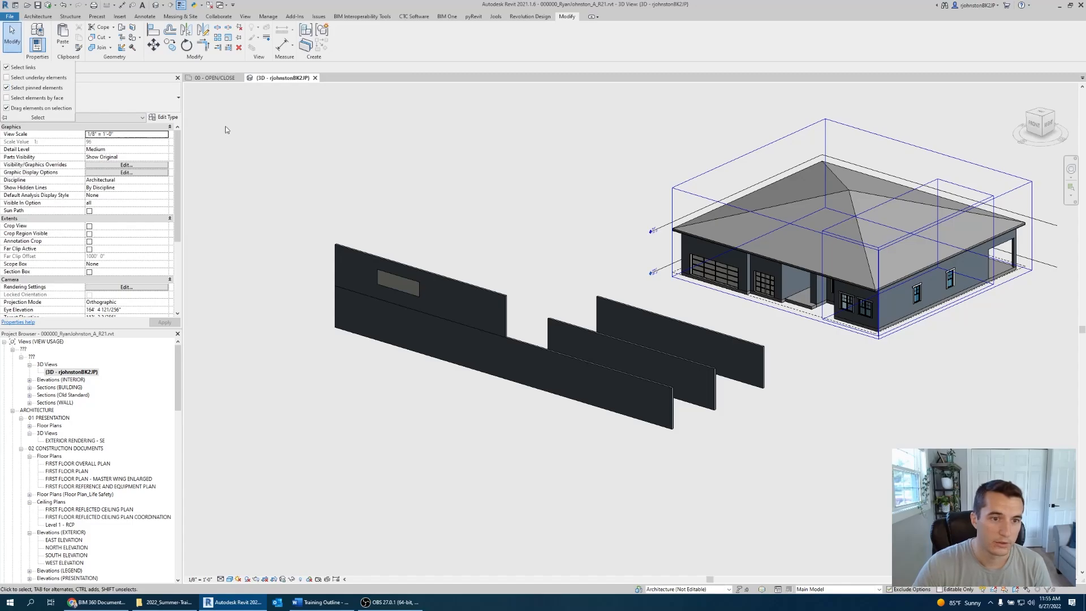
click(568, 359)
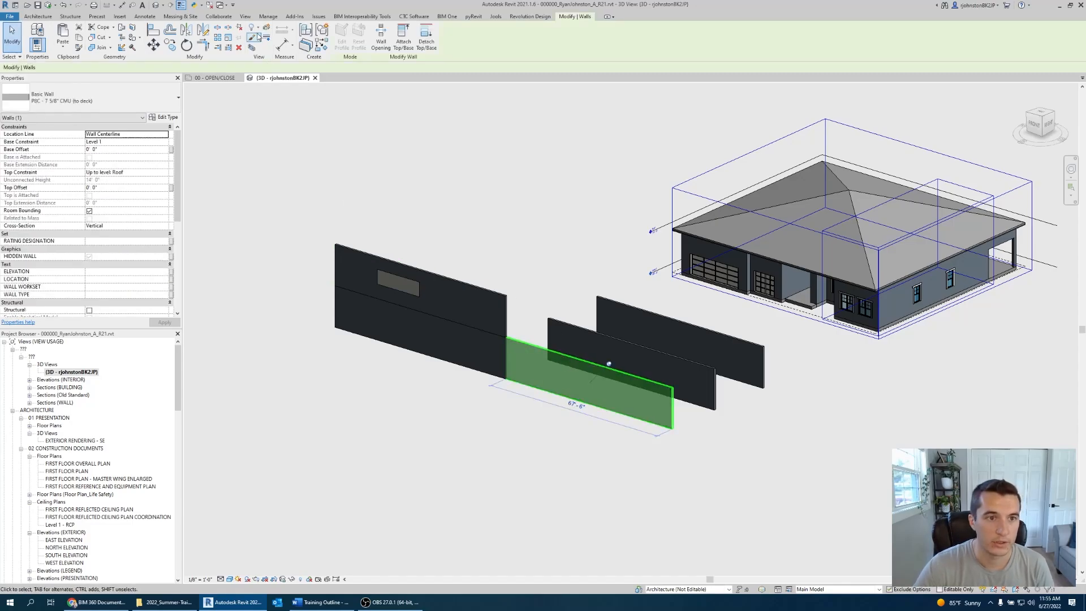
key(Escape)
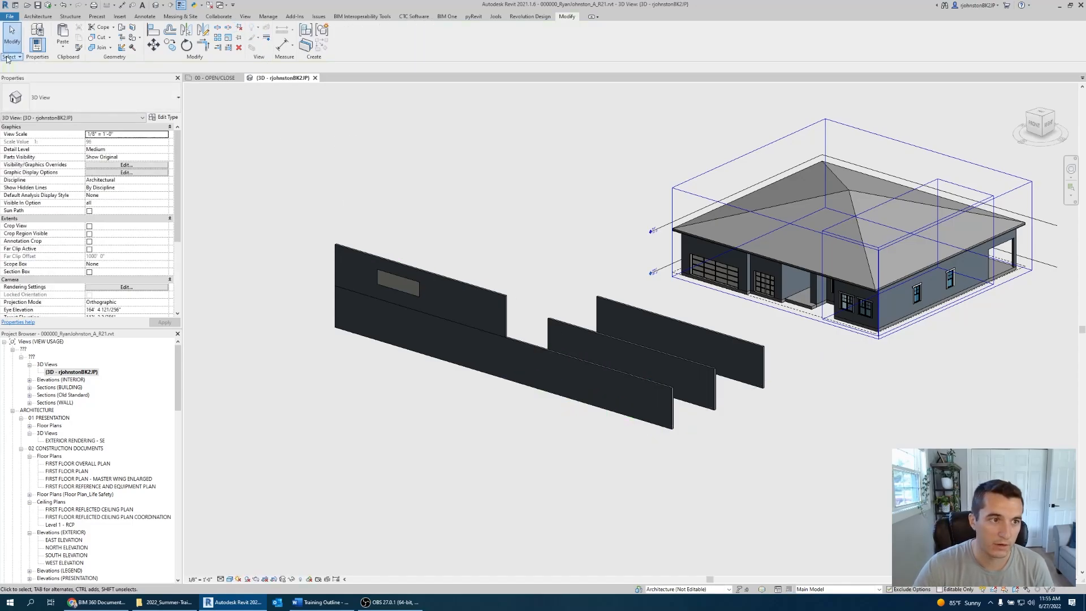
- Review the pinned-element selection option again and test selecting the walls
click(19, 58)
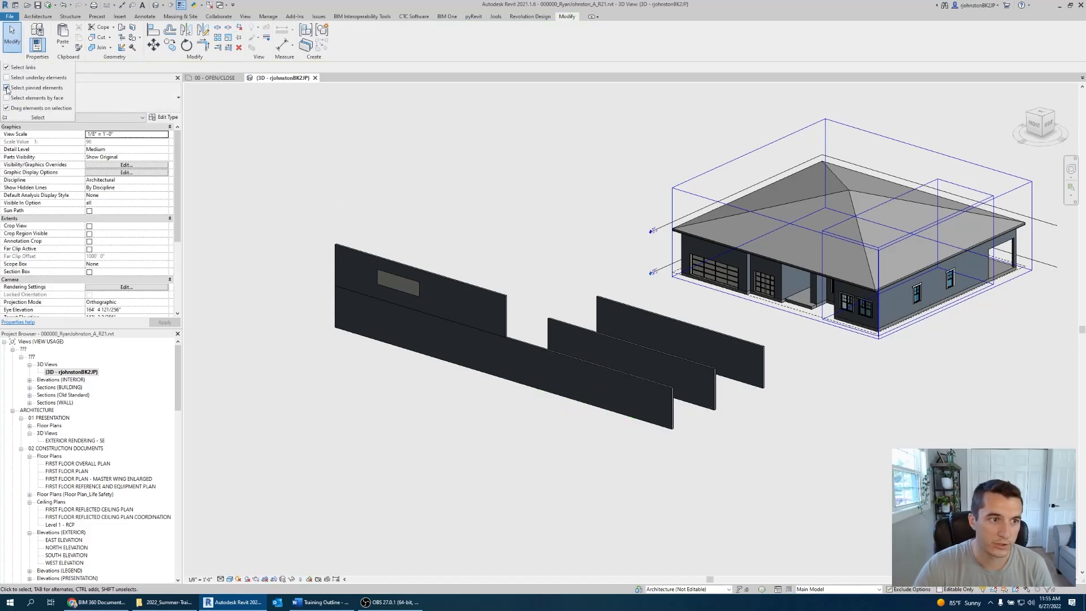
click(553, 358)
click(485, 353)
click(263, 234)
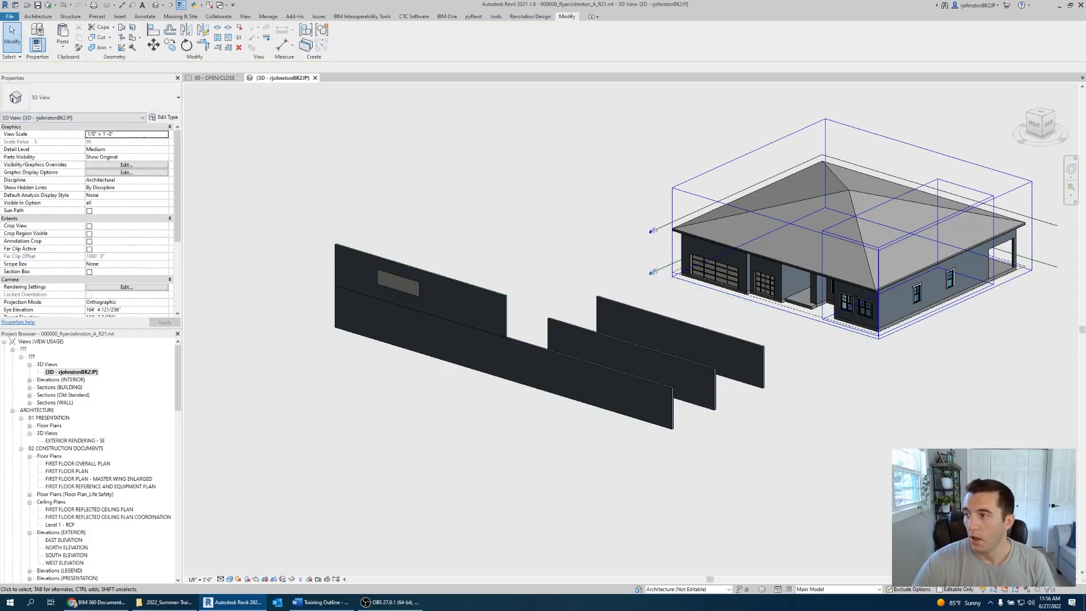
- Toggle the Thin Lines display and open the FIRST FLOOR PLAN view around Bedrooms 2 and 3
drag(1085, 170, 1085, 113)
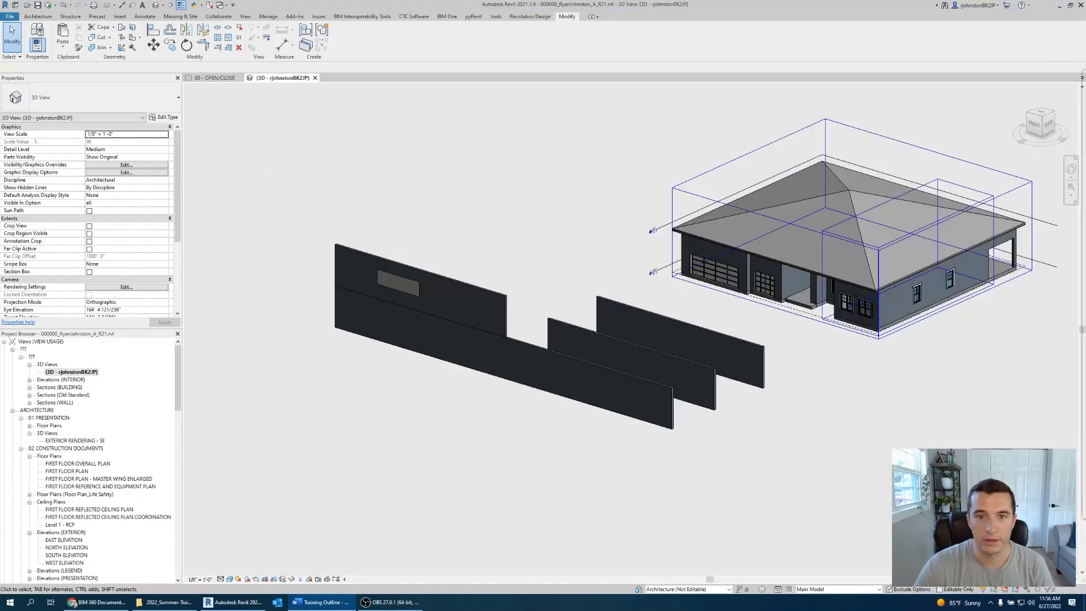
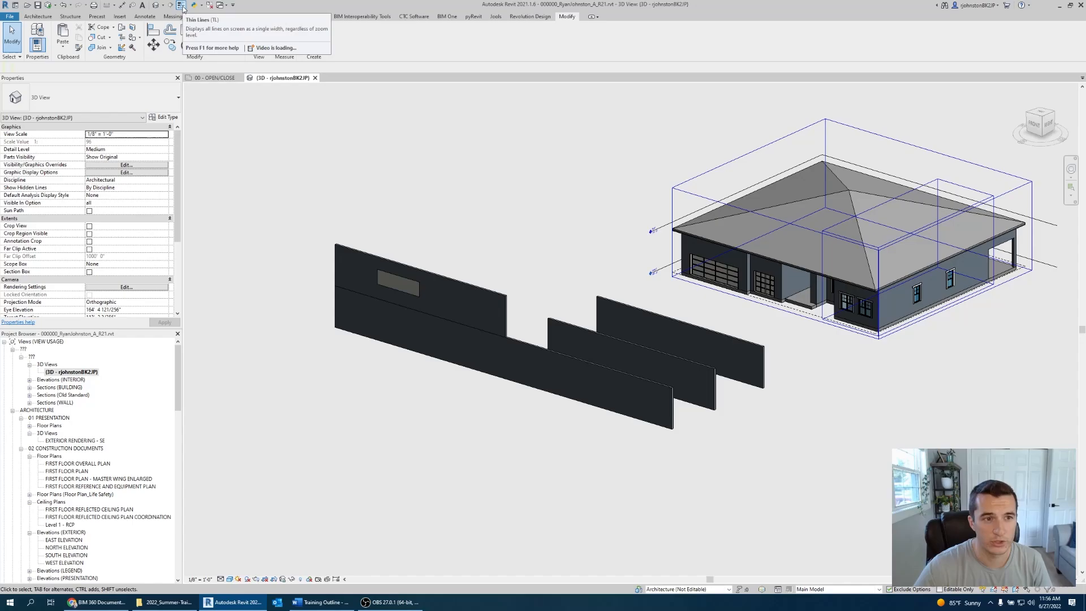
click(181, 6)
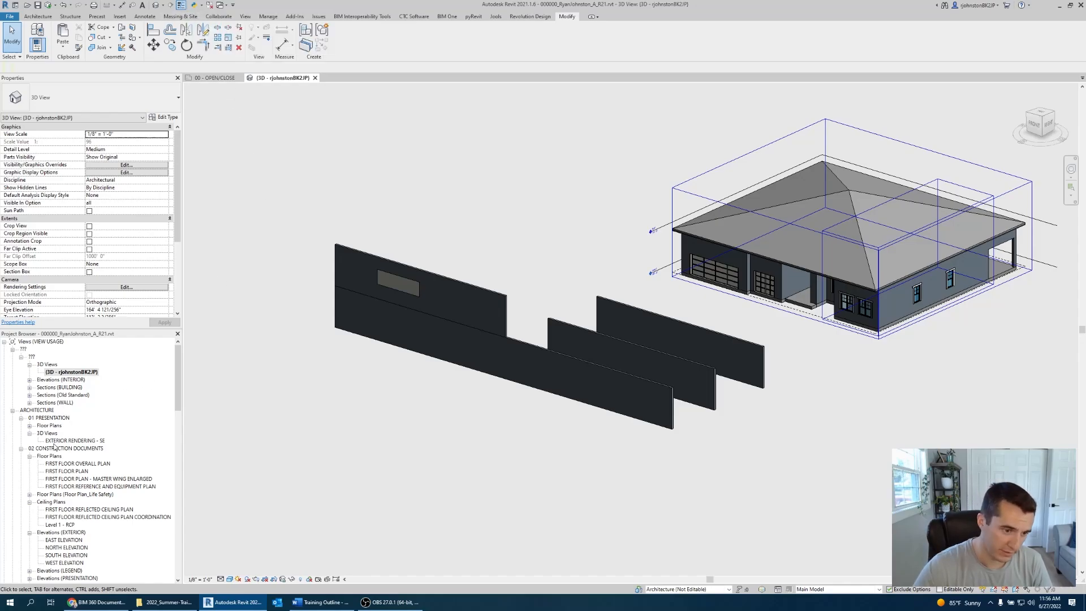
double_click(67, 471)
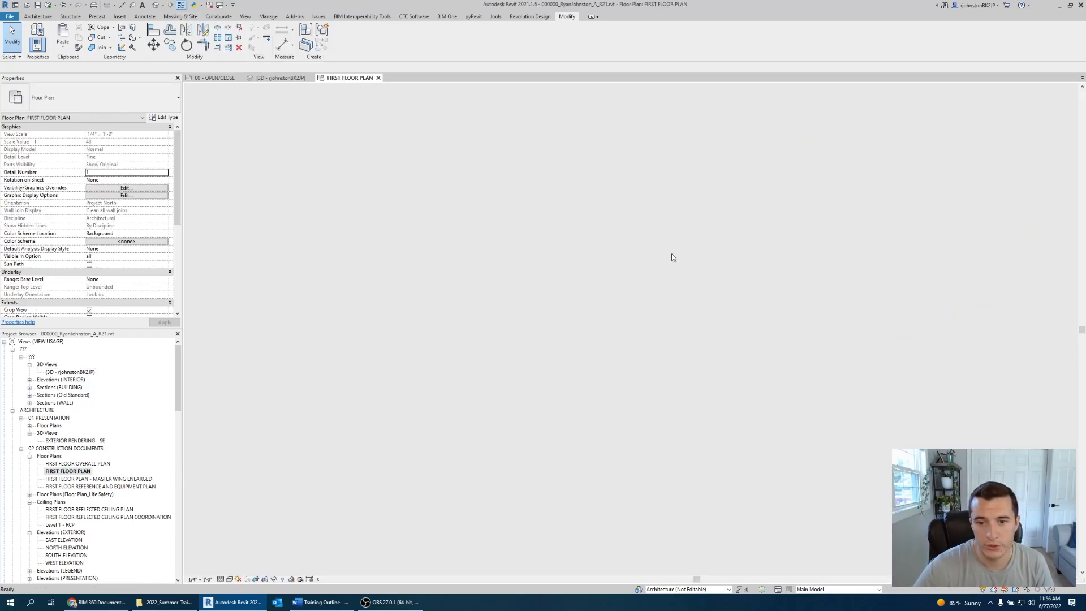
scroll(444, 138, up, 2)
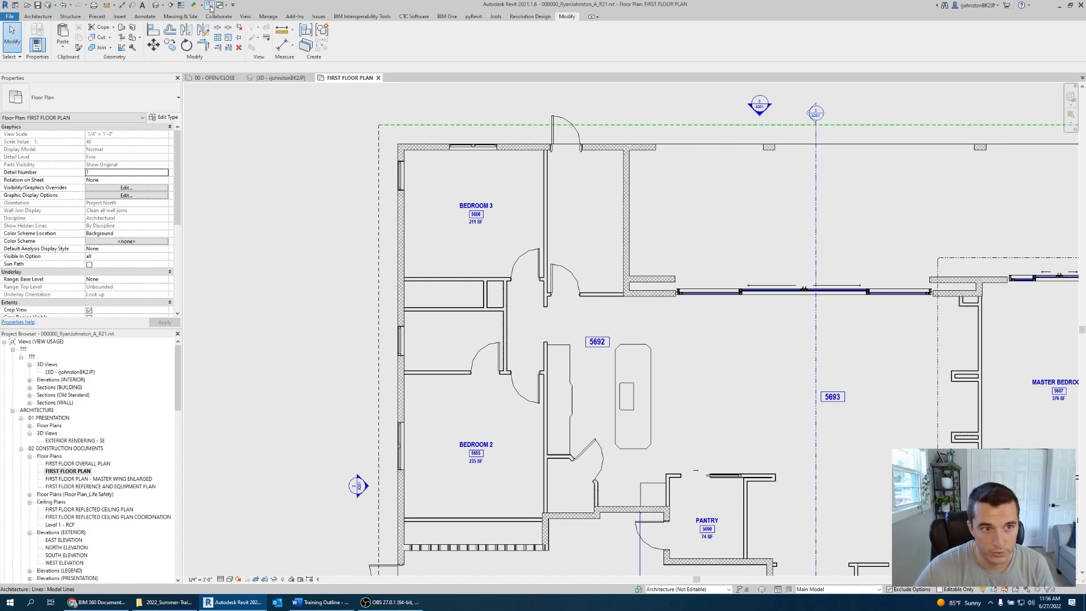
- Toggle the Thin Lines display and compare the line weights across the whole first floor plan
click(182, 7)
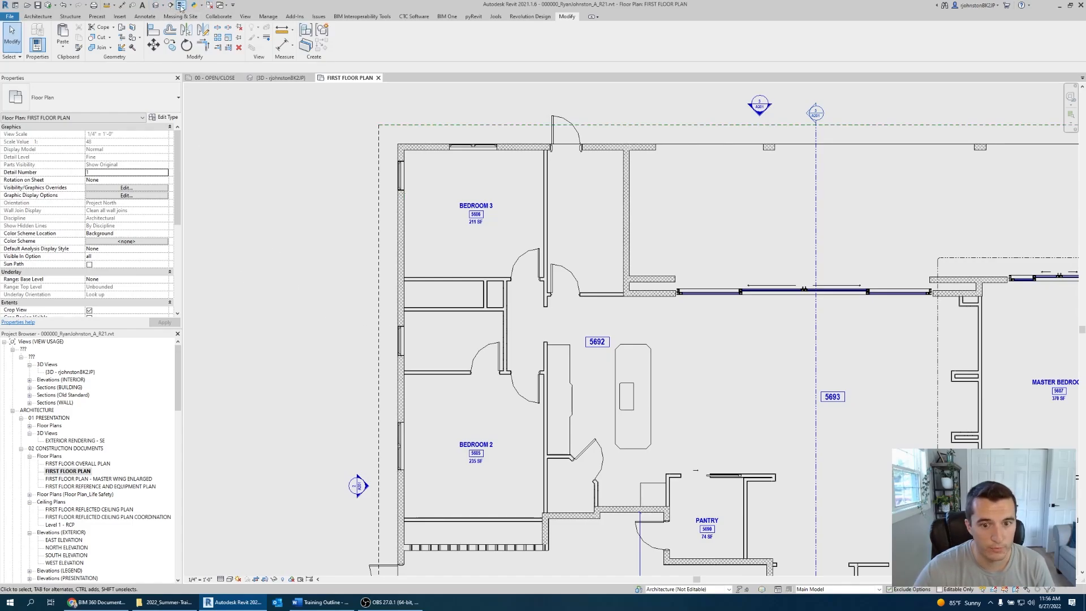
scroll(290, 284, up, 1)
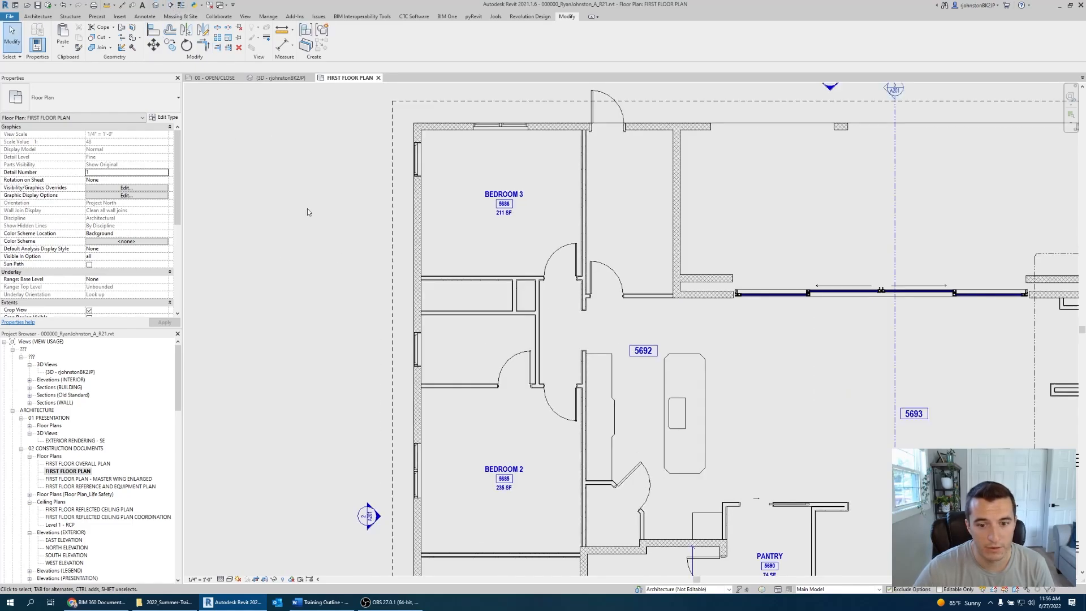
scroll(342, 261, down, 2)
key(z)
key(f)
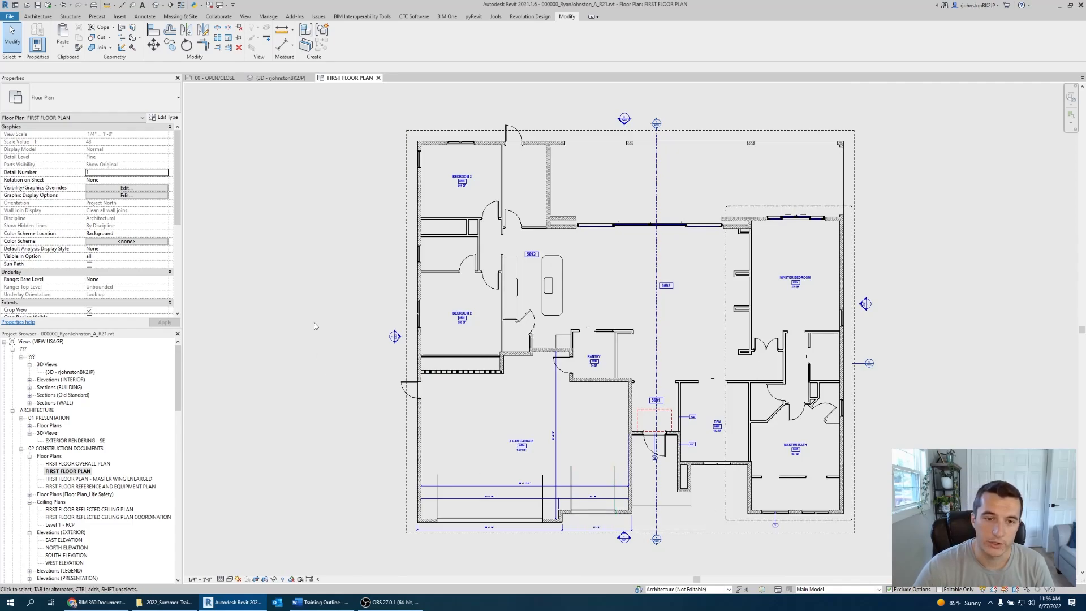
click(181, 5)
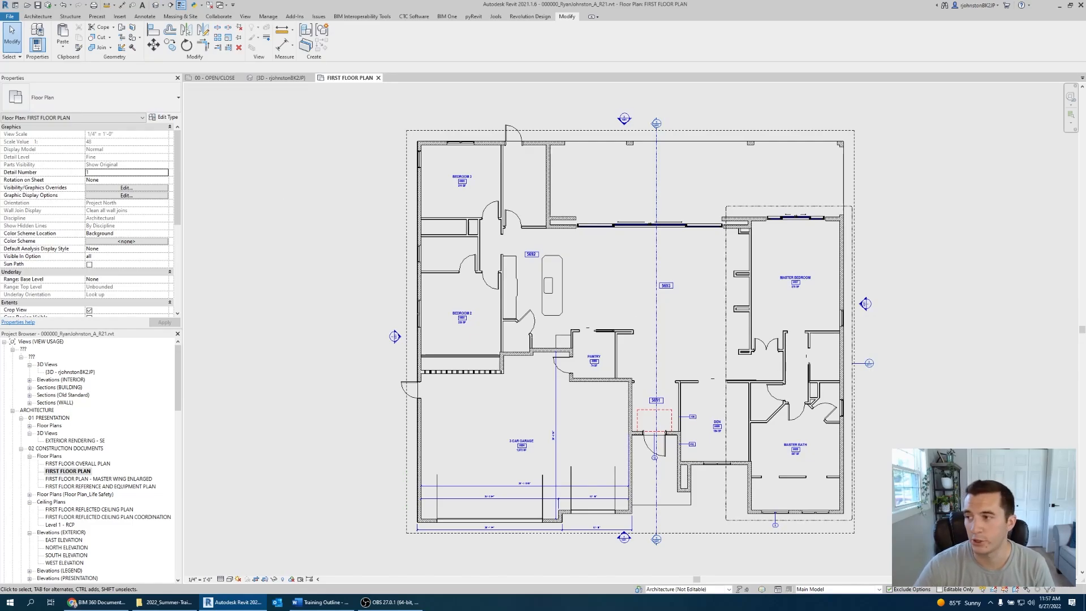
- Switch to the Training Outline in Word and select the topics listed under Datum Levels, Planes and Grids
key(alt+Tab)
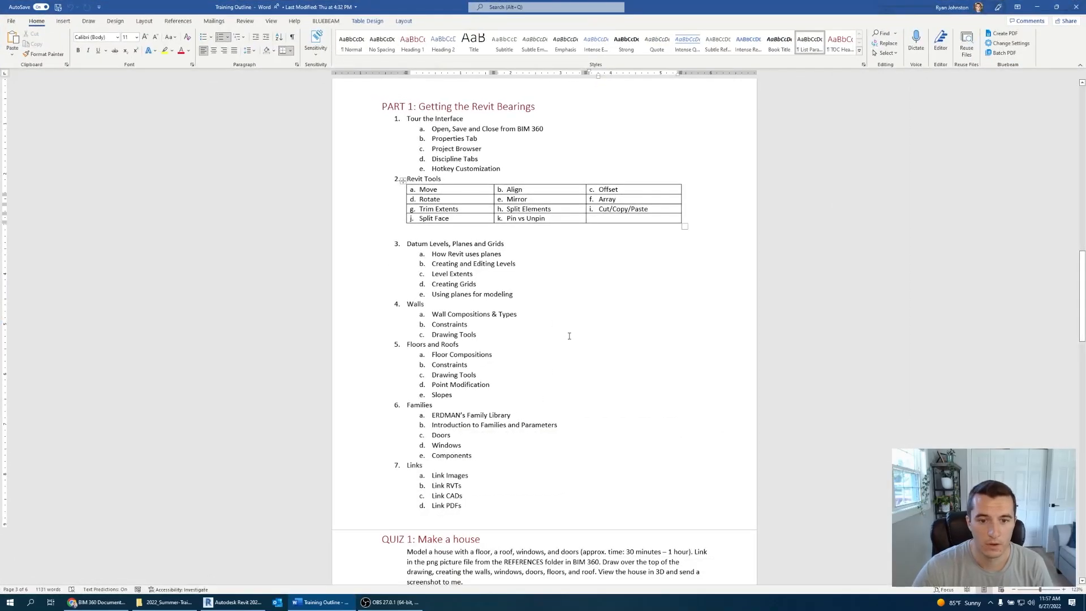
click(544, 298)
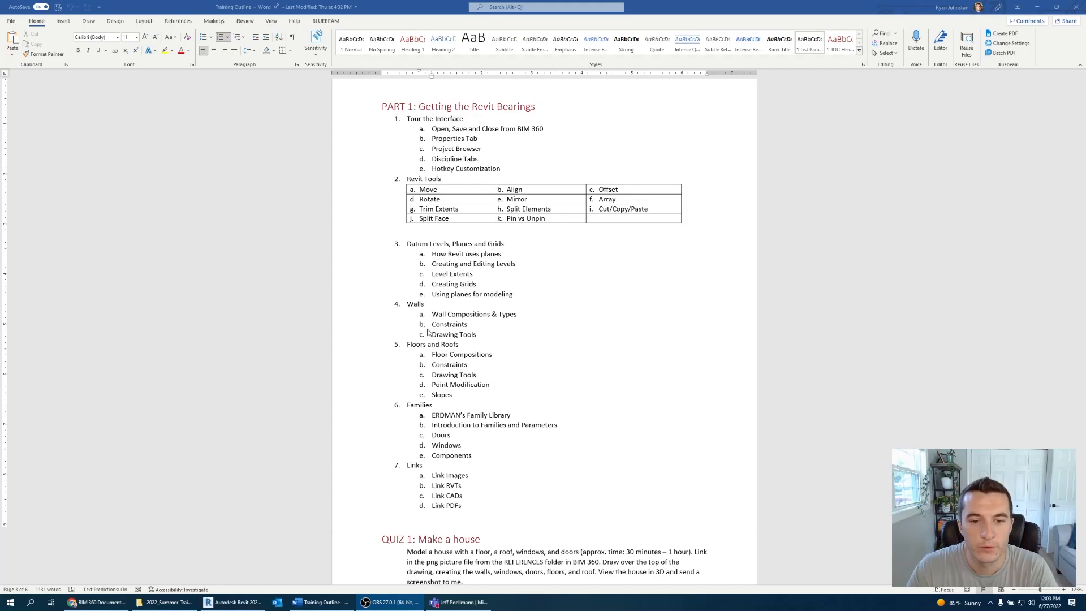
drag(529, 290, 431, 253)
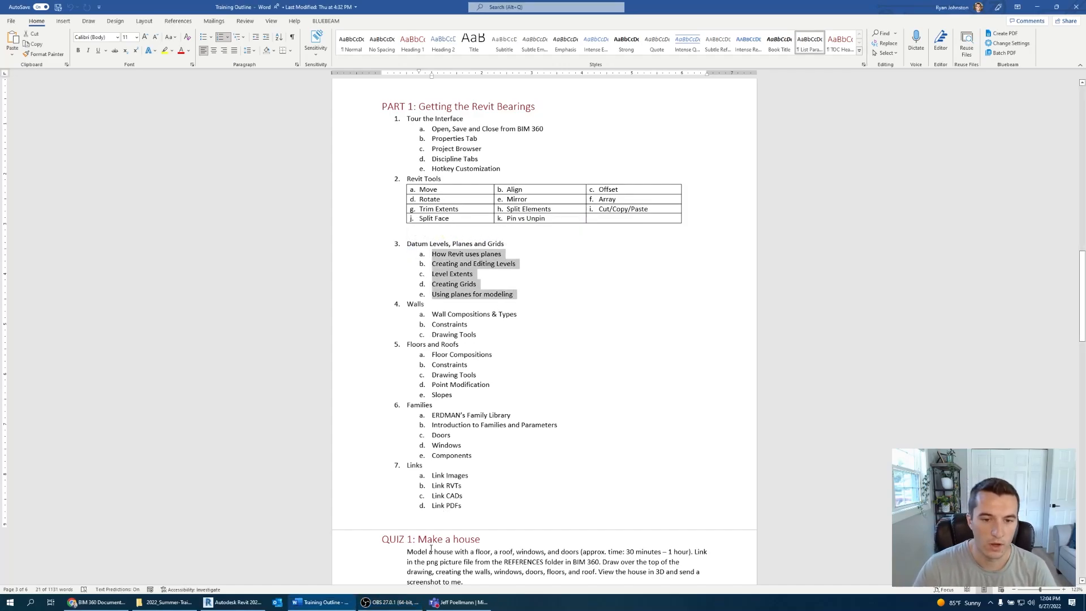
- Switch back to Revit and delete all the practice walls beside the house in the 3D view
click(232, 602)
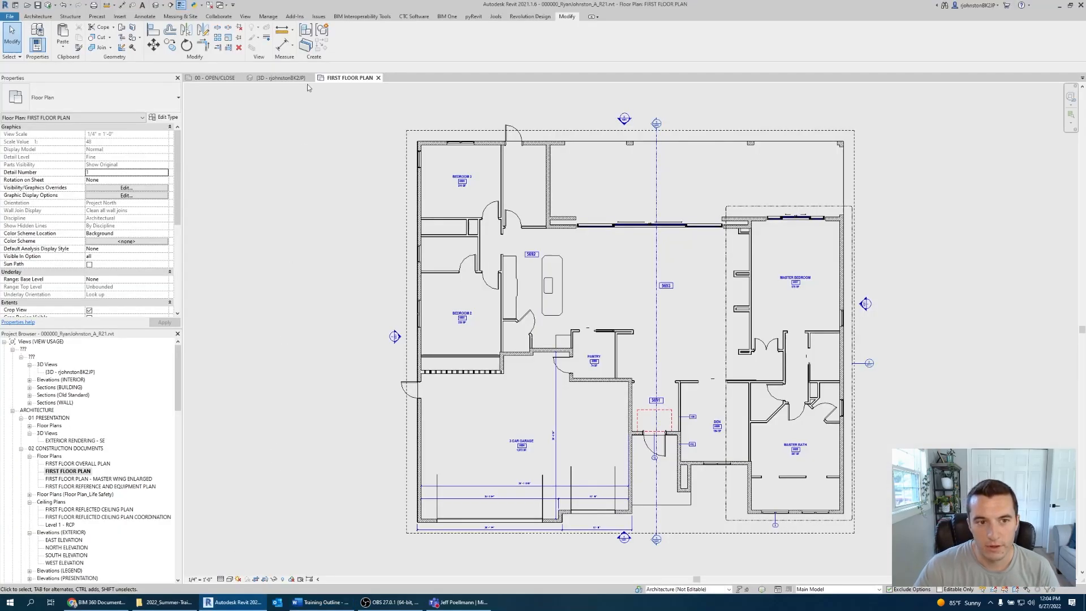
click(288, 78)
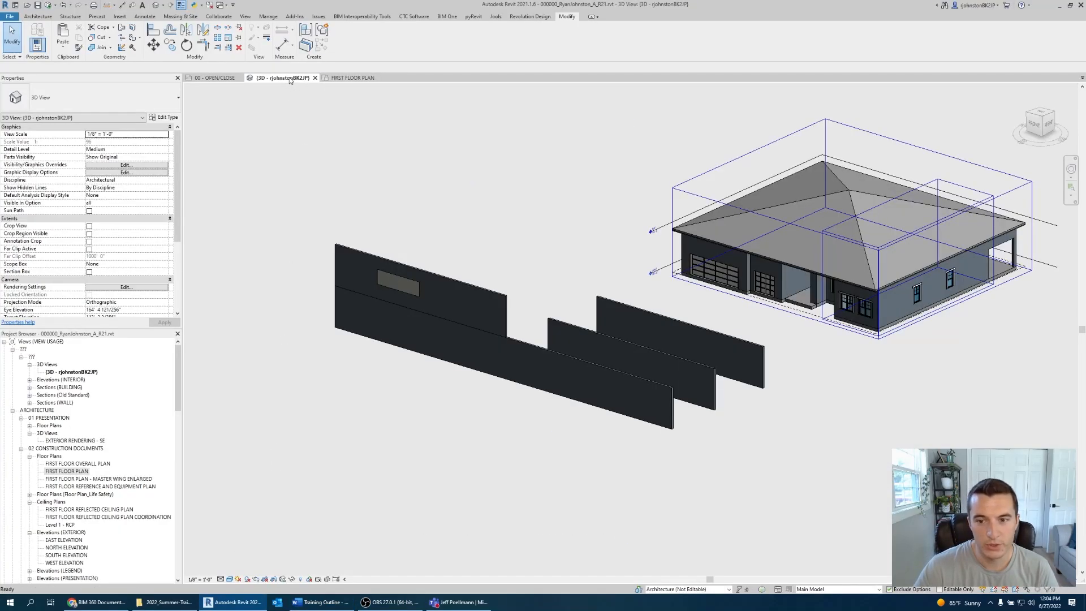
mouse_move(656, 437)
shift+middle_down()
mouse_move(668, 435)
mouse_move(633, 453)
mouse_move(652, 441)
shift+middle_up()
drag(658, 450, 408, 302)
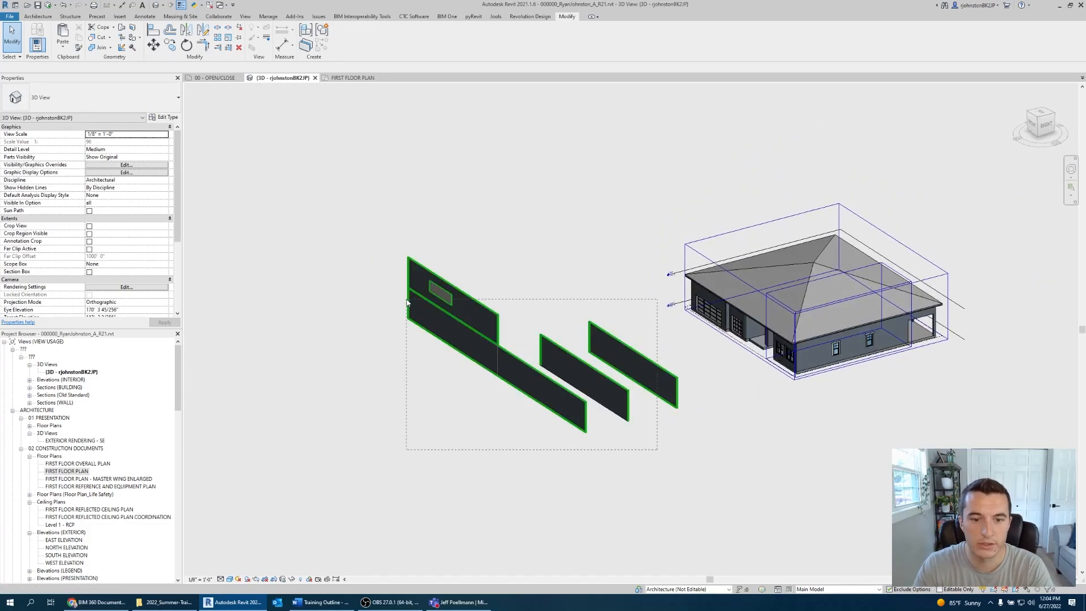
key(Delete)
shift+middle_drag(405, 306, 650, 321)
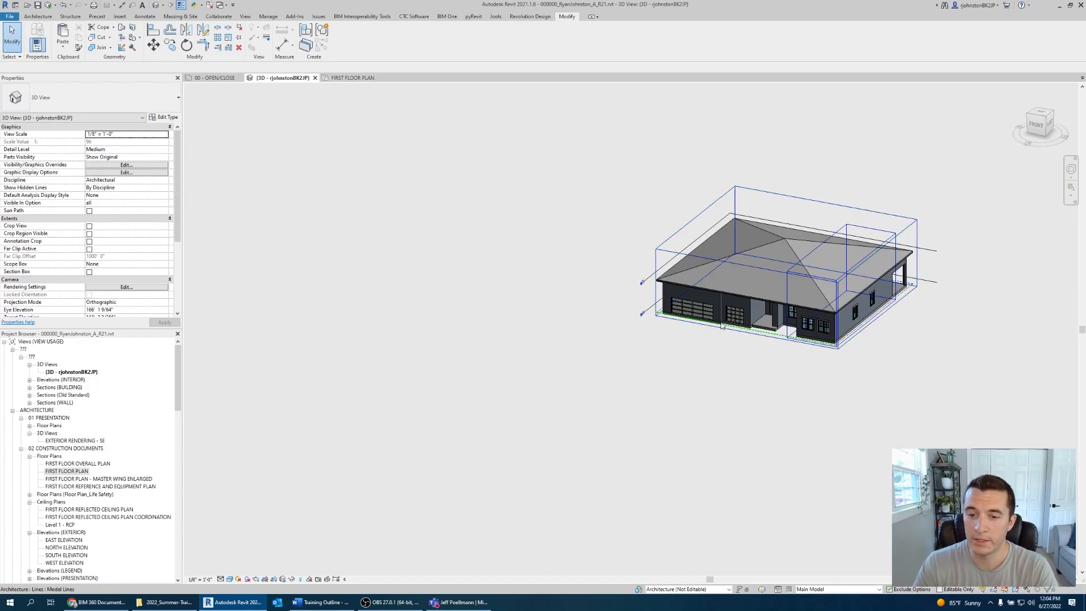
- Select the front wall around the wide garage door and review its base and top constraints
scroll(678, 305, up, 5)
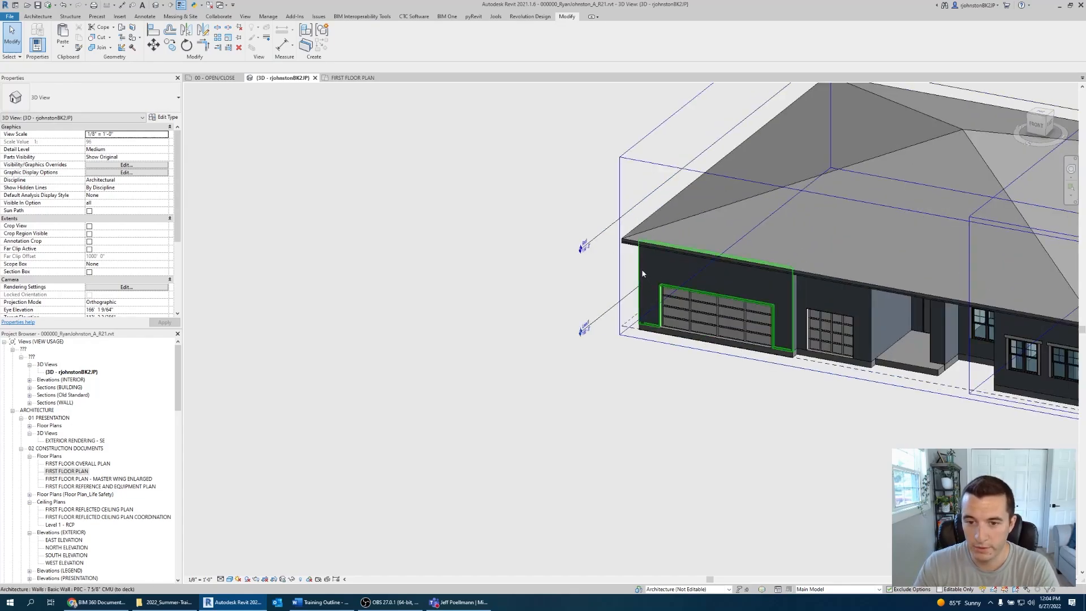
click(643, 274)
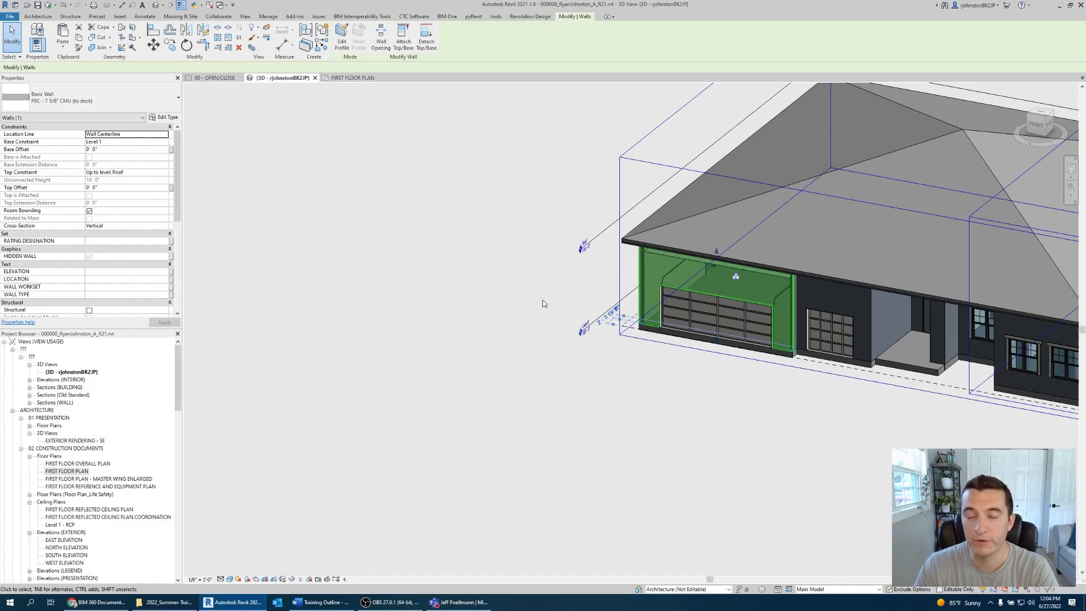
middle_drag(542, 304, 491, 325)
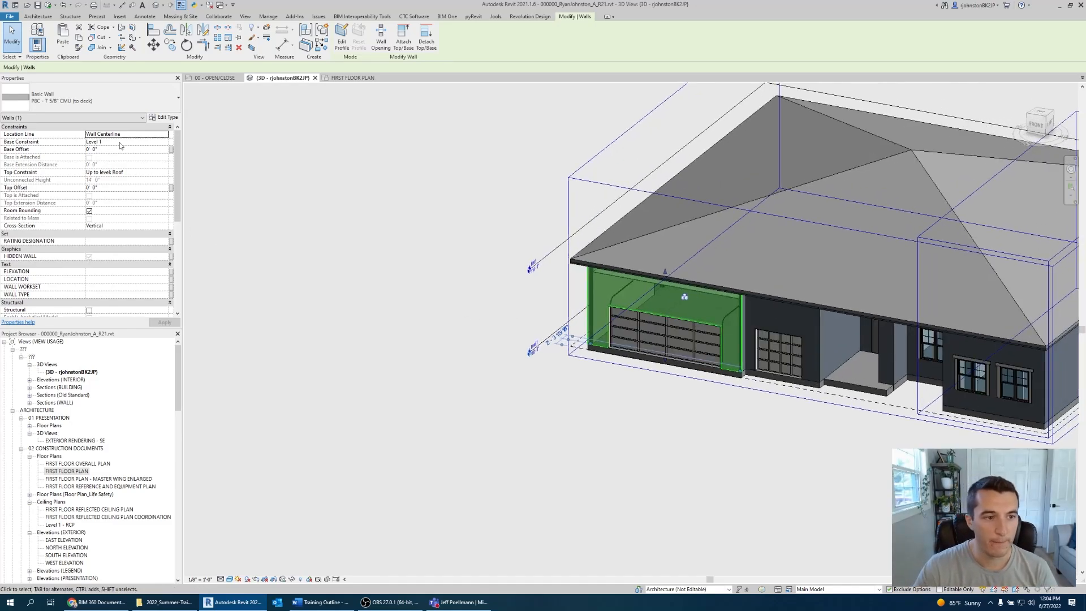
click(146, 142)
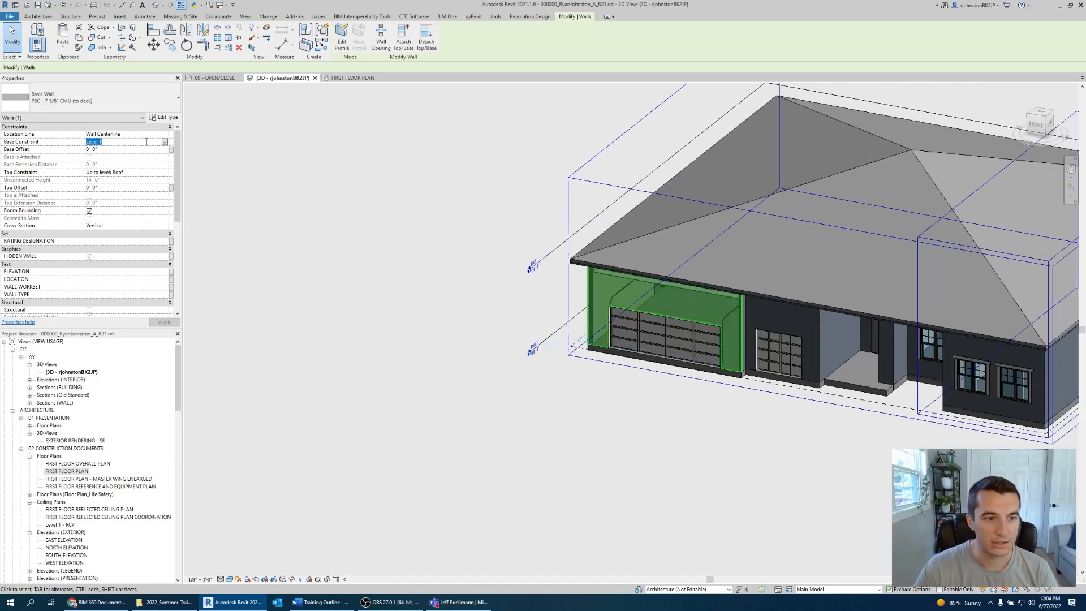
click(132, 173)
click(410, 186)
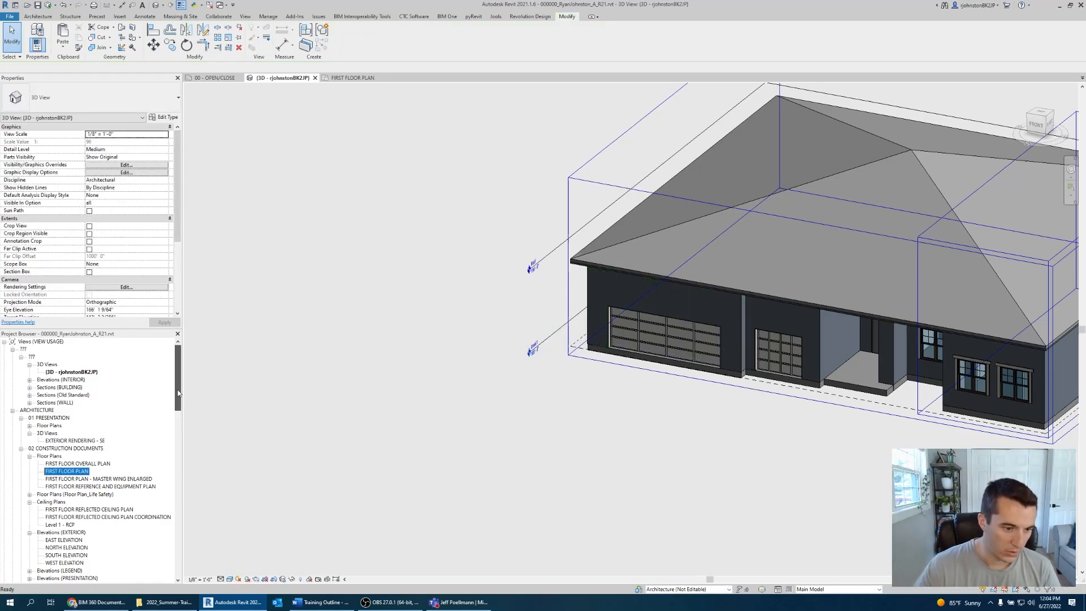
- Open the NORTH ELEVATION view with the house and both level lines in sight
drag(179, 393, 178, 419)
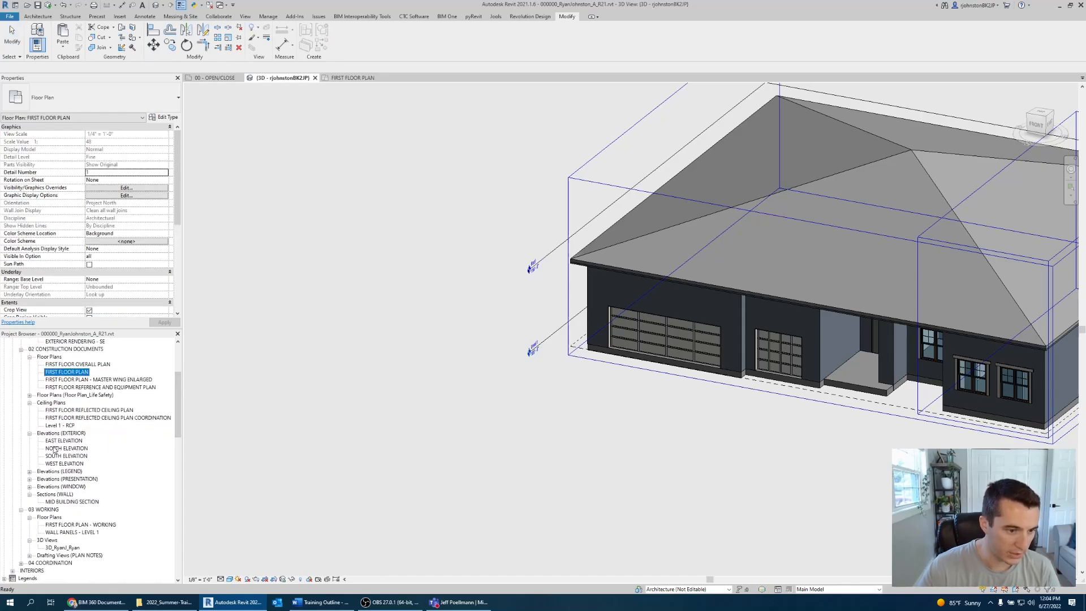
double_click(54, 449)
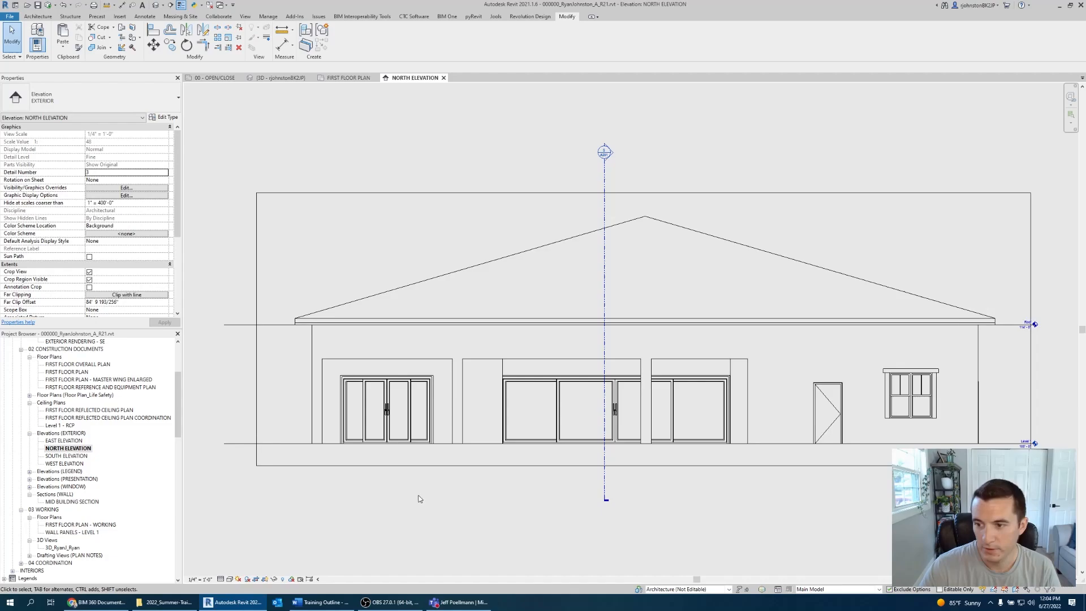
middle_drag(1013, 386, 980, 378)
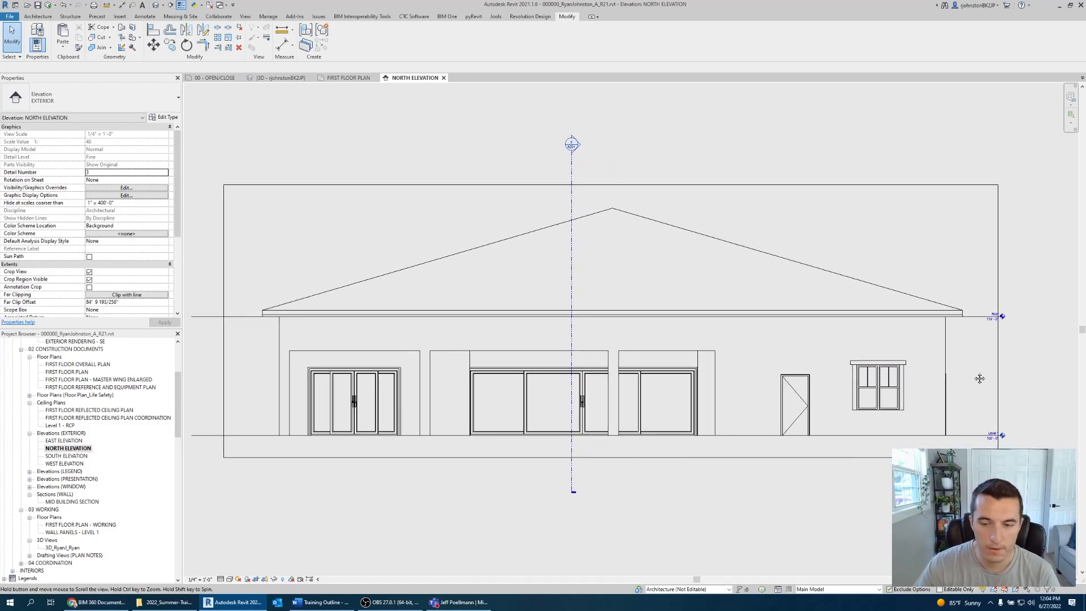
scroll(976, 376, down, 1)
scroll(85, 421, up, 2)
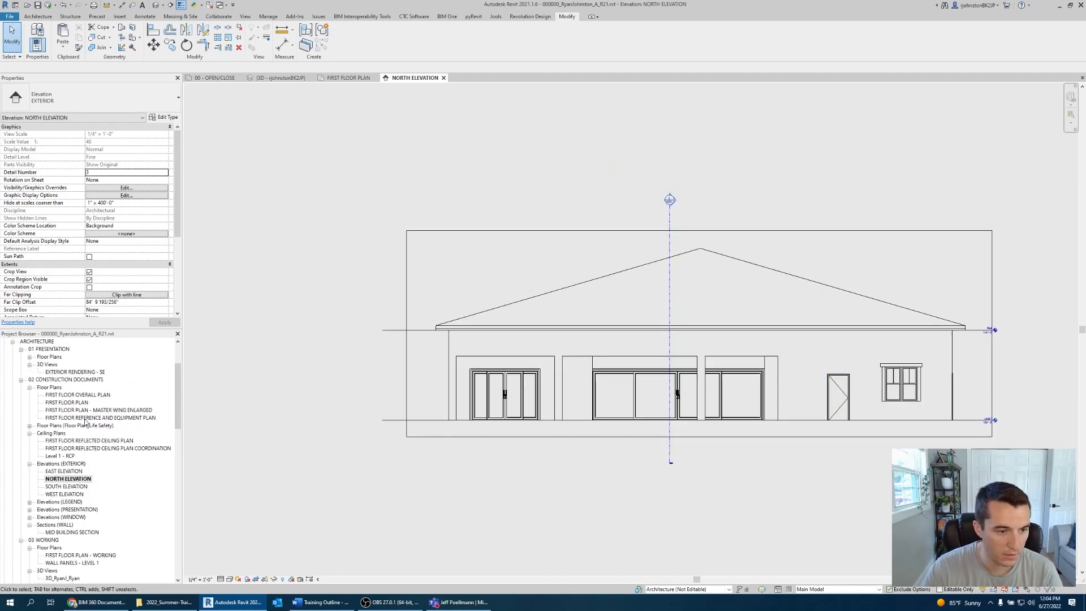
- Select the Level 1 line, the interior door at the house's end and the Roof level to examine their properties
click(975, 421)
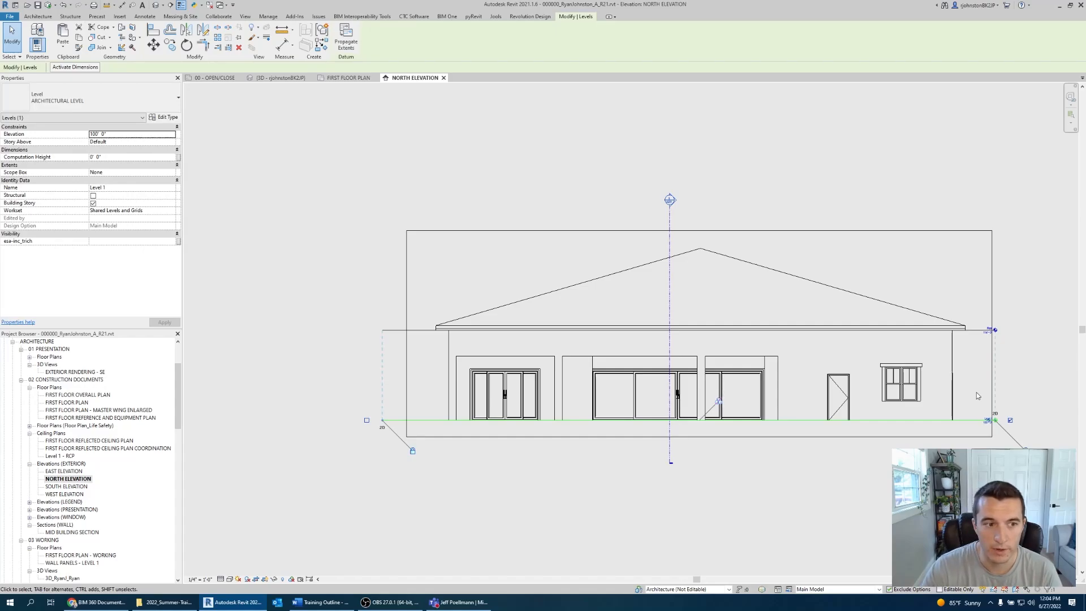
click(977, 396)
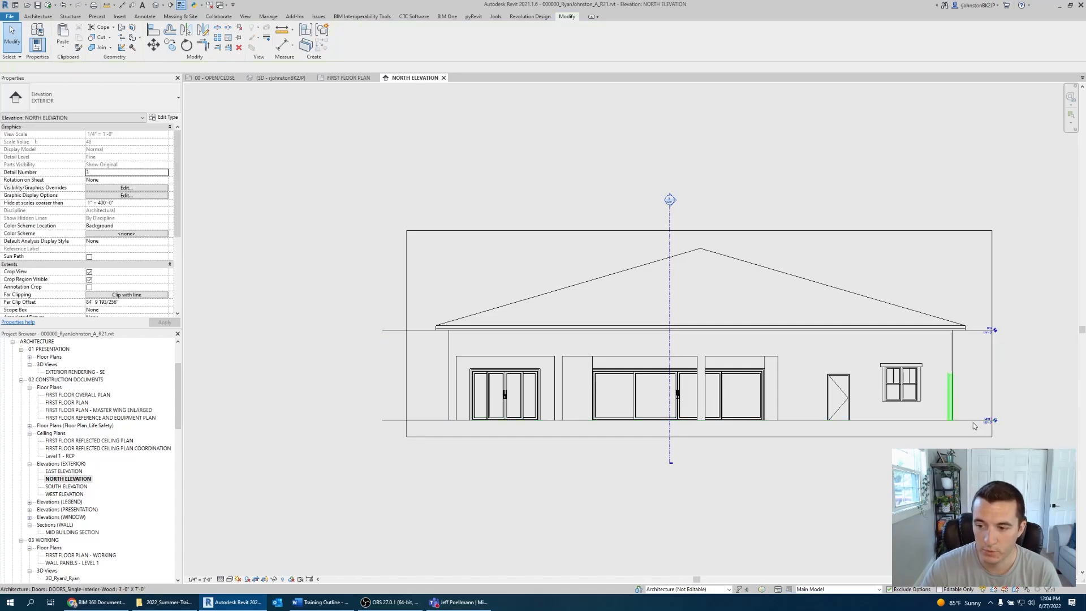
click(953, 396)
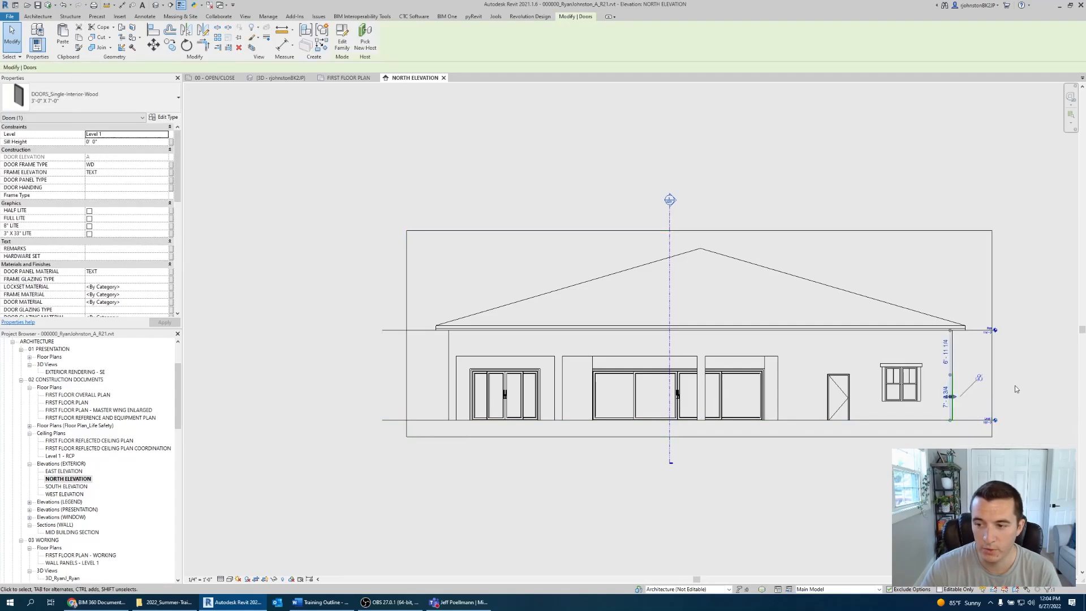
click(976, 336)
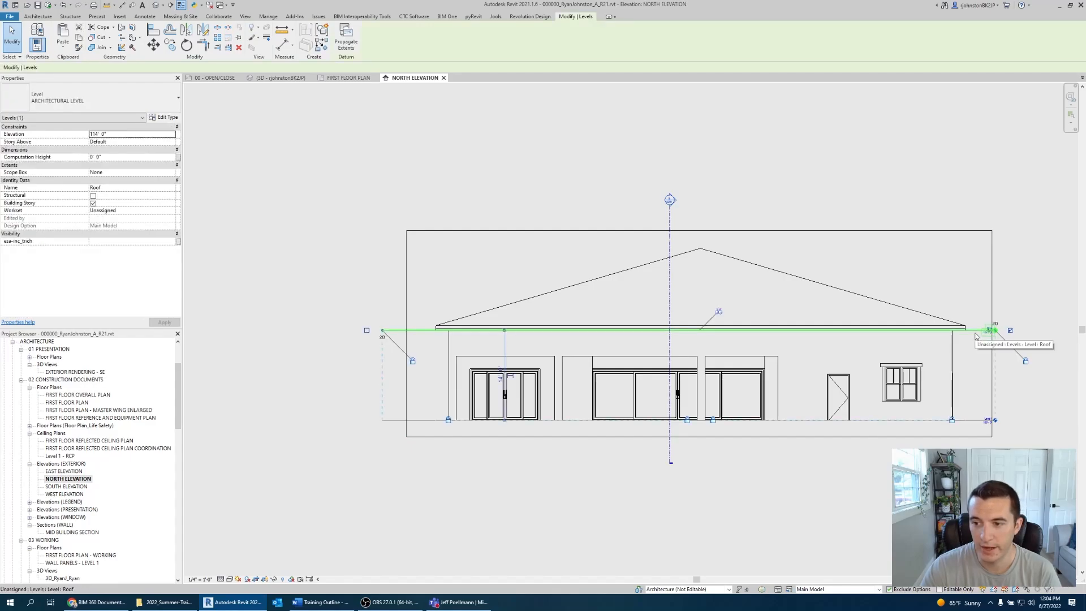
click(222, 165)
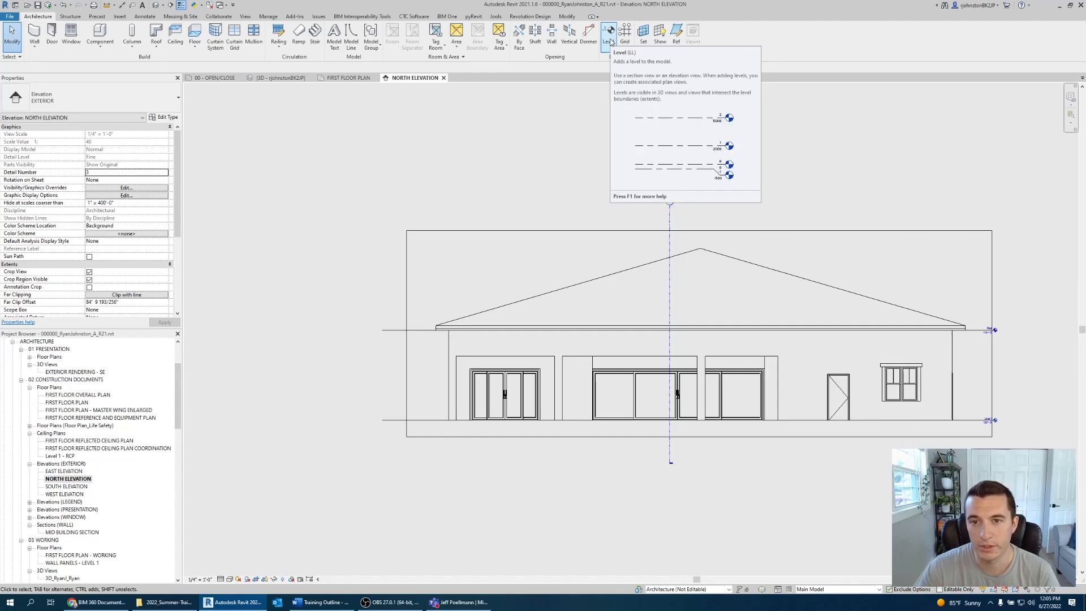
- Copy the Roof level straight up to the height of the roof's ridge
click(972, 330)
middle_drag(971, 331, 954, 341)
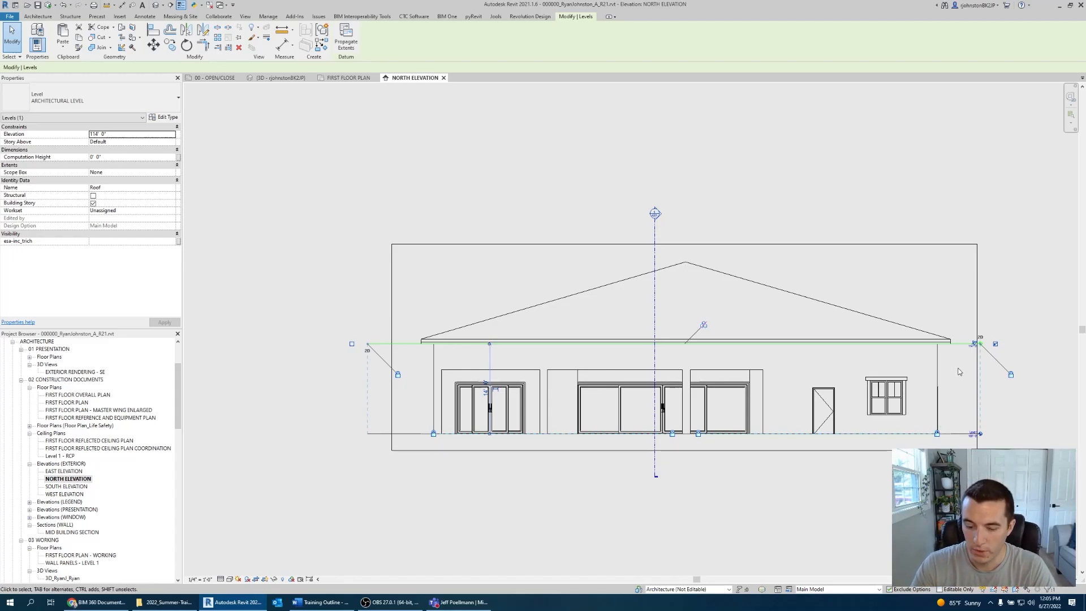
key(c)
key(o)
click(963, 342)
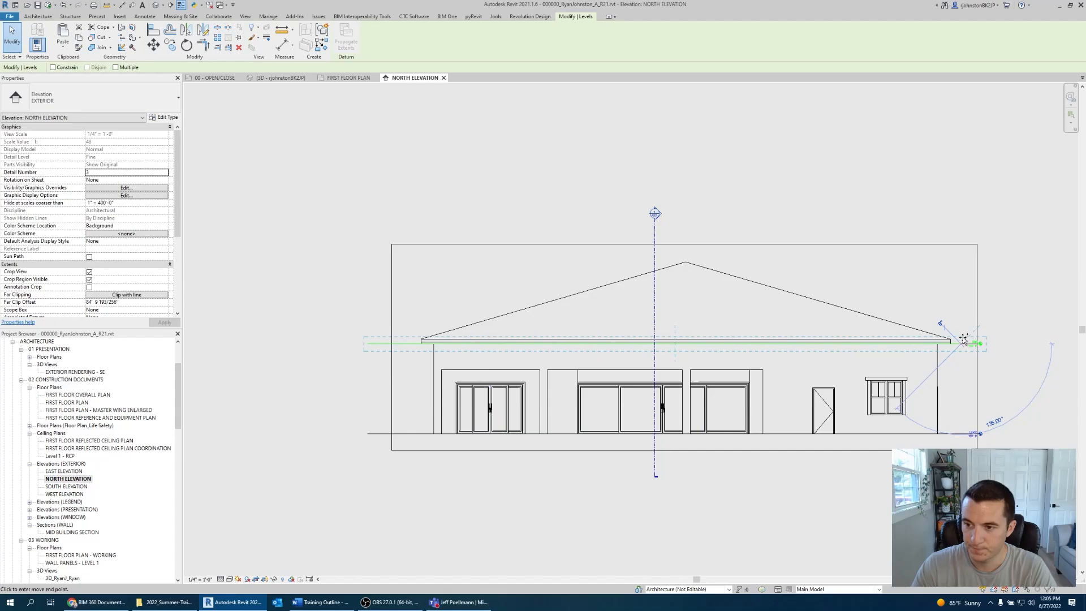
click(963, 263)
key(Escape)
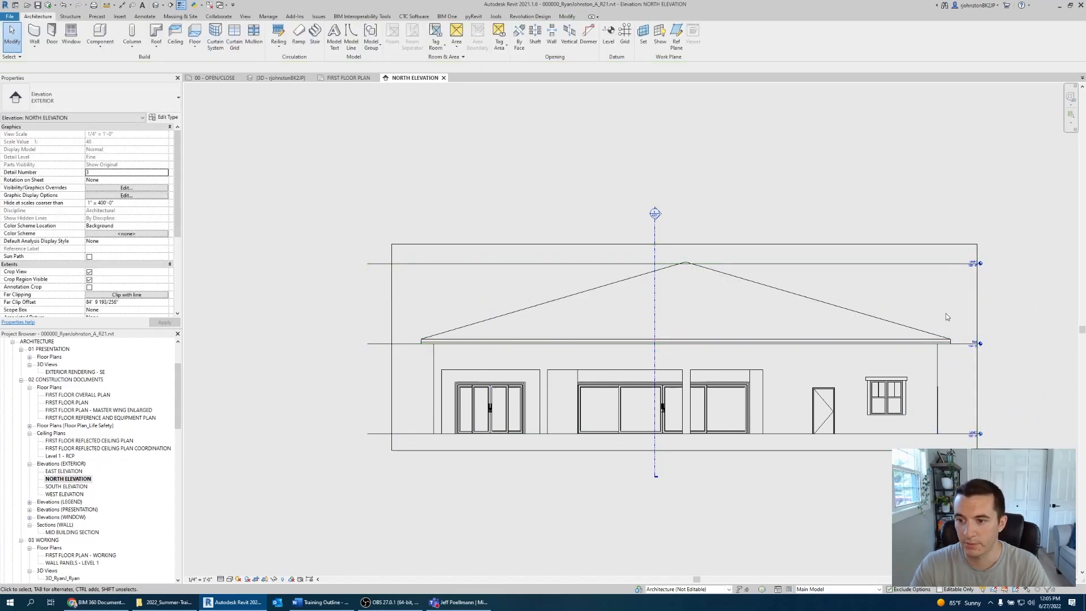
- Set the roof's base level to Level 3, and undo both this change and the copied level
click(868, 318)
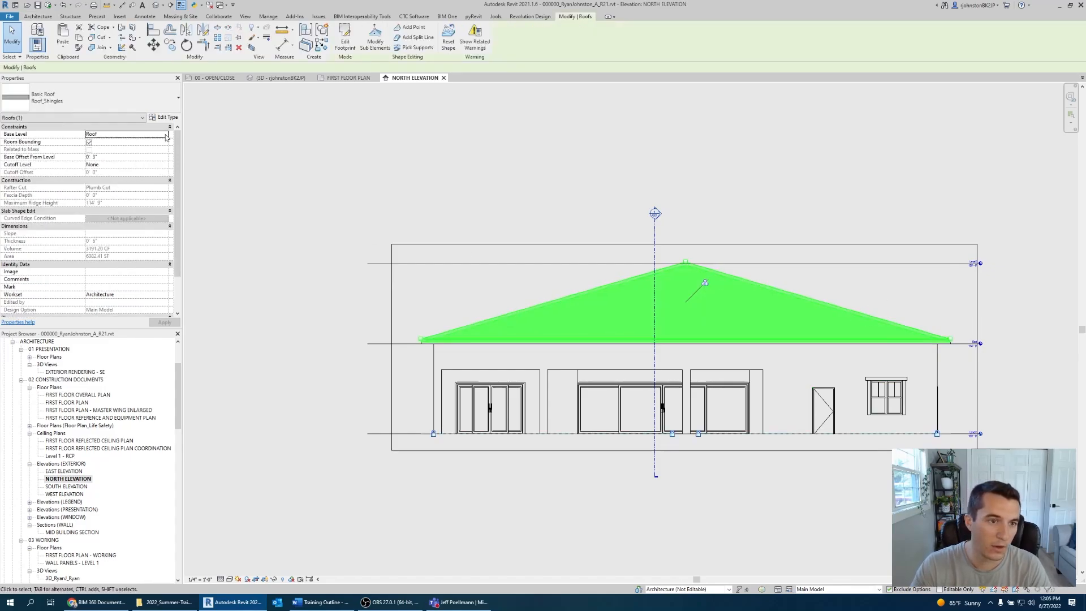
click(167, 137)
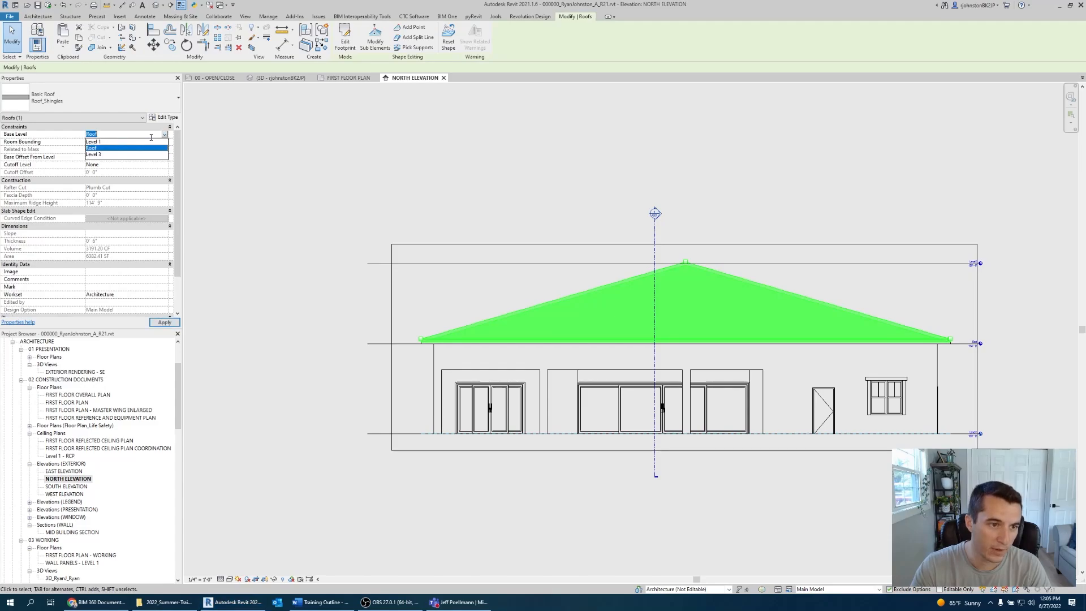
click(94, 154)
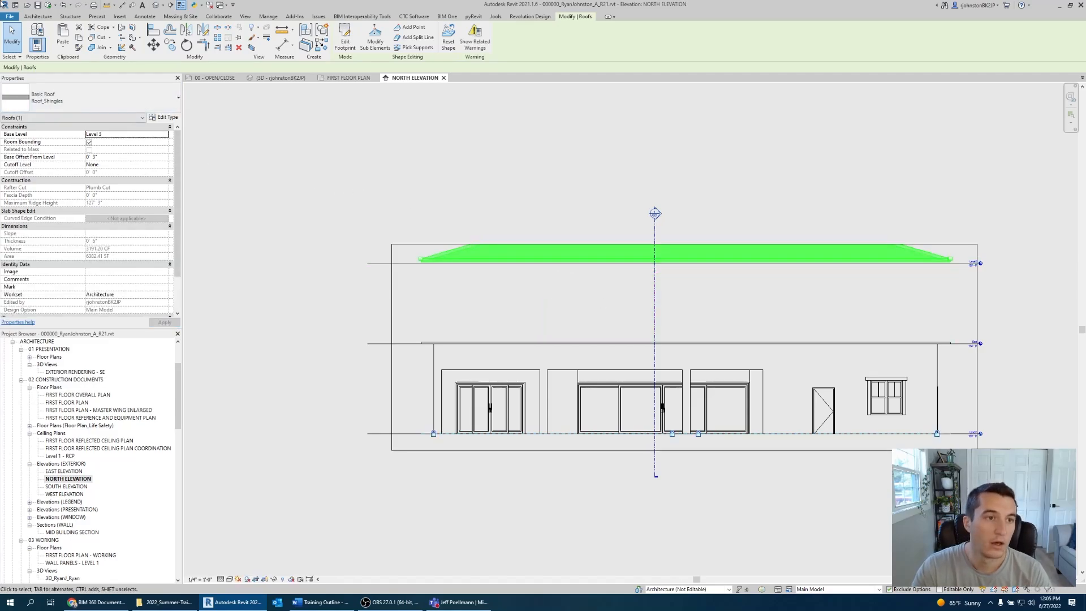
click(64, 6)
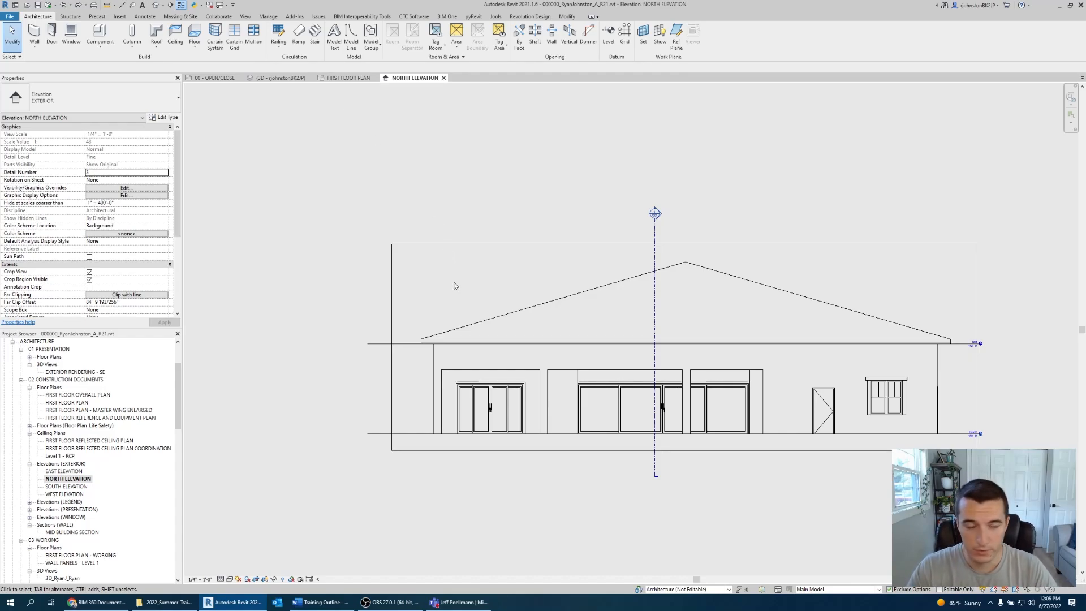
- In the FIRST FLOOR PLAN view, try to draw a vertical grid along the exterior wall from the garage corner up past Bedroom 3
double_click(79, 403)
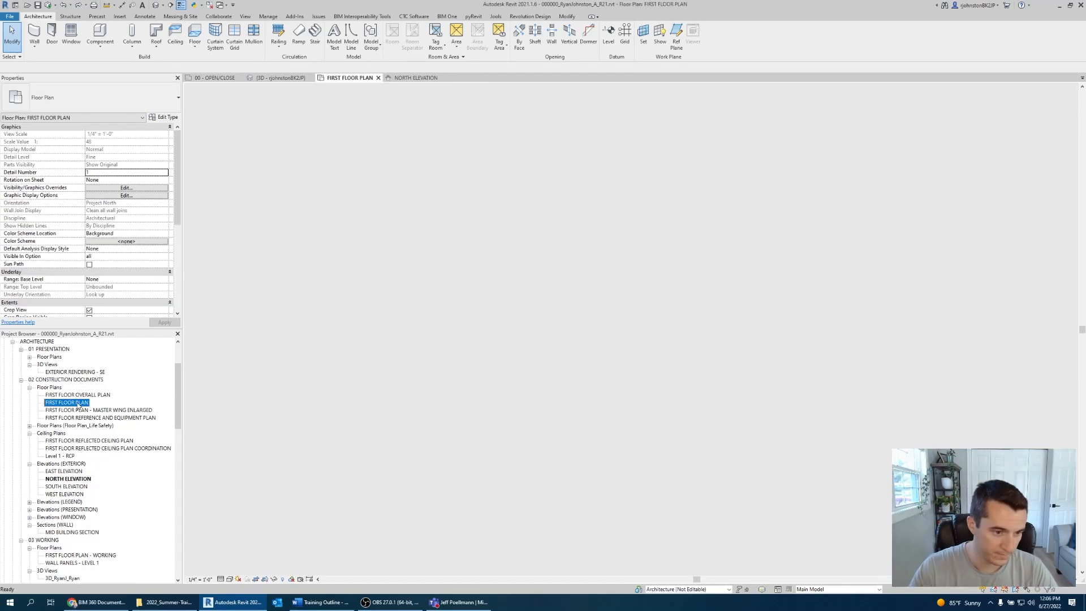
click(625, 35)
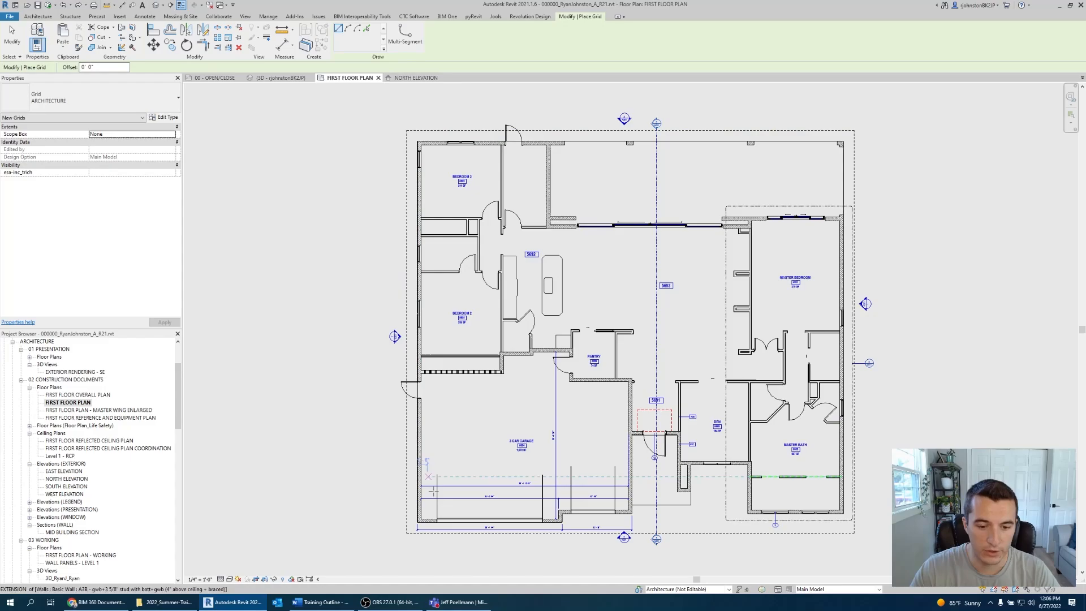
scroll(424, 523, up, 2)
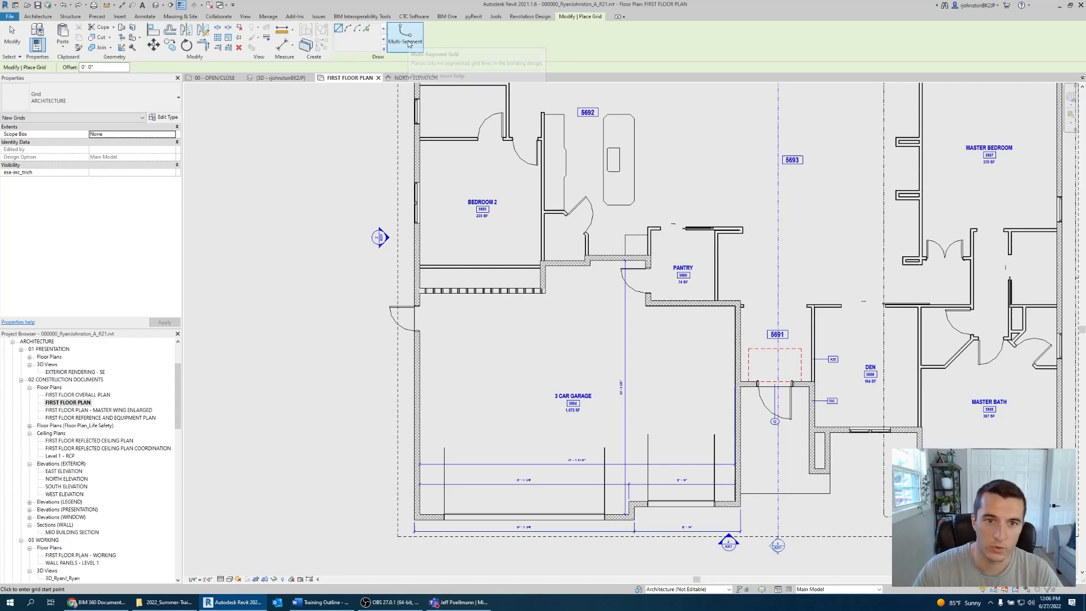
scroll(417, 536, up, 2)
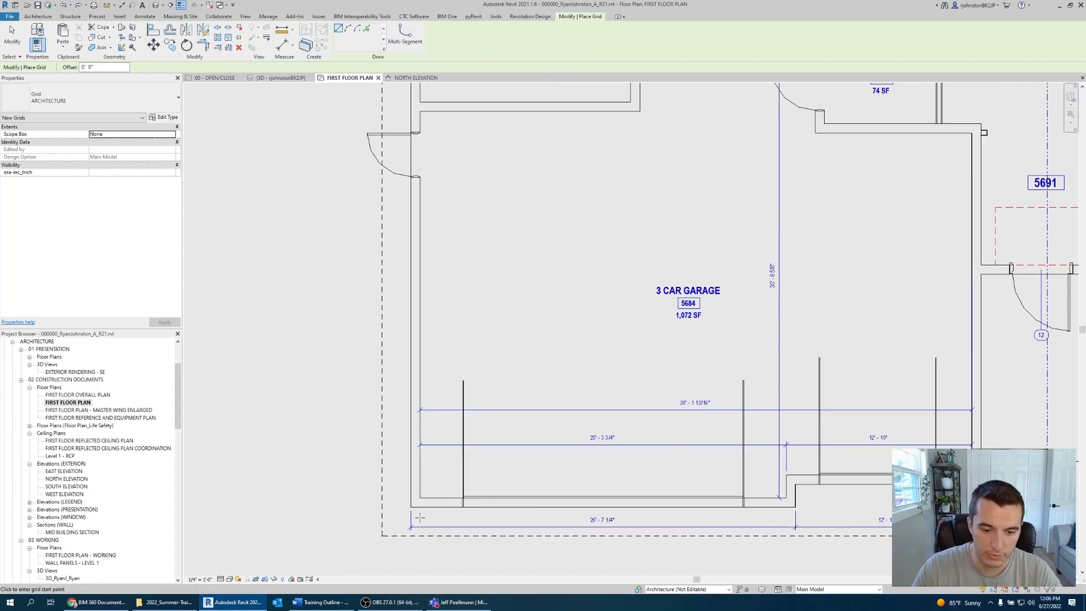
click(417, 535)
scroll(417, 510, down, 3)
scroll(417, 504, down, 1)
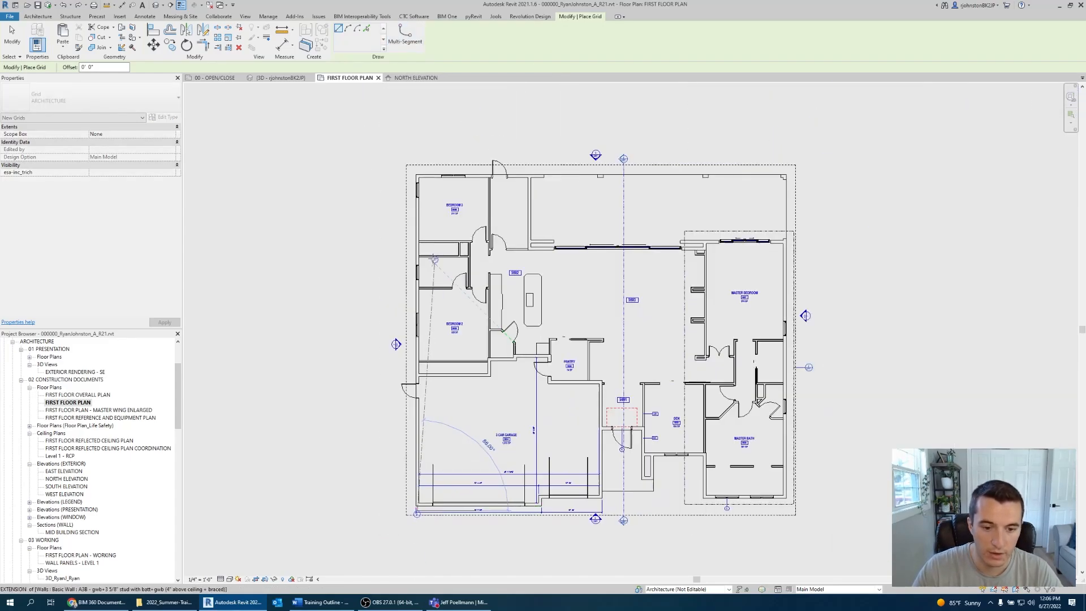
scroll(417, 163, up, 3)
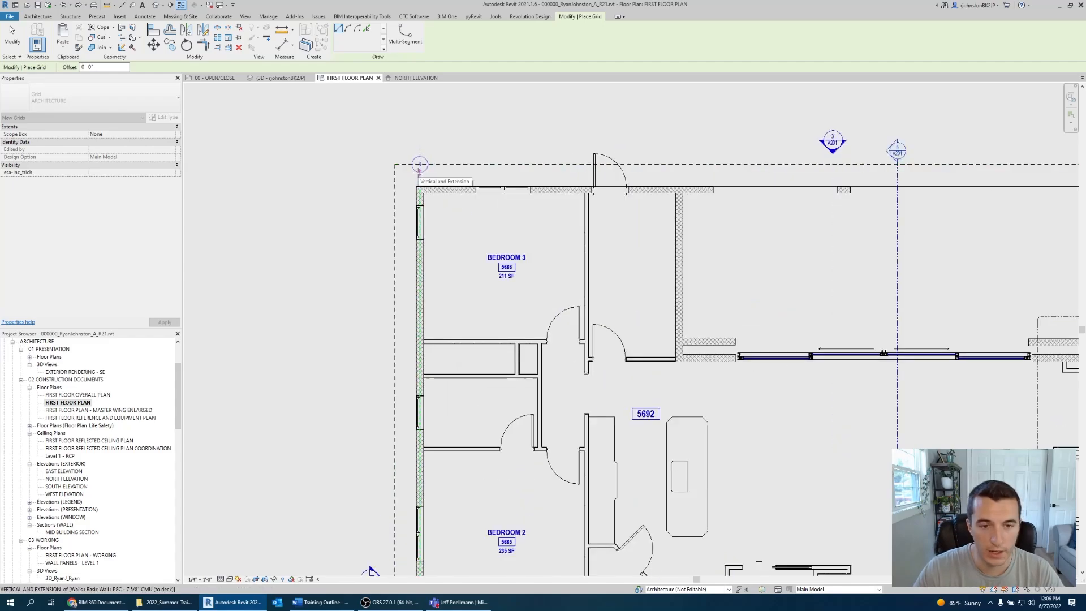
key(Escape)
key(Escape)
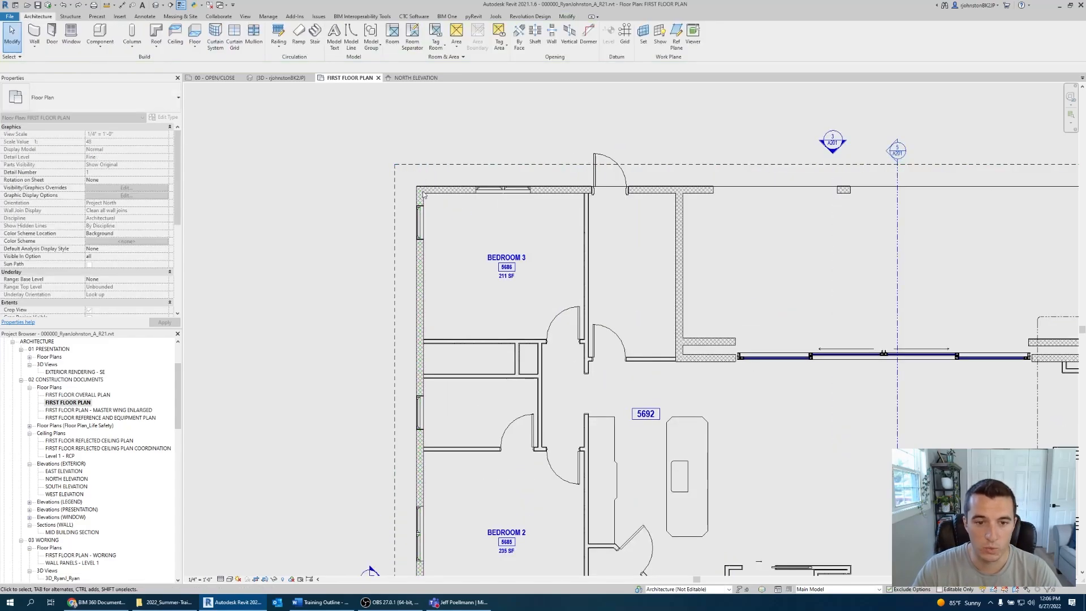
- In the 3D view, set the level of the front entry's Sidewalk floor to Roof, and undo the change
scroll(419, 176, down, 3)
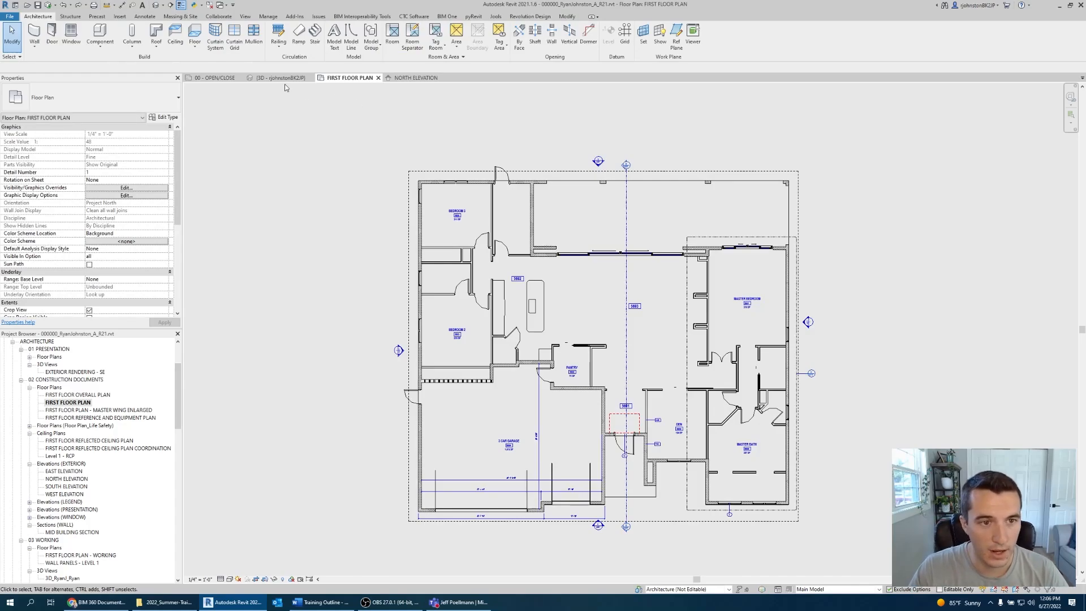
middle_drag(754, 469, 531, 460)
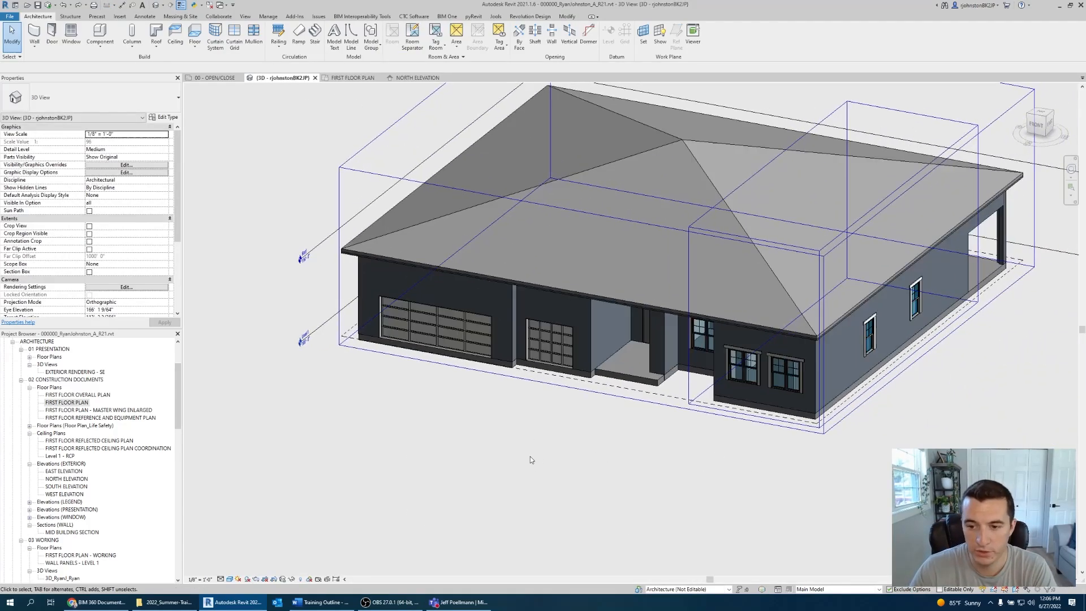
click(628, 369)
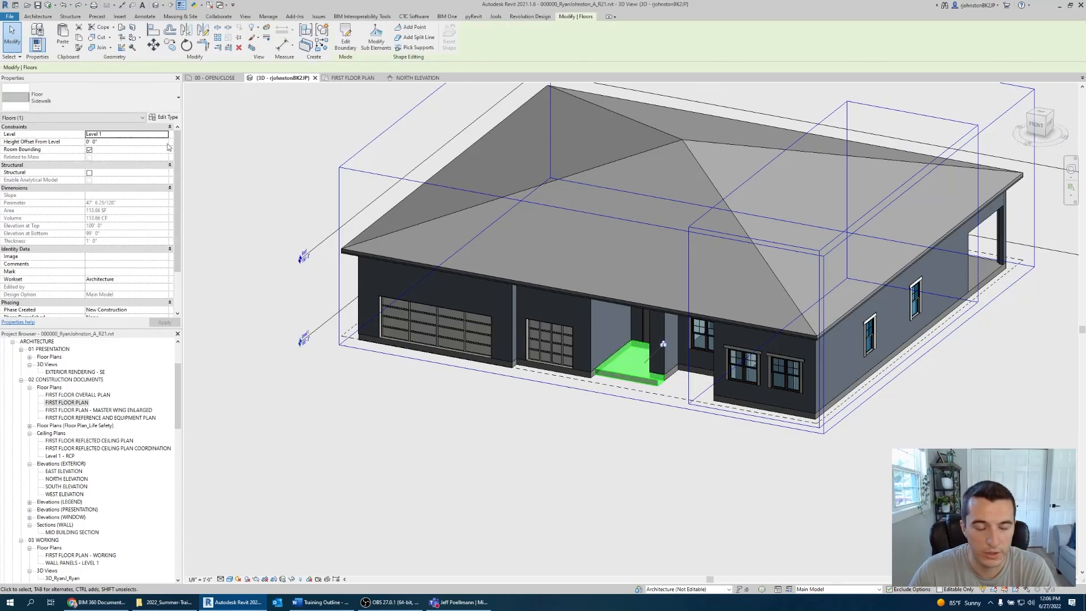
click(165, 135)
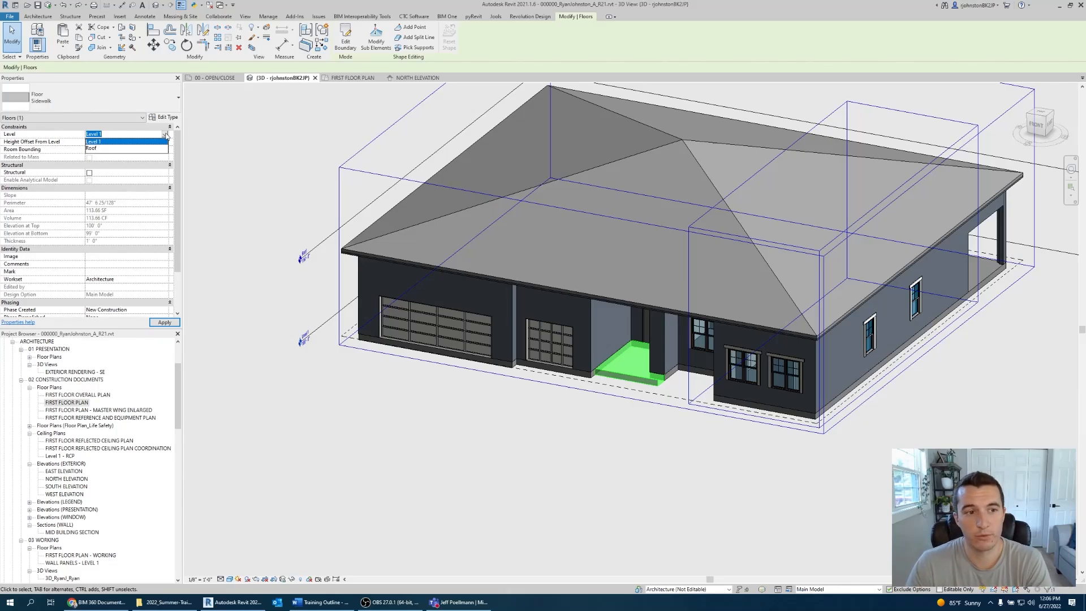
click(92, 149)
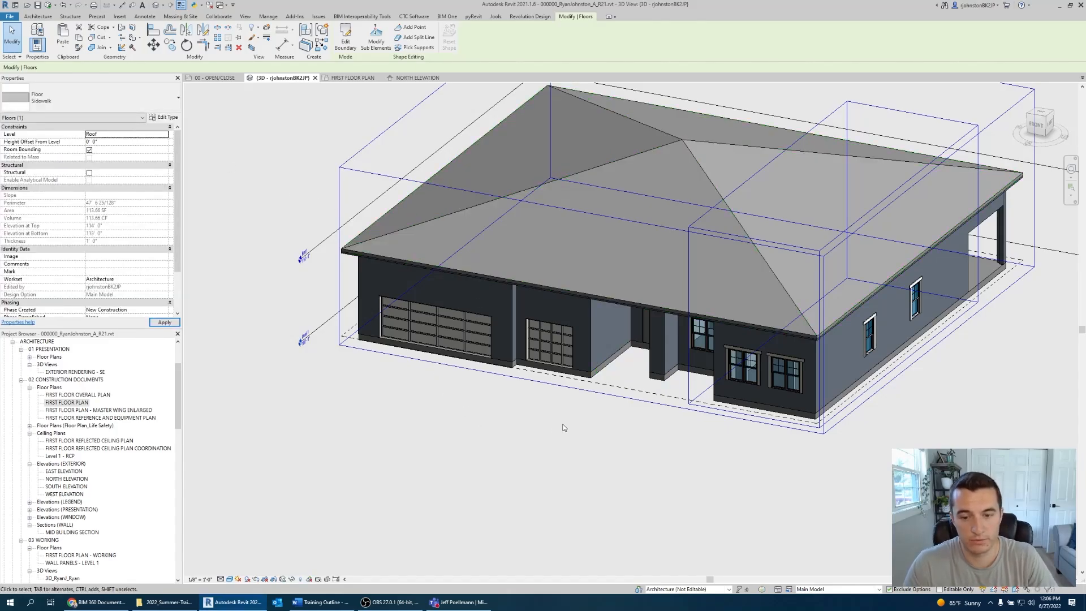
shift+middle_drag(563, 427, 486, 430)
key(Escape)
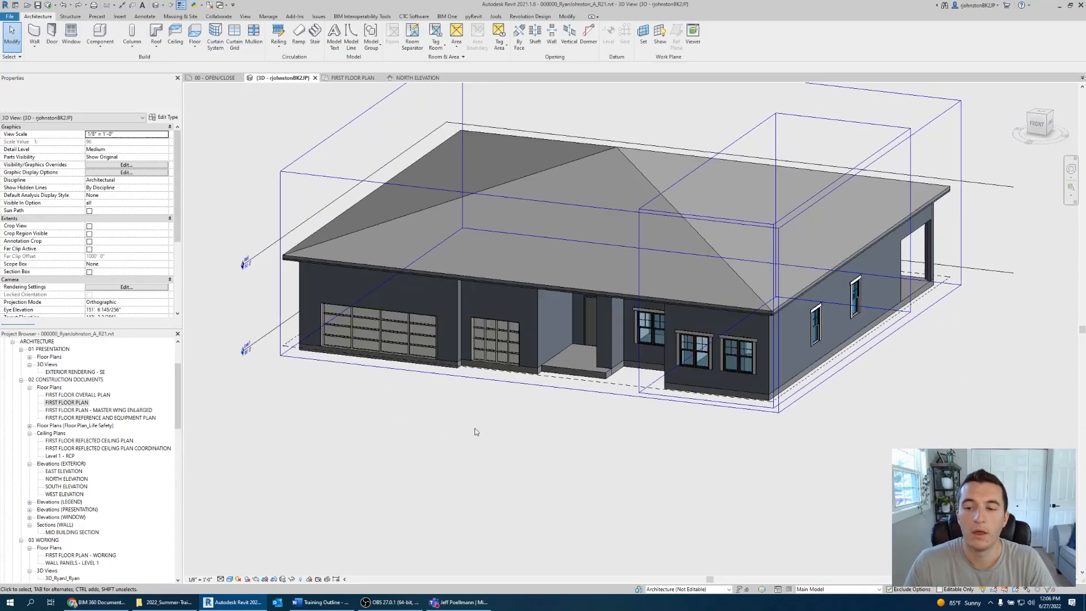
- Start an in-place component in the Specialty Equipment category with a name beginning with "AC"
click(99, 48)
click(104, 83)
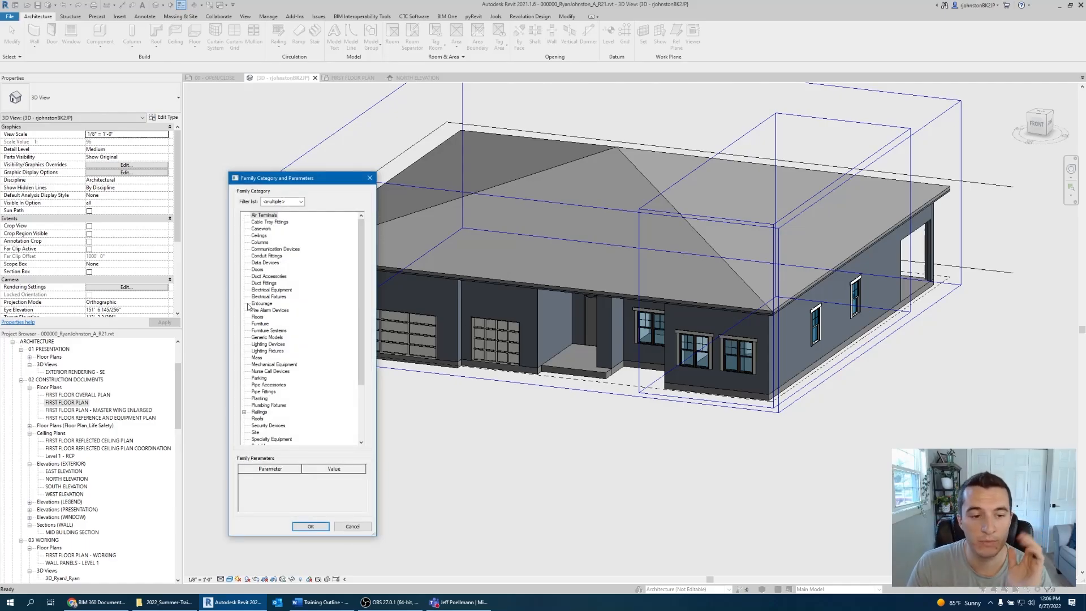
click(271, 331)
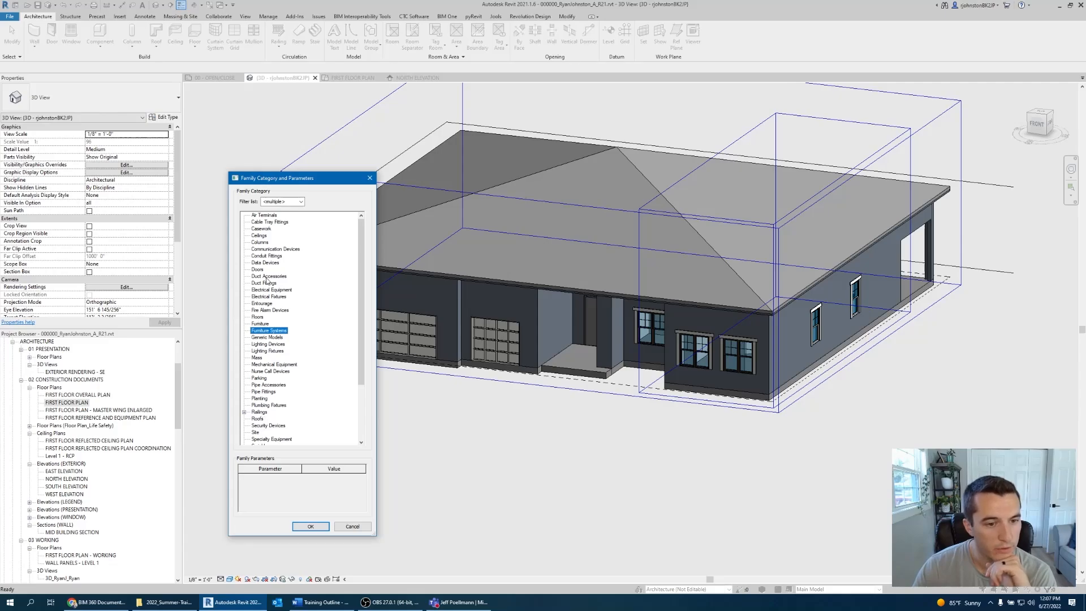
scroll(267, 334, down, 4)
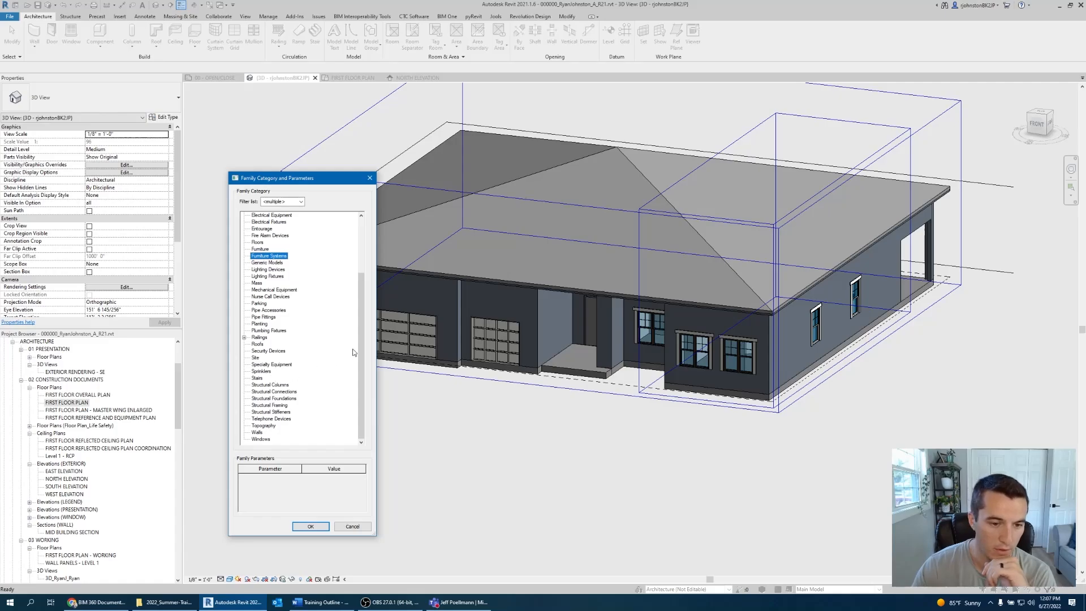
drag(364, 352, 365, 294)
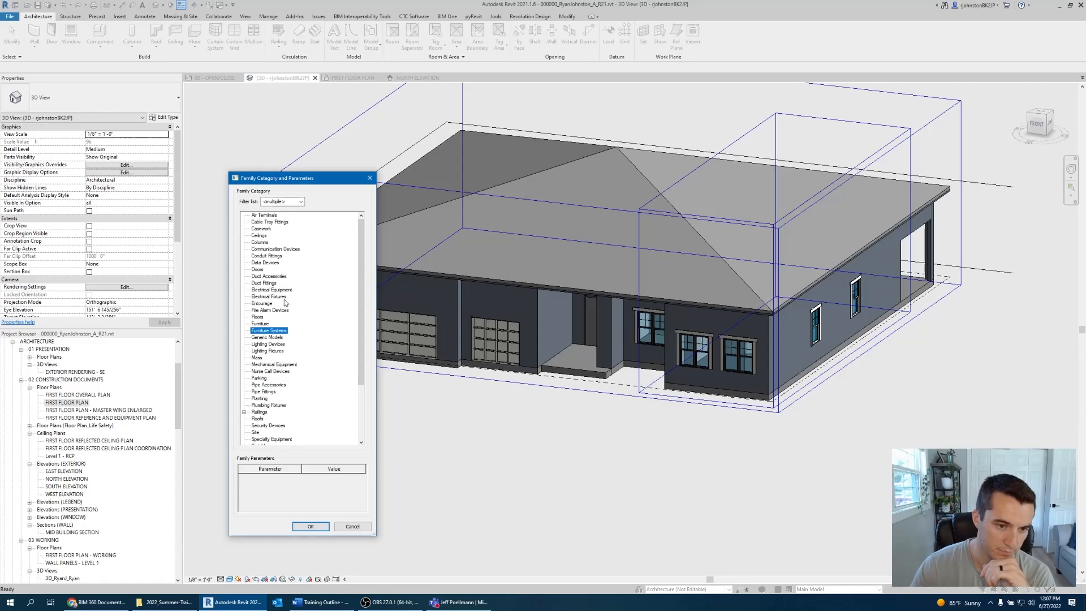
scroll(306, 339, down, 4)
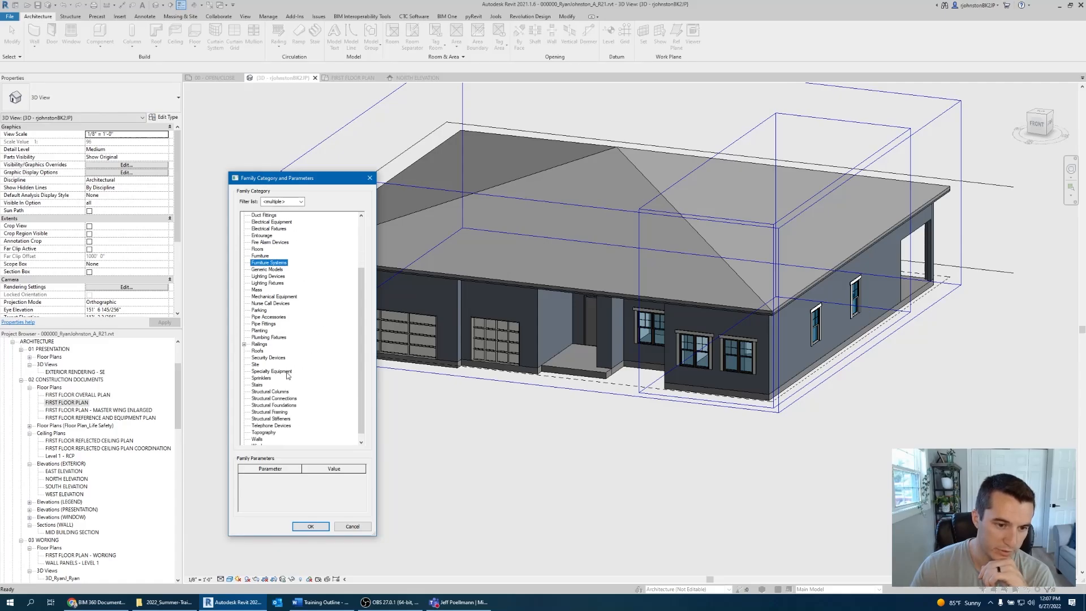
click(277, 372)
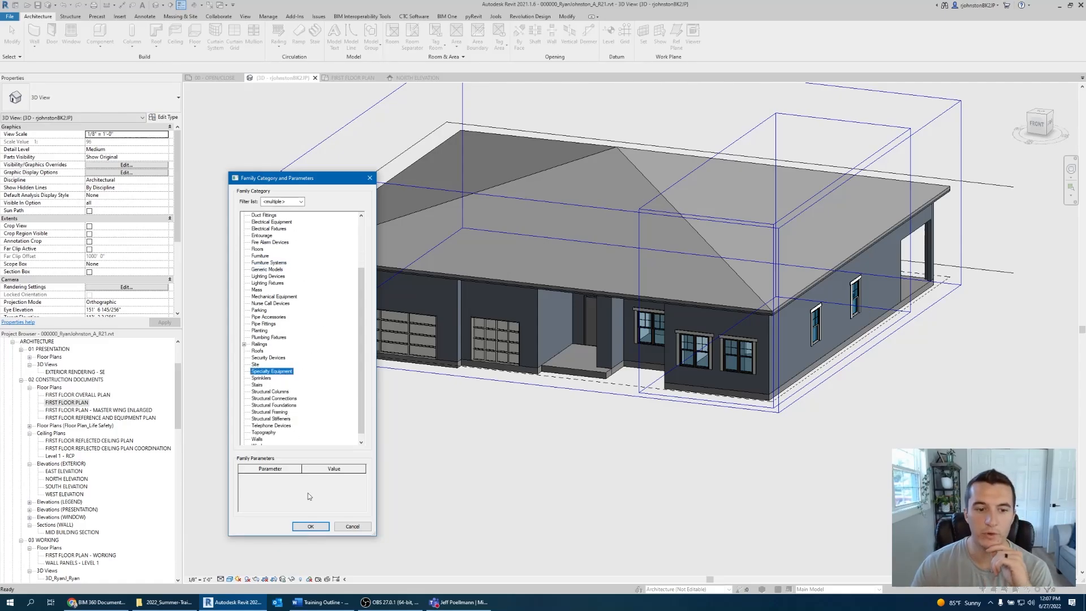
click(312, 526)
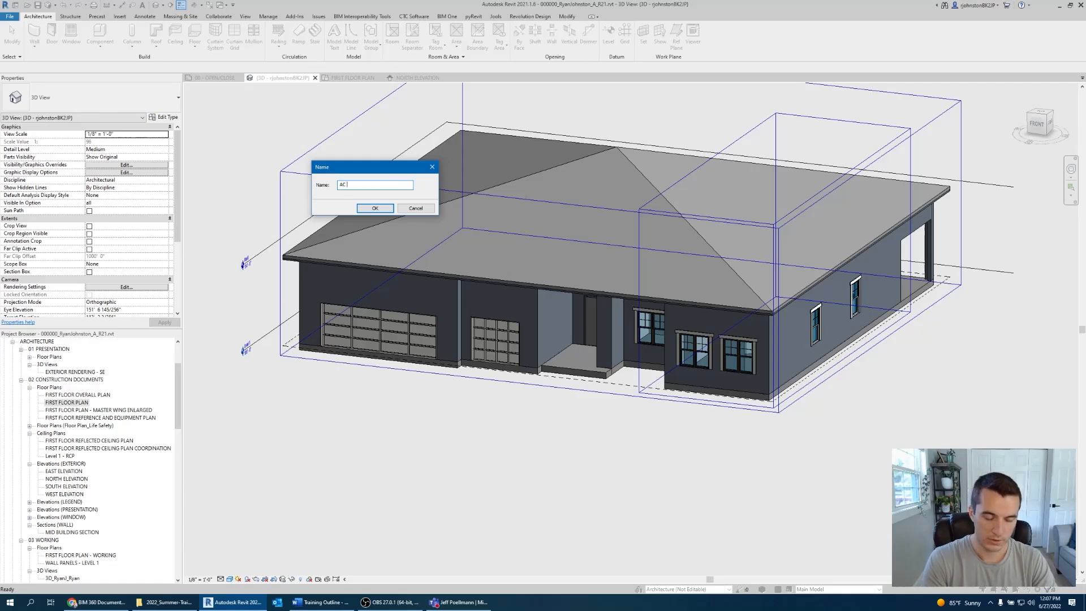
key(Return)
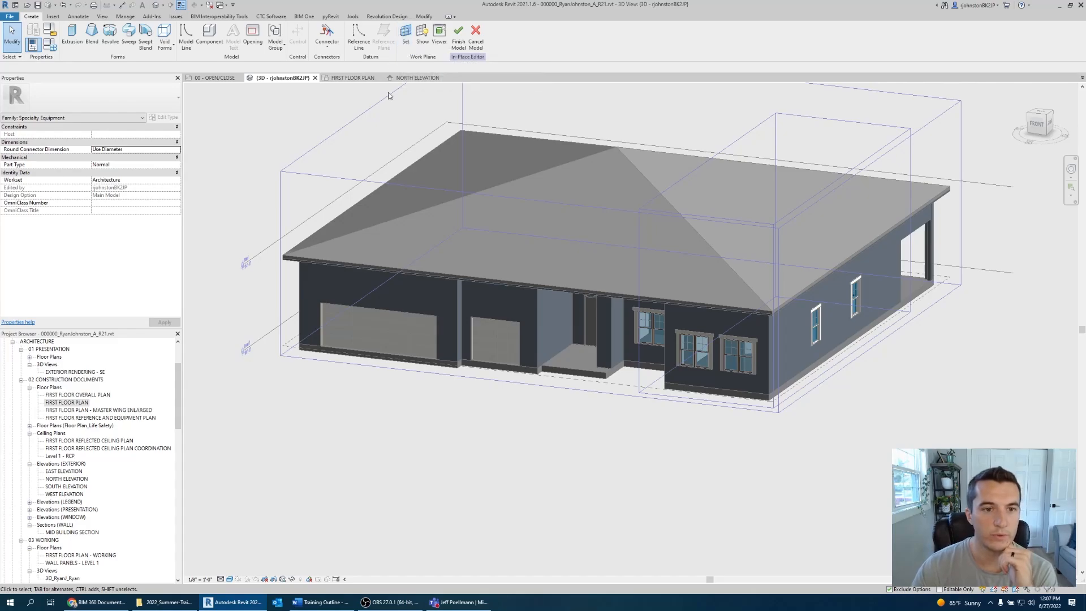
- Set the work plane by picking the sloped shingle roof face instead of a named level
click(402, 40)
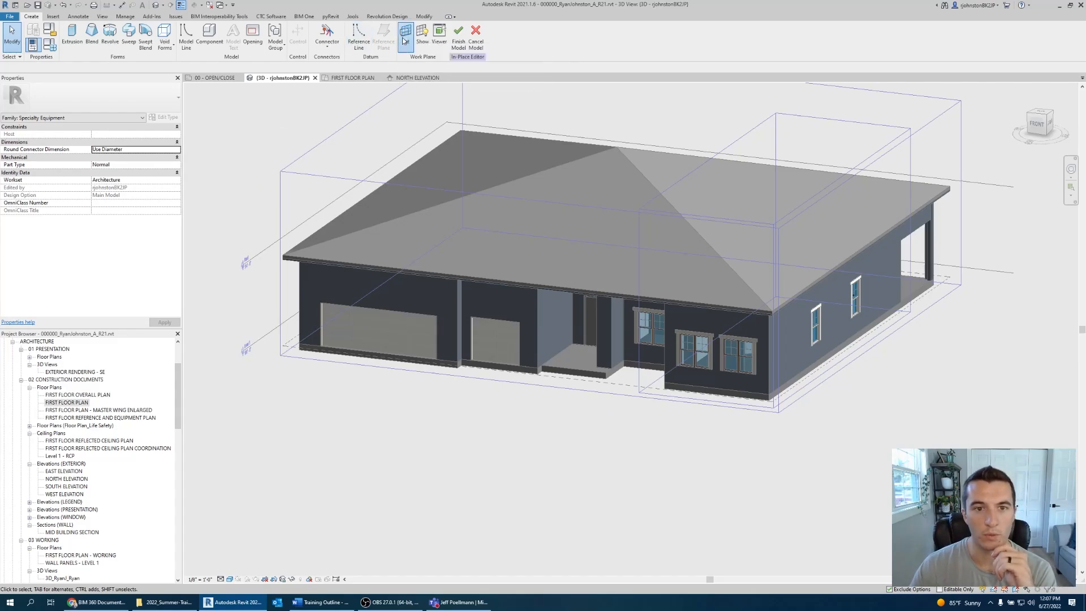
click(638, 160)
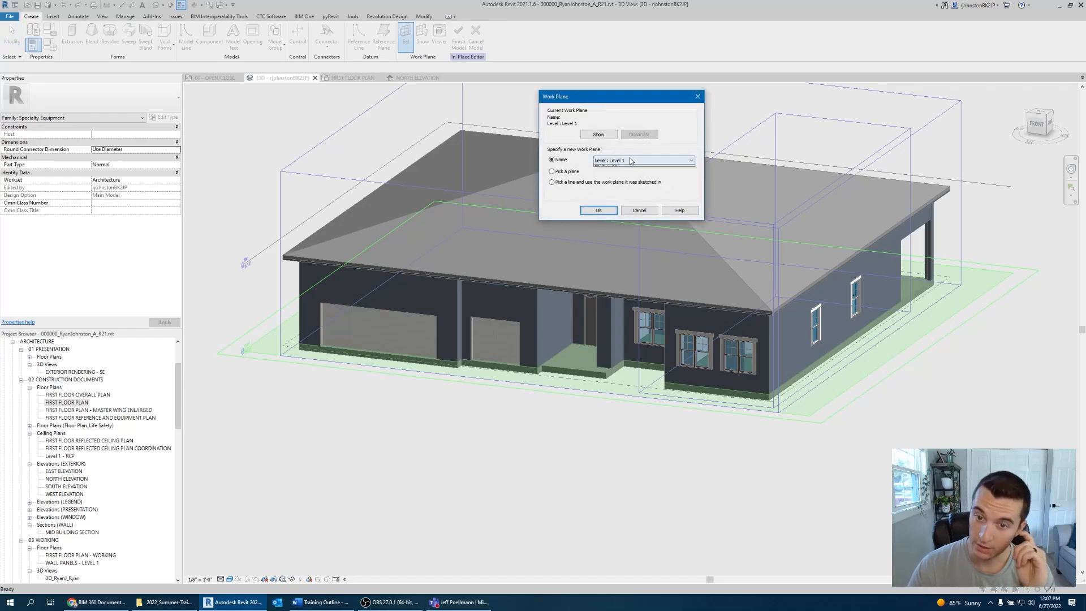
click(640, 162)
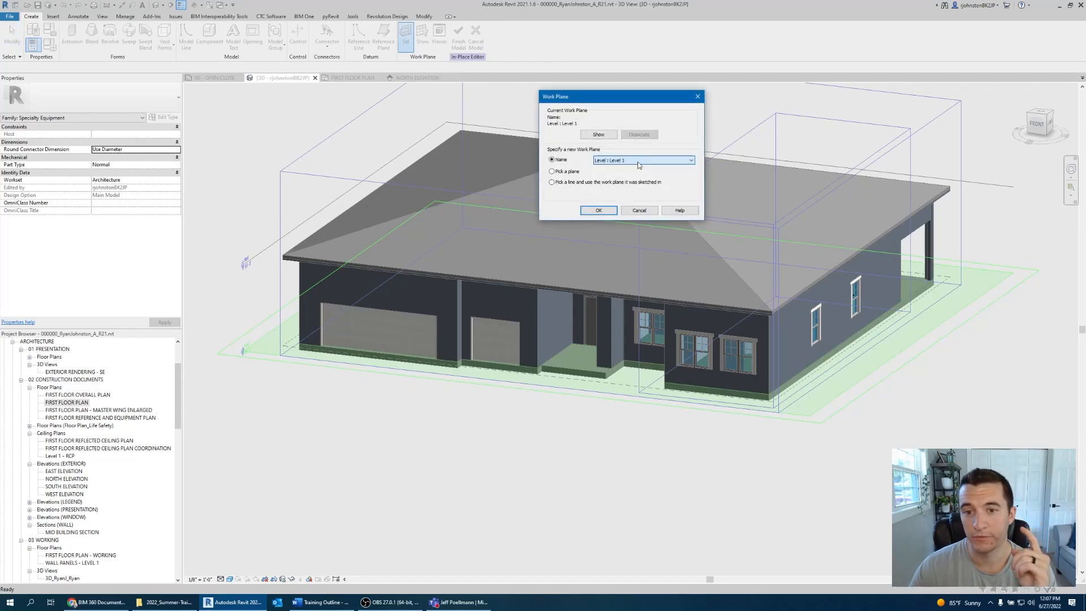
click(609, 214)
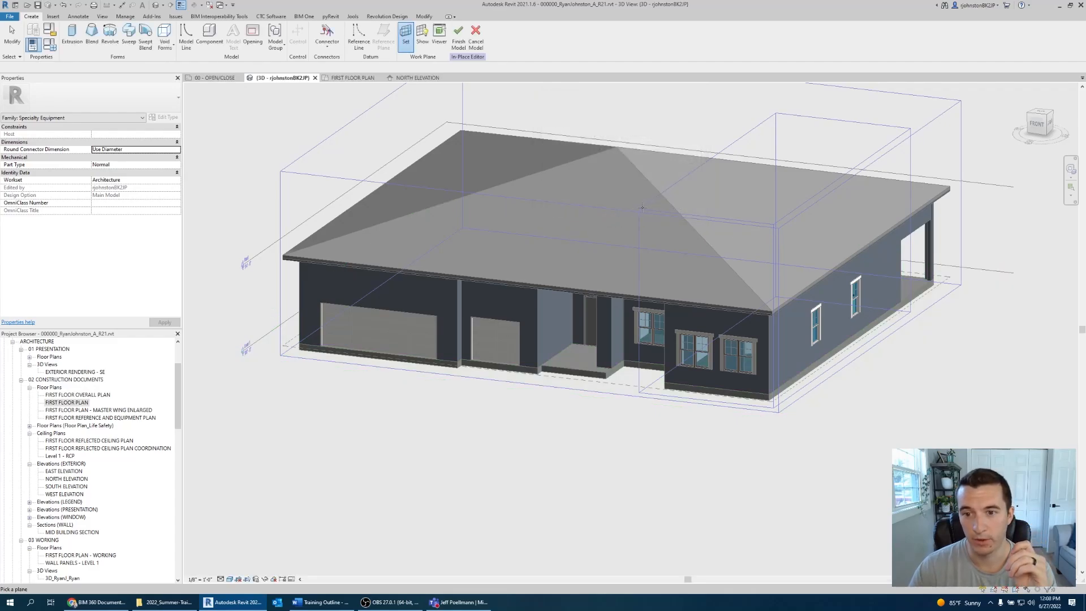
click(661, 190)
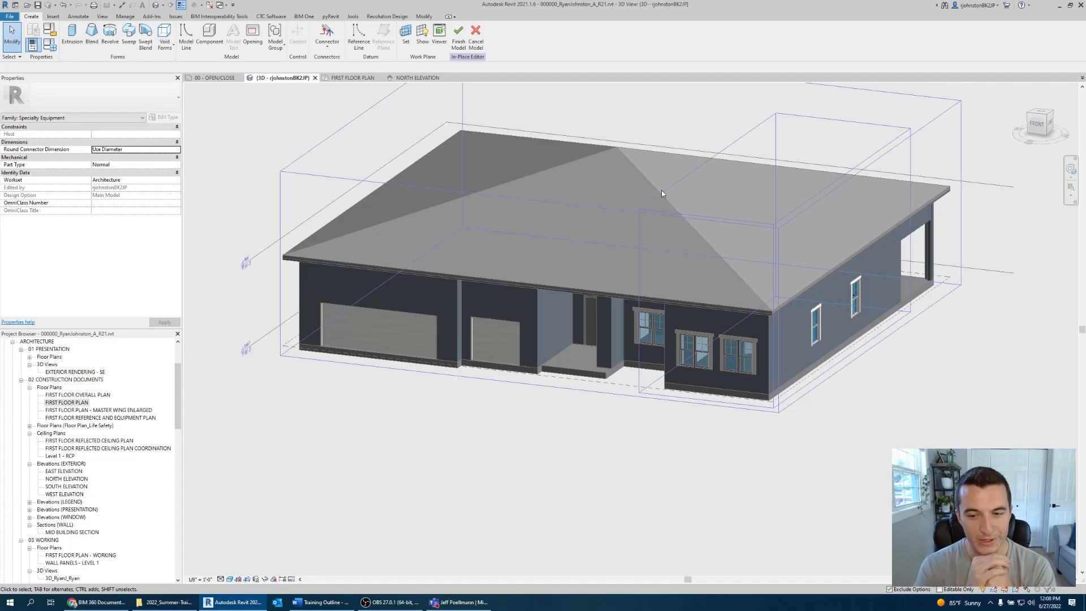
- Start an extrusion and sketch a rectangle about 17'-3" by 11'-2" on the roof face
click(70, 38)
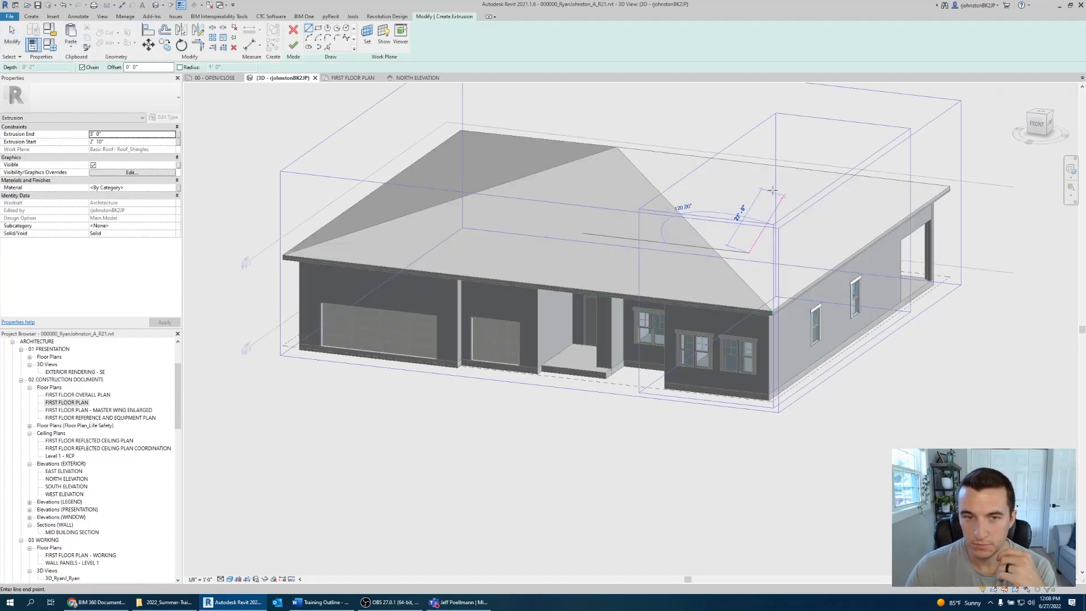
click(748, 253)
click(318, 28)
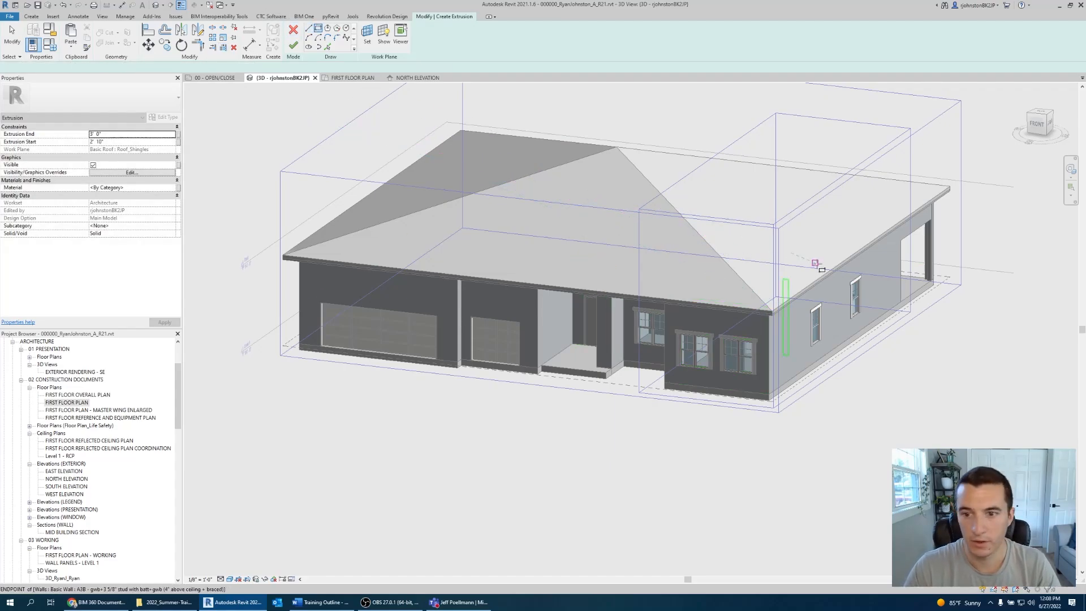
click(813, 261)
click(771, 203)
mouse_move(771, 204)
shift+middle_down()
mouse_move(602, 194)
mouse_move(631, 243)
mouse_move(633, 102)
mouse_move(755, 240)
mouse_move(872, 170)
shift+middle_up()
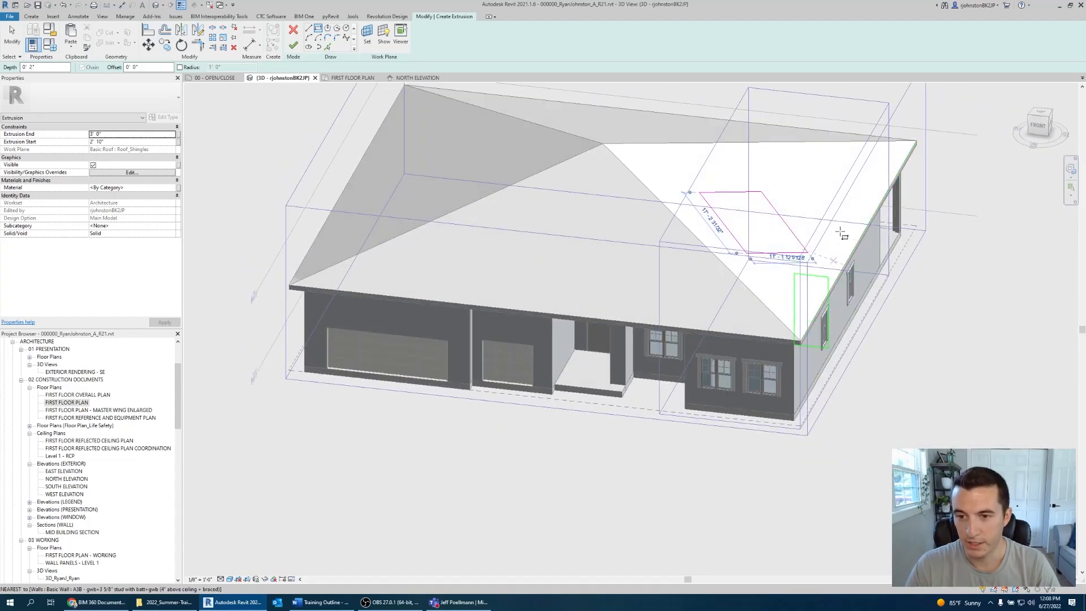
- From the top view, sketch a second, smaller rectangle about 12' long on the roof beside the first one
click(1032, 116)
scroll(723, 296, down, 5)
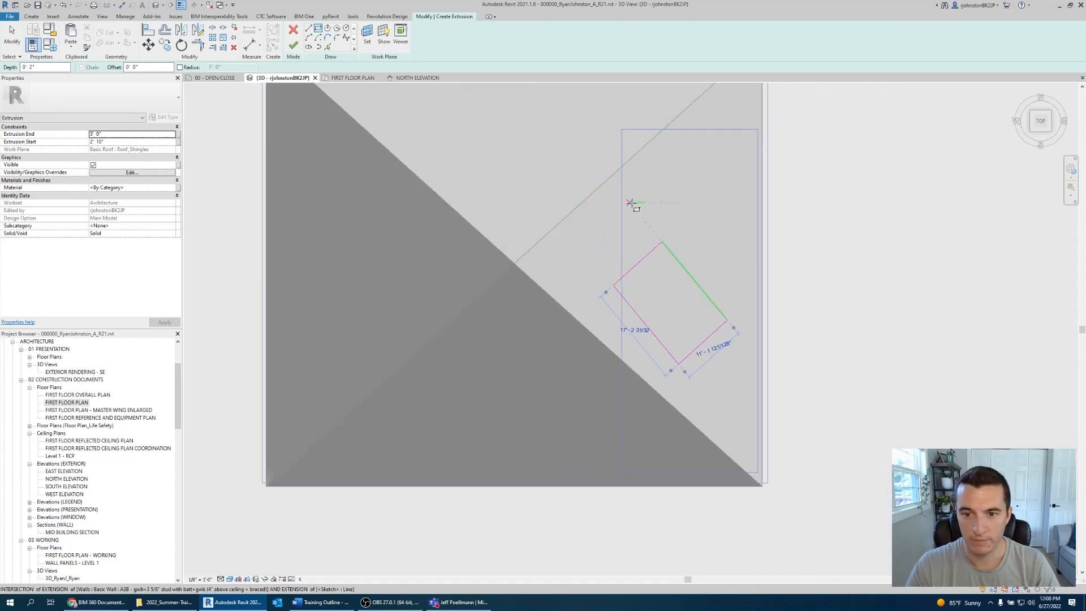
click(630, 202)
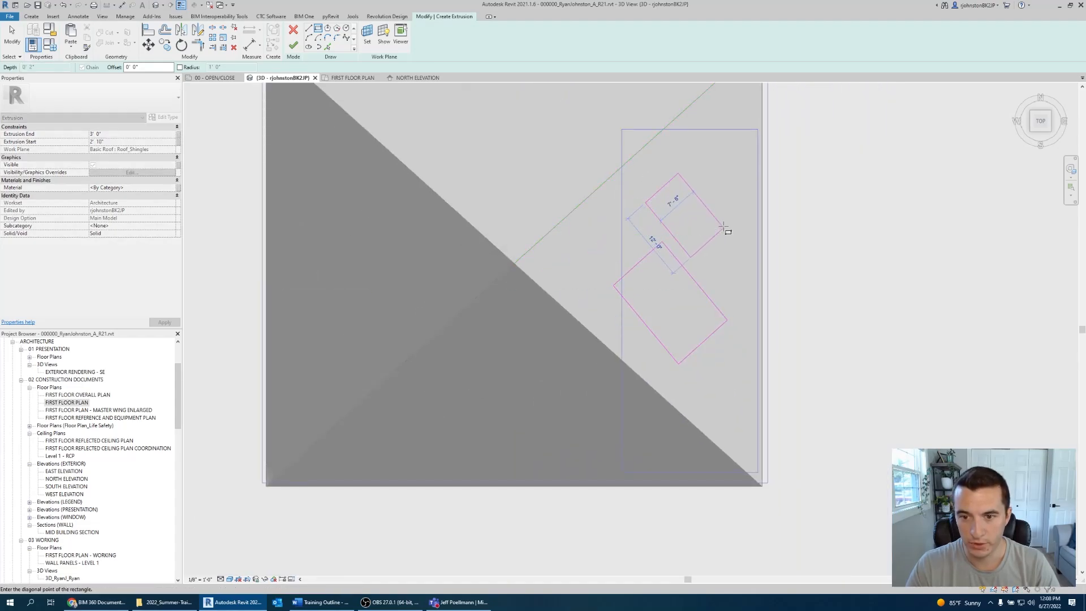
click(724, 228)
key(Escape)
key(Escape)
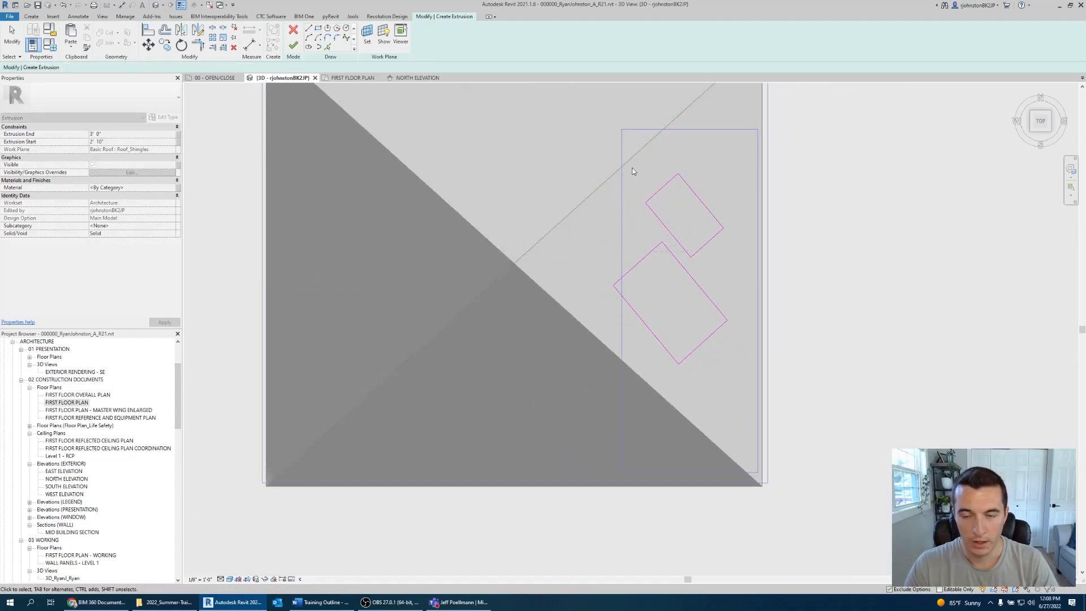
- Rotate the smaller sketched rectangle about its corner until its sides run parallel to the roof's outer edges
drag(632, 167, 730, 273)
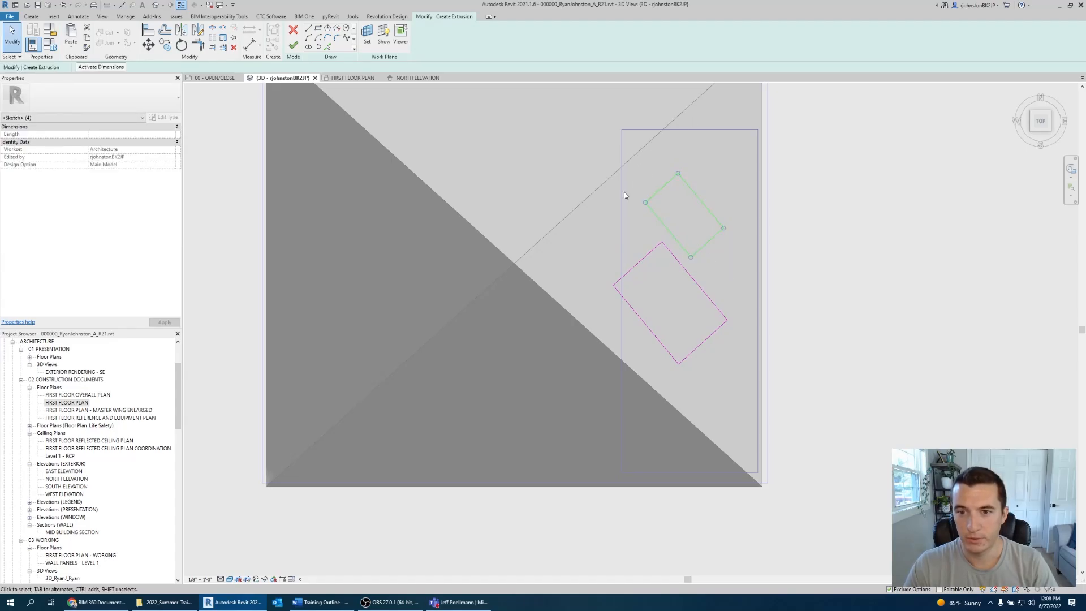
scroll(555, 245, up, 1)
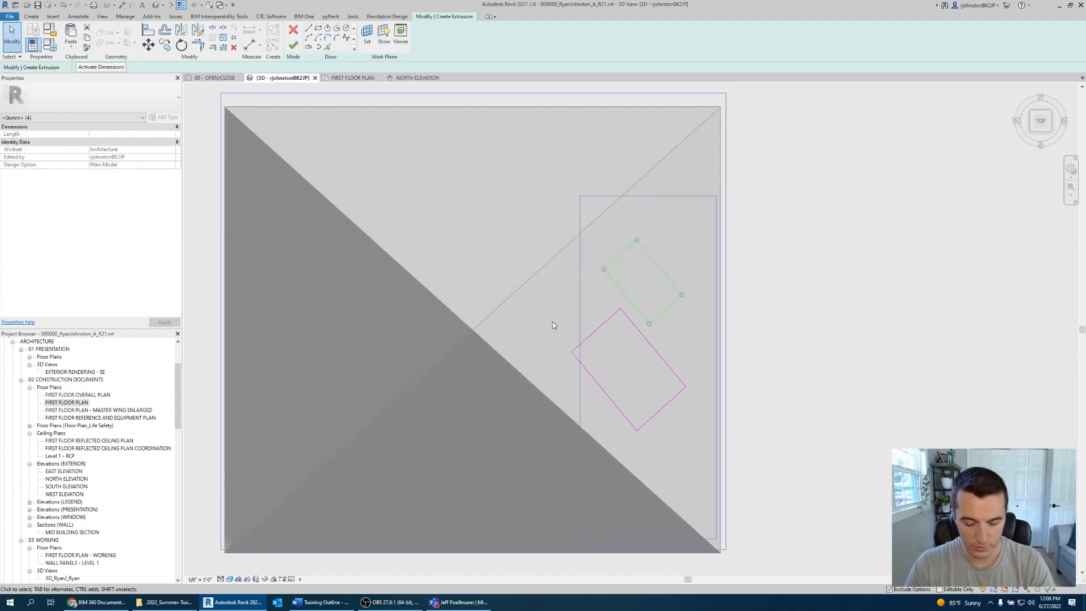
scroll(633, 253, up, 1)
key(r)
key(o)
drag(656, 276, 611, 261)
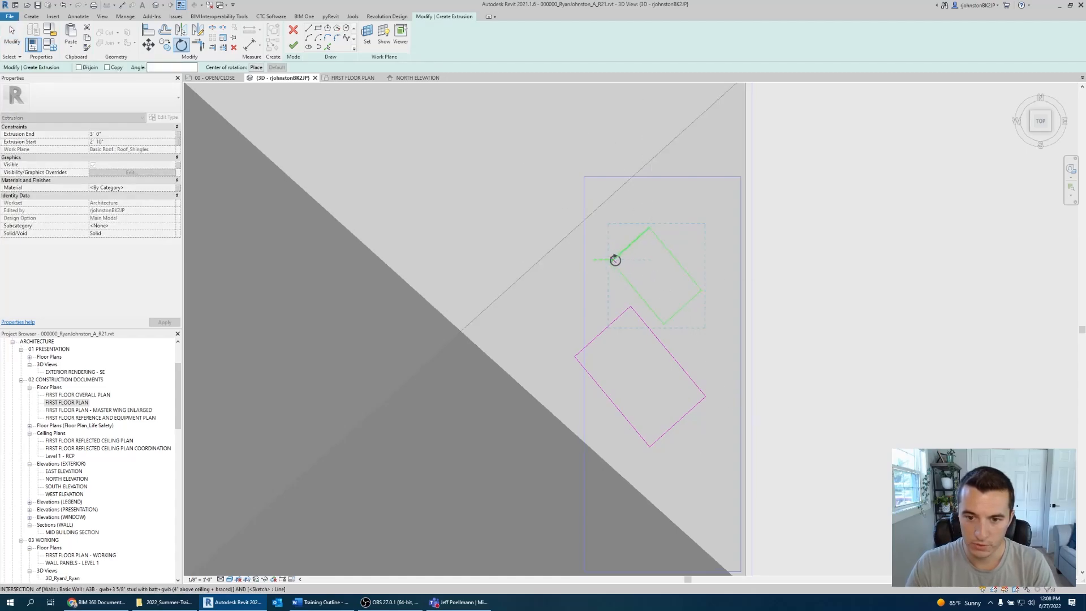
click(648, 226)
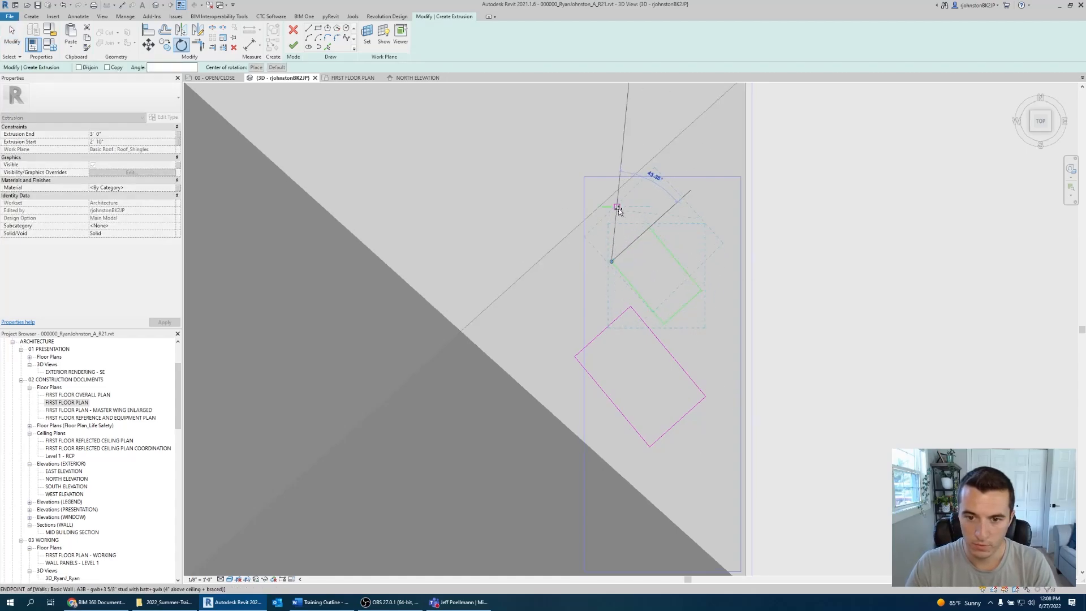
click(611, 210)
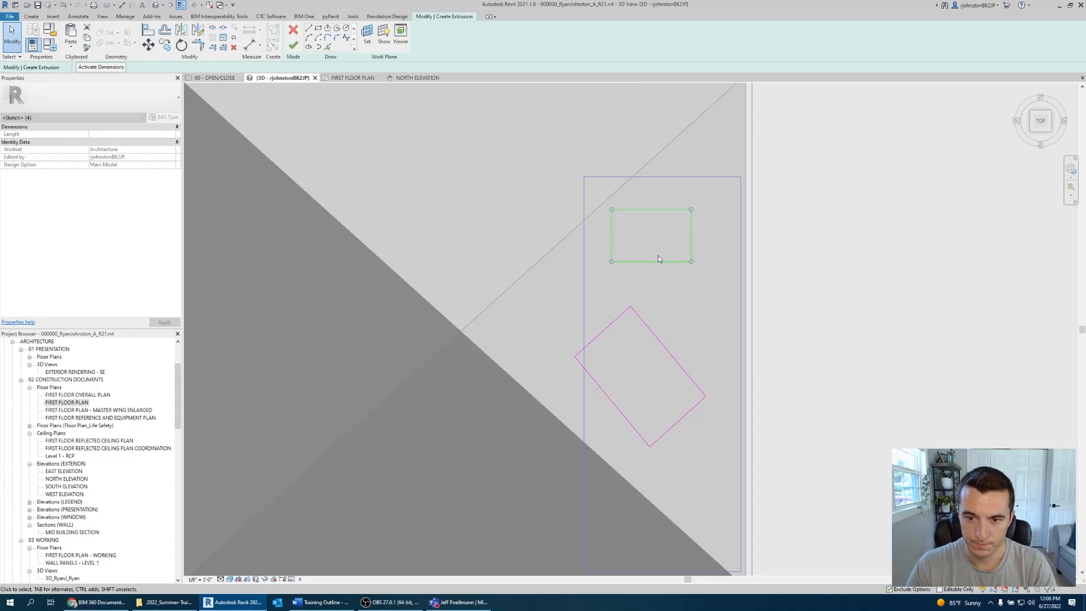
- Delete the larger rectangle and move the remaining one straight down the plan toward the middle of the roof face
drag(521, 291, 704, 459)
key(Delete)
drag(601, 183, 720, 265)
key(m)
key(v)
click(682, 281)
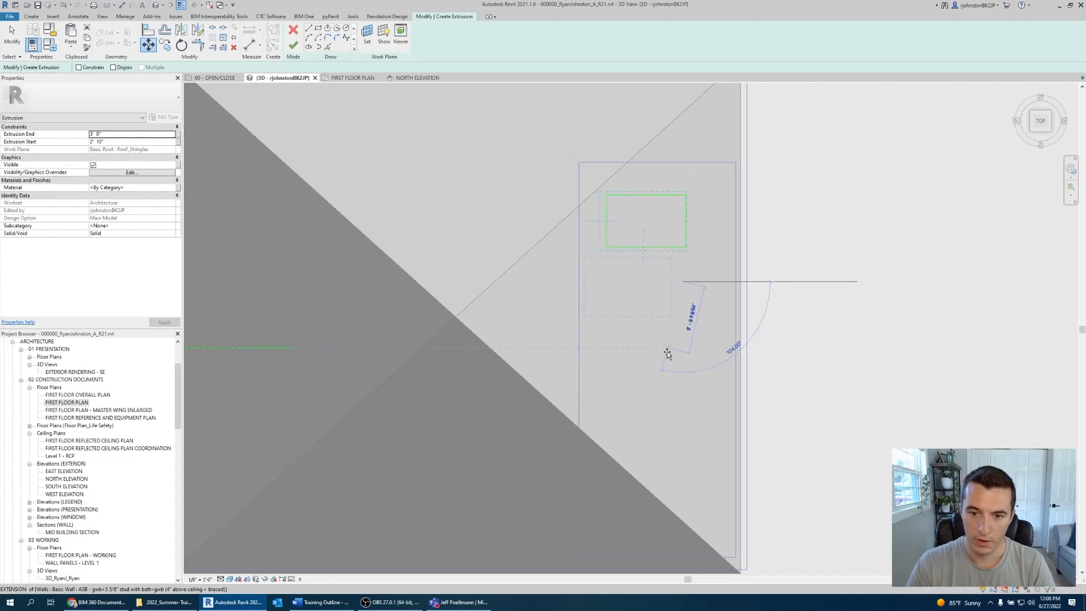
click(685, 374)
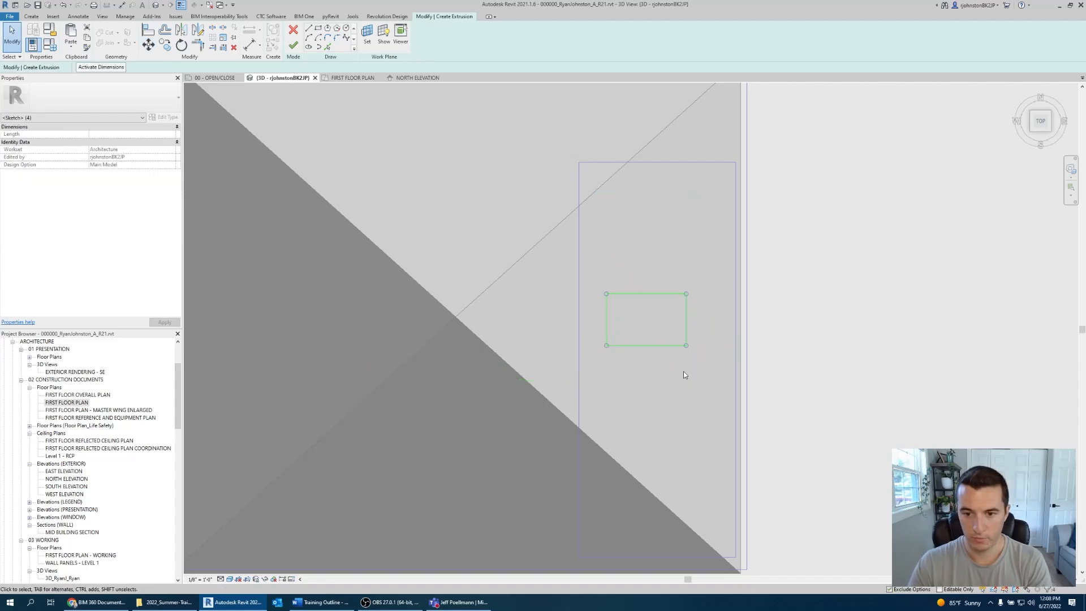
- Set the extrusion start to 0 and finish the rectangular extrusion on the sloped roof face
shift+middle_drag(686, 373, 737, 116)
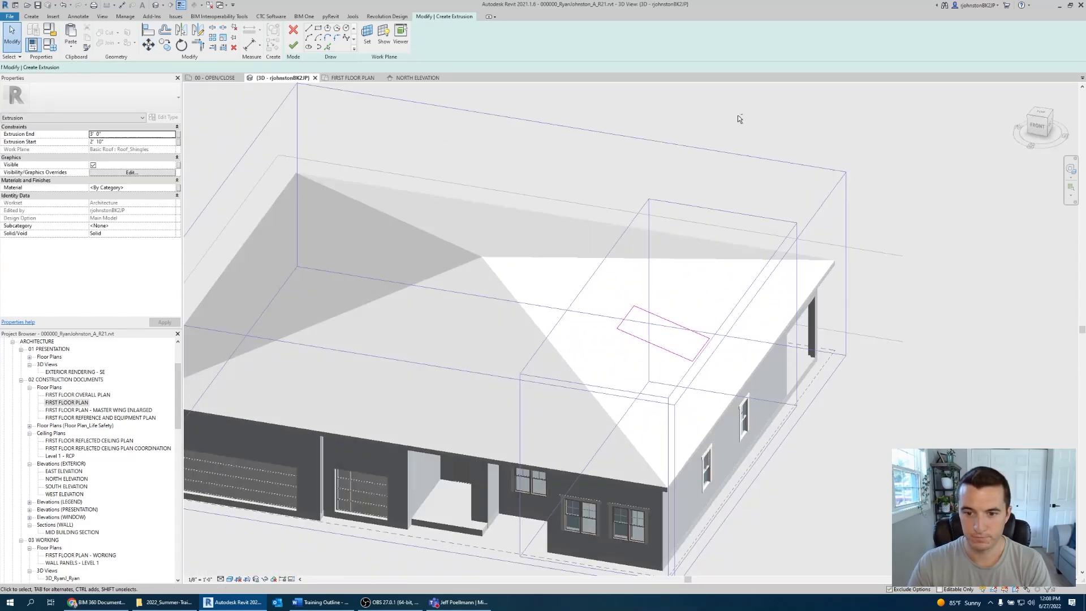
click(150, 140)
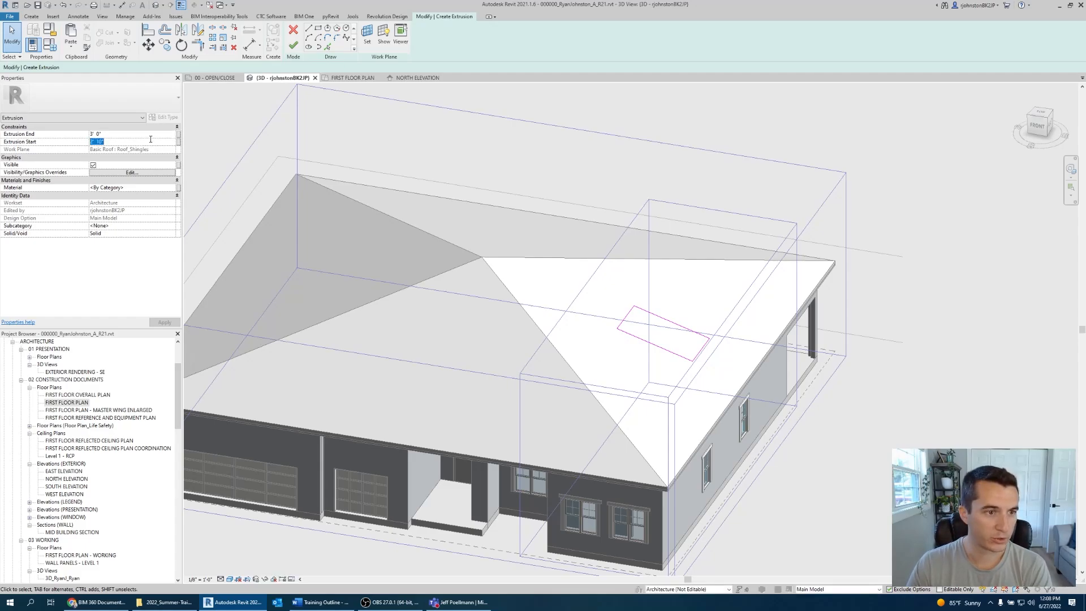
text(0)
click(150, 135)
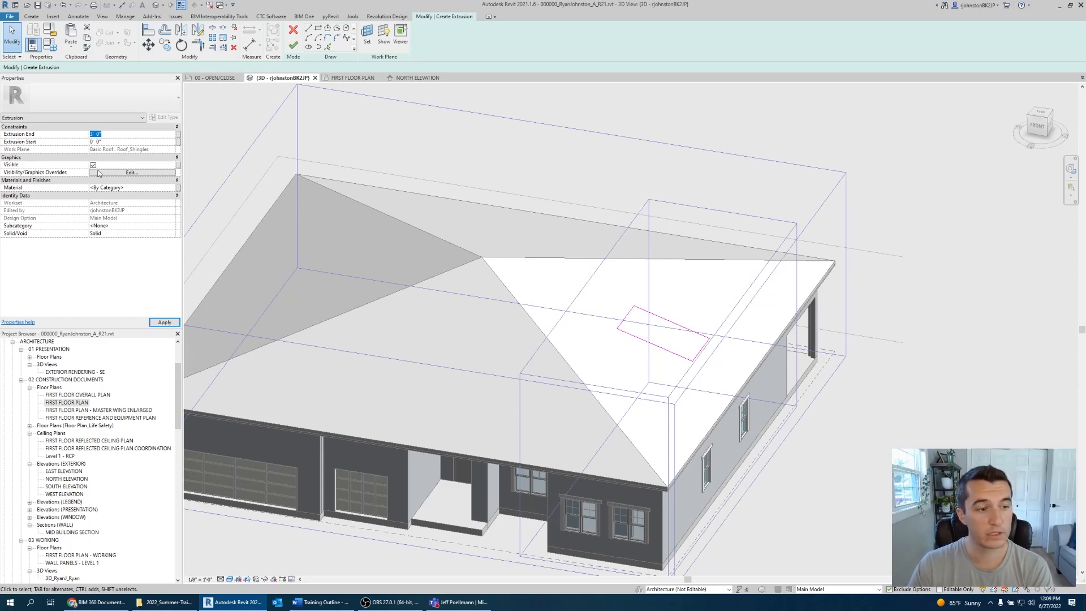
click(293, 45)
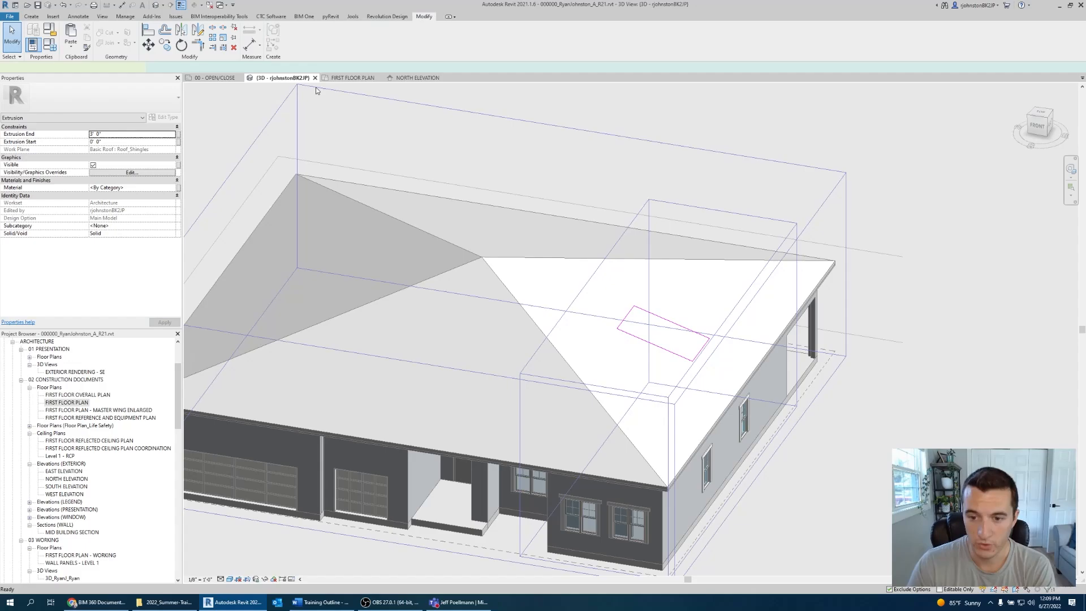
click(857, 441)
scroll(685, 327, up, 3)
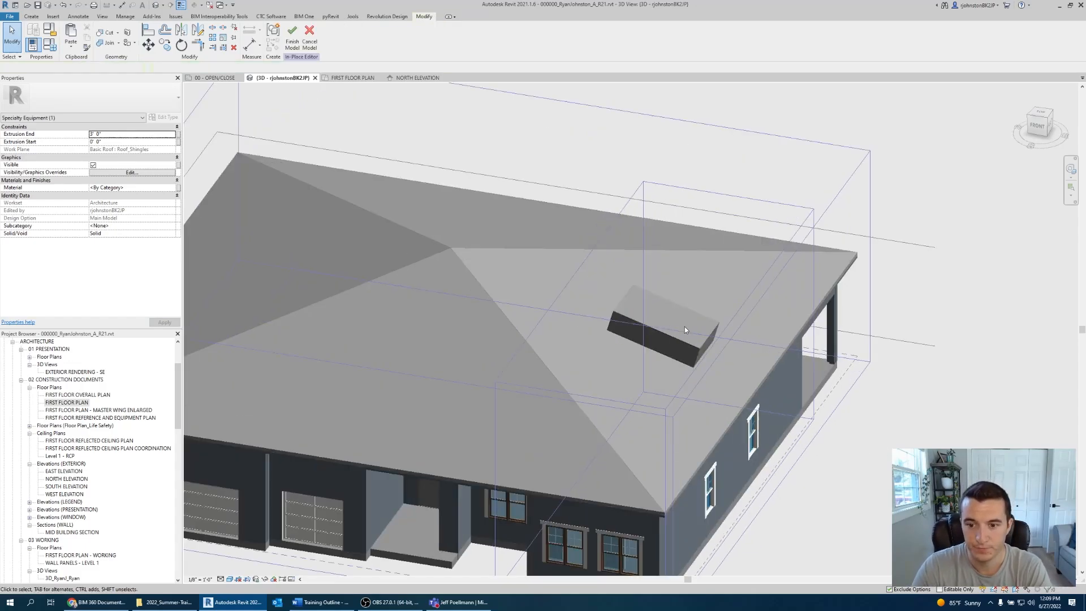
mouse_move(684, 327)
shift+middle_down()
mouse_move(701, 169)
mouse_move(650, 243)
mouse_move(542, 270)
mouse_move(677, 310)
shift+middle_up()
click(658, 345)
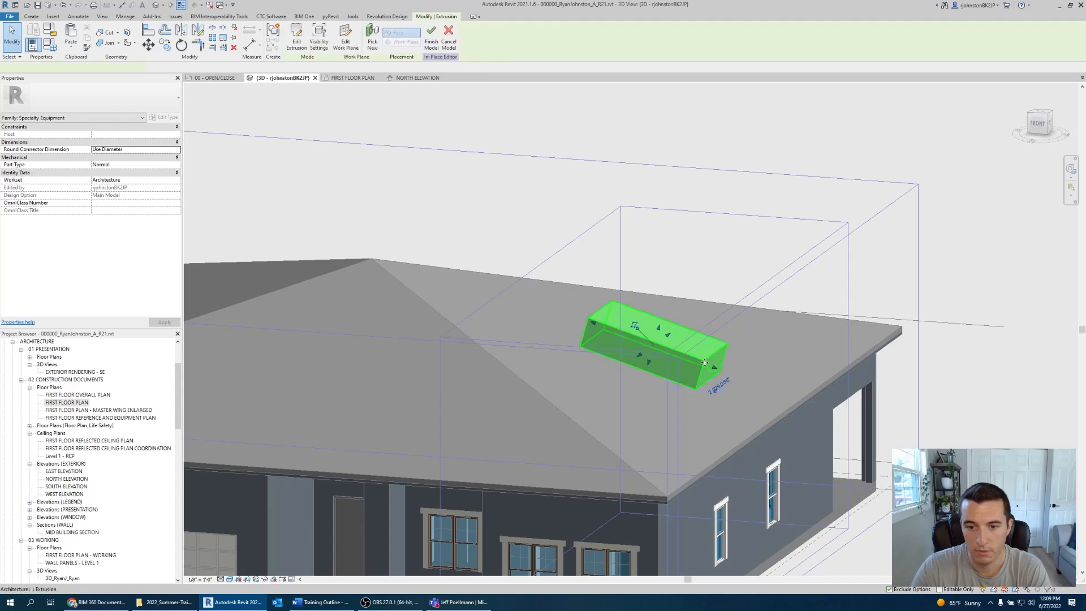
scroll(661, 376, up, 3)
click(705, 252)
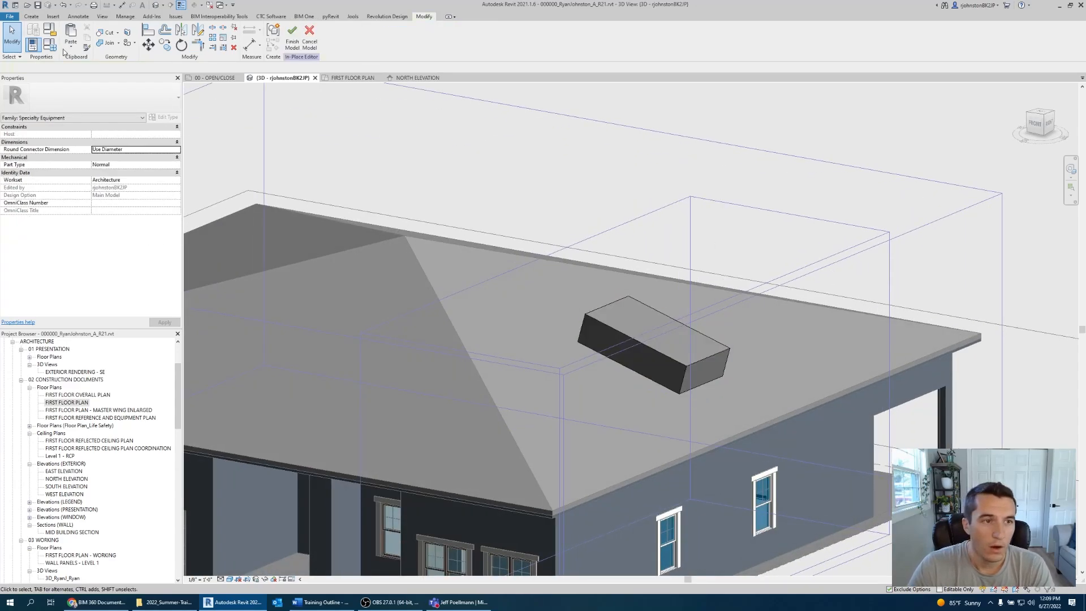
- Start a new extrusion and set its work plane by picking the long front side face of the roof box
click(31, 17)
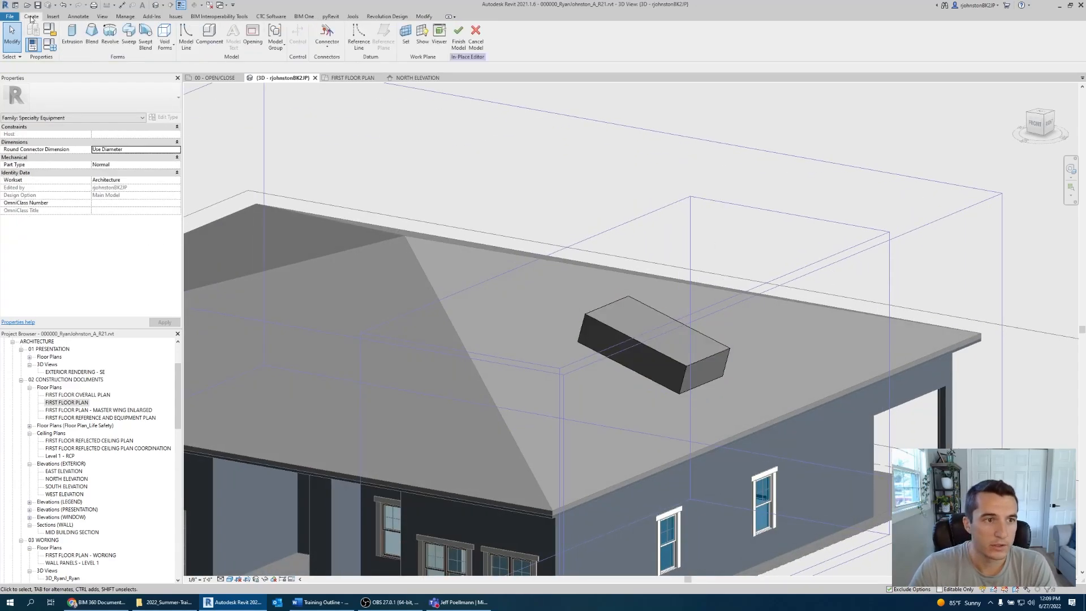
click(68, 39)
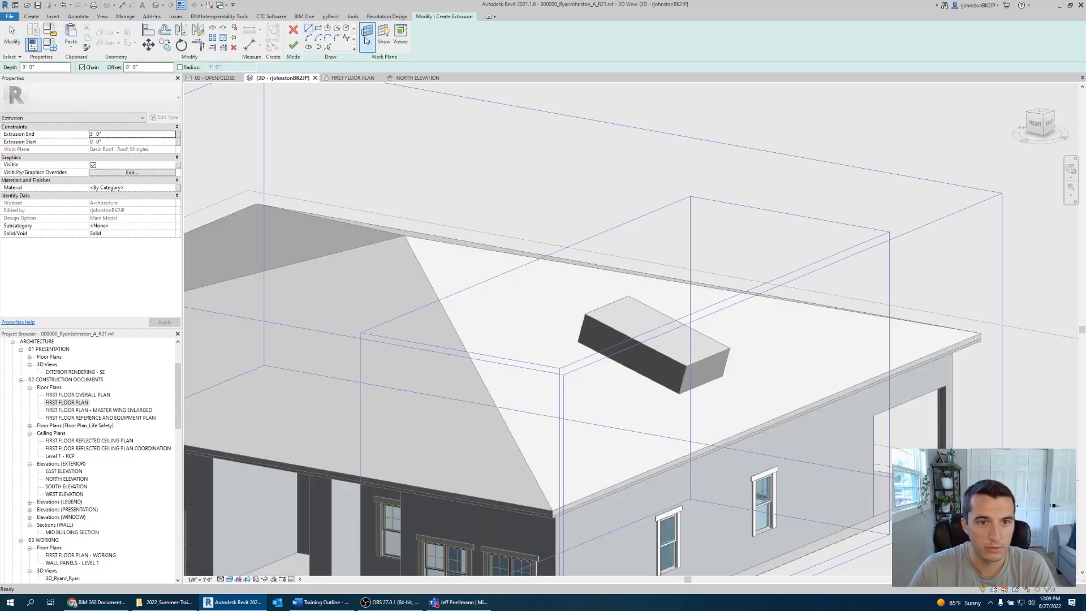
click(366, 39)
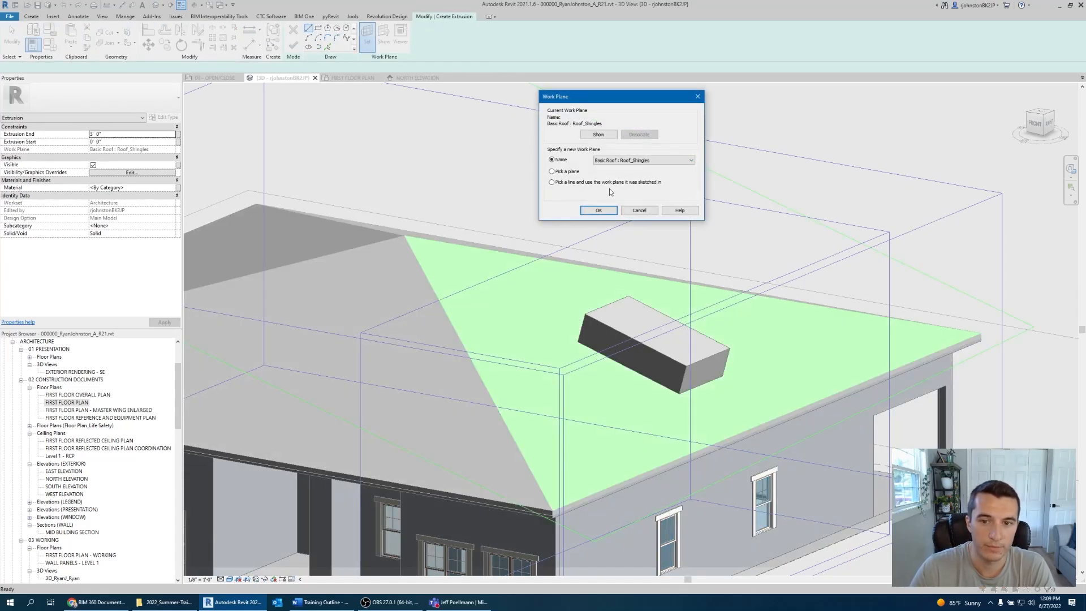
drag(635, 102, 672, 90)
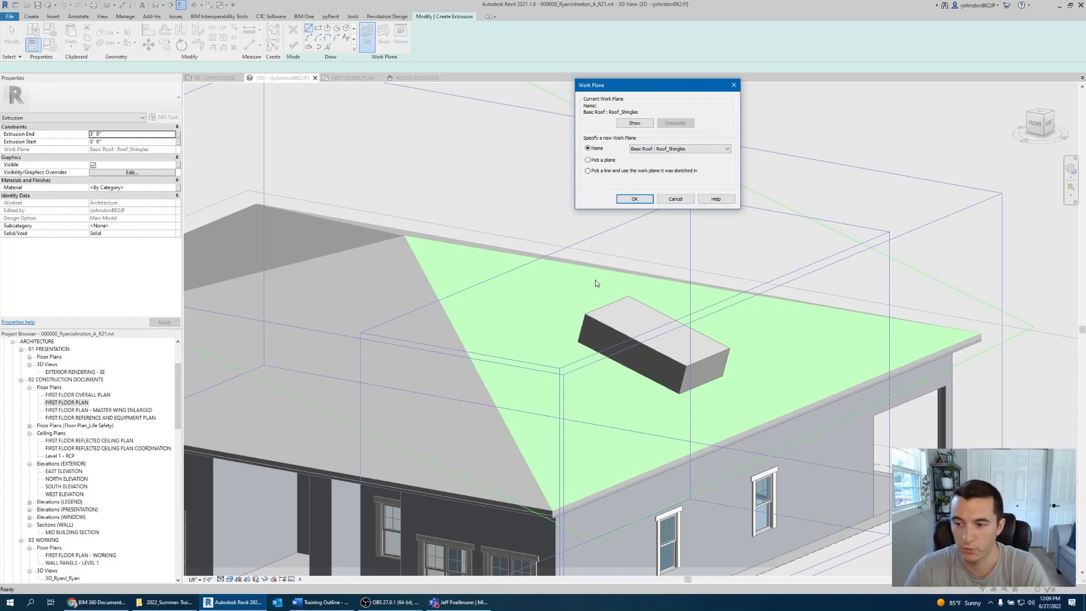
click(635, 199)
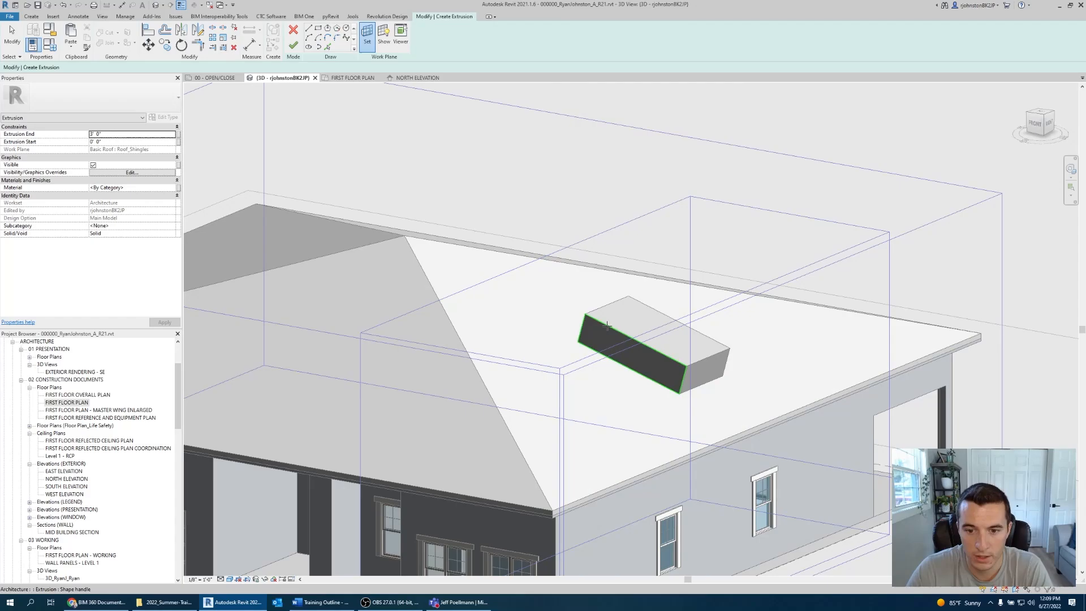
click(607, 326)
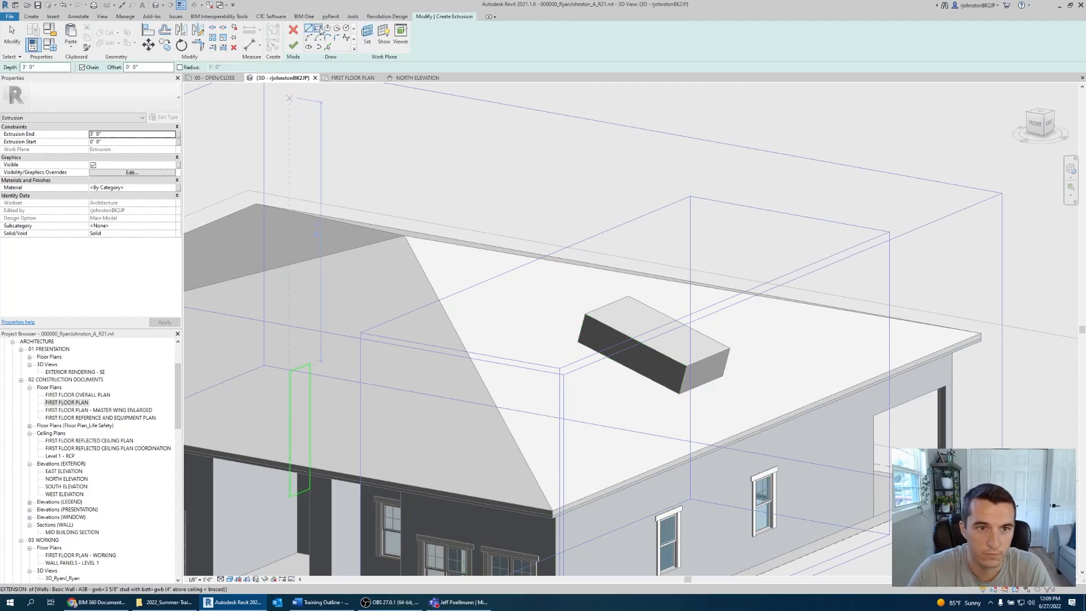
- Sketch a closed triangle off the short upright edge of the box's front face and finish the extrusion
shift+middle_drag(603, 339, 523, 319)
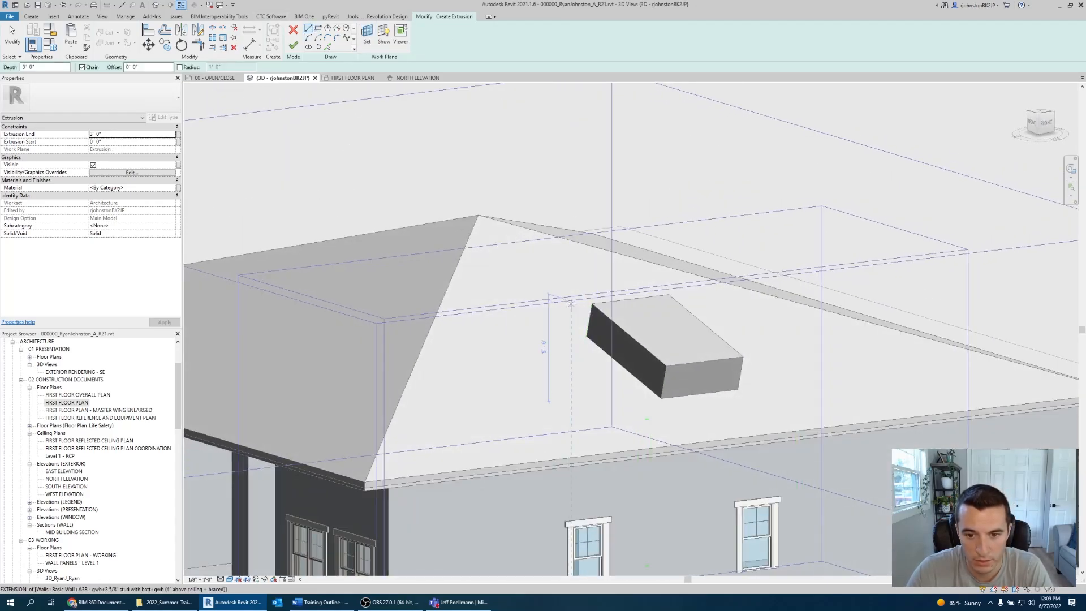
click(590, 304)
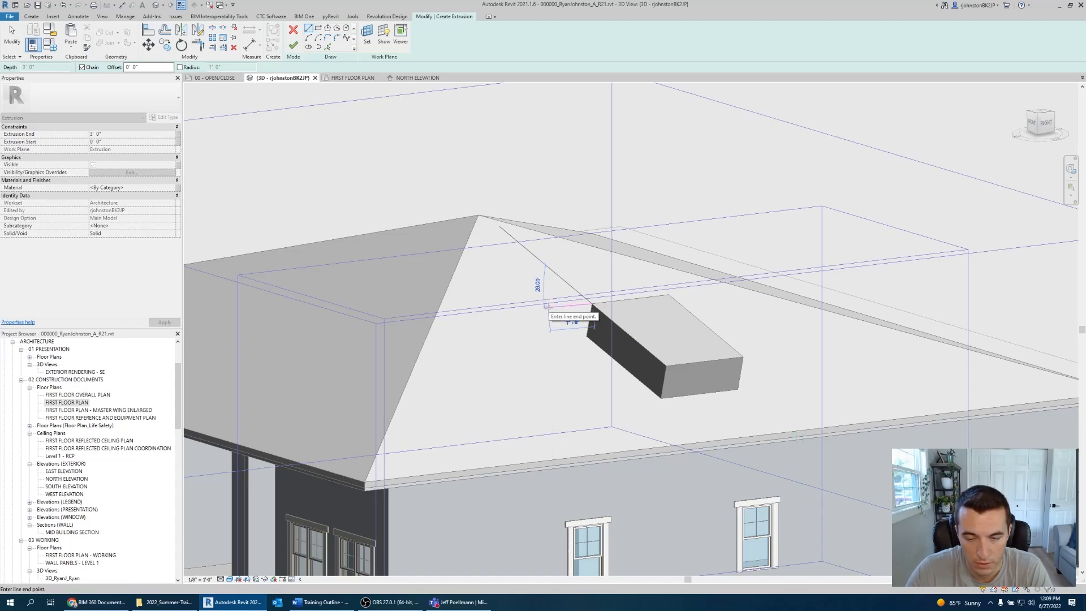
mouse_move(547, 306)
shift+middle_down()
mouse_move(504, 257)
mouse_move(566, 311)
shift+middle_up()
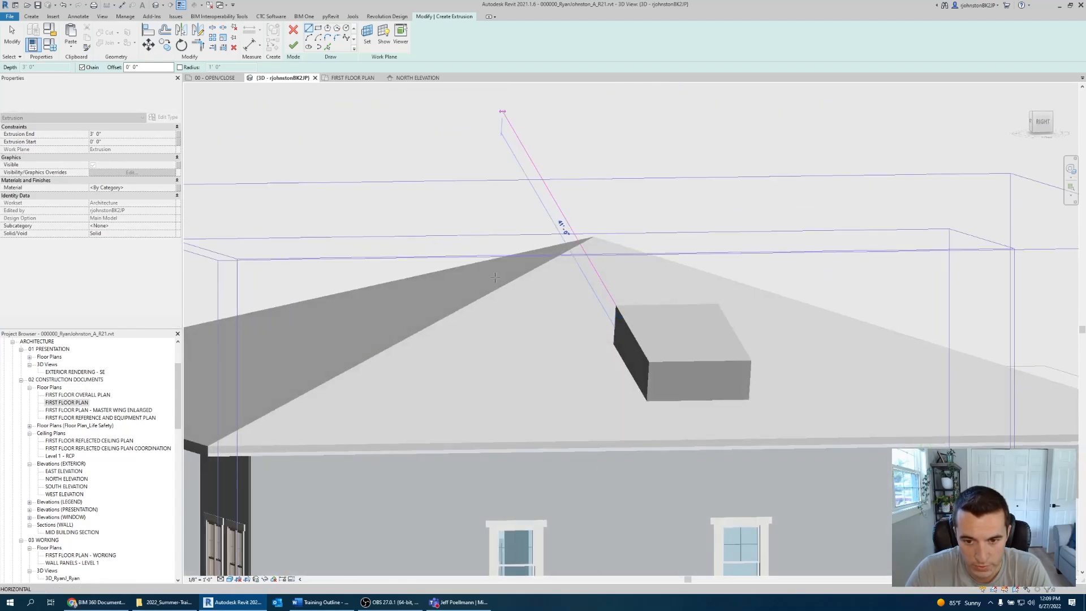
click(560, 306)
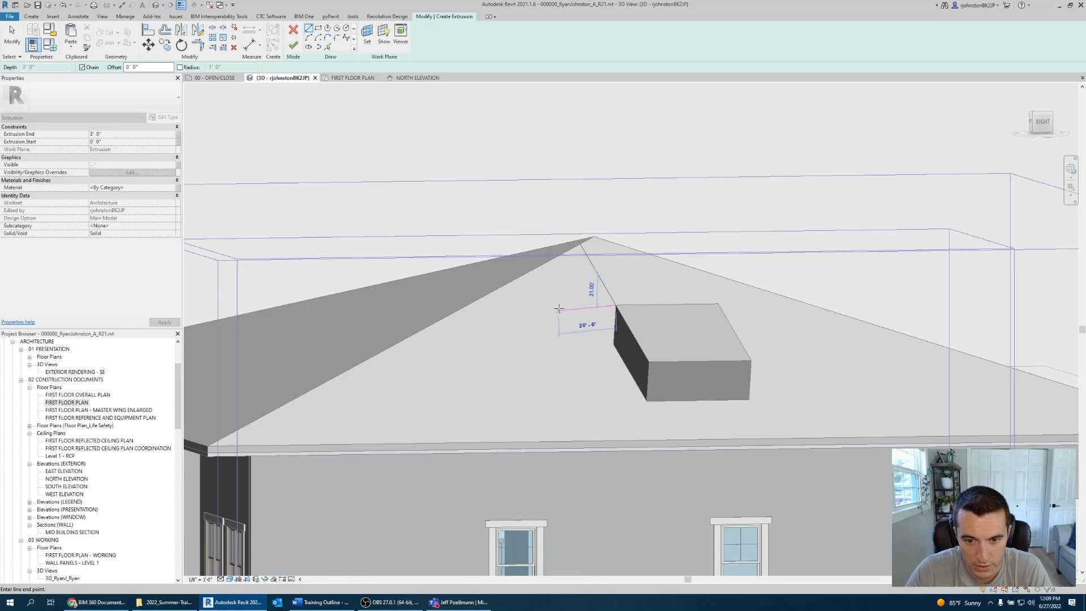
click(614, 343)
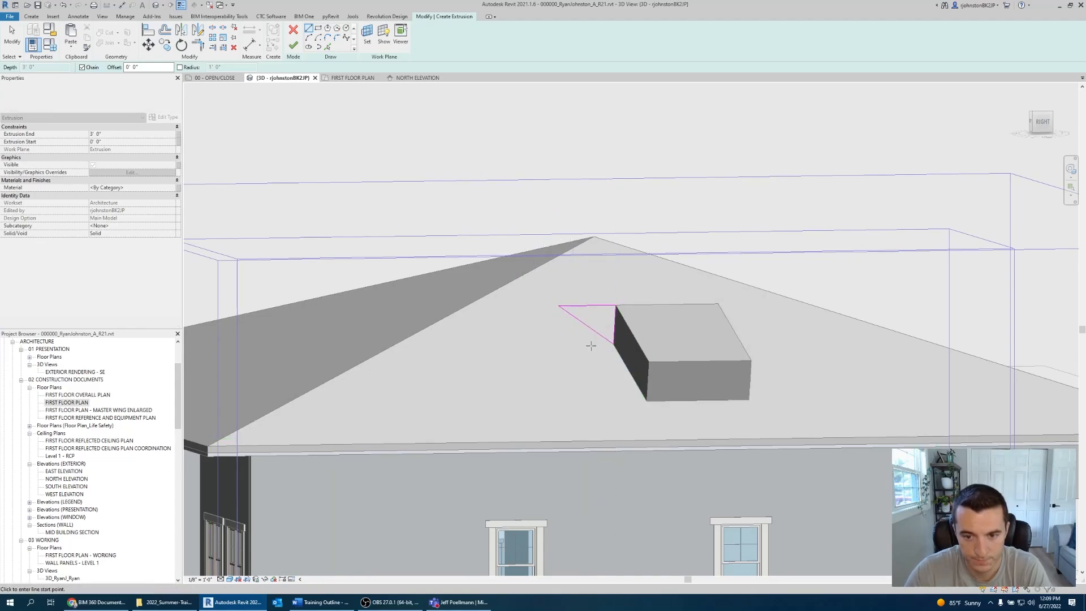
click(293, 45)
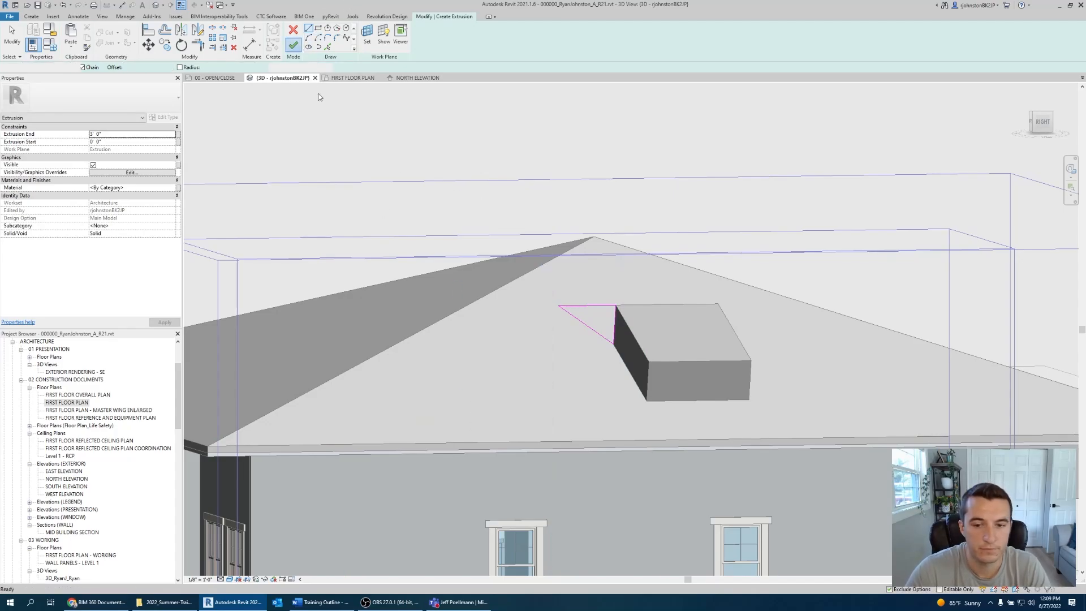
mouse_move(559, 361)
shift+middle_down()
mouse_move(712, 472)
mouse_move(839, 474)
mouse_move(552, 298)
shift+middle_up()
key(Escape)
- Reopen the triangular extrusion's sketch for editing and delete its profile lines
click(662, 331)
click(296, 38)
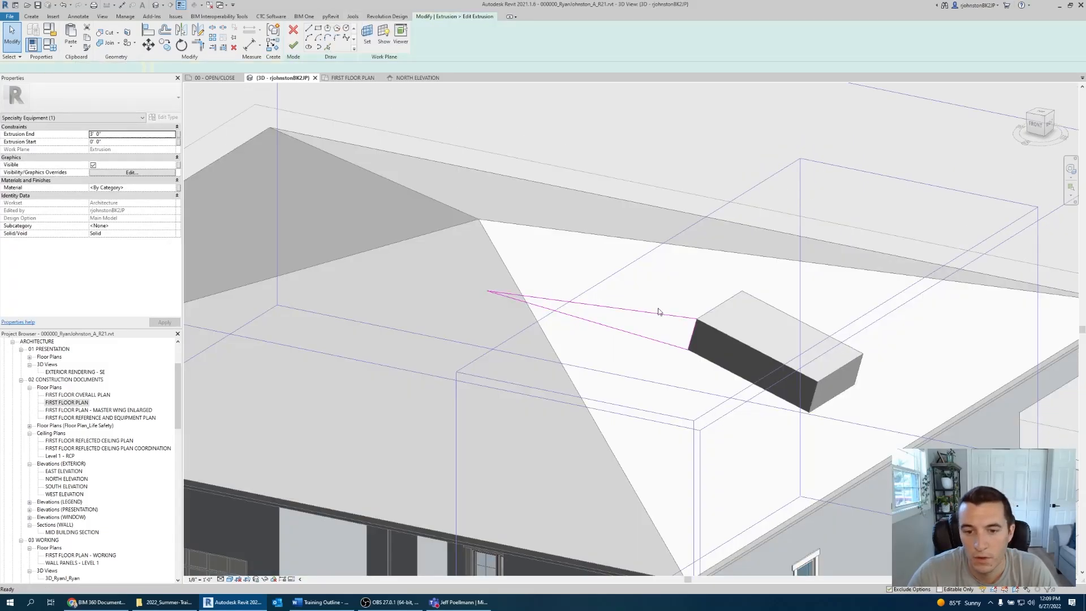
mouse_move(654, 311)
shift+middle_down()
mouse_move(684, 427)
mouse_move(715, 369)
mouse_move(745, 255)
mouse_move(715, 383)
mouse_move(720, 449)
mouse_move(685, 348)
mouse_move(714, 360)
mouse_move(645, 354)
shift+middle_up()
click(686, 345)
key(Delete)
- Sketch a rectangle covering nearly half of the box's front side face and finish the extrusion
click(317, 29)
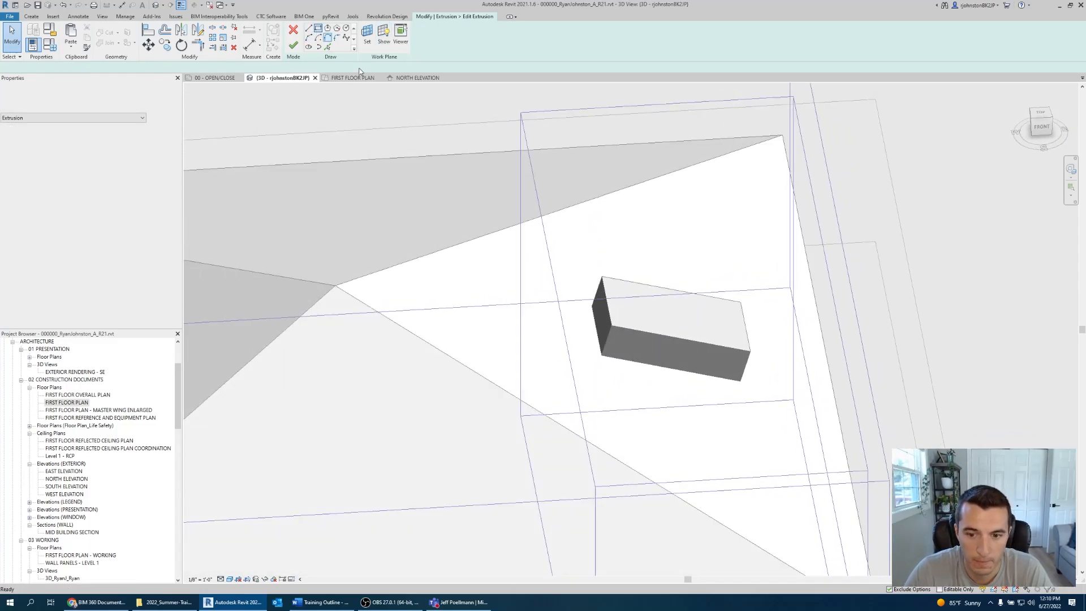
click(601, 356)
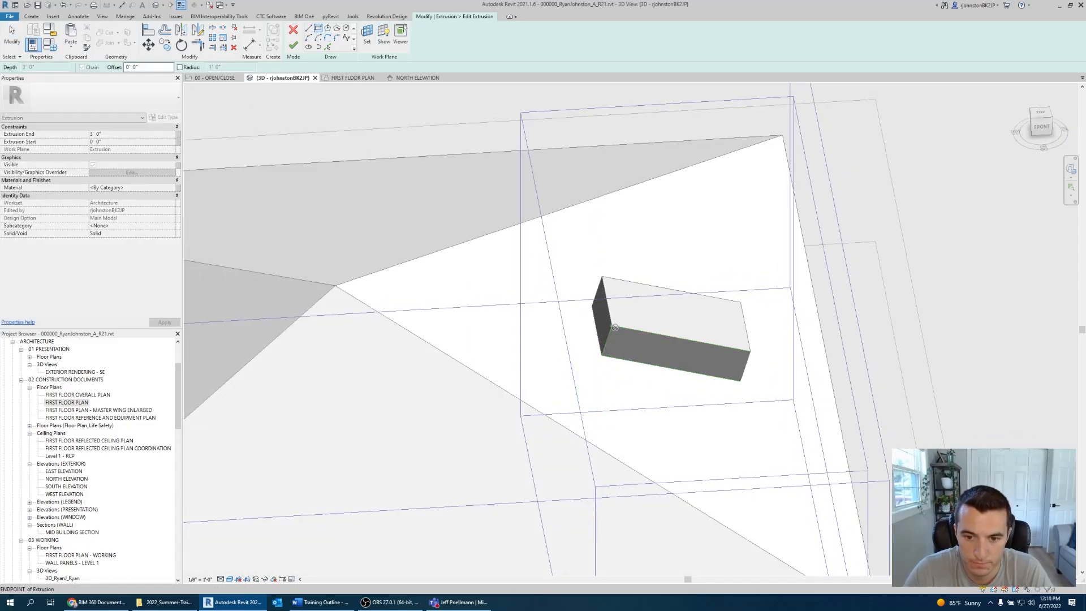
key(Escape)
key(Escape)
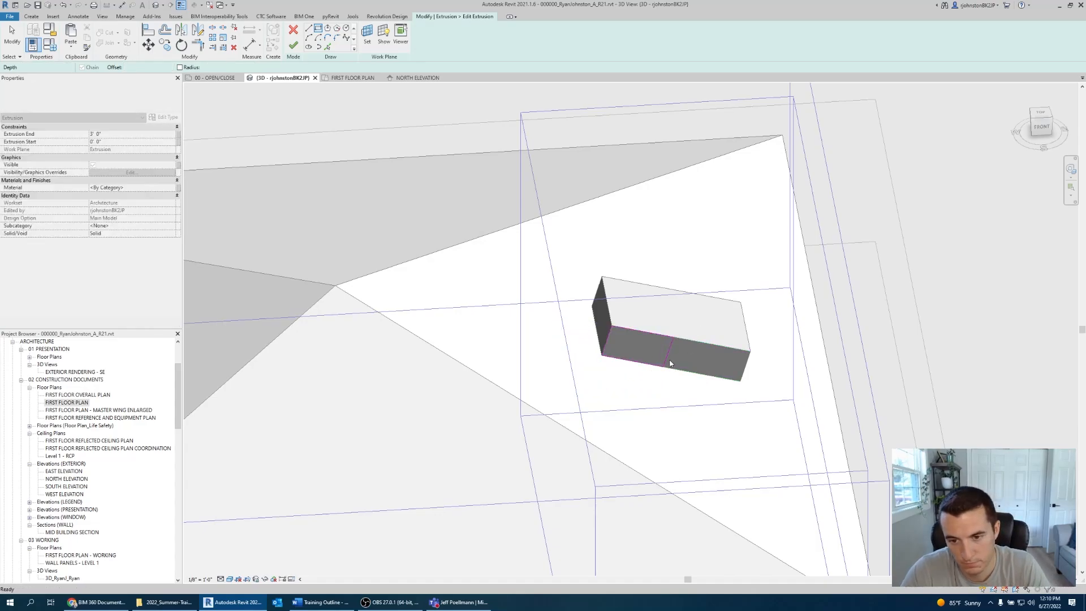
scroll(671, 364, up, 3)
shift+middle_drag(703, 291, 662, 336)
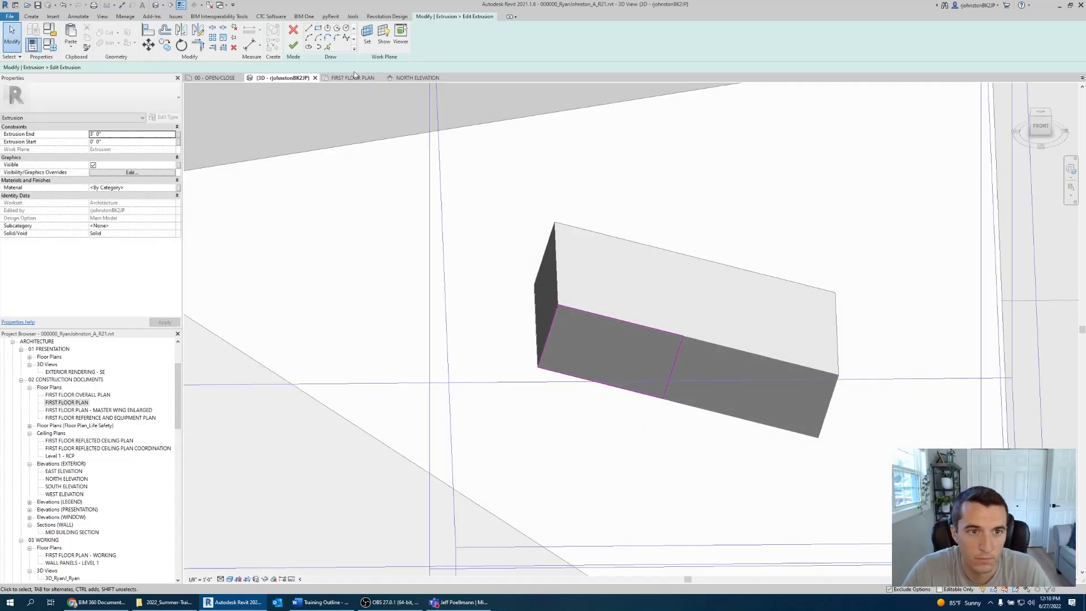
click(296, 50)
- Examine how the second extrusion is hosted on the box's side face and how both forms follow the roof slope
scroll(743, 402, down, 2)
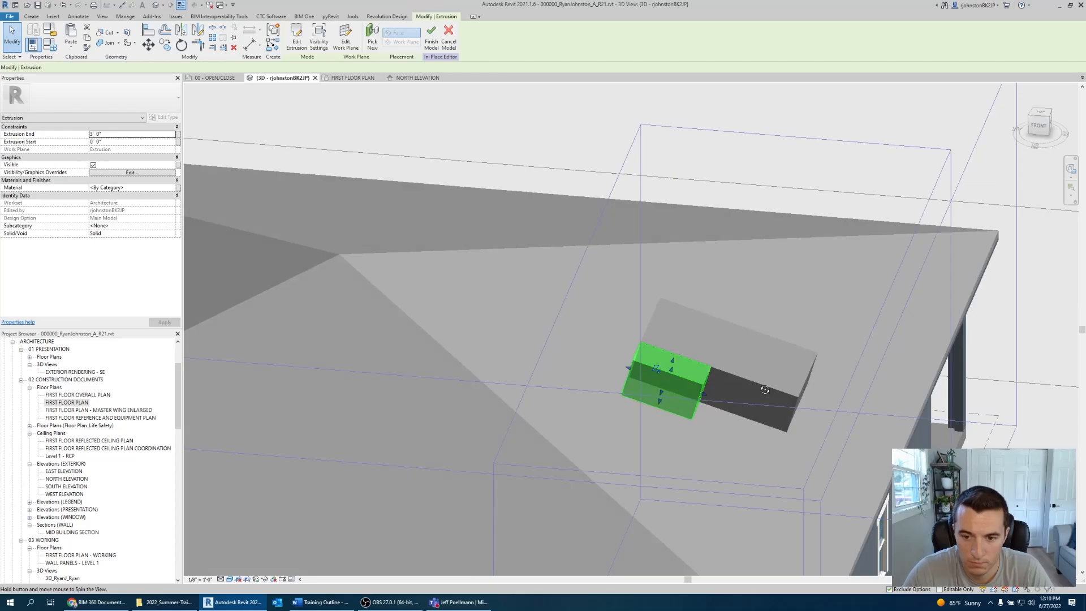
shift+middle_drag(768, 390, 578, 245)
key(Escape)
shift+middle_drag(589, 392, 655, 313)
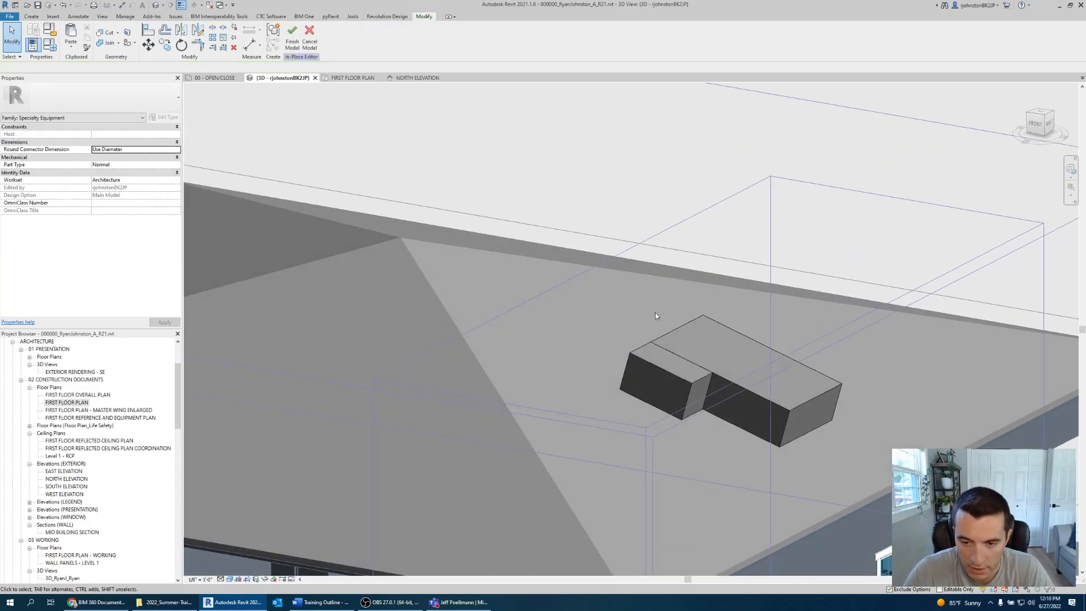
click(677, 377)
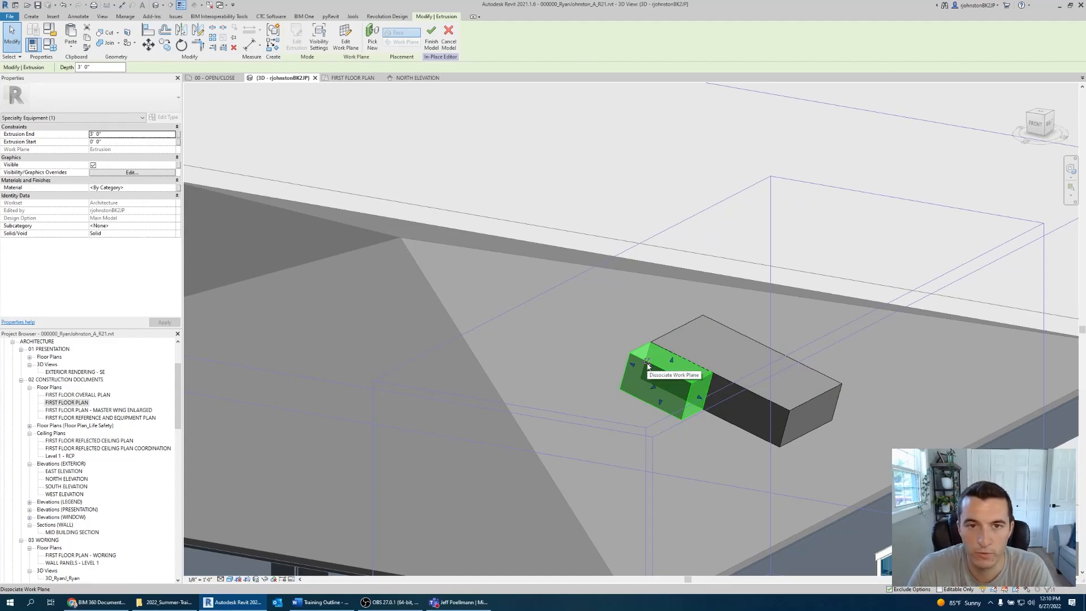
click(586, 348)
scroll(586, 349, down, 3)
shift+middle_drag(586, 355, 623, 303)
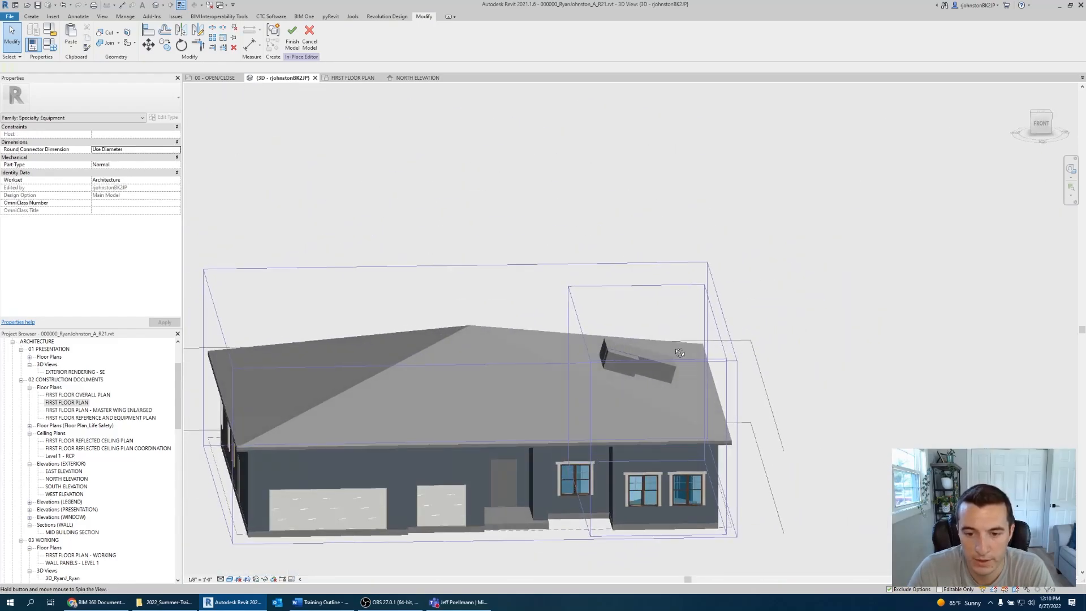
- Cancel the in-place AC model, discard its changes and dismiss the save reminder without saving
click(310, 40)
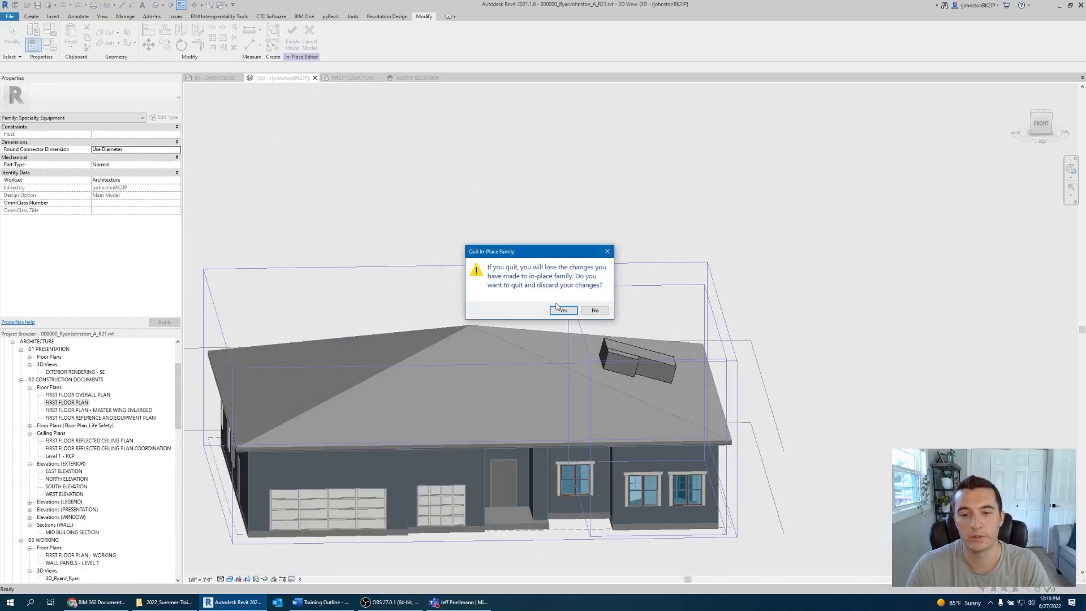
click(563, 310)
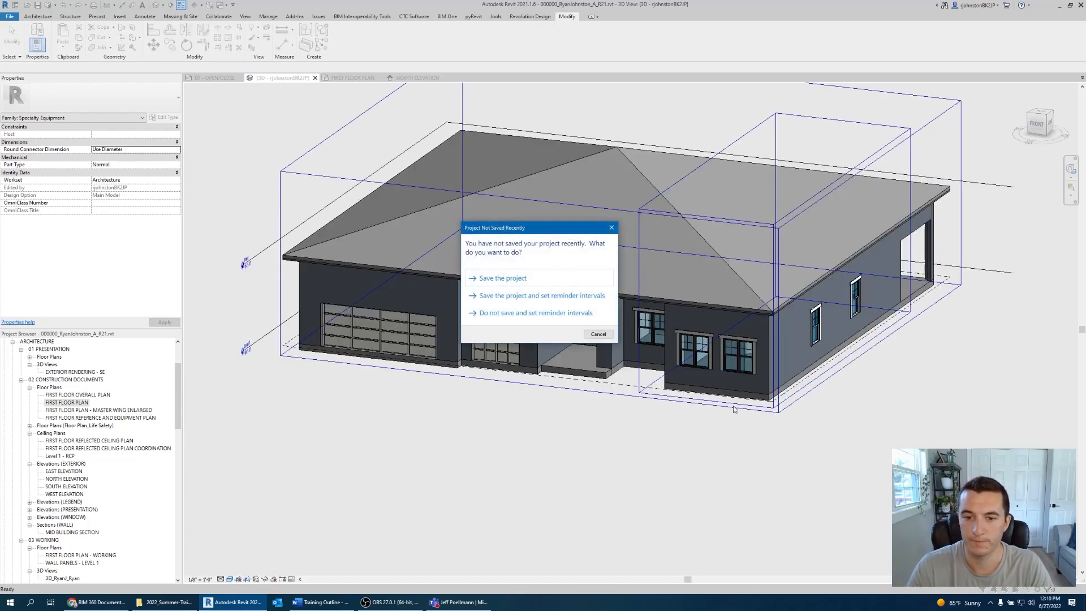
click(611, 227)
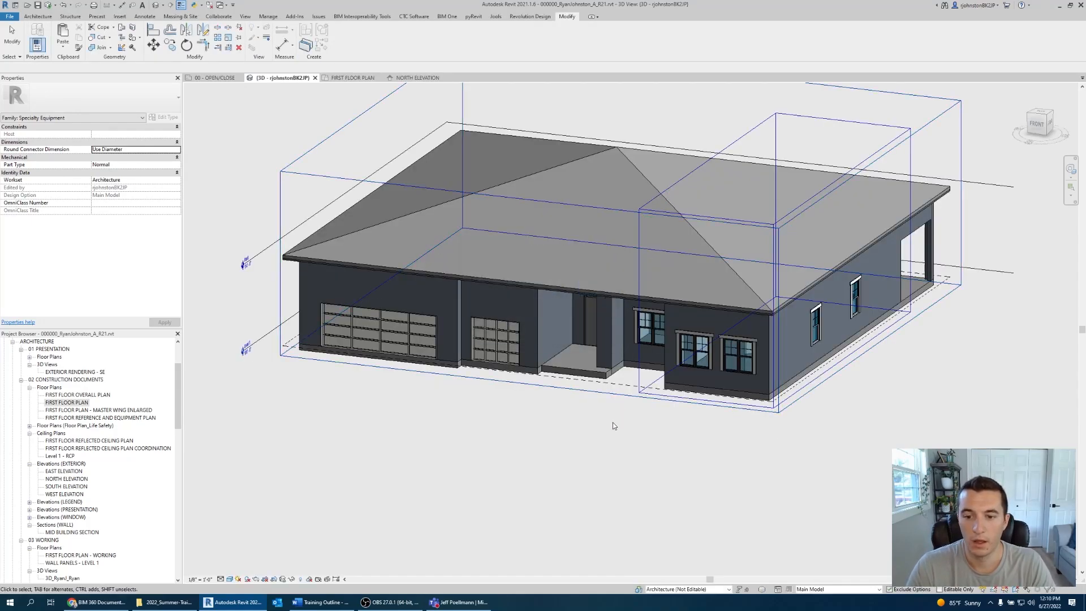
- Try a height offset from Level 1 of 5 on the sidewalk floor at the front entry
scroll(650, 393, down, 2)
shift+middle_drag(665, 379, 622, 398)
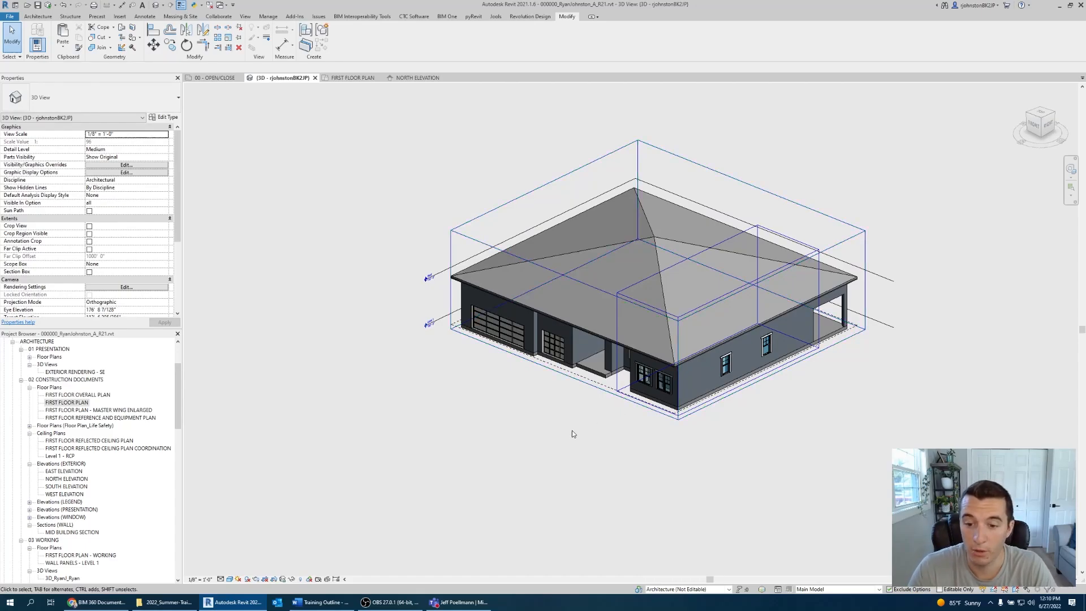
shift+middle_drag(566, 421, 562, 450)
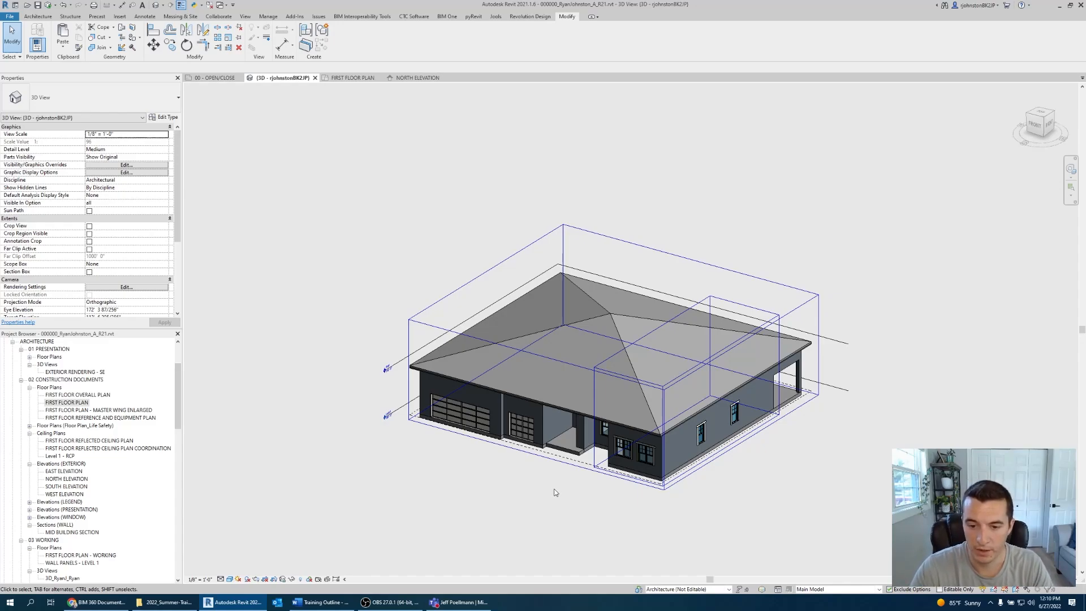
click(564, 447)
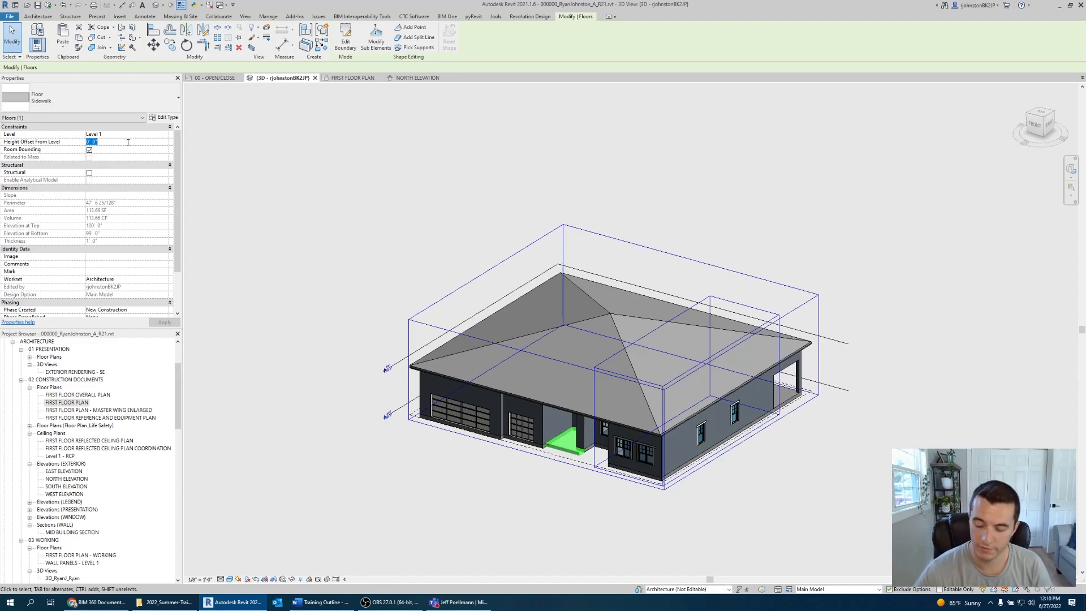
text(5)
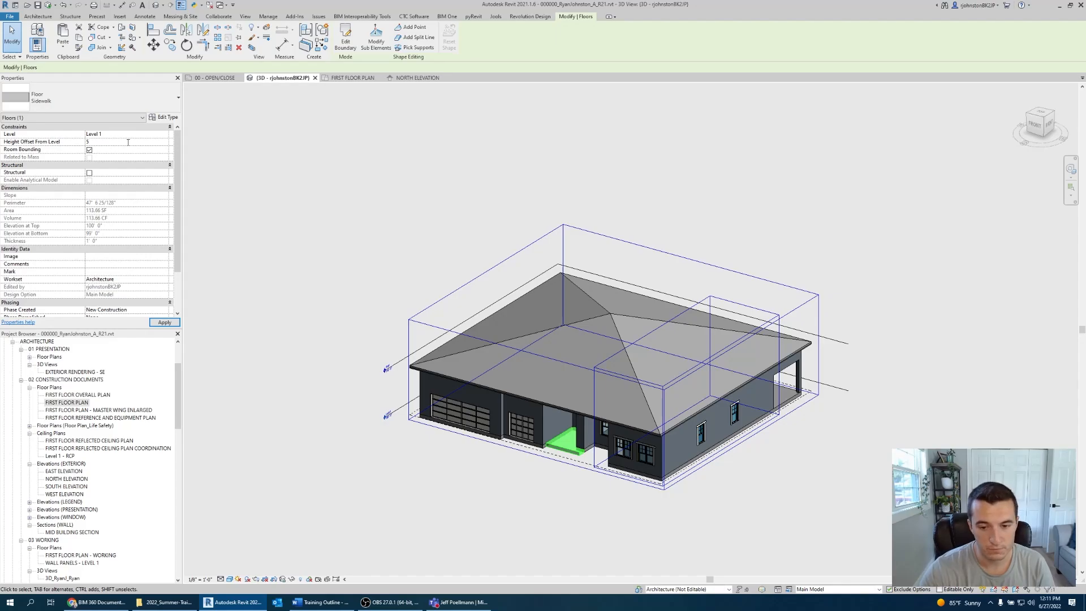
key(Escape)
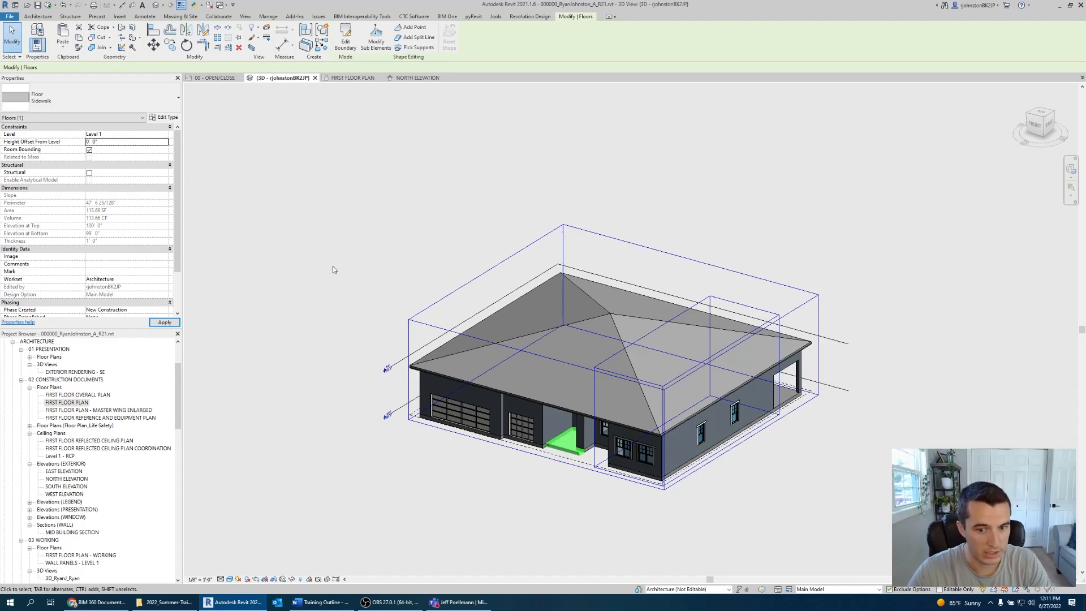
key(Escape)
- Set the sill height of the double single-hung window nearest the front corner to 7' 0" above Level 1
scroll(681, 524, up, 4)
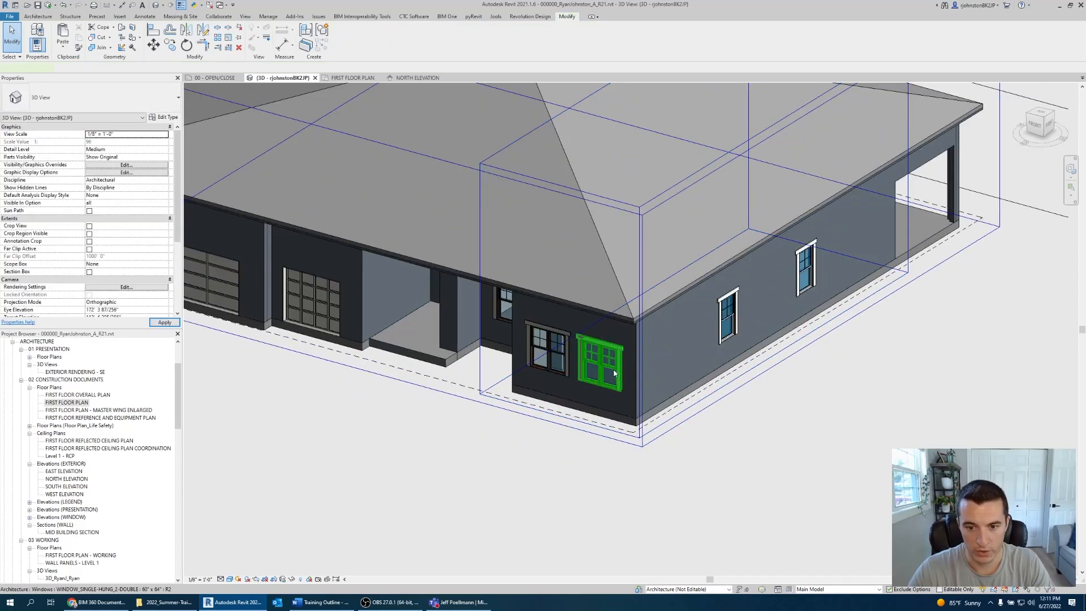
click(617, 372)
click(100, 143)
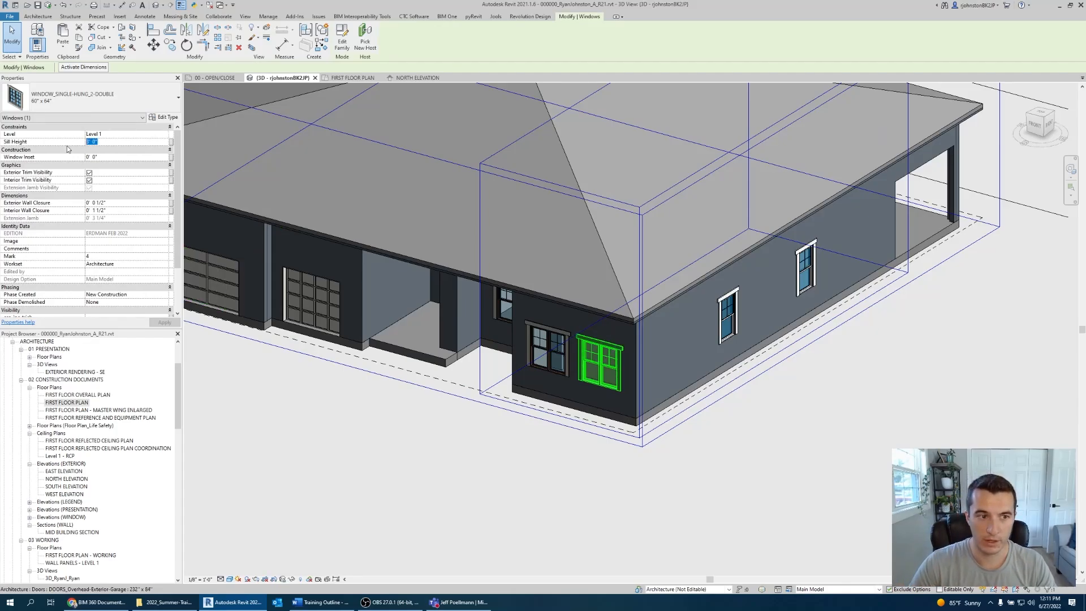
text(5)
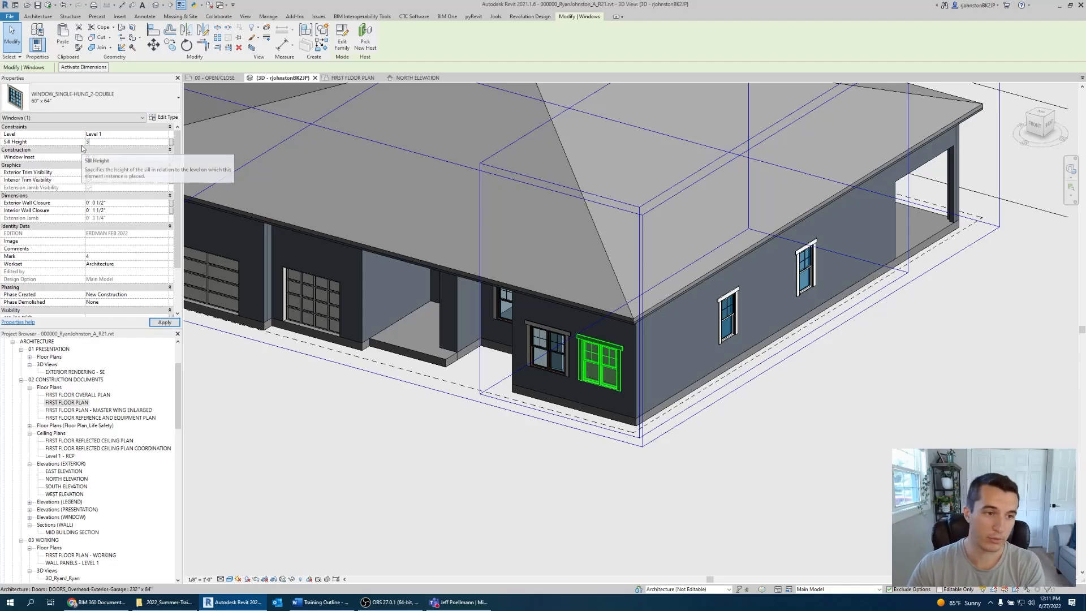
key(BackSpace)
text(6)
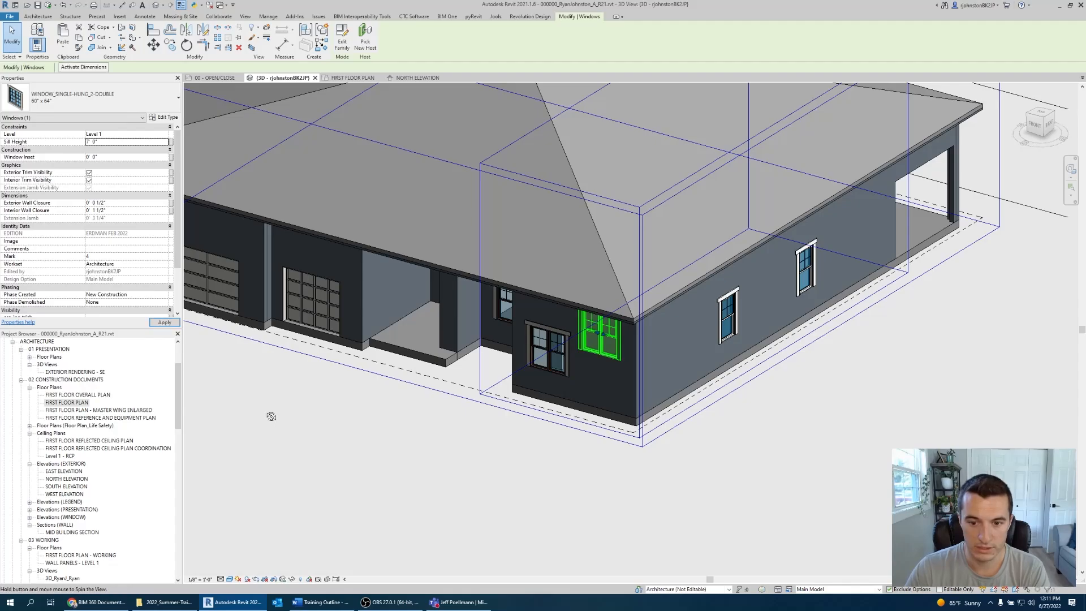
shift+middle_drag(272, 415, 336, 493)
key(Escape)
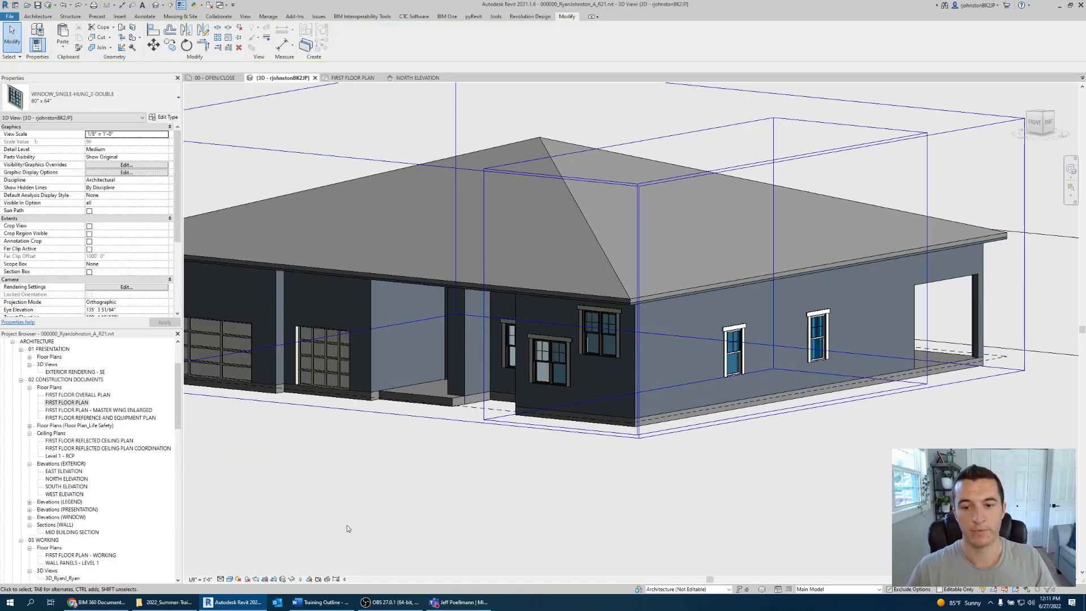